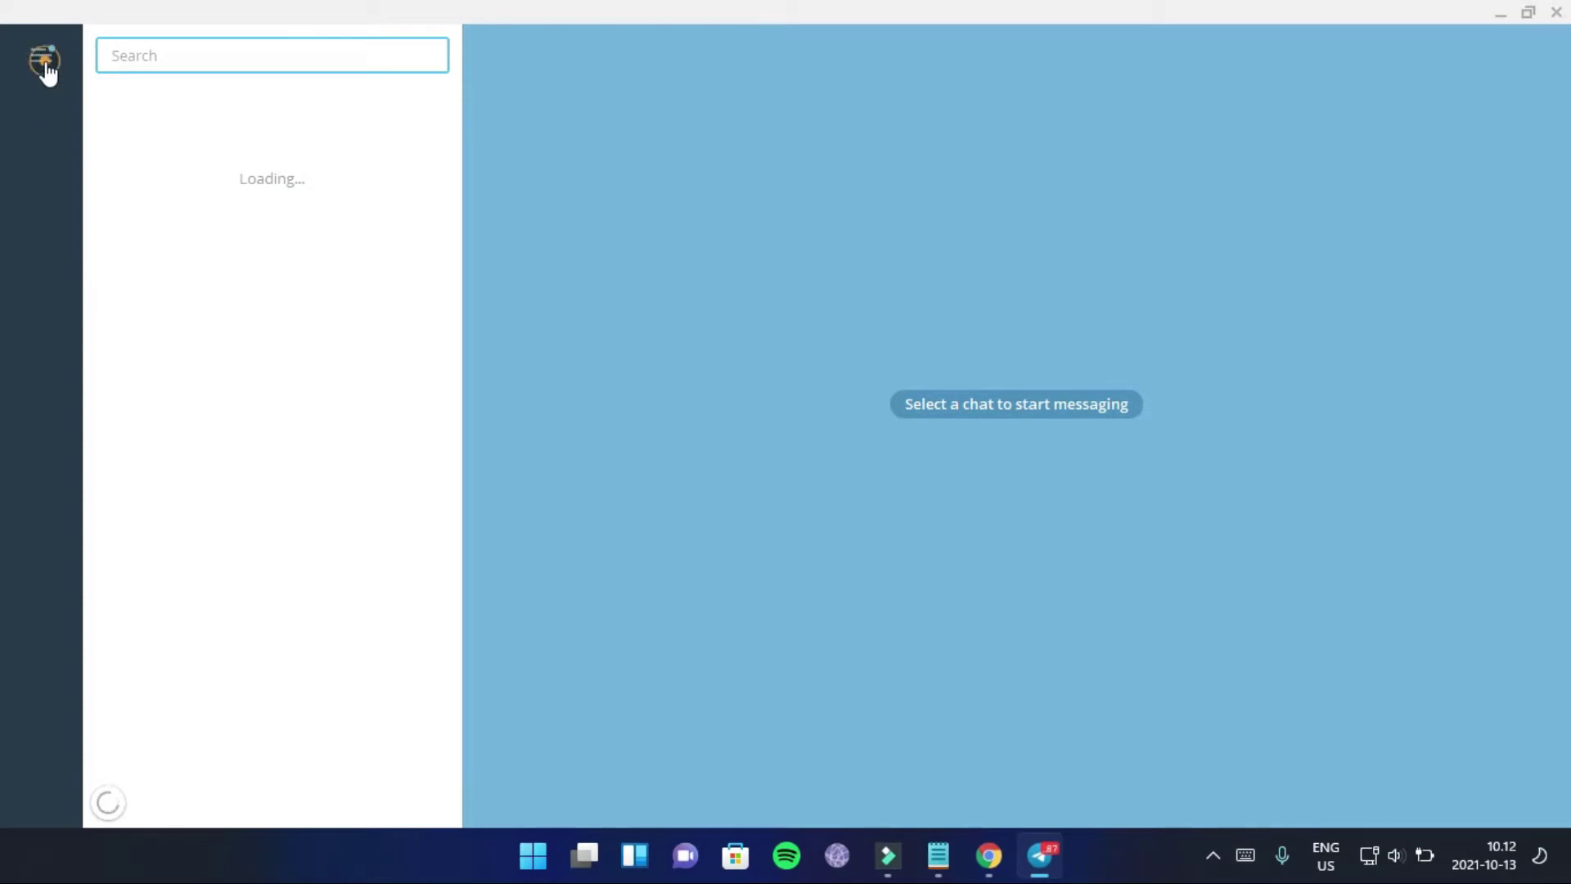
- Open the profile info in the Telegram settings, copy the account's phone number, and return to the my.telegram.org login page
click(43, 59)
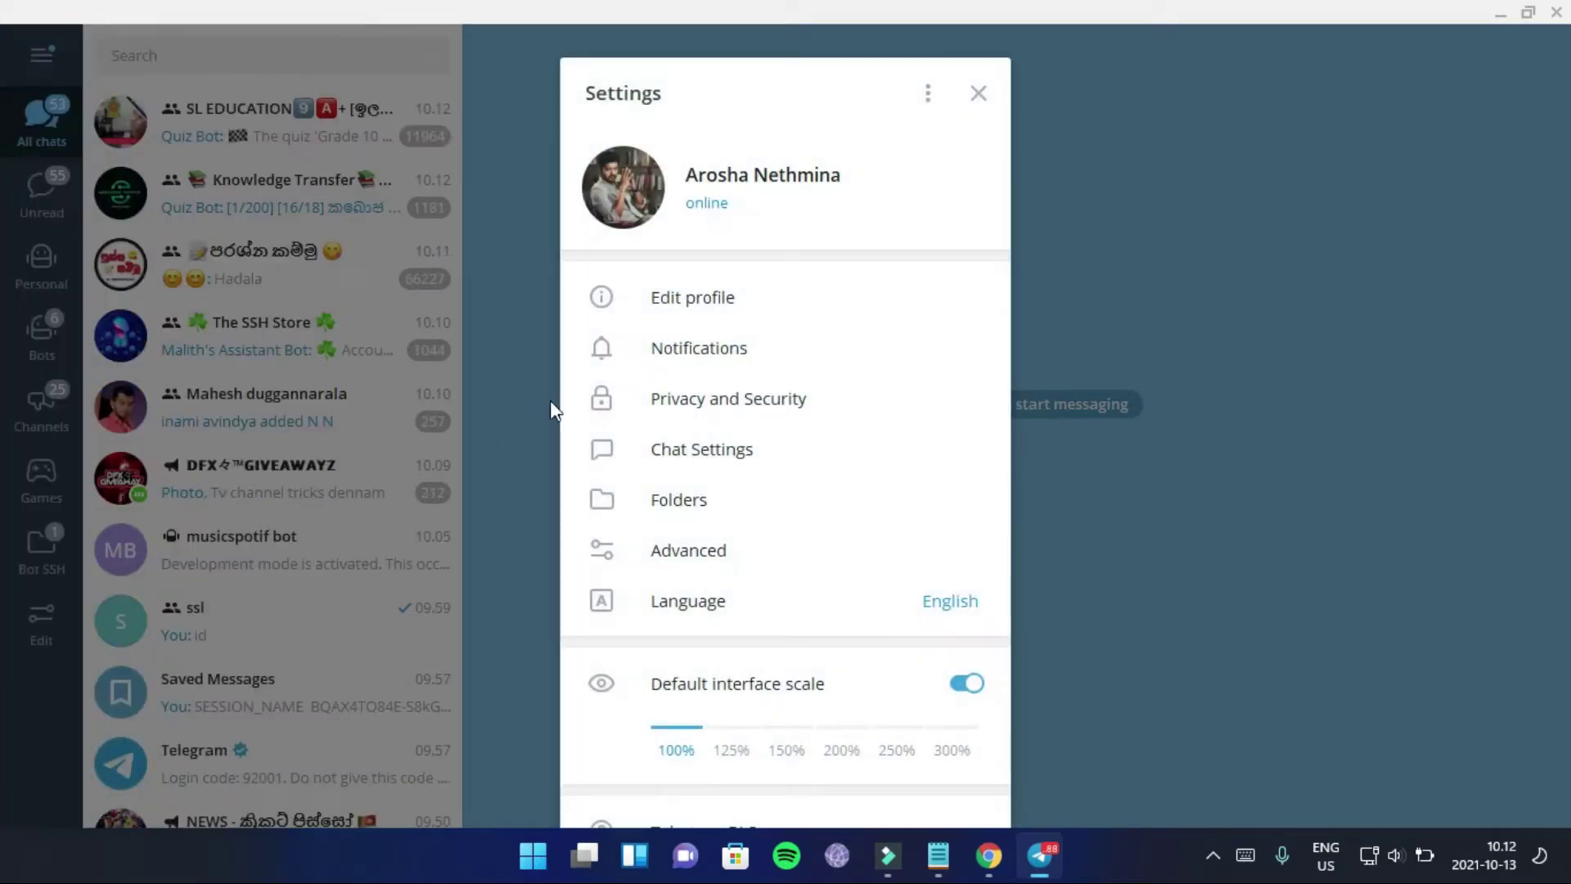
click(712, 296)
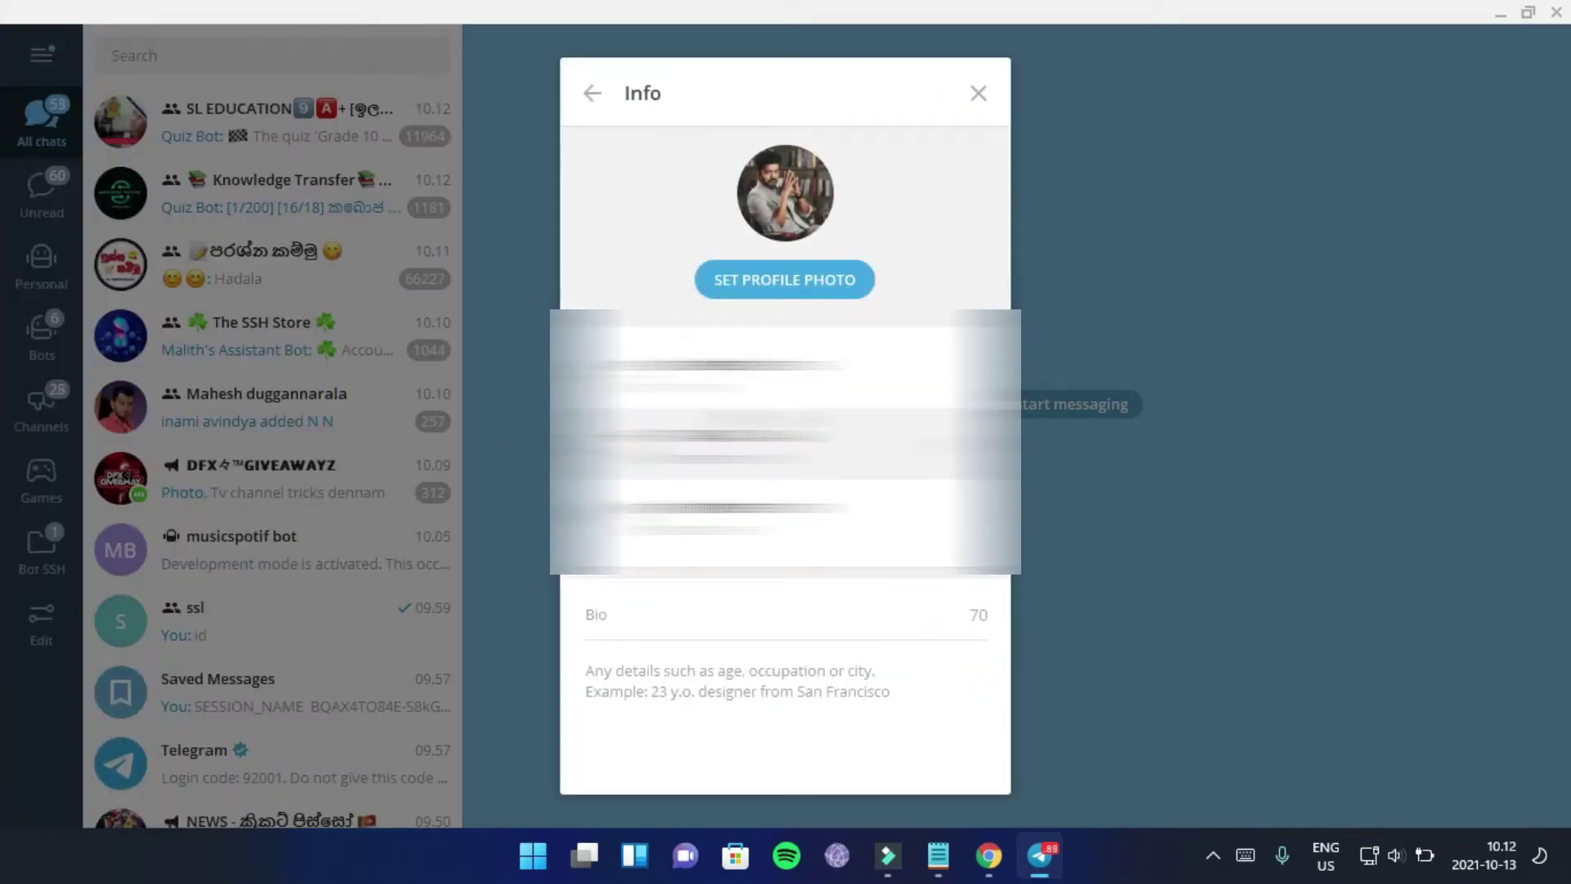
click(1270, 350)
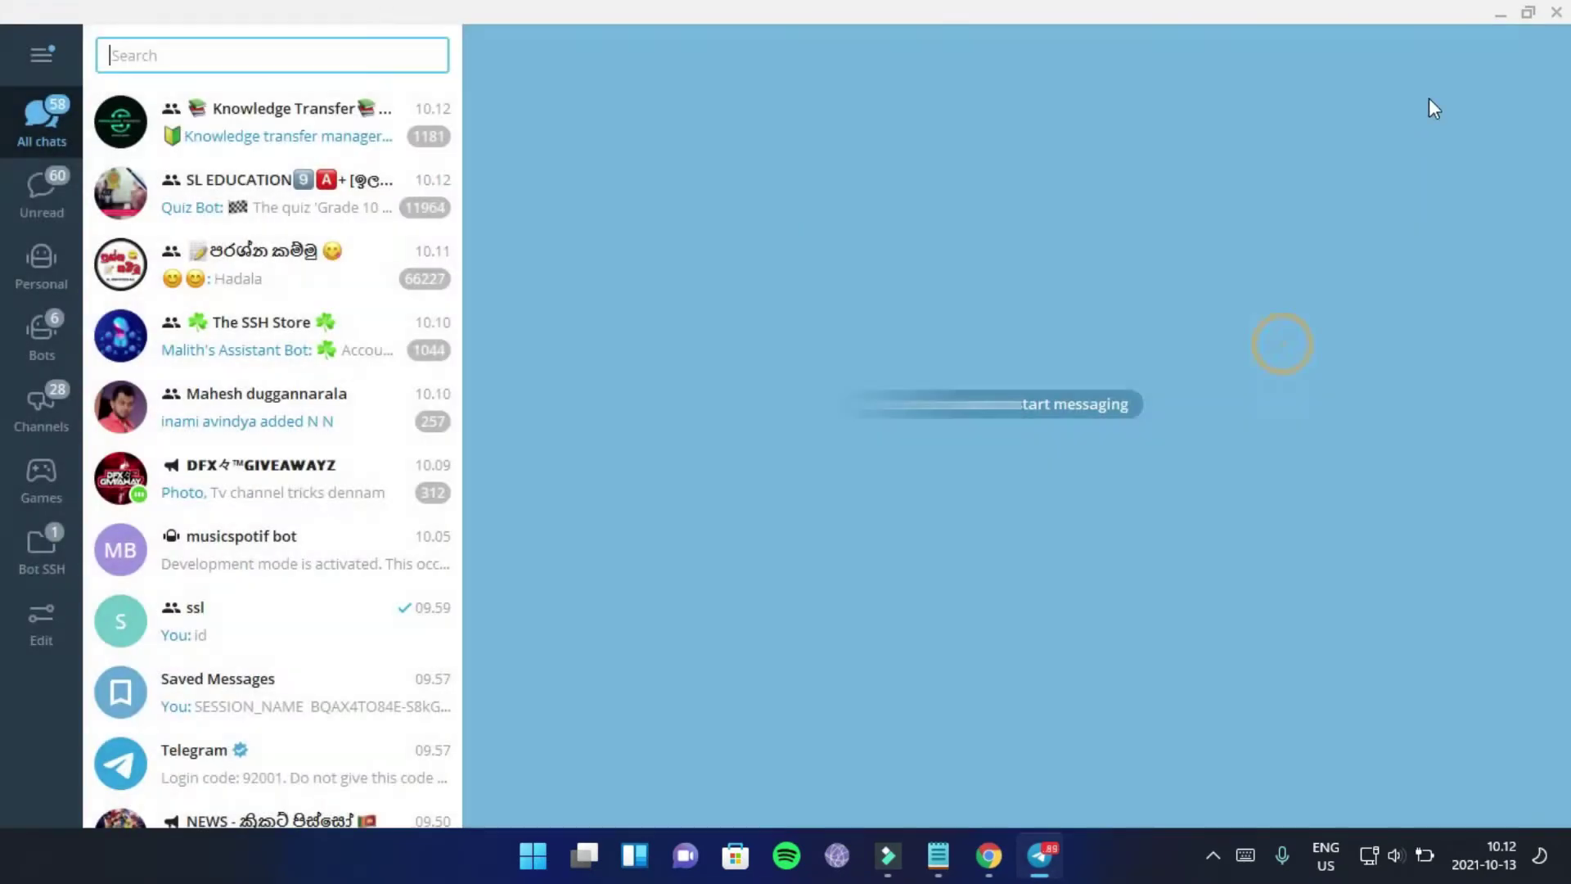
click(1497, 12)
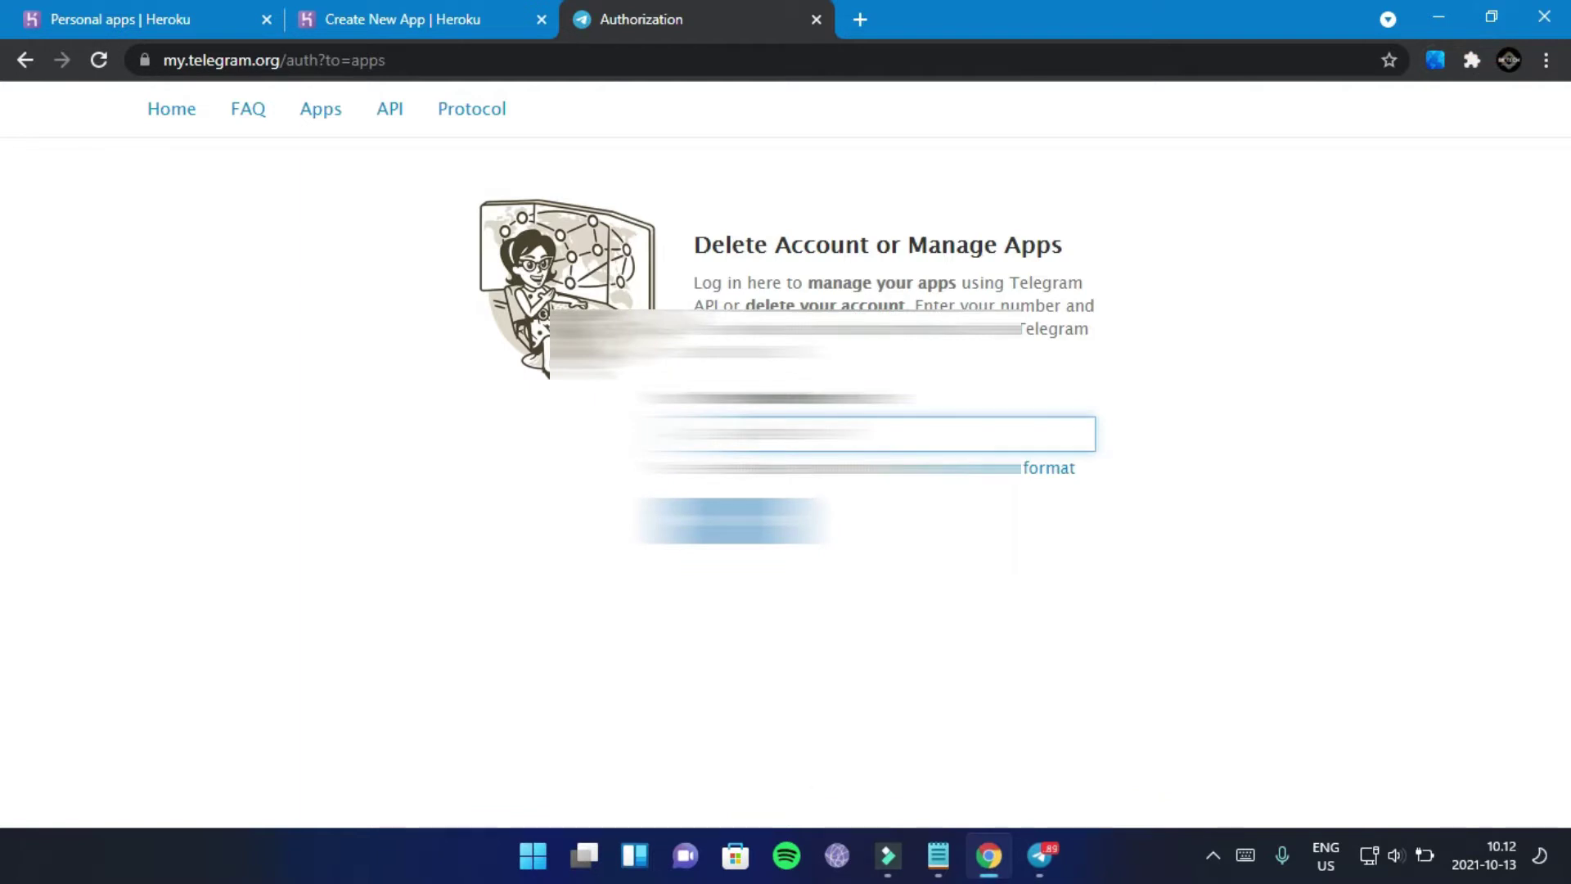
- Paste the phone number into the my.telegram.org login form and submit it to request a confirmation code
right_click(803, 427)
click(853, 600)
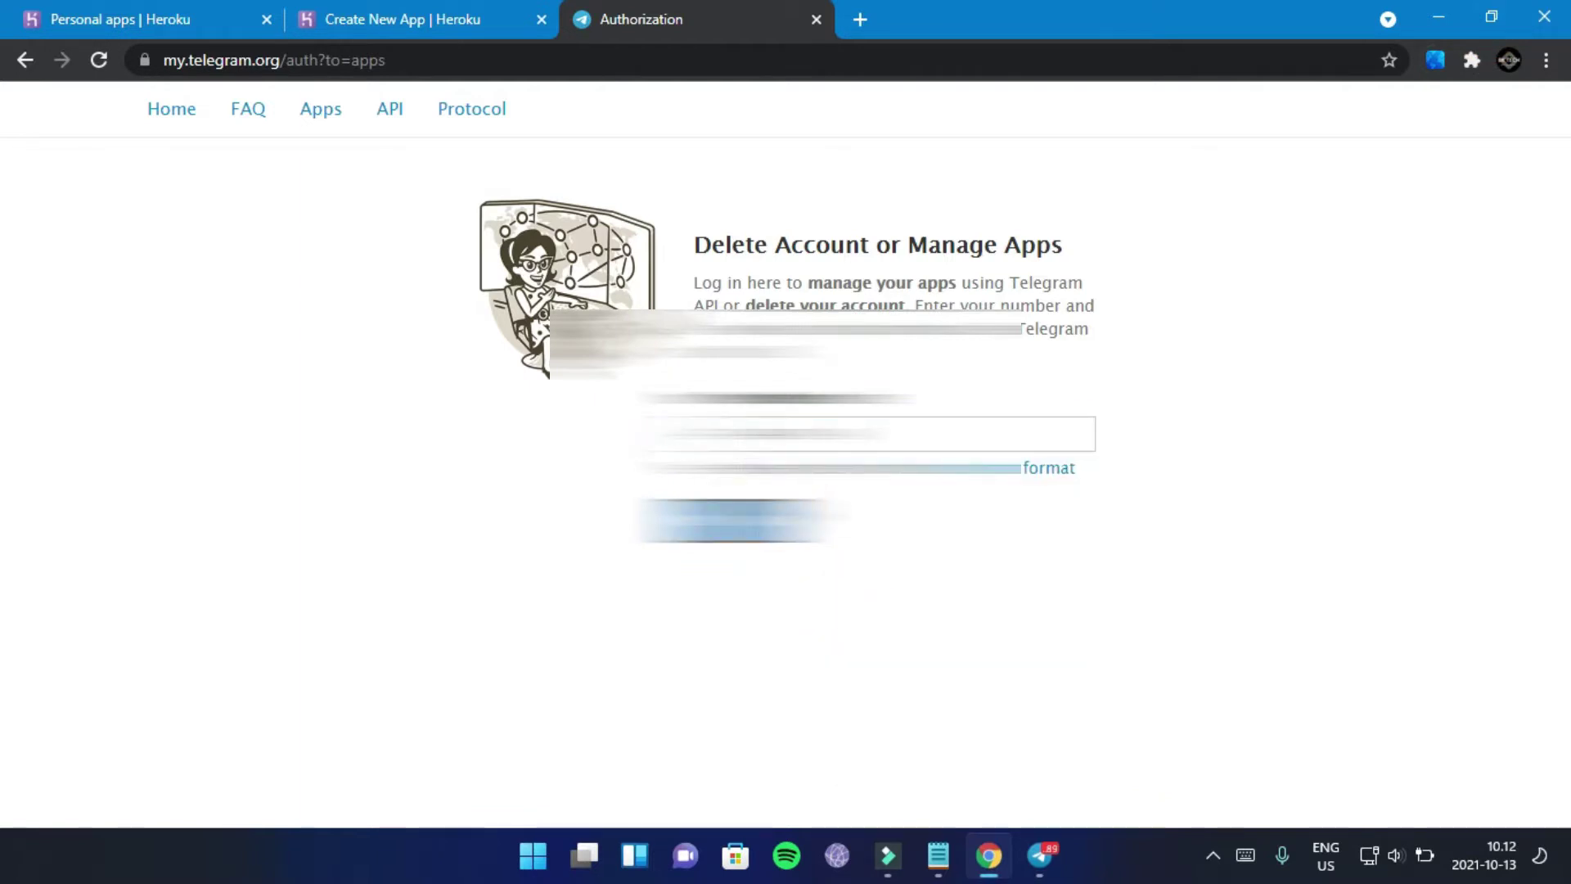
key(Return)
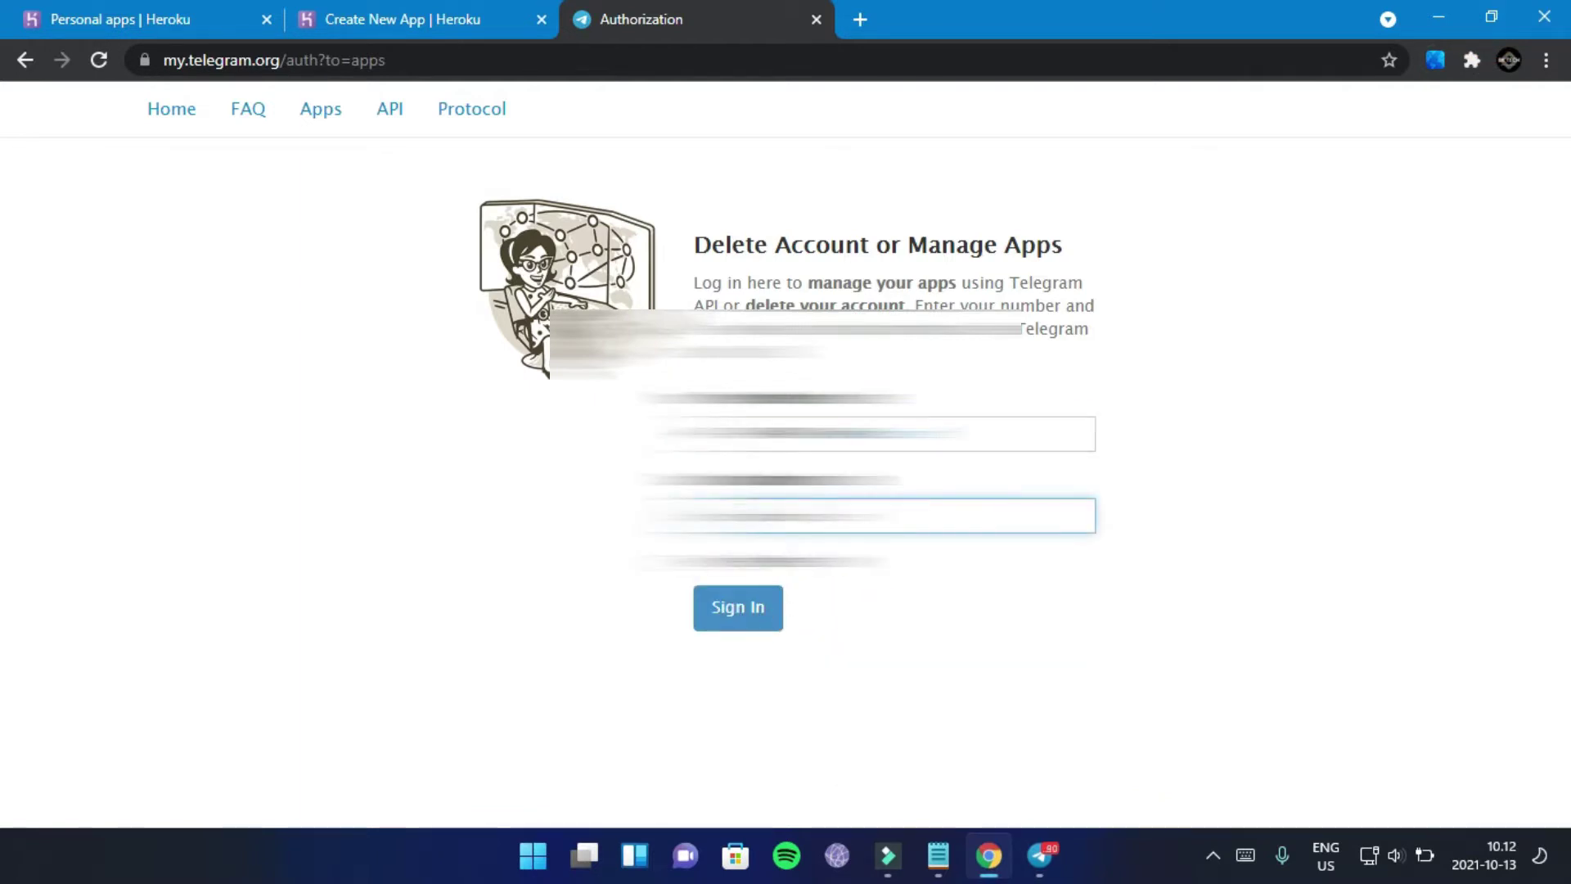
click(783, 514)
click(536, 512)
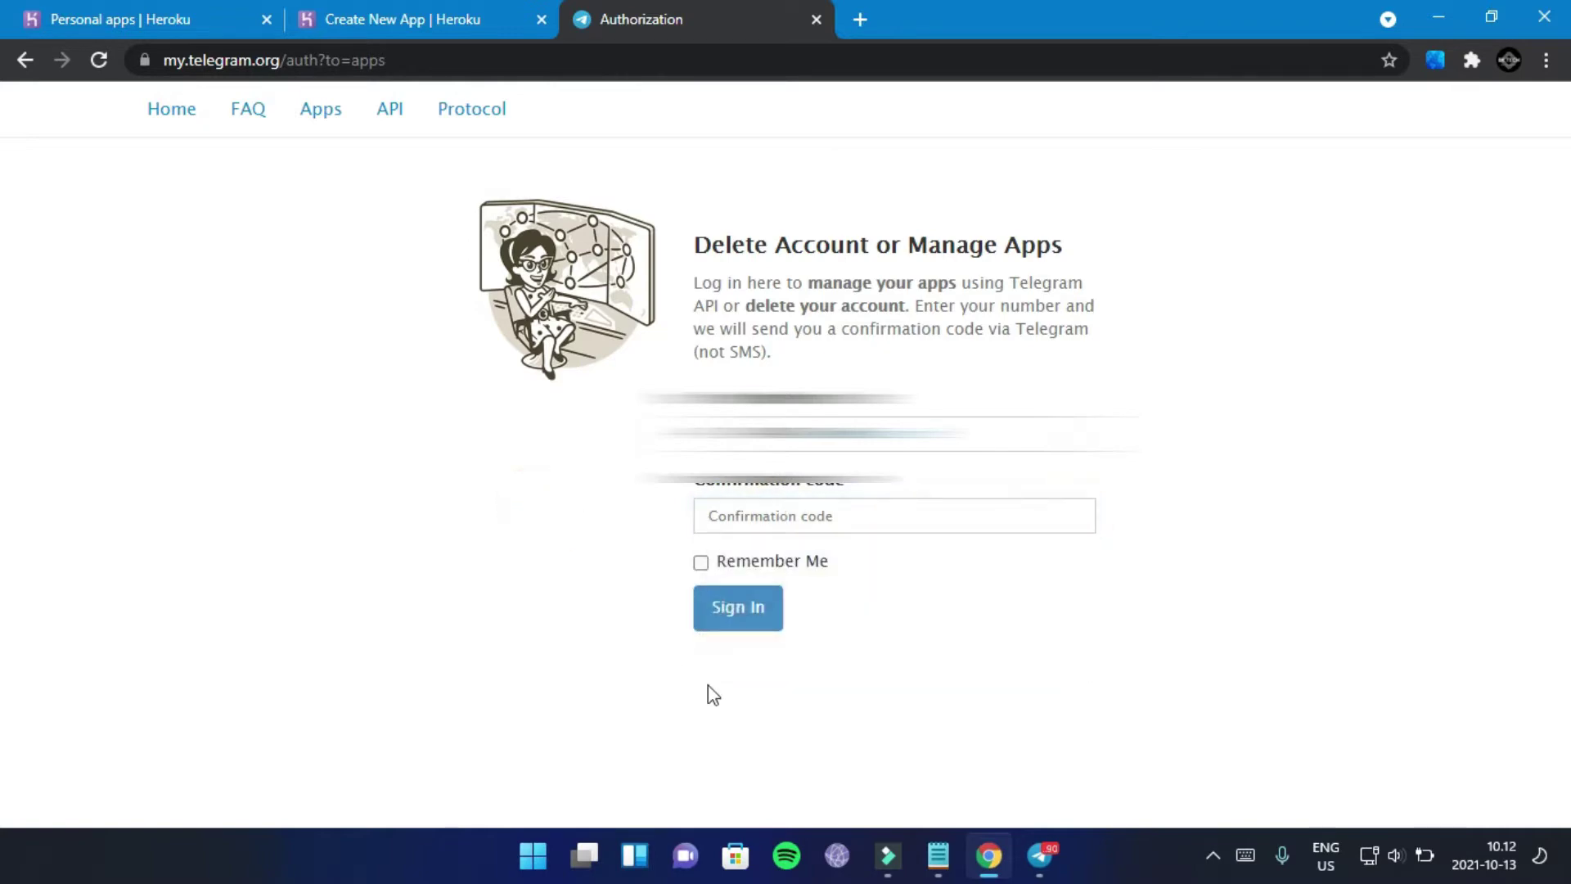
- Switch to Telegram and copy the newest web login code from the Telegram service notifications chat
click(1040, 855)
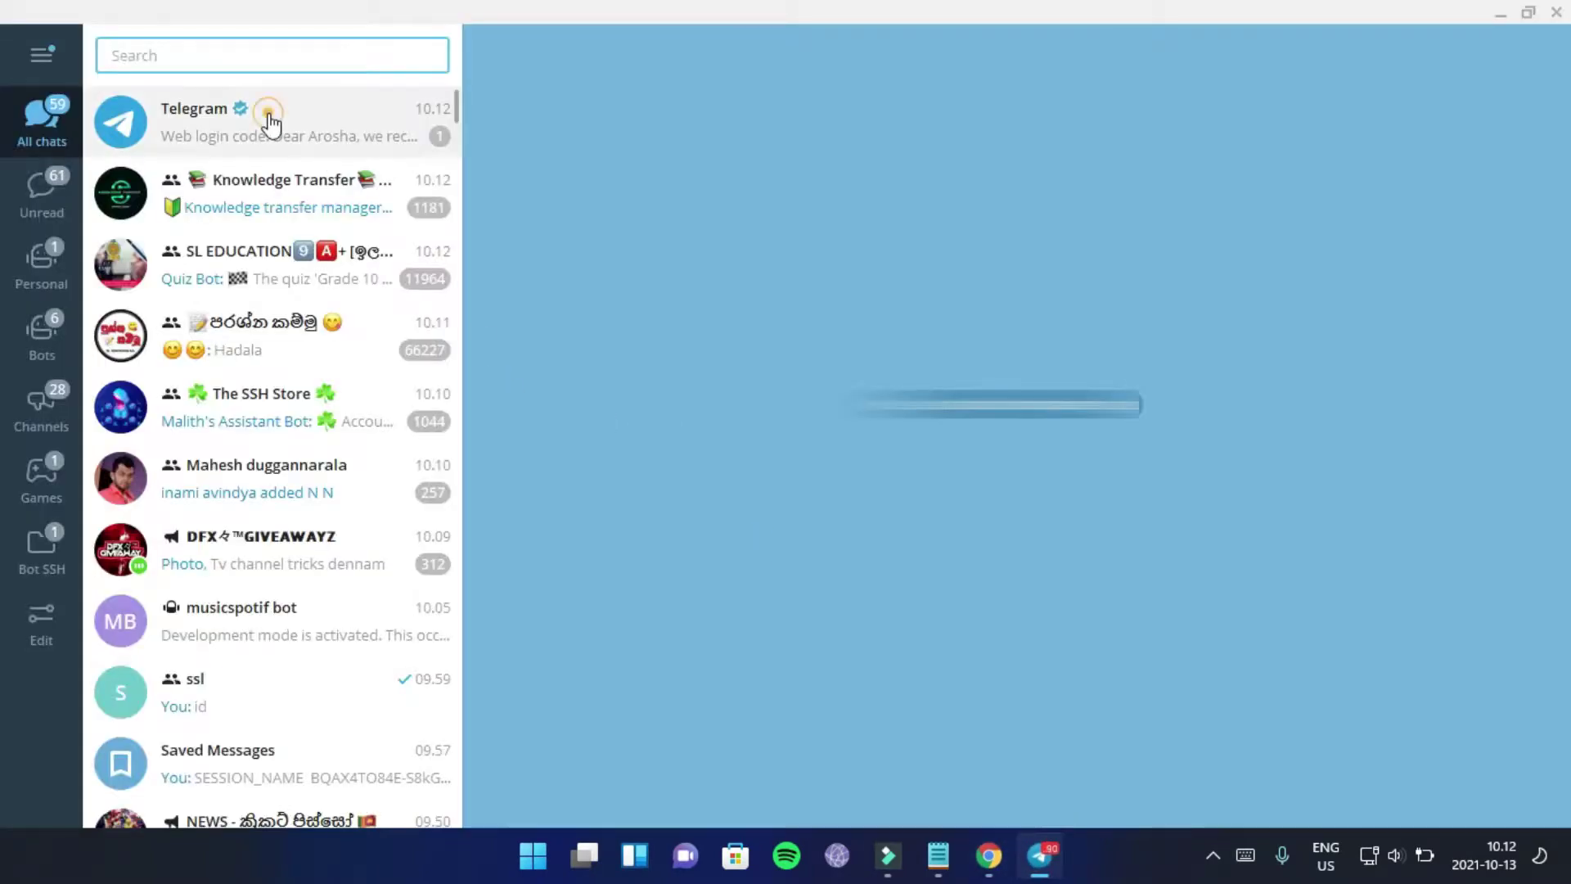
click(270, 117)
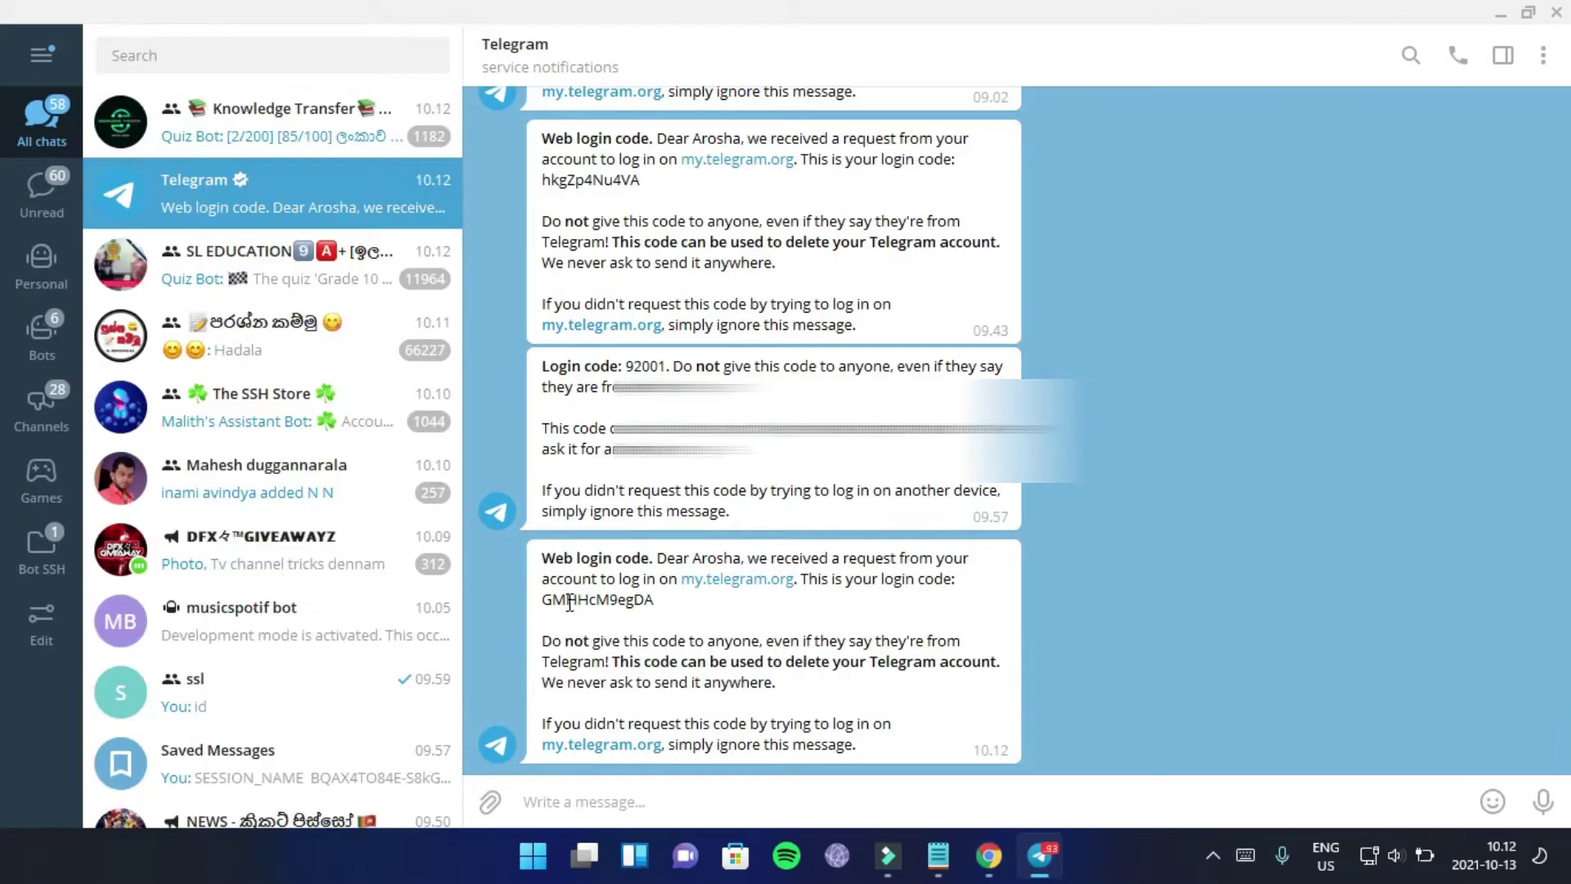
drag(540, 606, 654, 602)
right_click(618, 597)
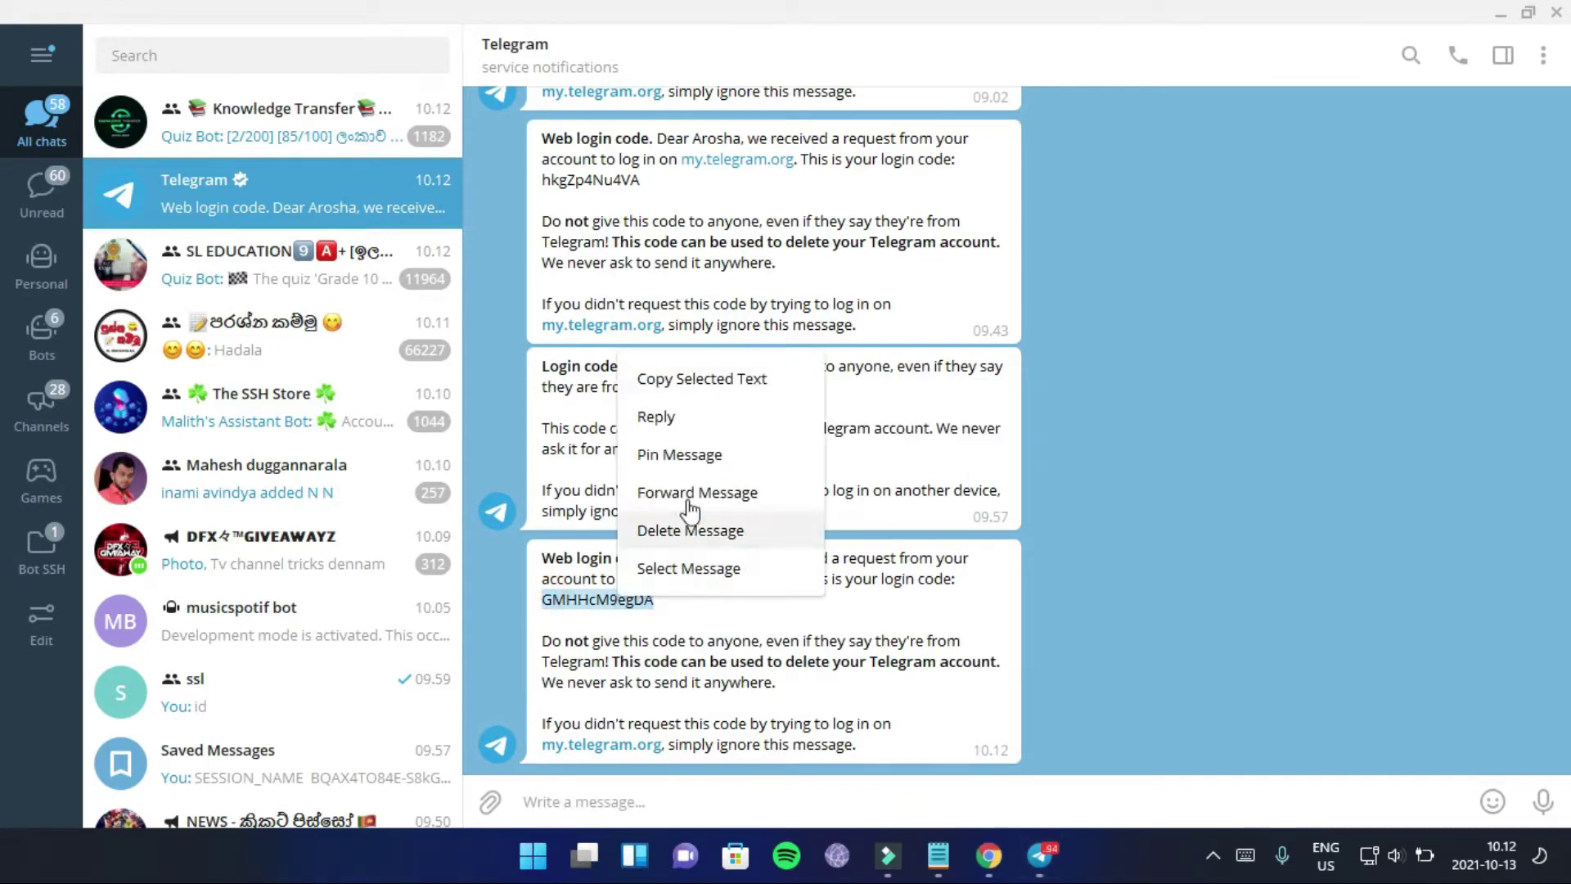
click(682, 380)
click(1494, 13)
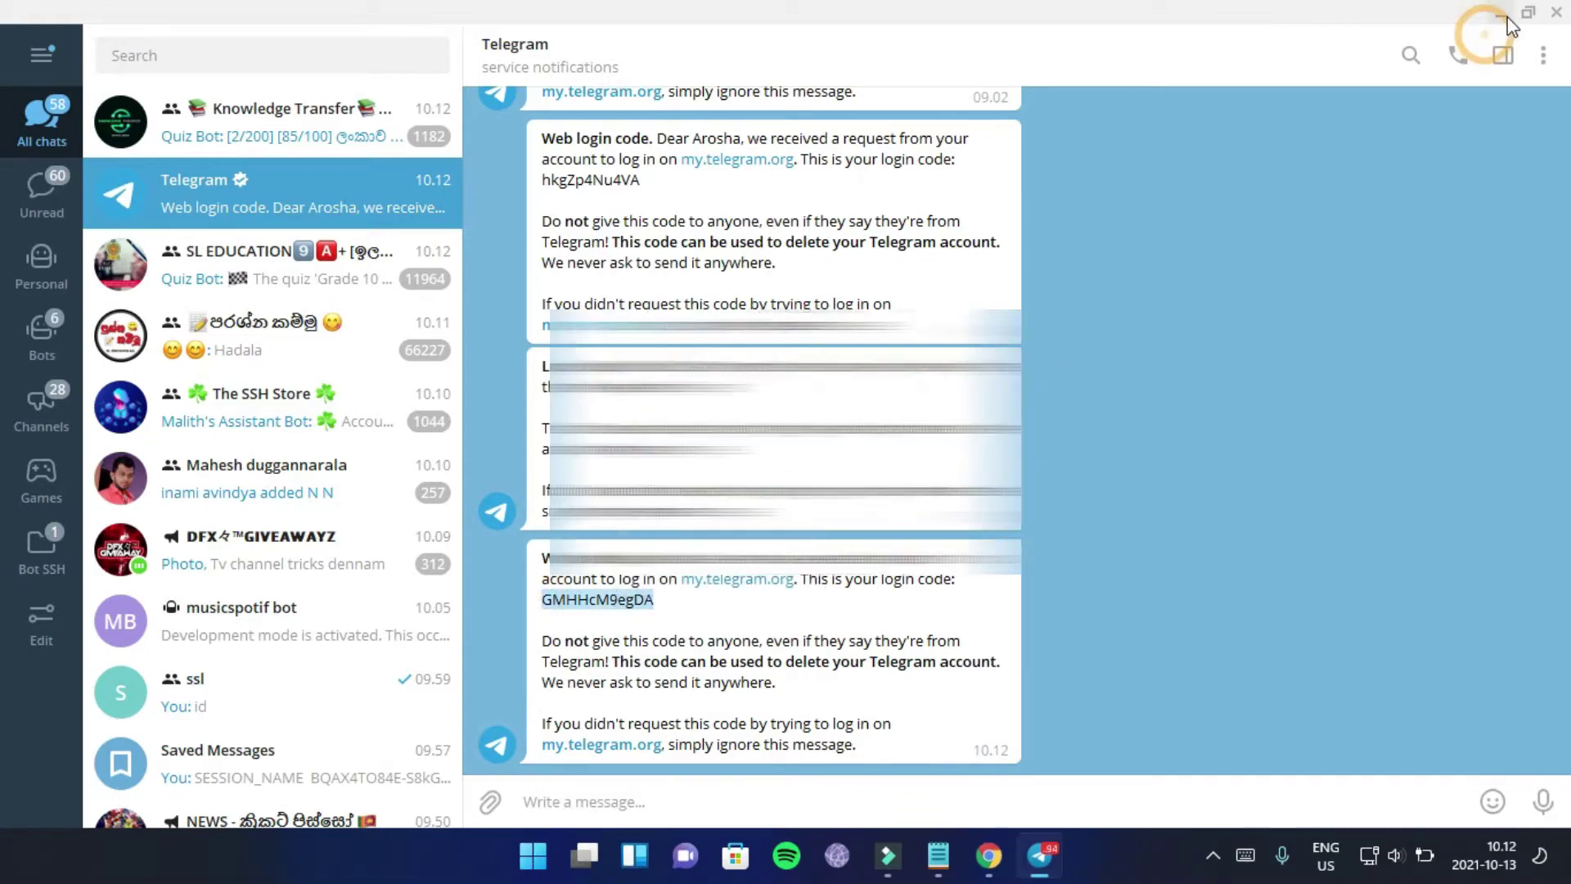
- Paste the login code into the Confirmation code field on my.telegram.org and sign in
right_click(777, 516)
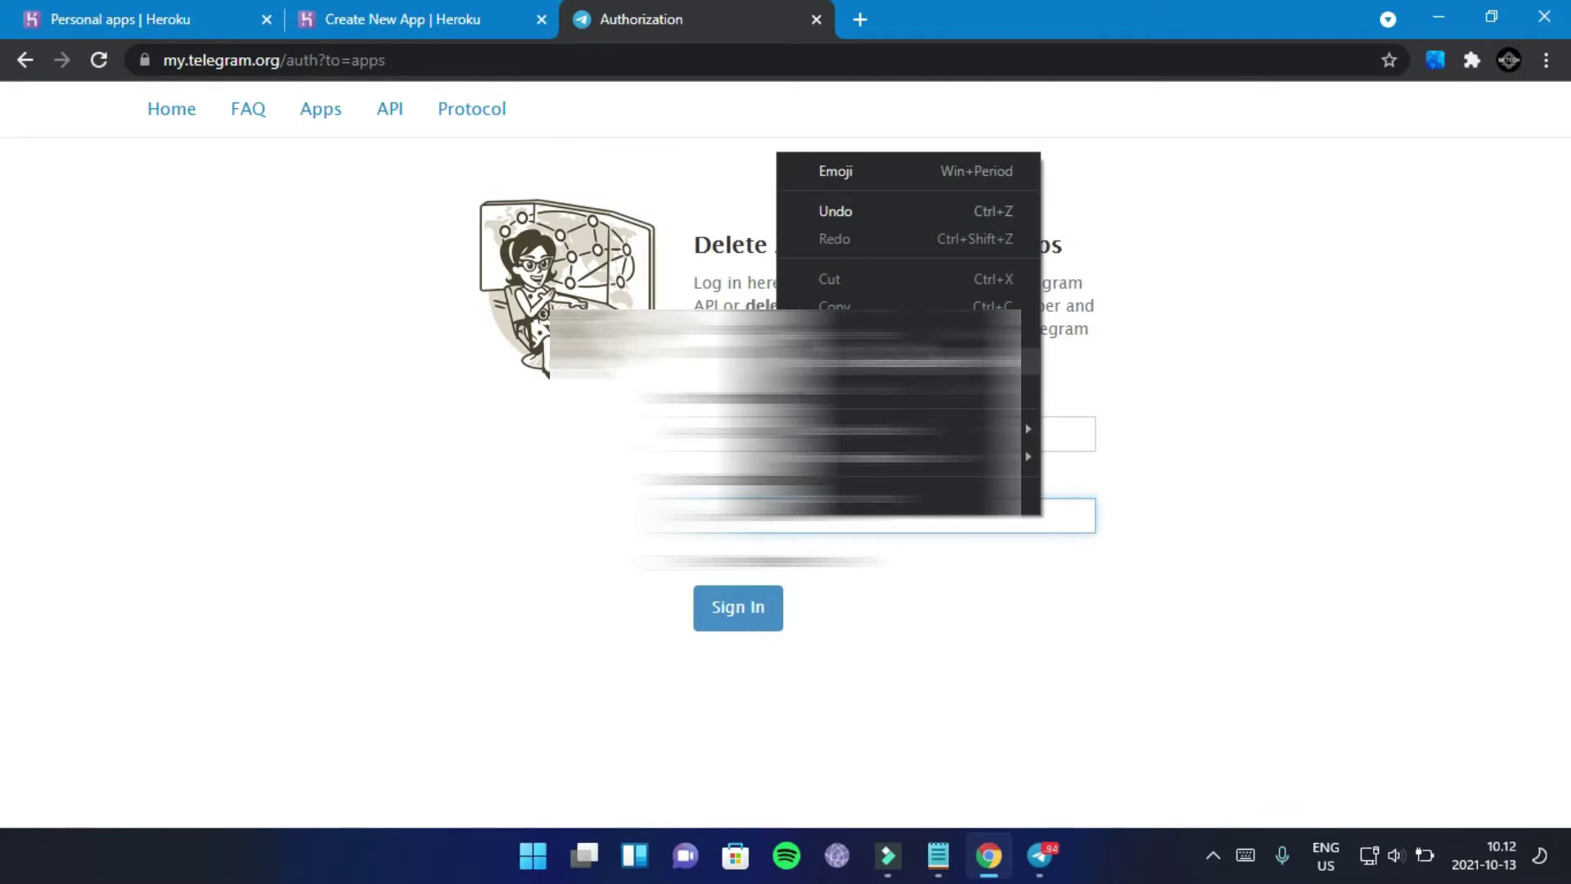
click(834, 333)
click(754, 608)
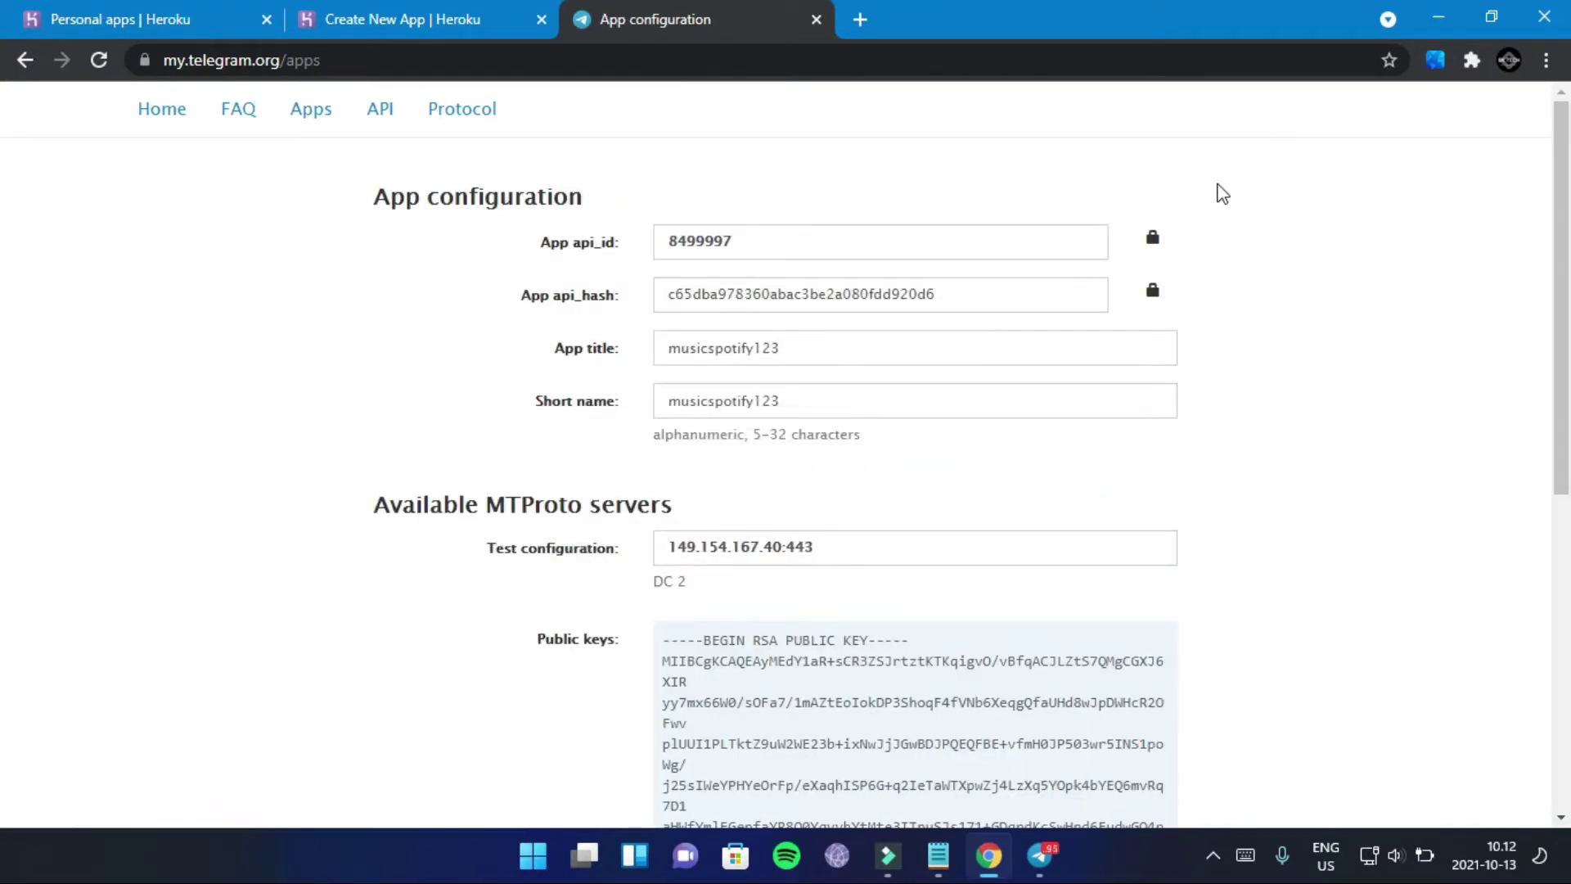
- Copy the App api_id from the Telegram app configuration into the API_ID config var of the new Heroku app
double_click(720, 242)
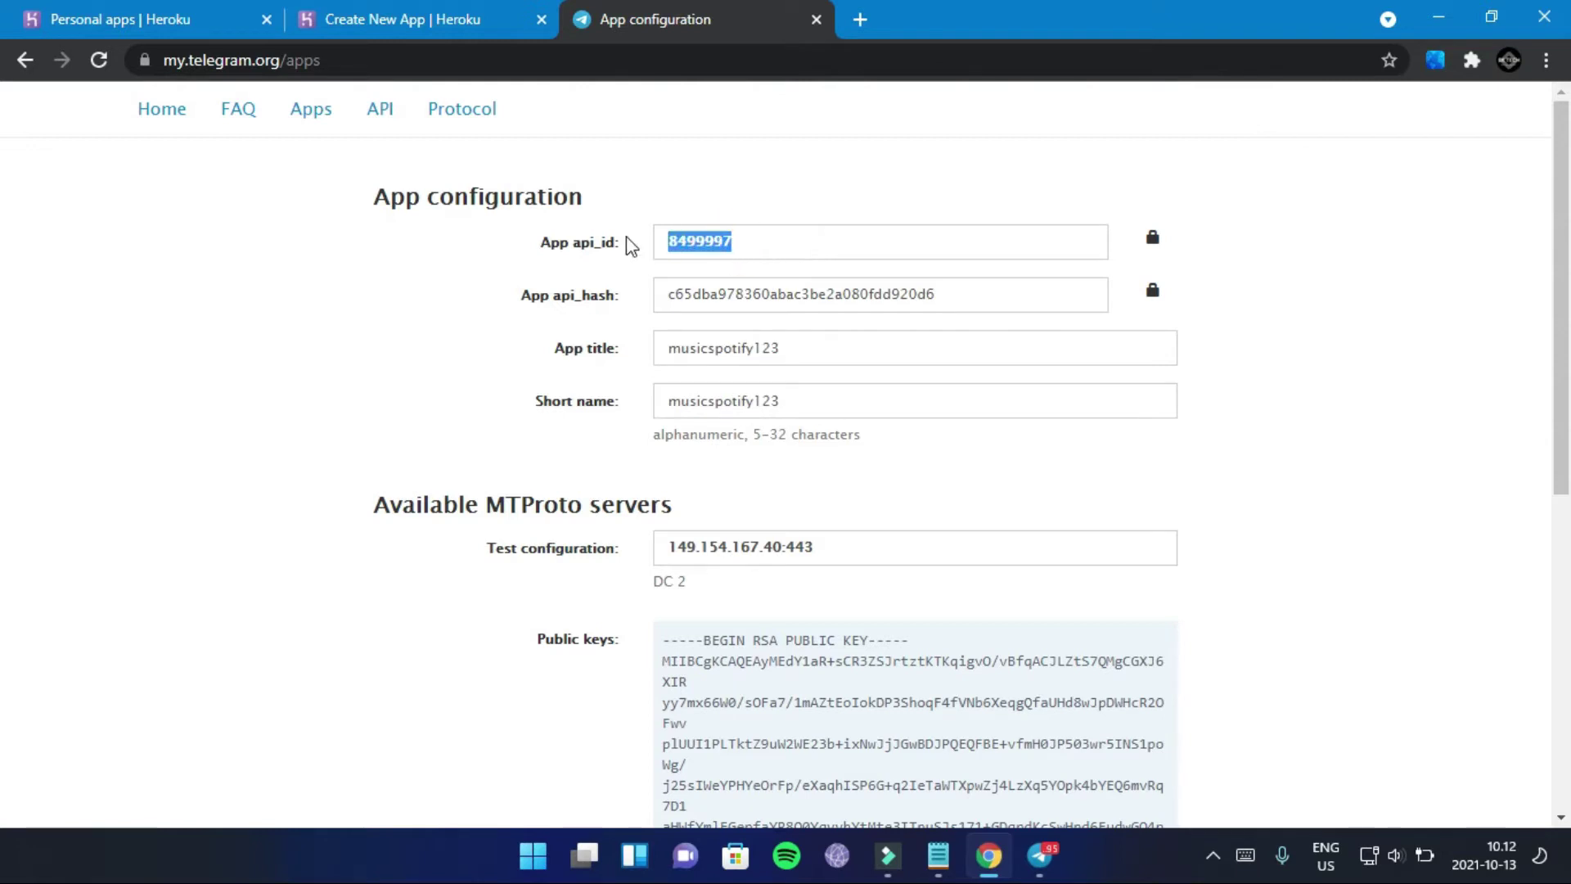
right_click(726, 243)
click(749, 250)
click(477, 10)
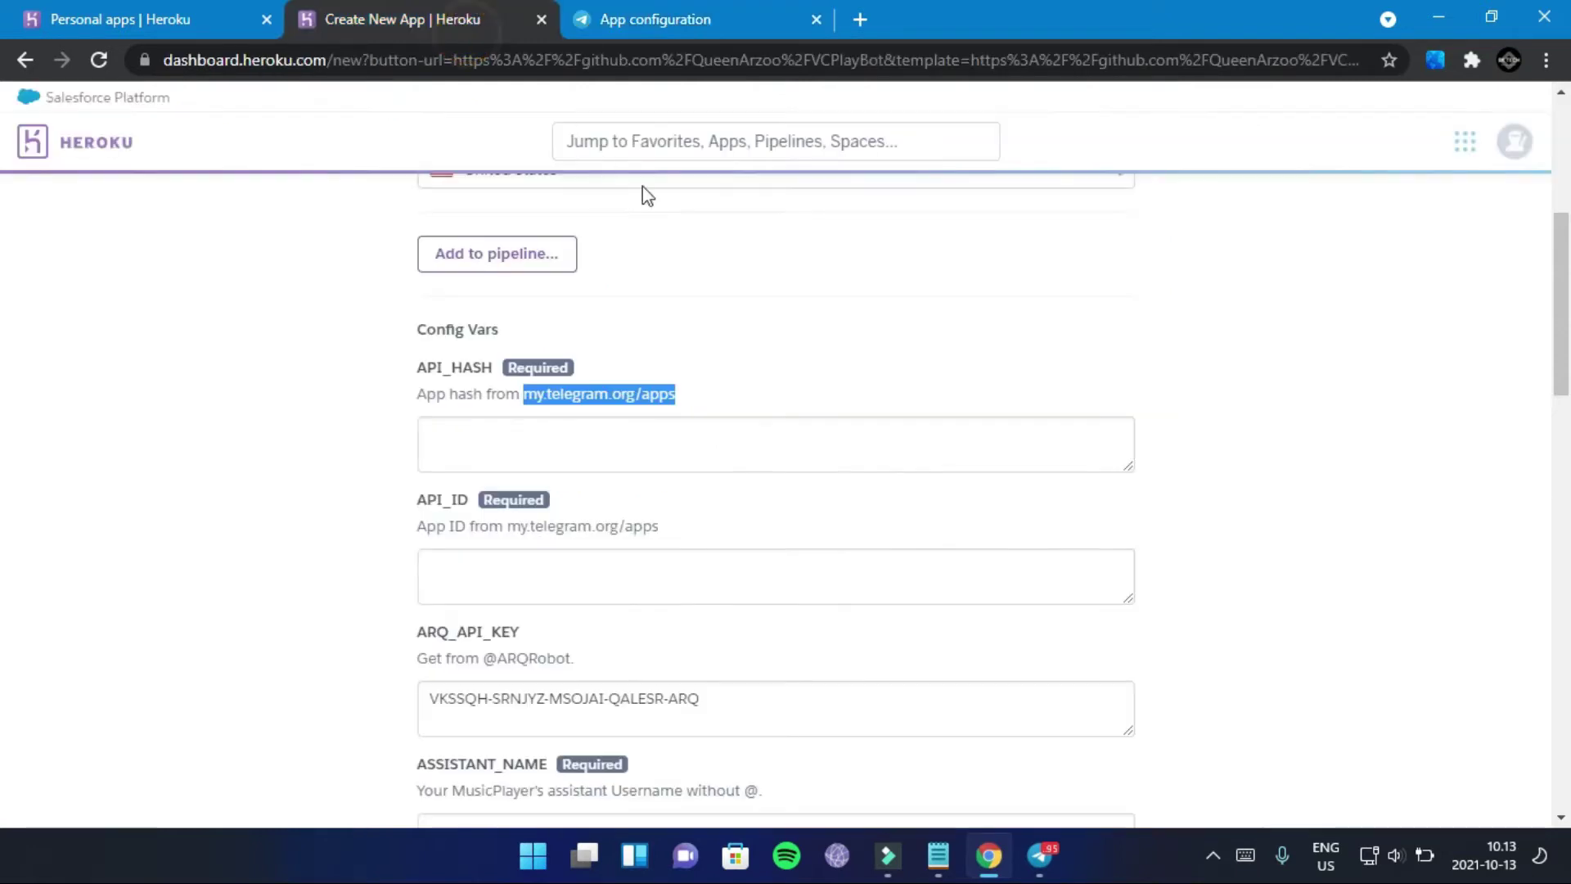
click(556, 559)
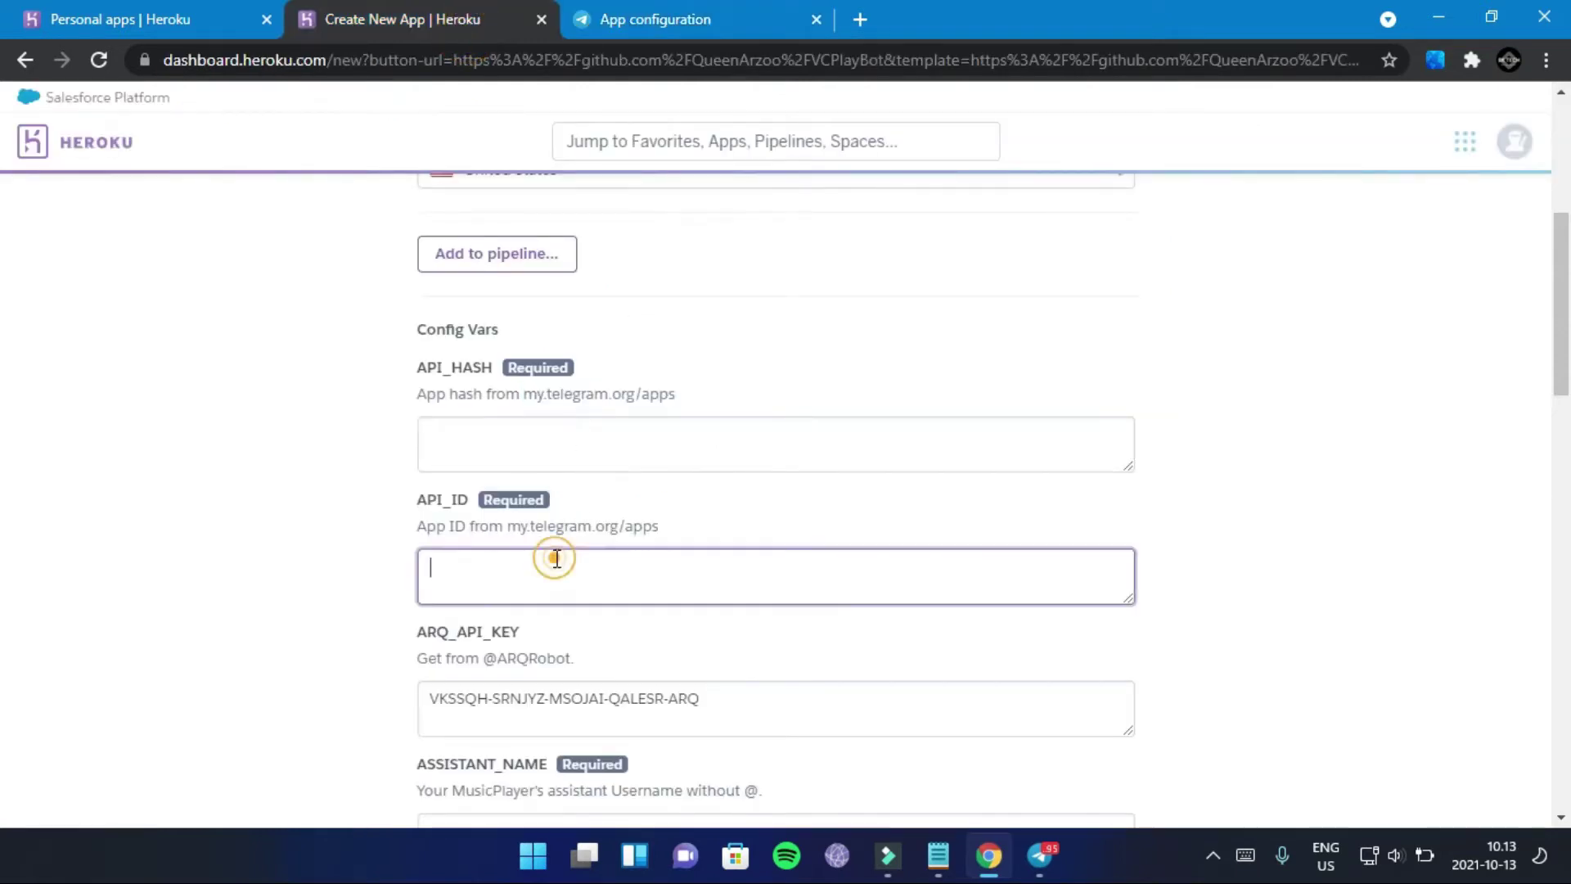
right_click(556, 559)
click(625, 376)
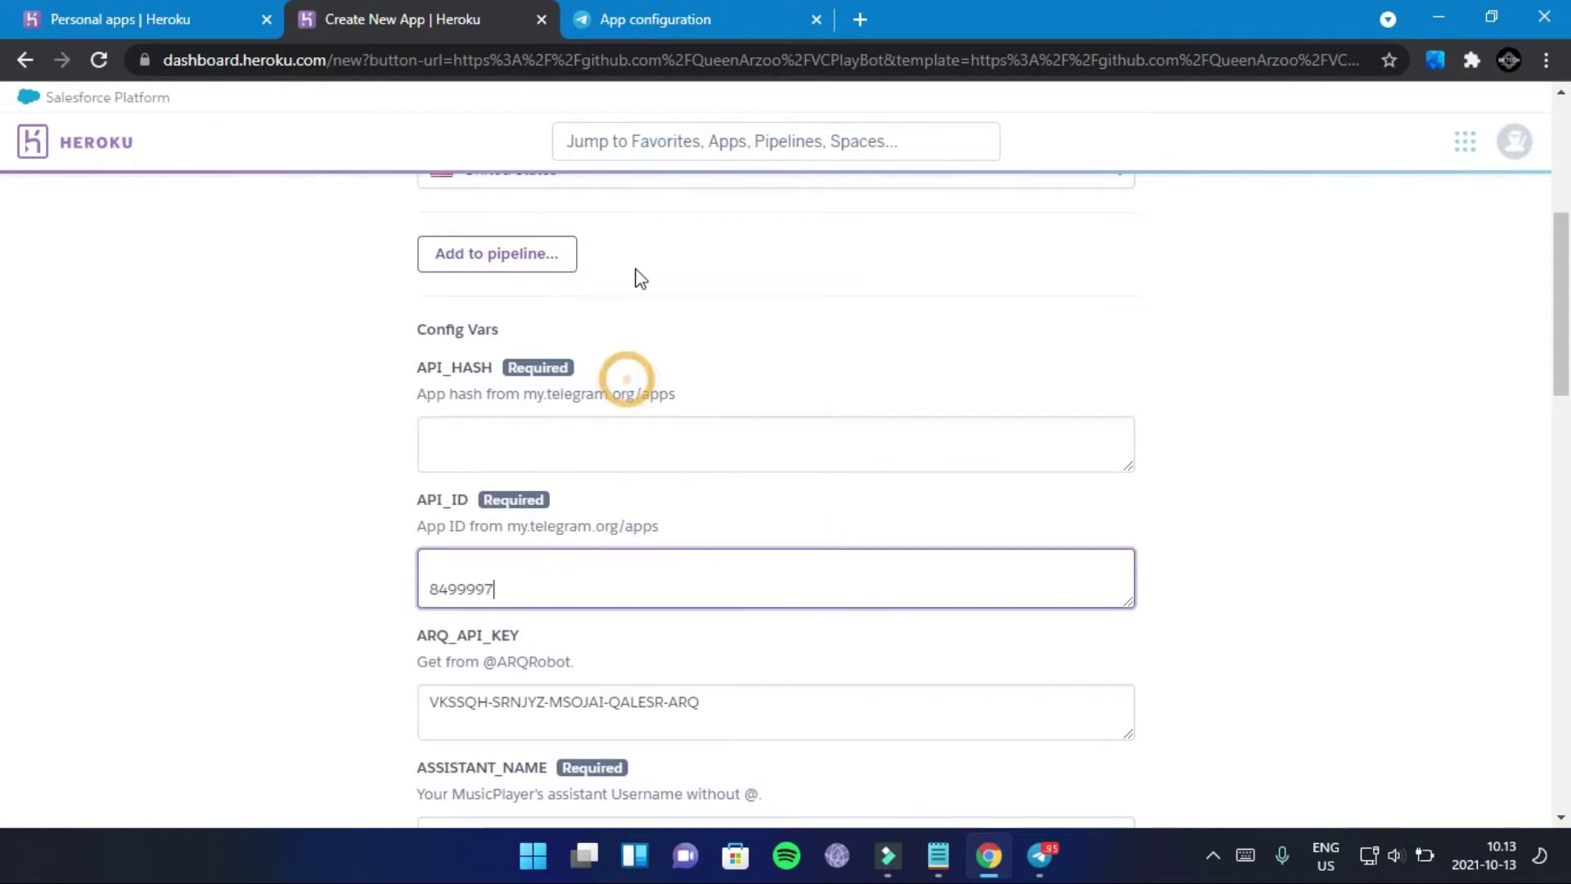
- Copy the App api_hash from the Telegram app configuration into the API_HASH config var of the new Heroku app
click(689, 10)
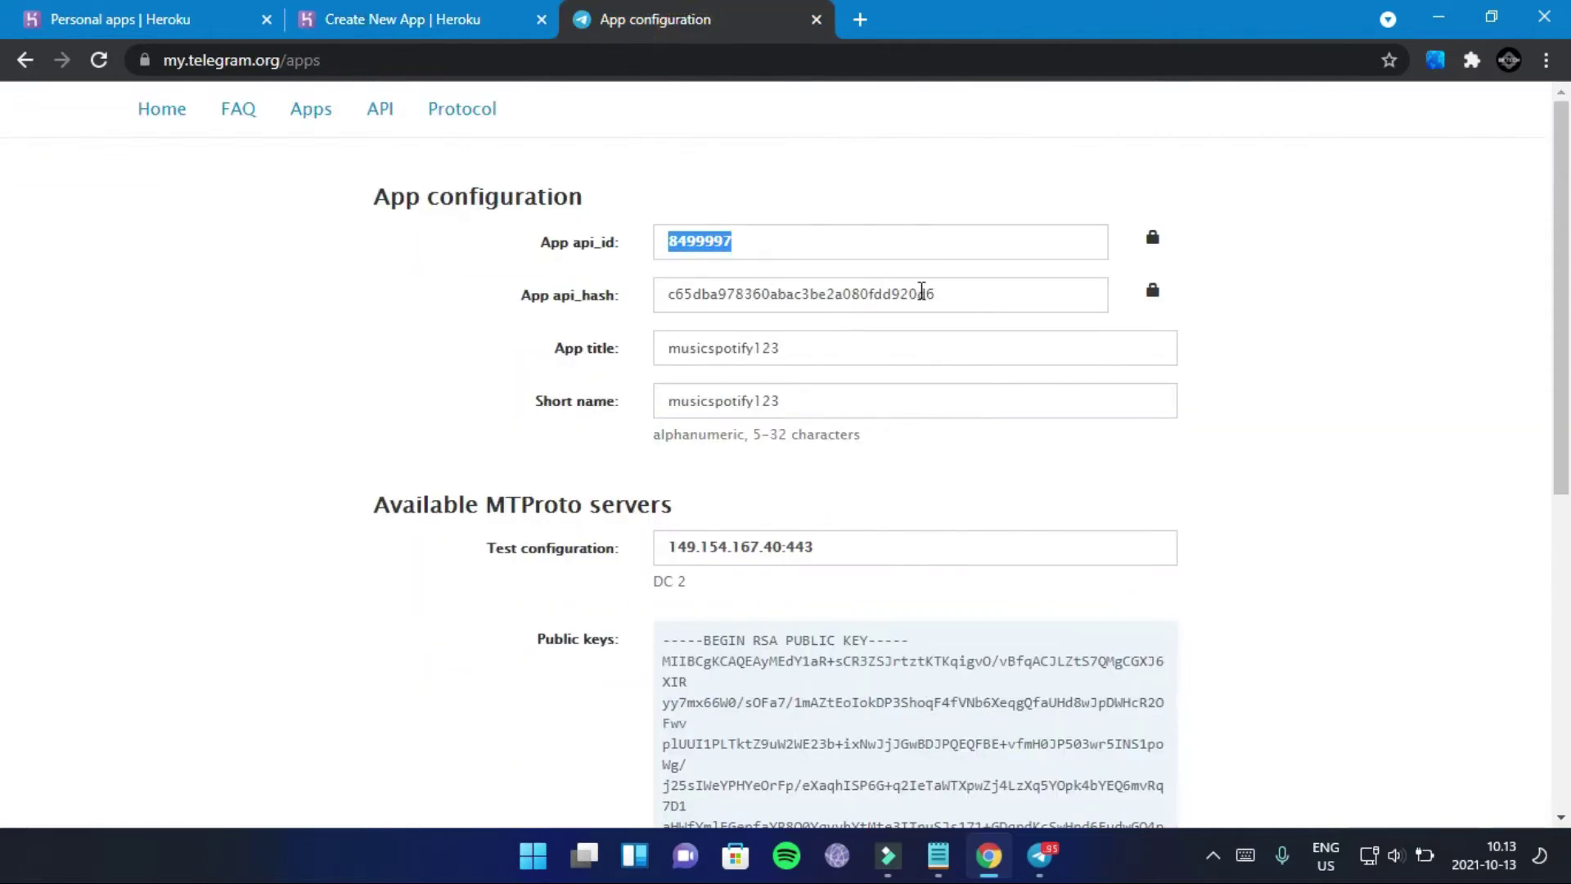
drag(945, 303, 661, 315)
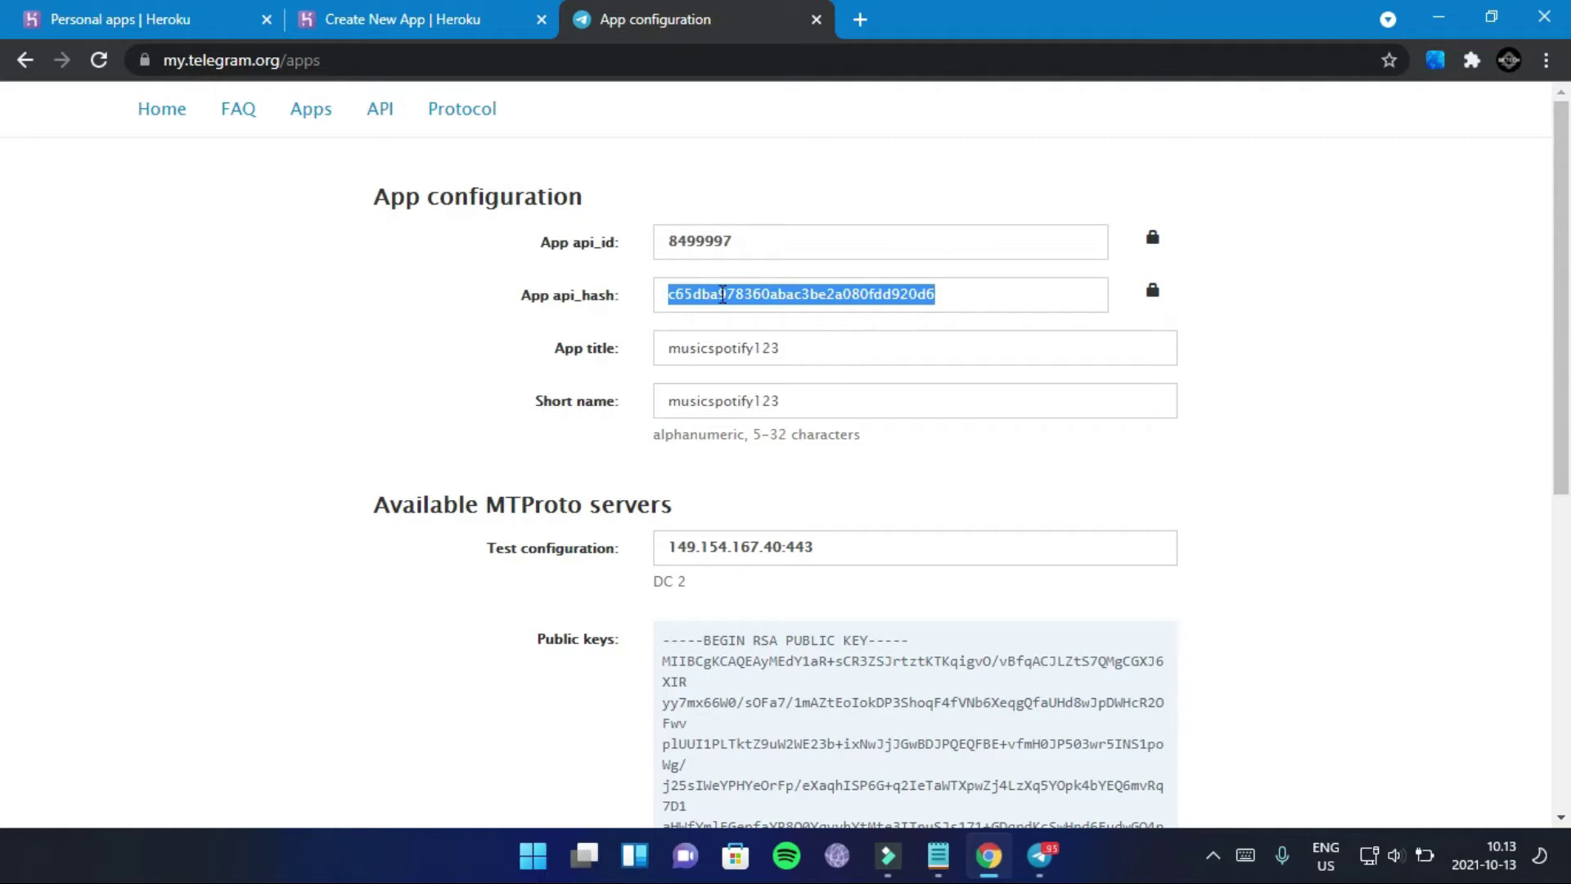
right_click(720, 297)
click(751, 311)
click(462, 23)
click(701, 419)
right_click(678, 424)
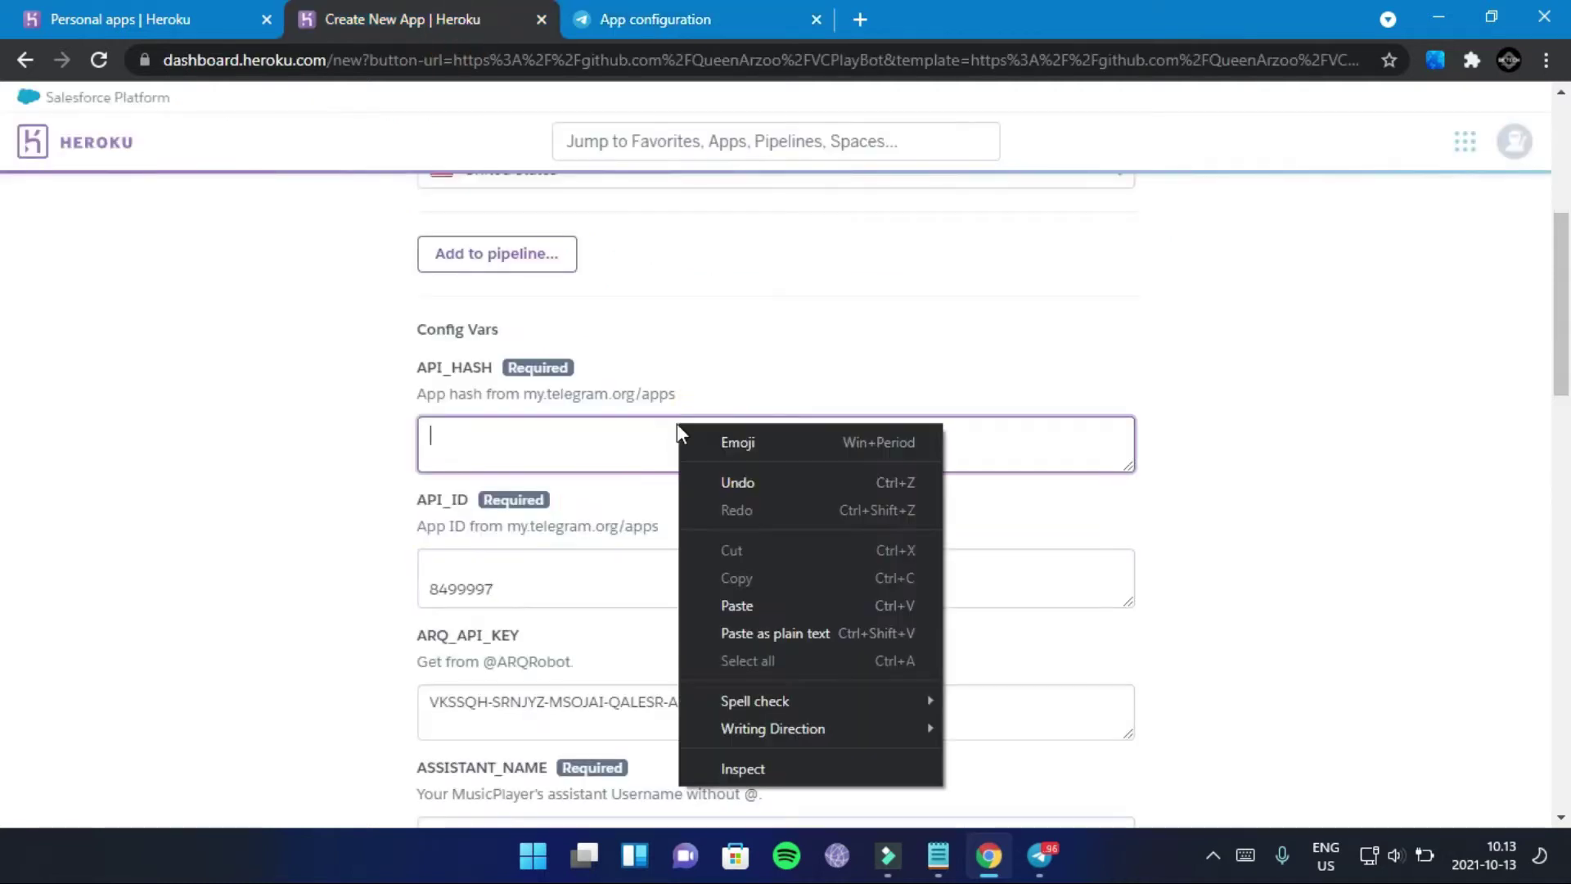
click(732, 606)
click(633, 554)
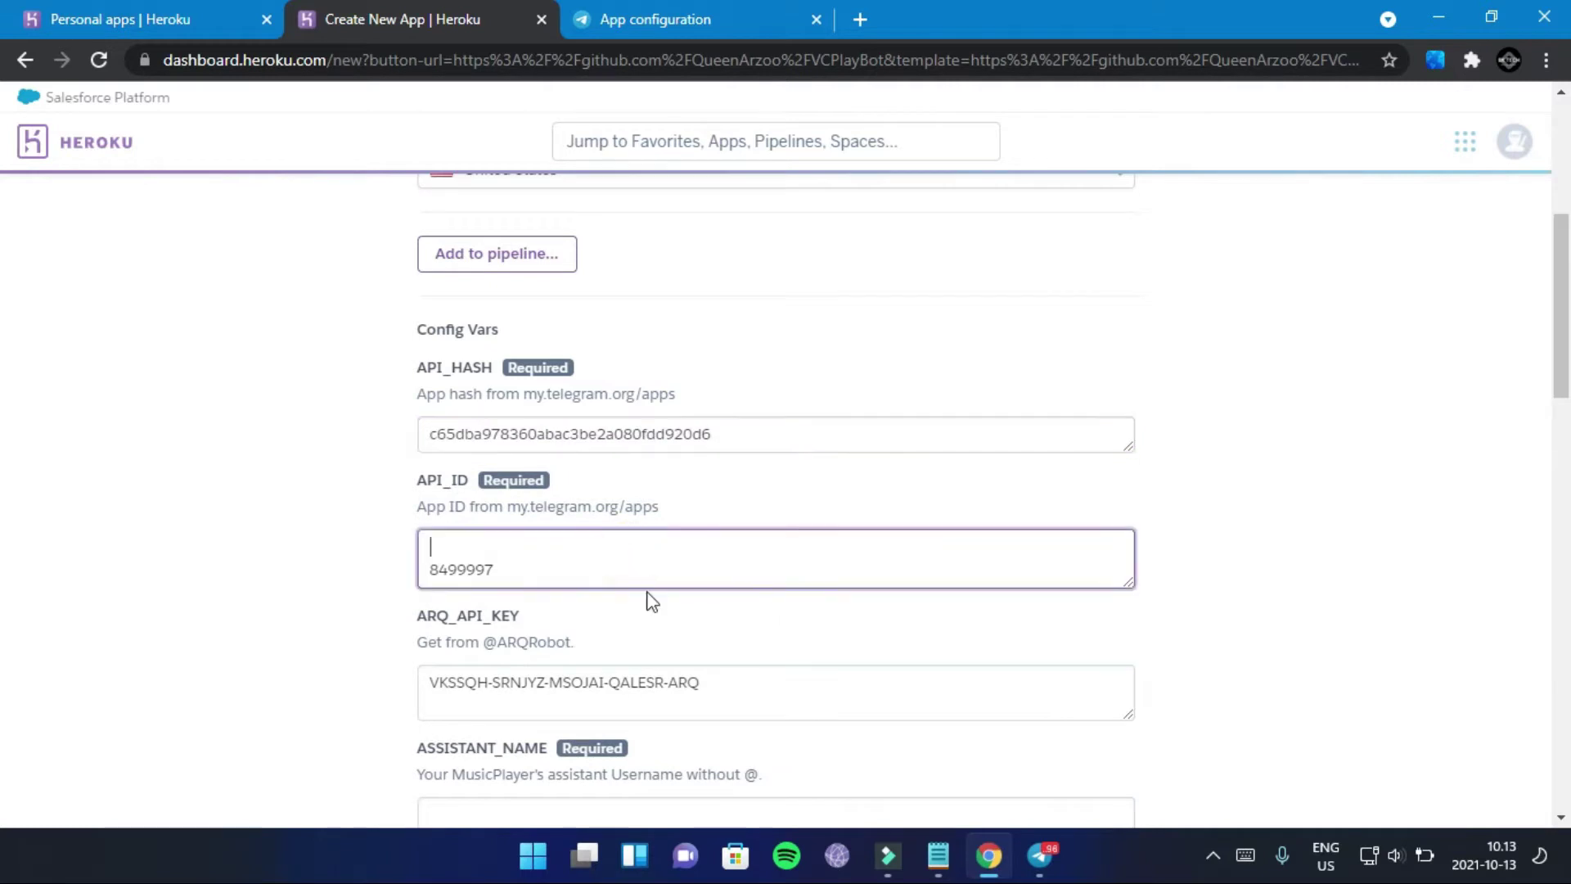
scroll(646, 597, down, 1)
scroll(667, 596, down, 1)
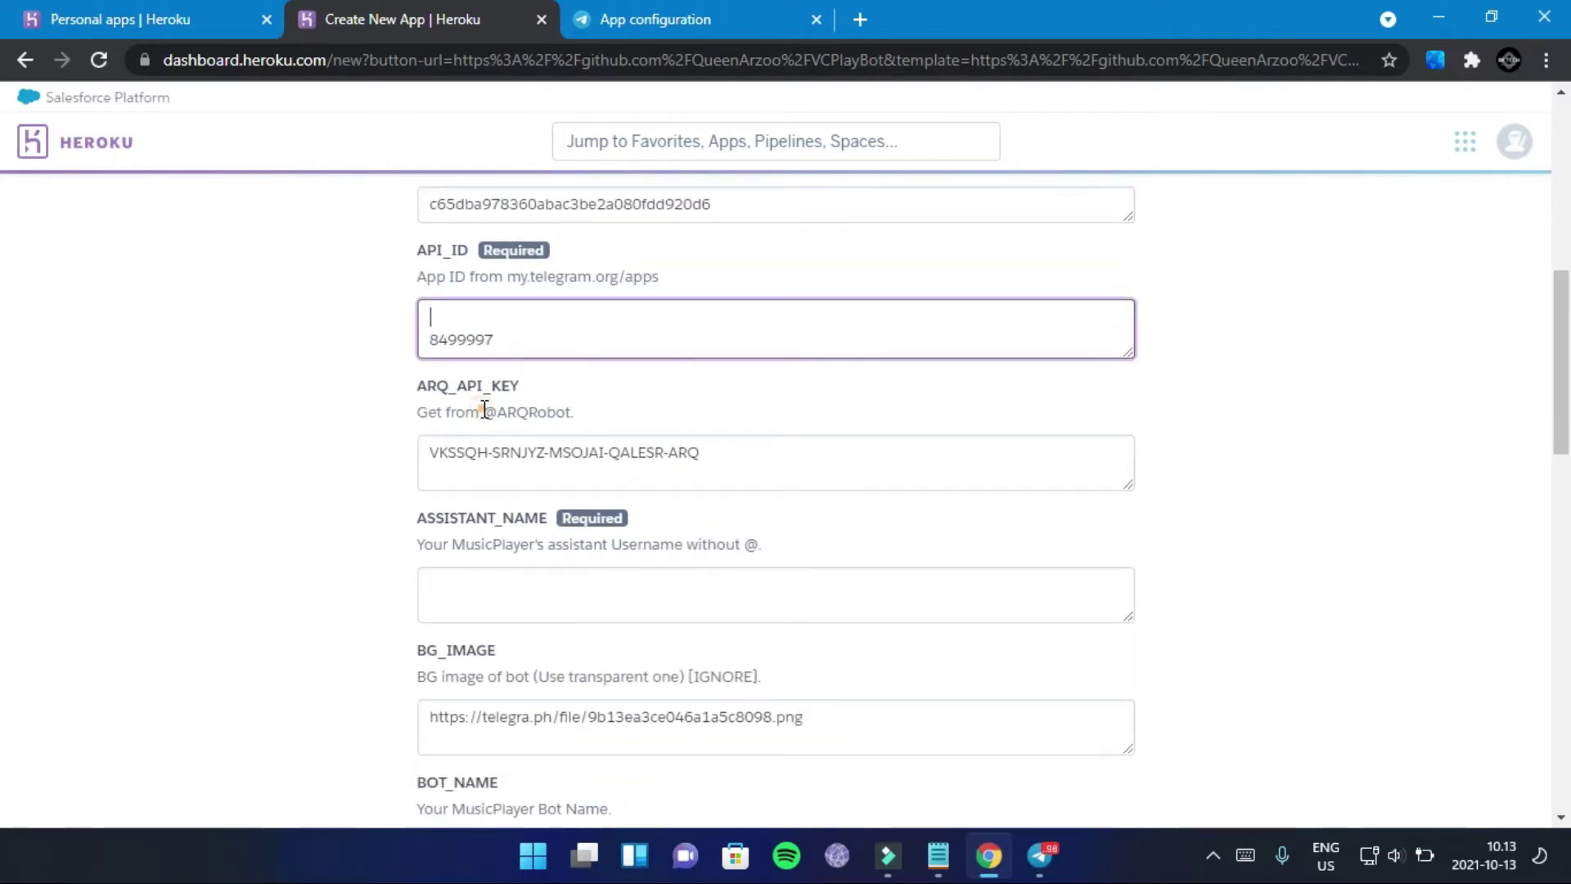
drag(484, 412, 572, 414)
right_click(532, 413)
click(616, 439)
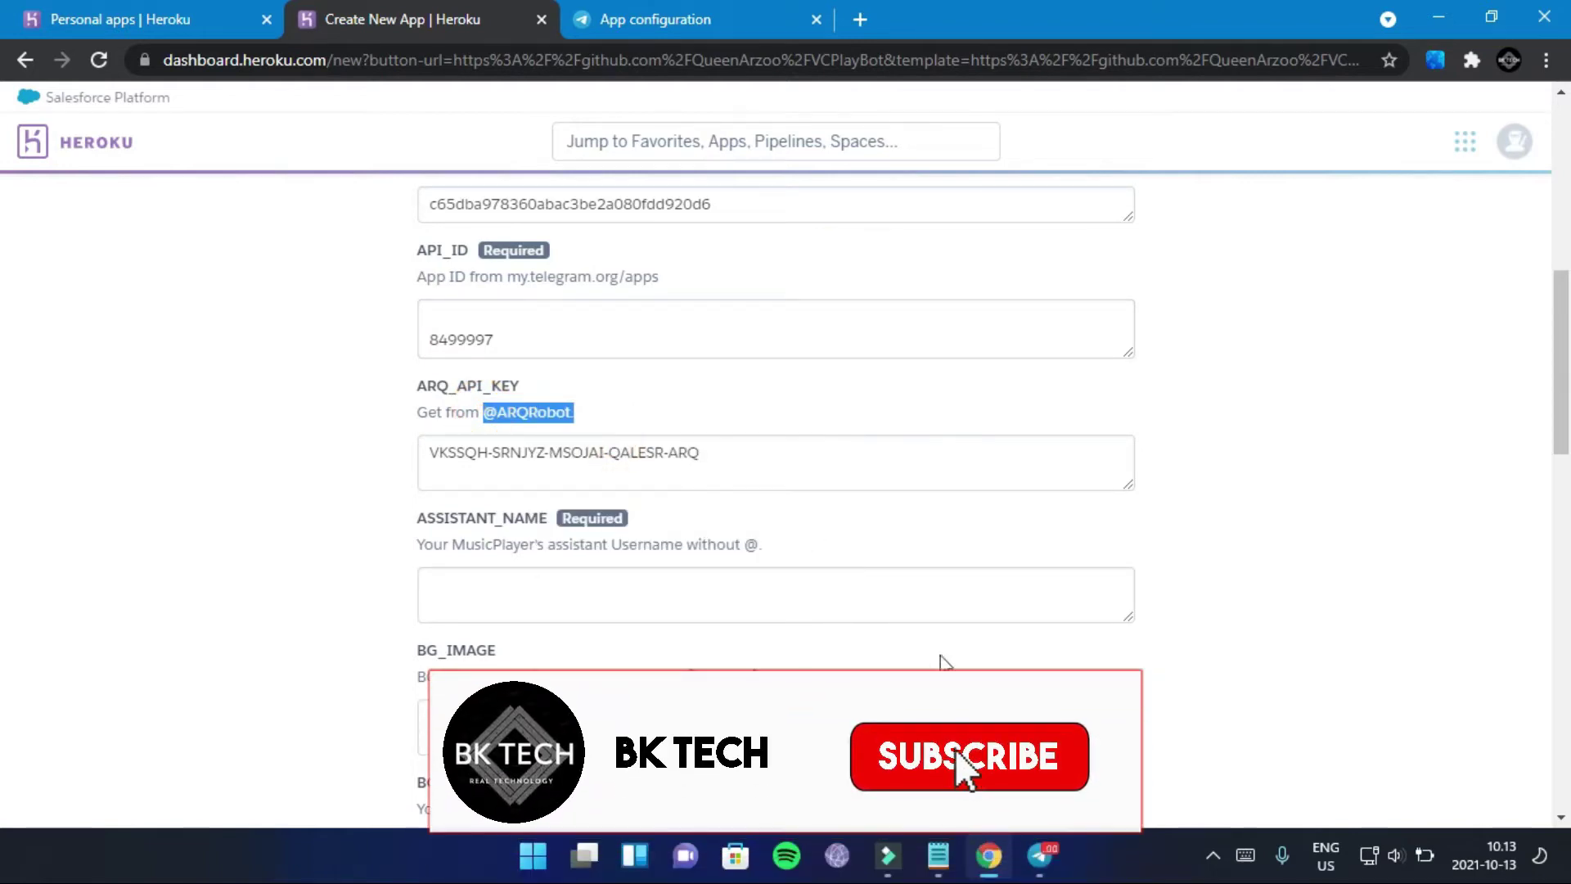
key(alt+Tab)
click(267, 55)
right_click(272, 57)
click(327, 252)
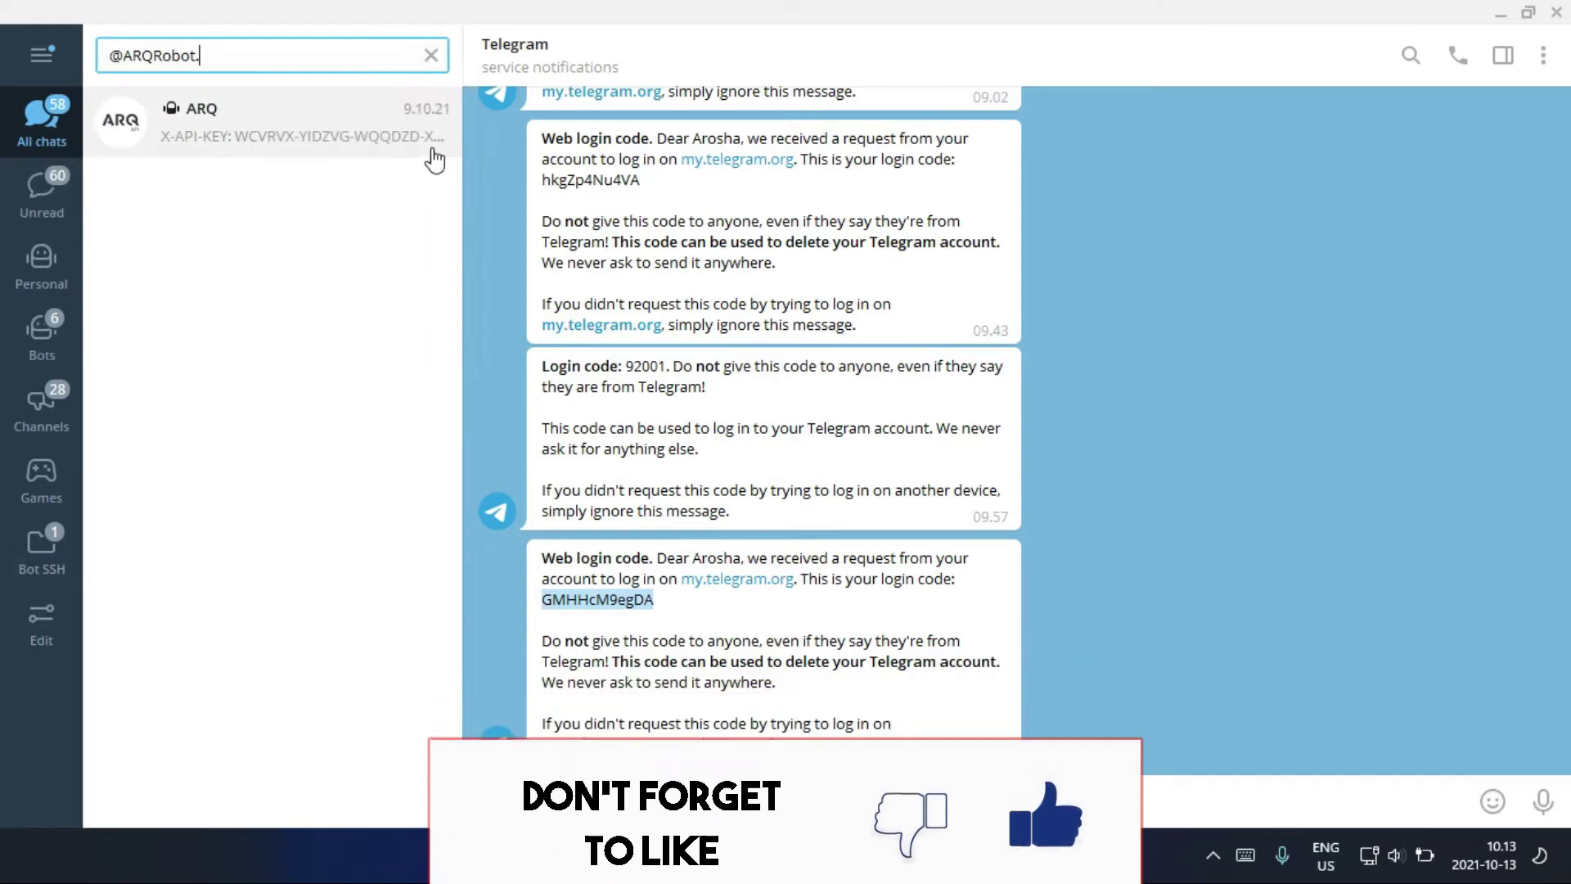
click(327, 124)
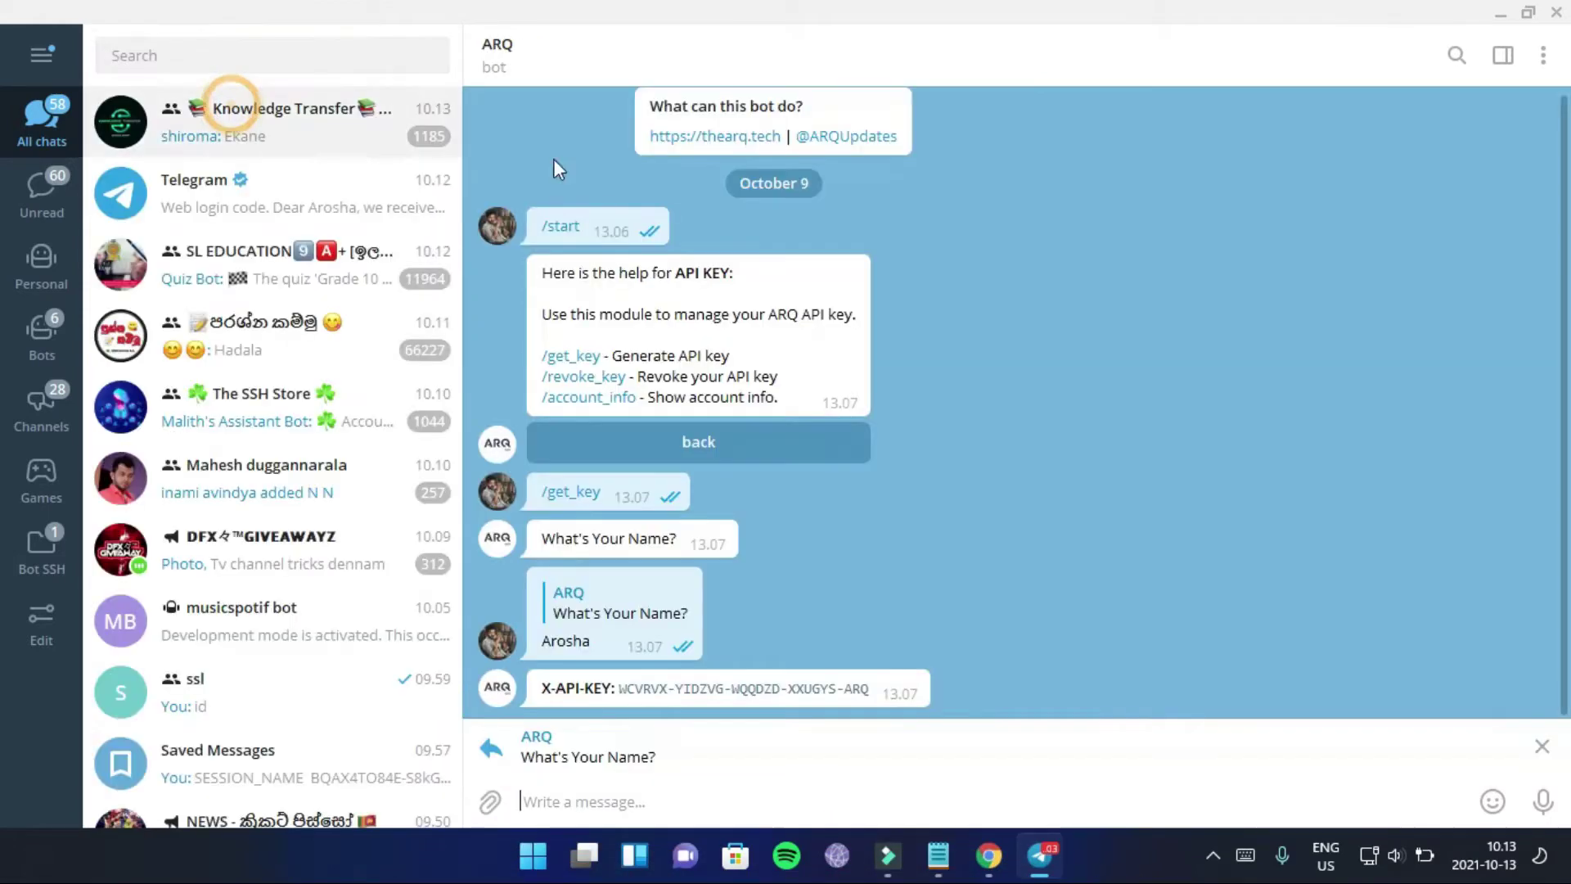
- Discard the pending reply in the ARQ chat, request an API key with /get_key, and copy the key the bot returns
click(1541, 752)
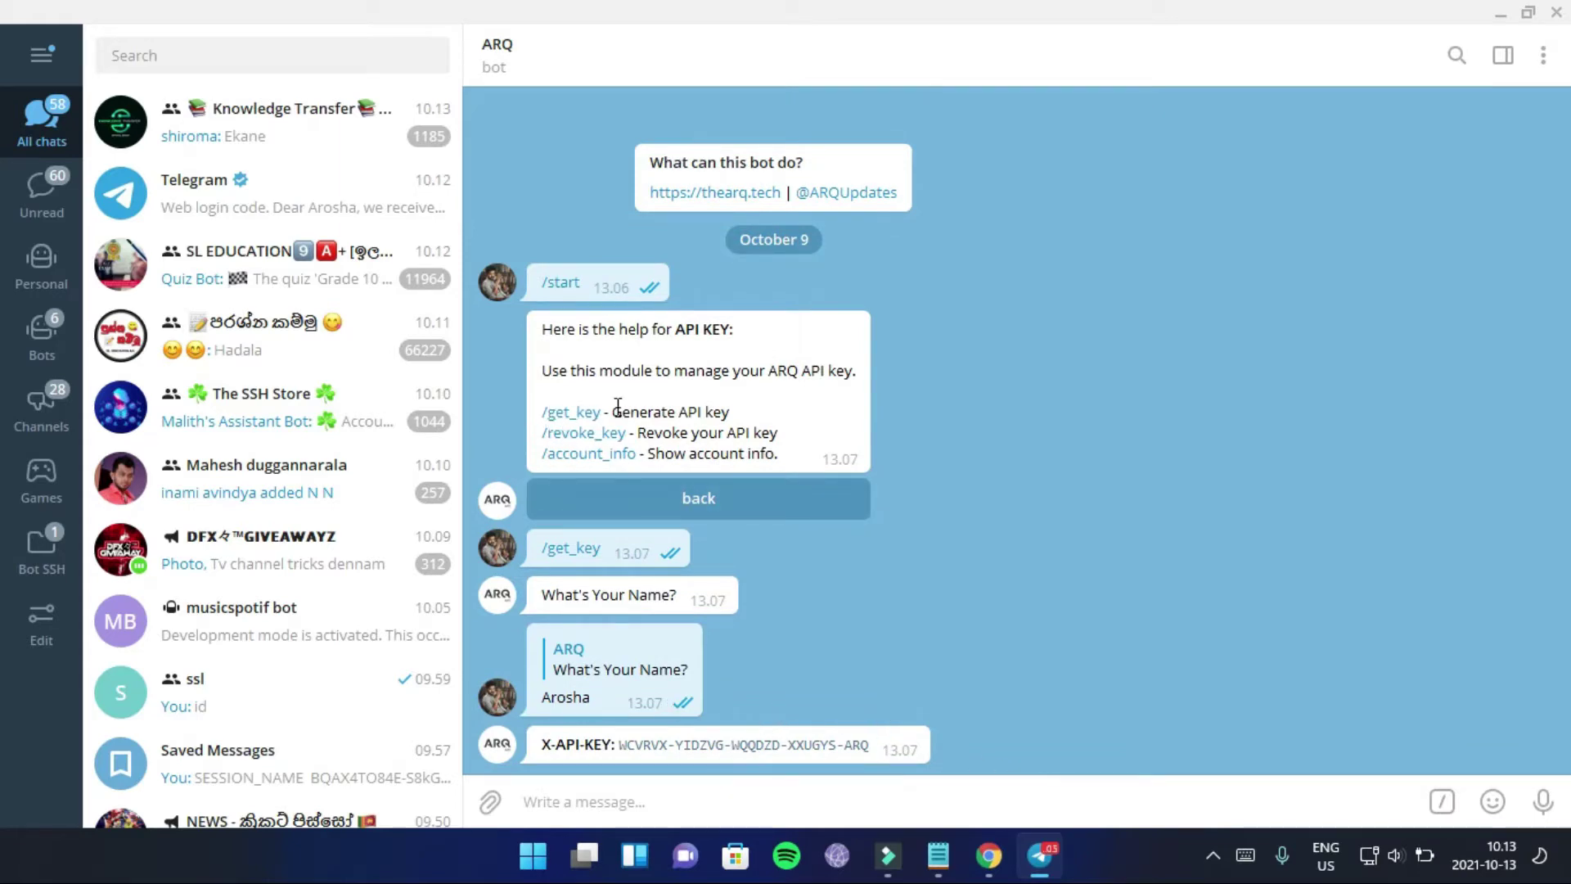
click(589, 414)
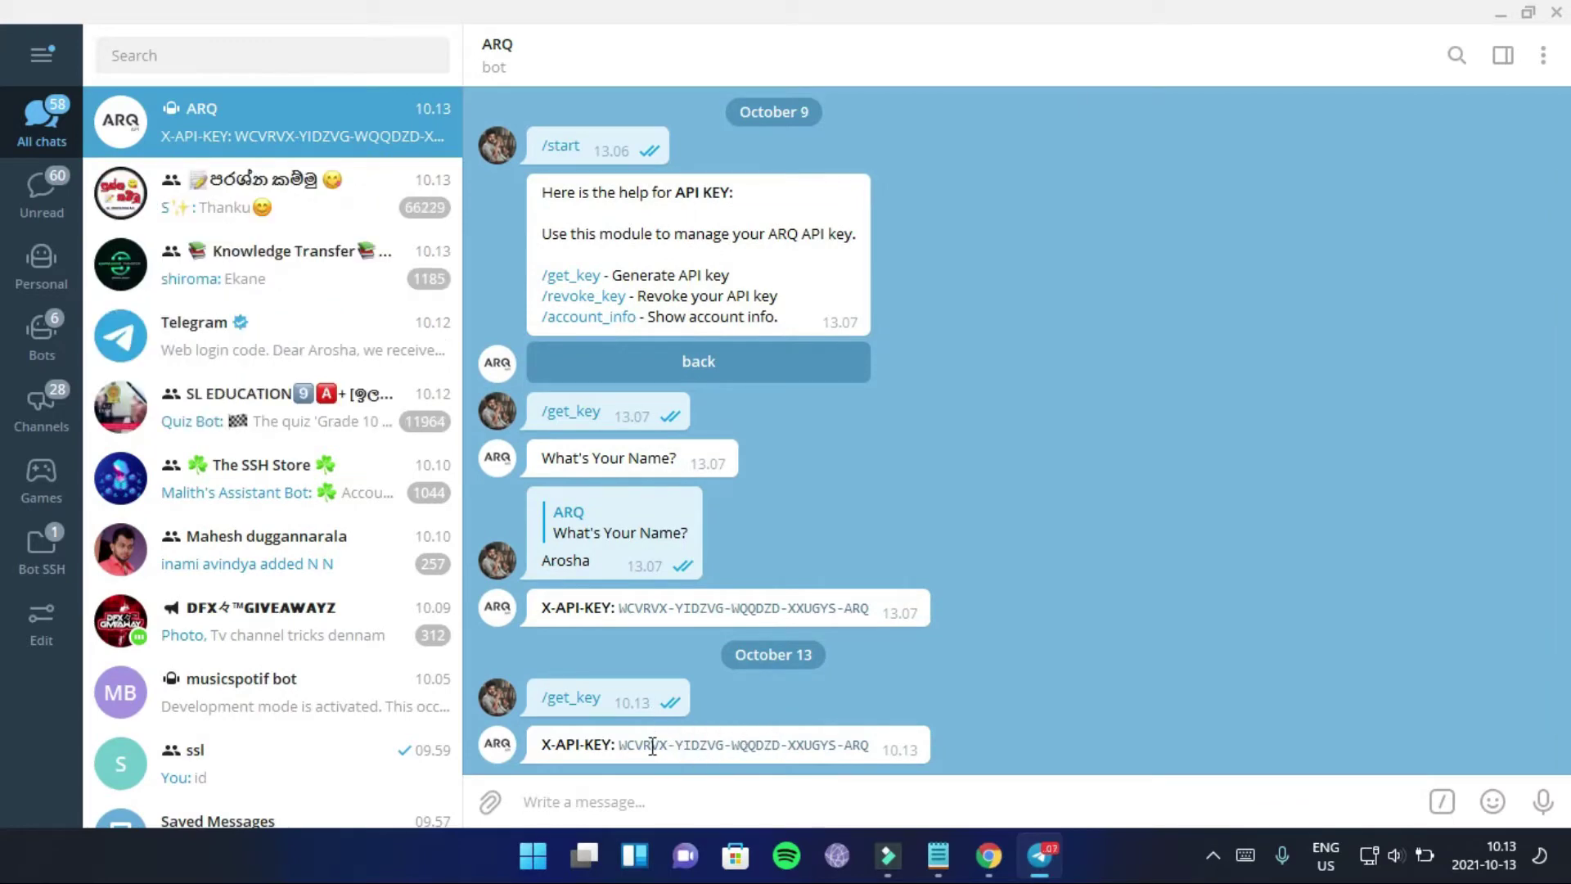
drag(622, 742, 917, 755)
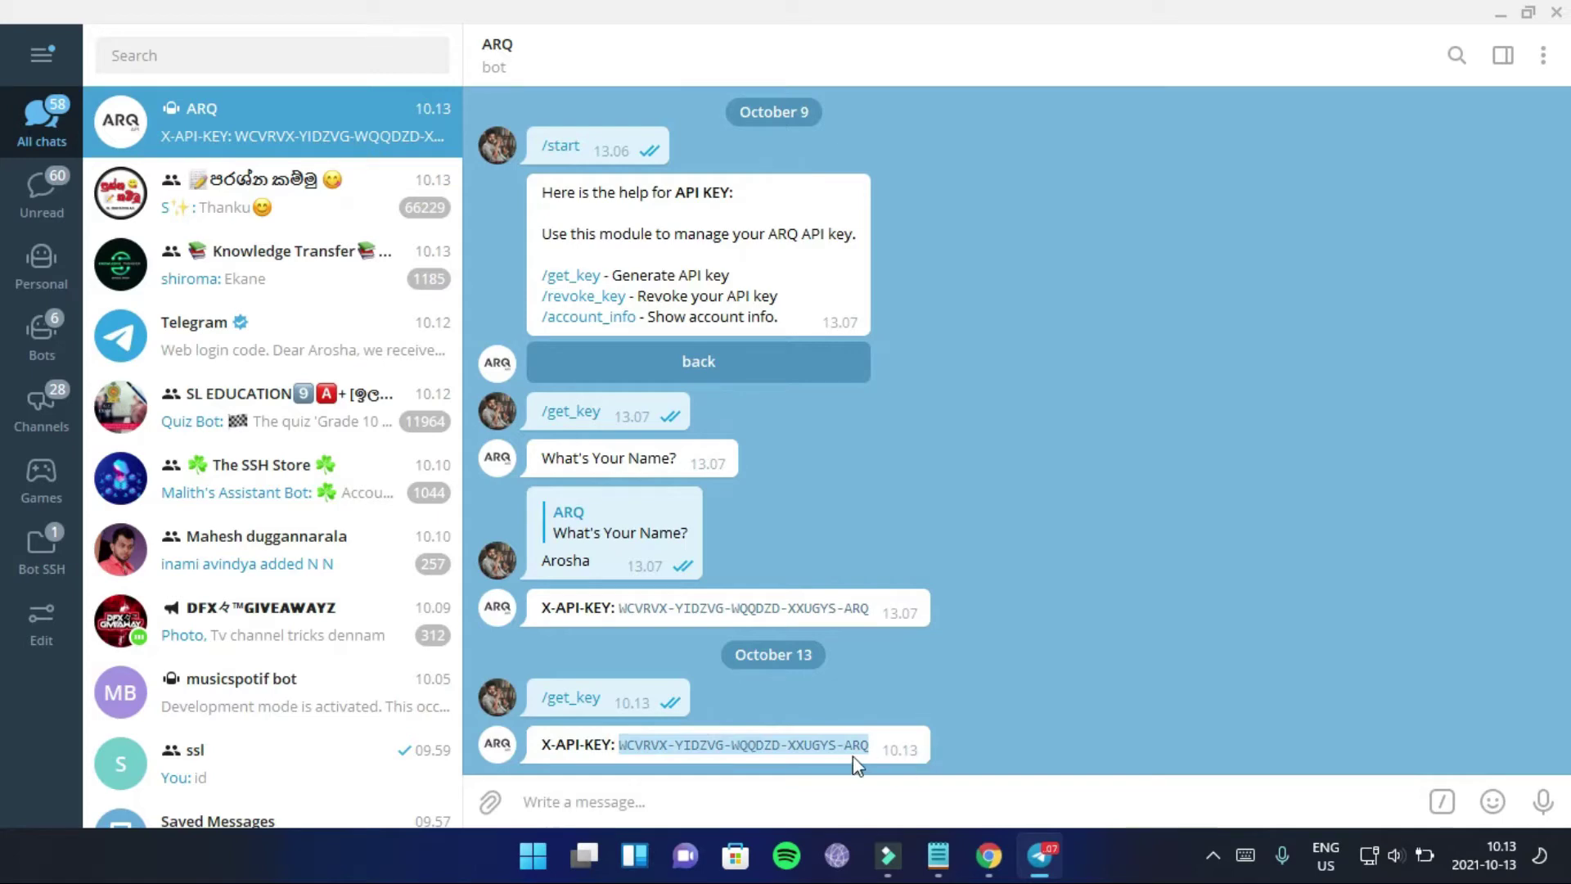
right_click(830, 743)
click(935, 483)
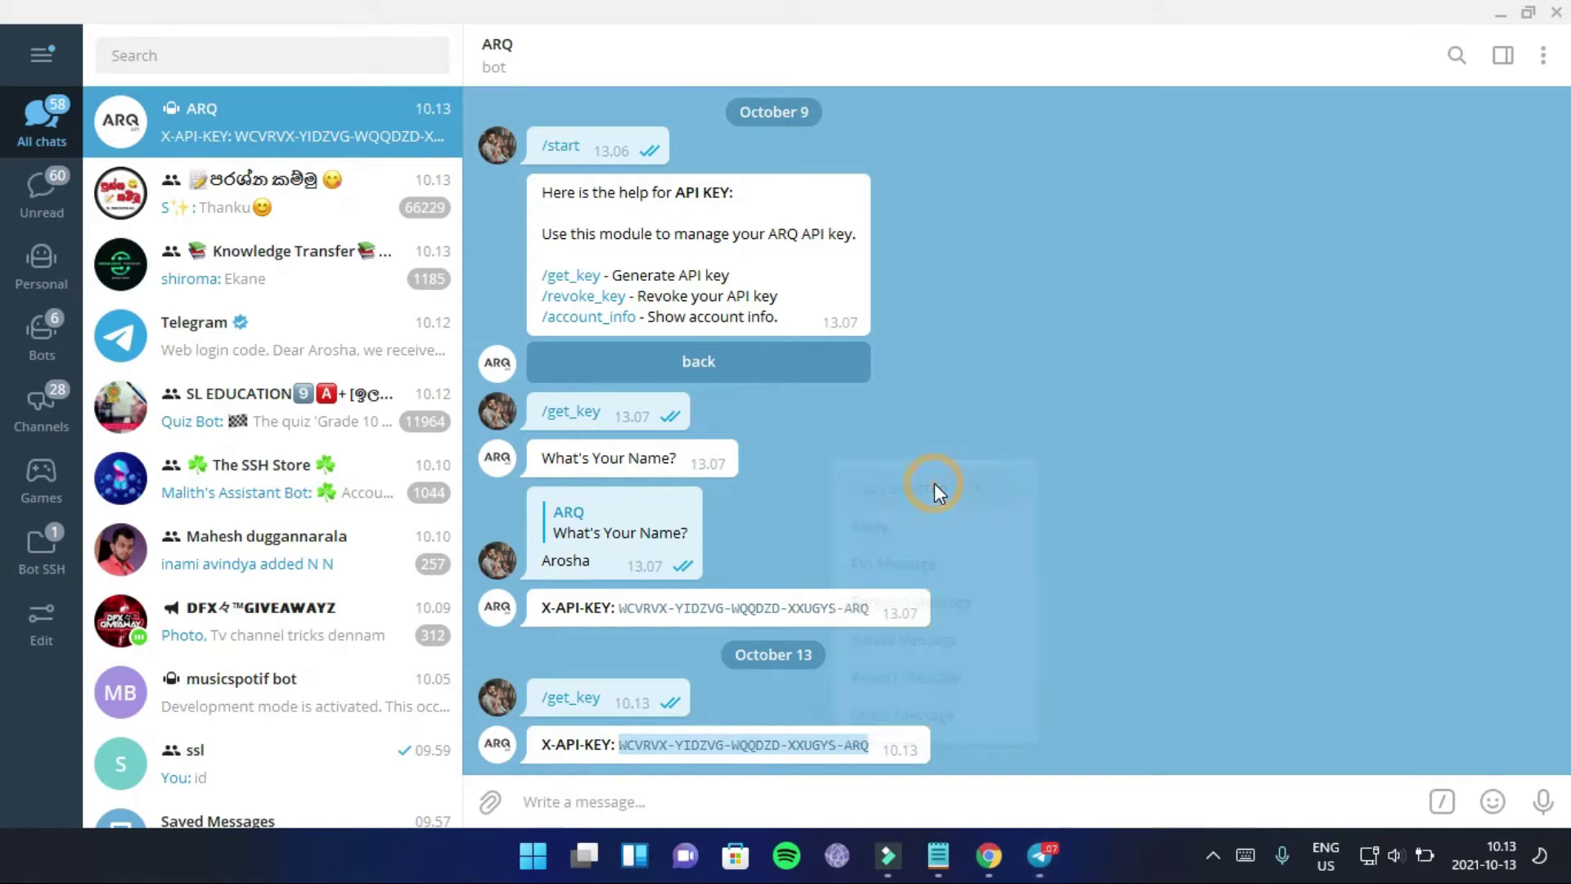
click(1500, 14)
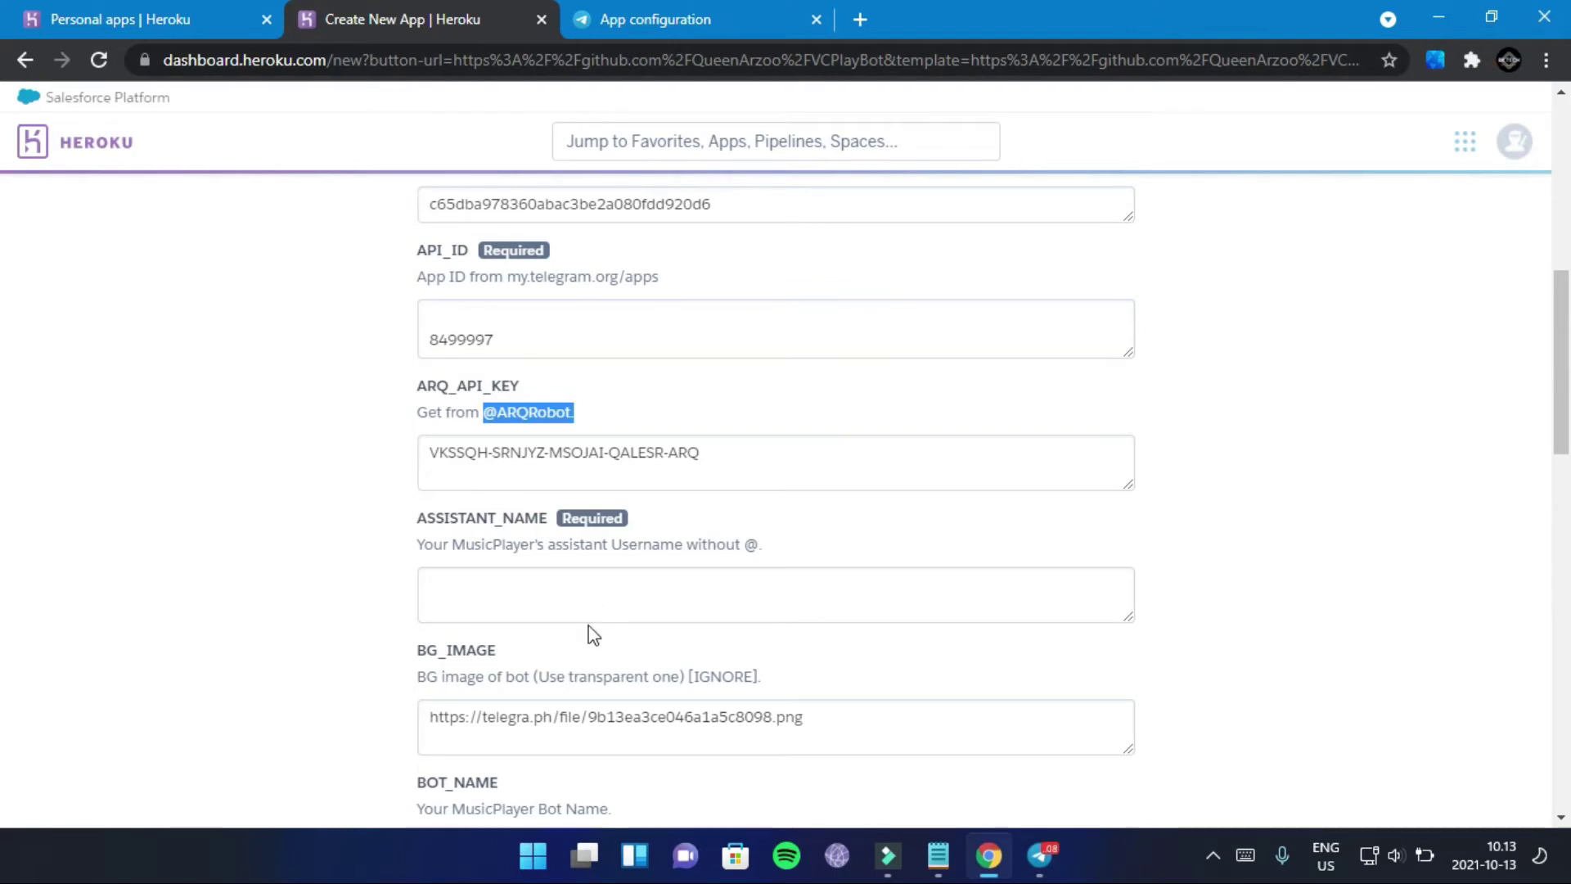
- Replace the default ARQ_API_KEY value in the Heroku form with the copied API key
triple_click(780, 457)
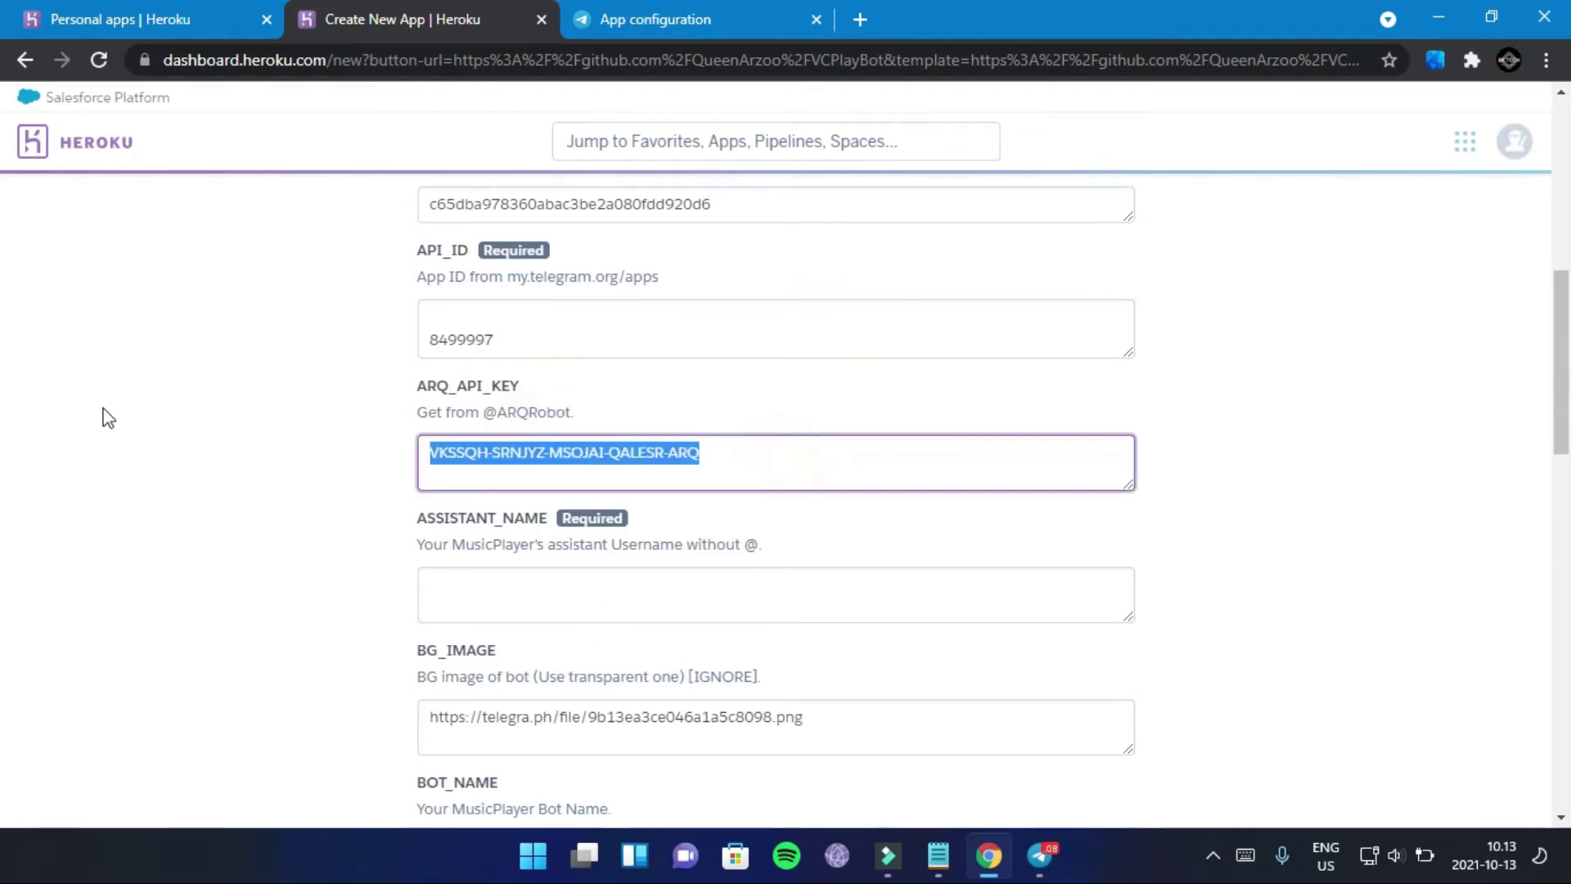
key(BackSpace)
right_click(440, 451)
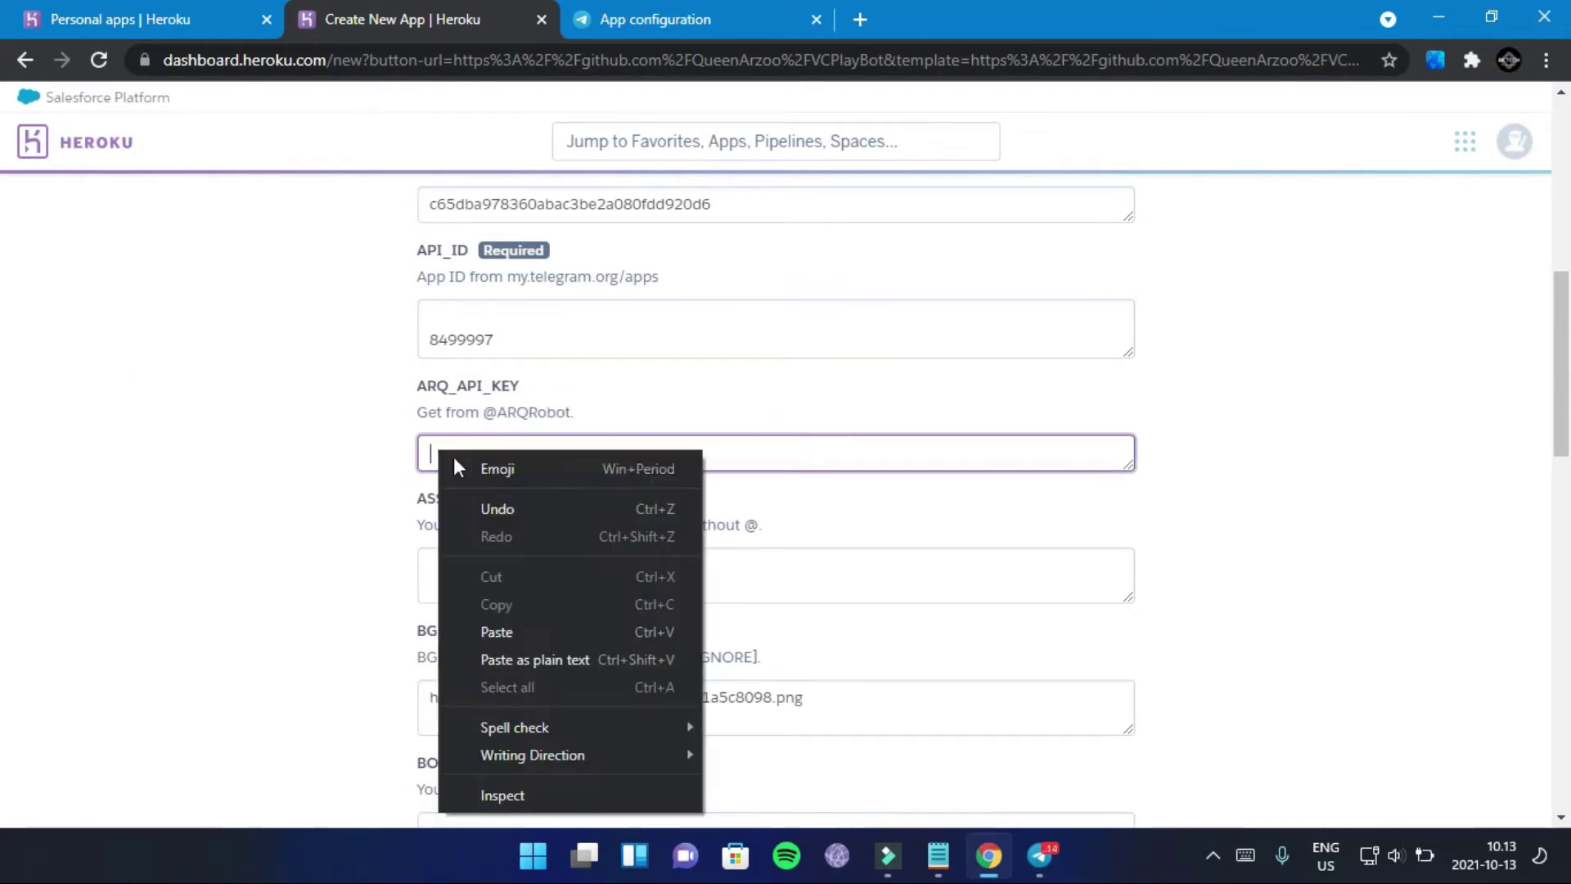
click(522, 626)
- Start filling ASSISTANT_NAME, then switch Telegram to the other account used as the music assistant
click(581, 575)
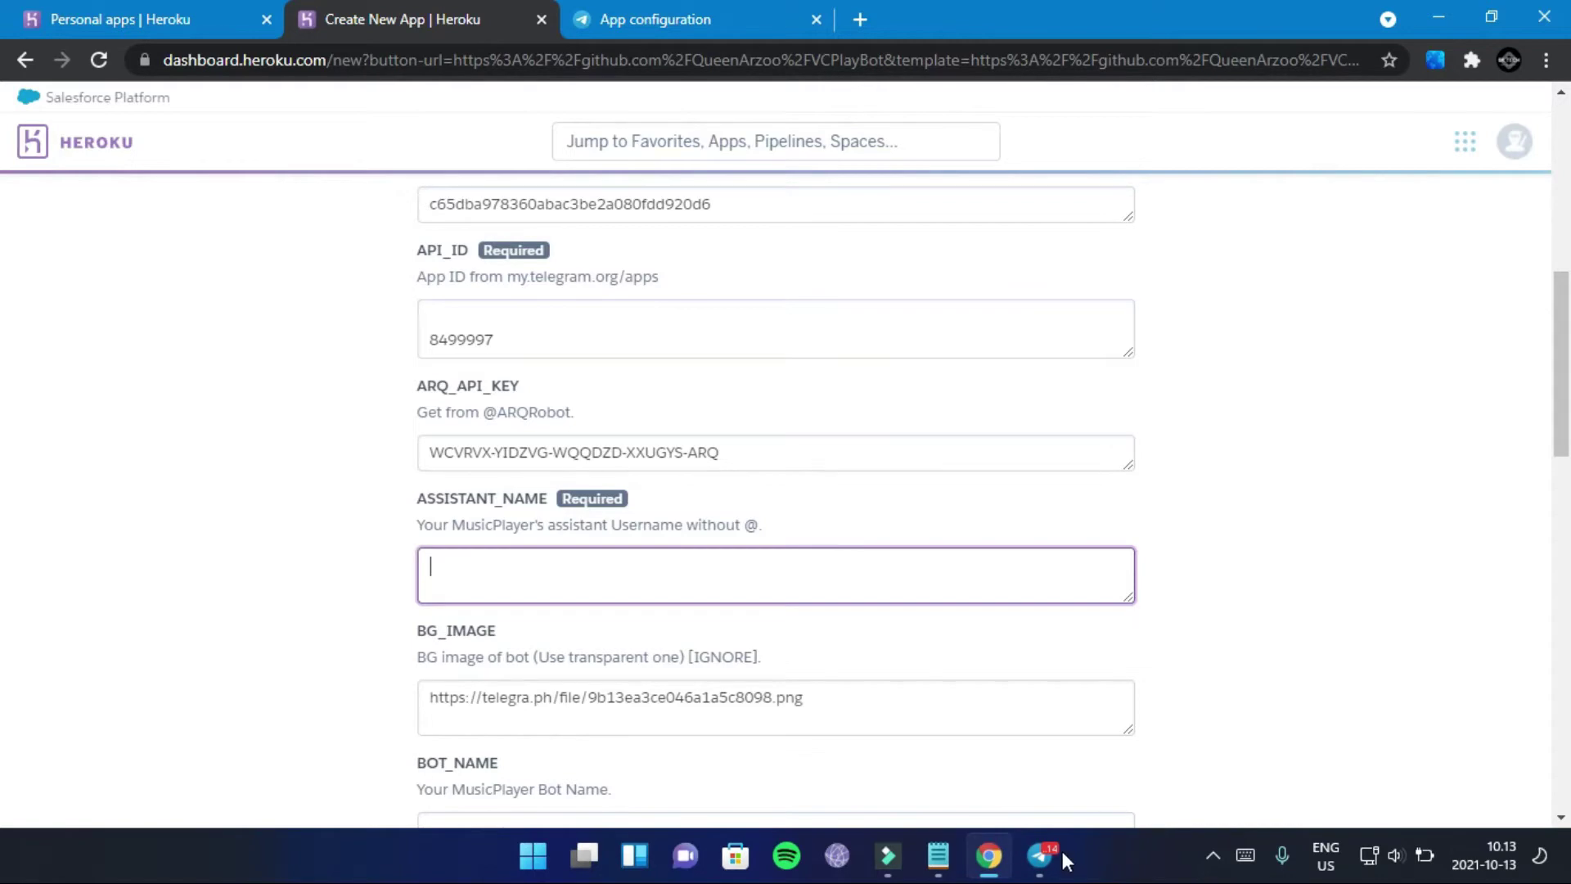
click(1039, 857)
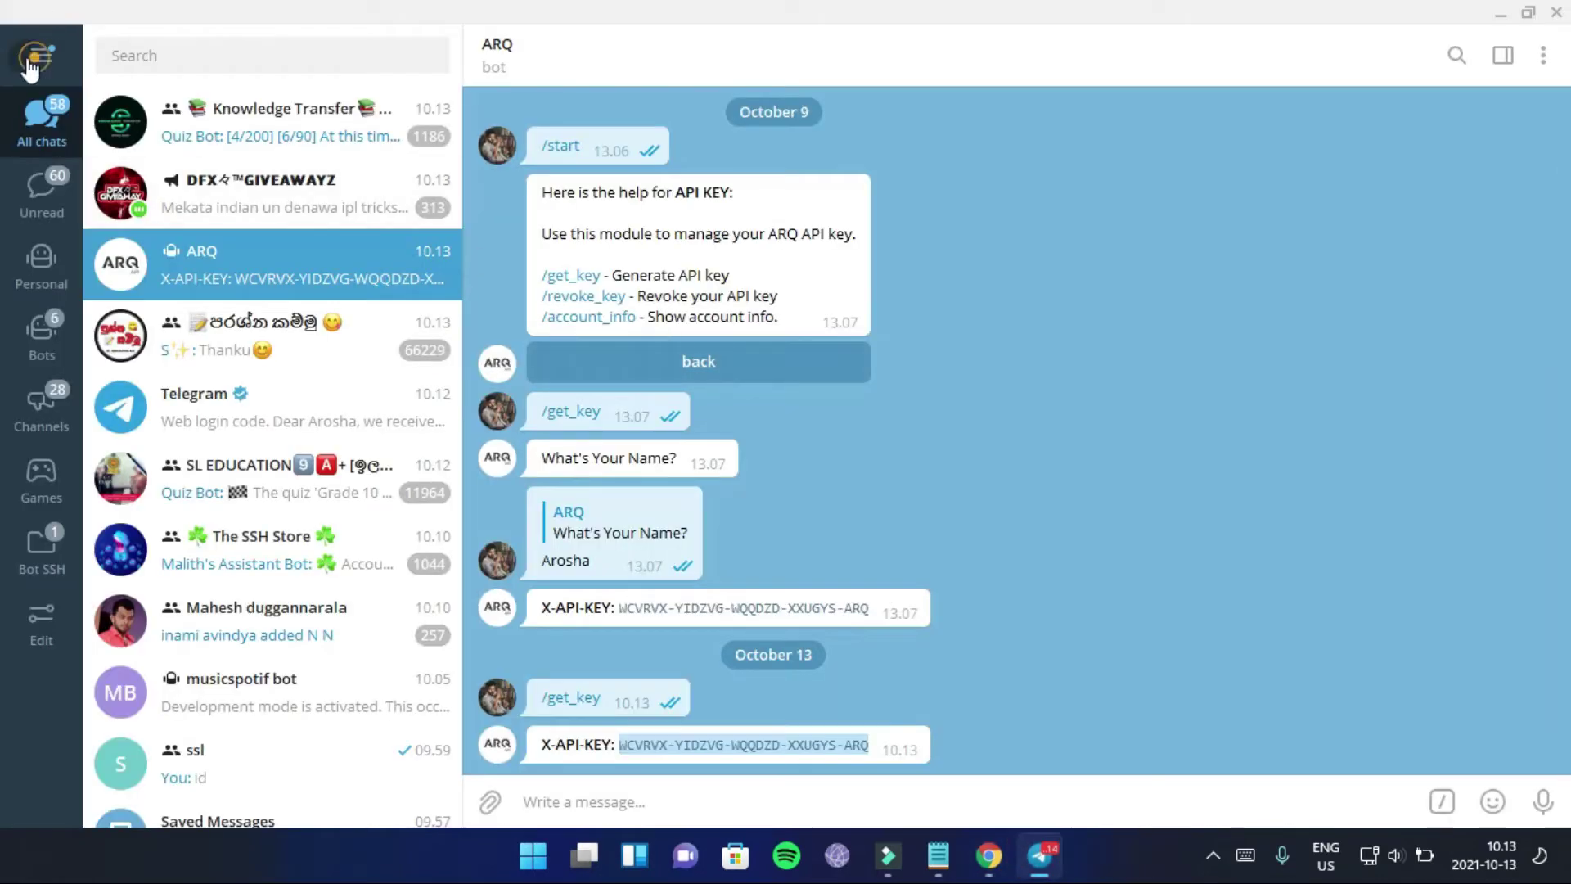
click(30, 62)
click(186, 264)
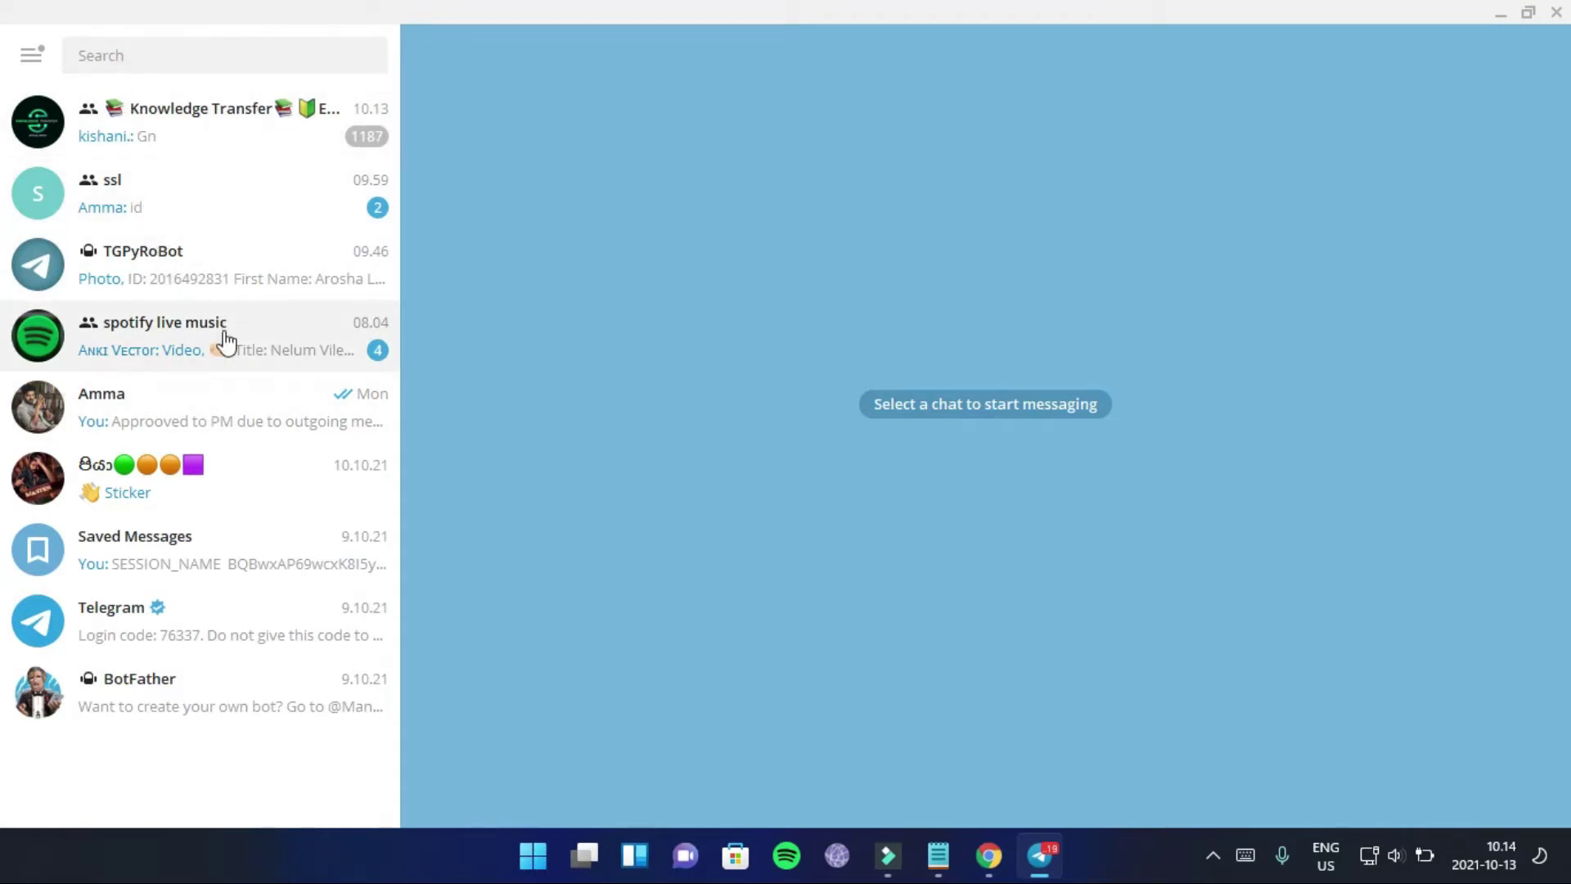
- Open the assistant account's profile info in Telegram's settings and copy its display name
click(45, 68)
click(215, 587)
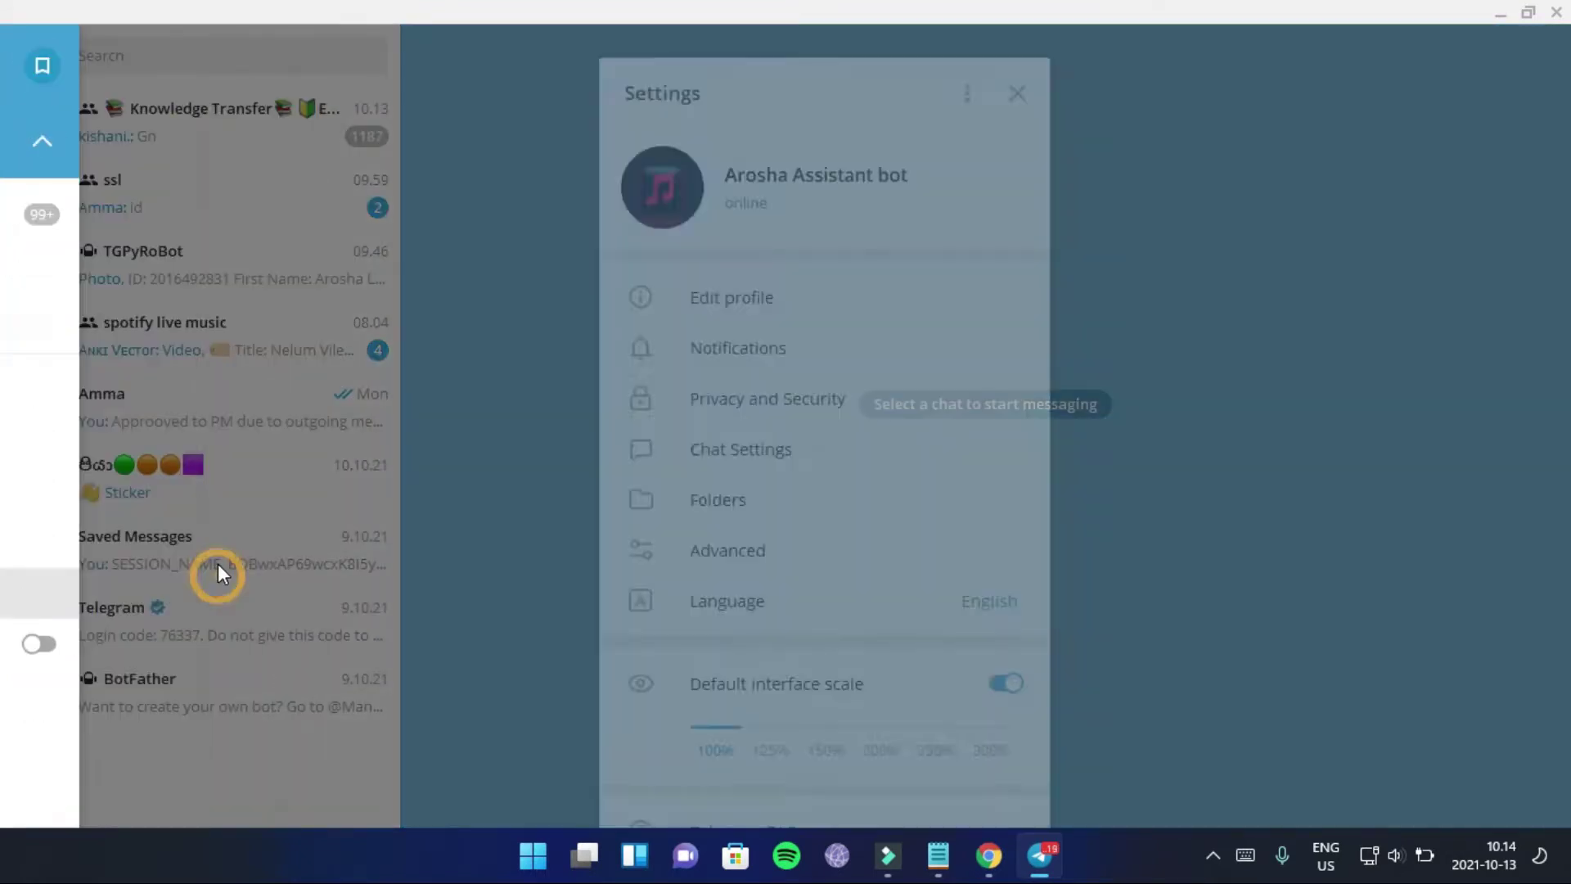
click(761, 311)
right_click(734, 381)
click(781, 407)
click(234, 56)
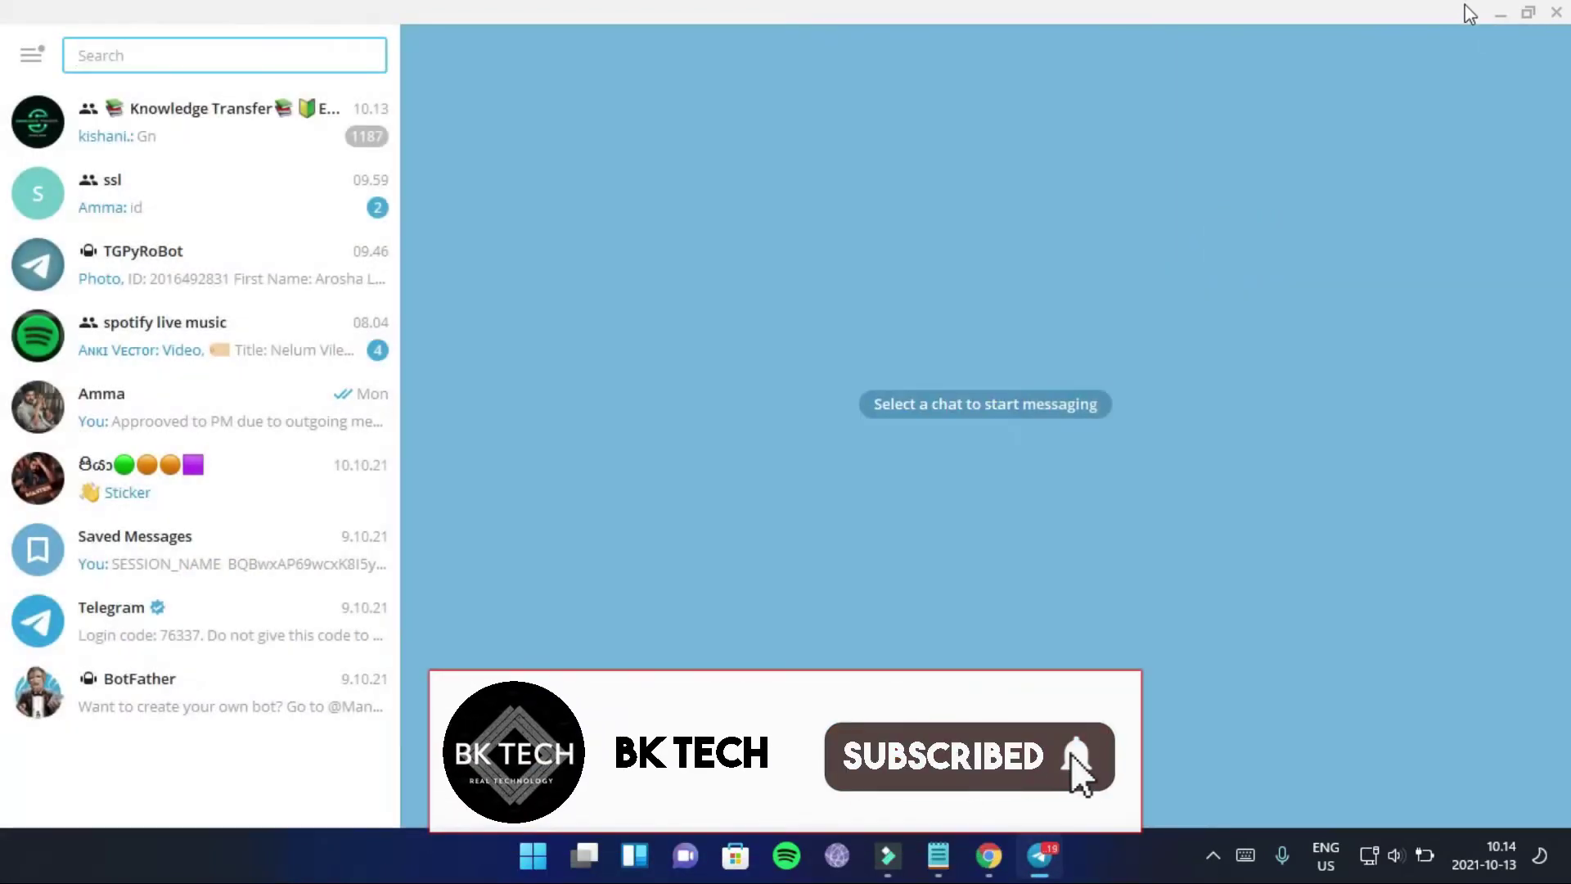
- Reopen the assistant account's profile info to check its details, and close it
click(29, 57)
click(146, 591)
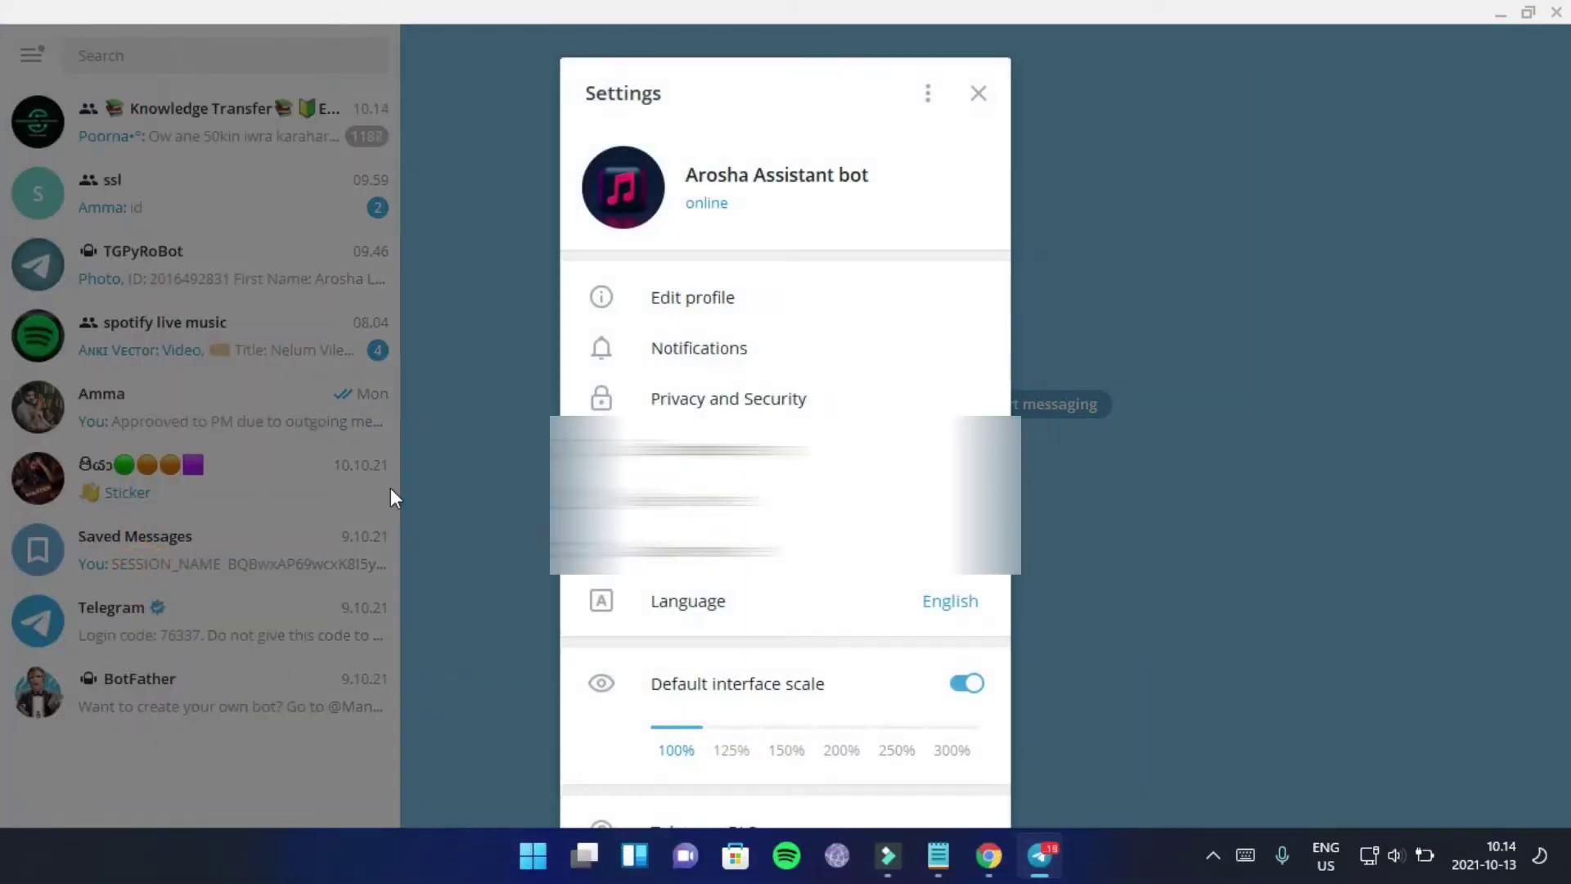
click(936, 300)
click(1334, 288)
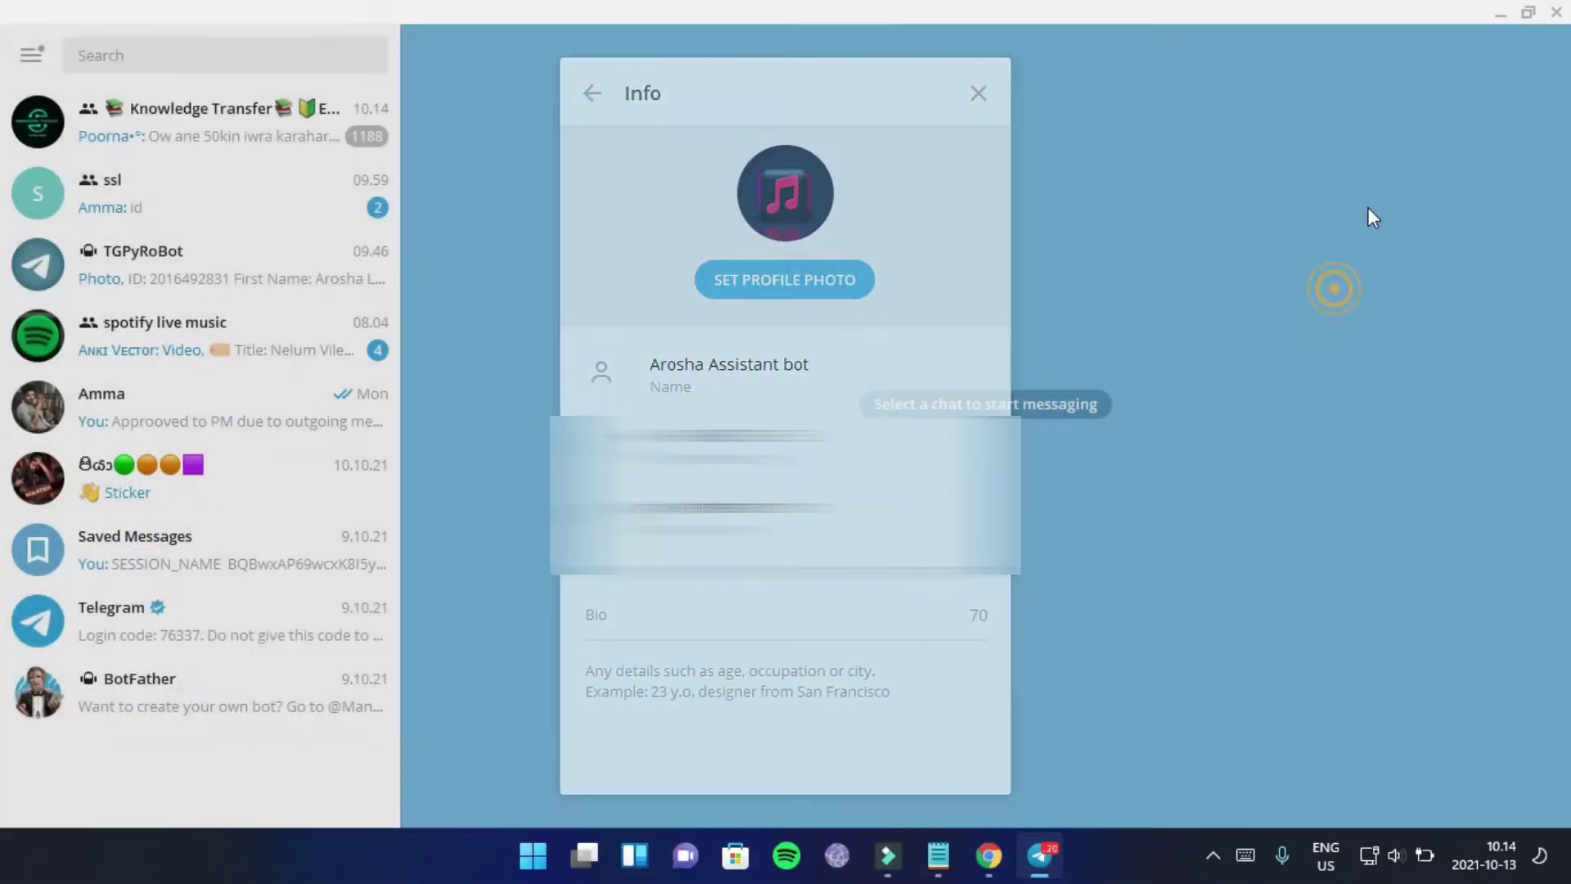
- Return to the Heroku form and paste the copied assistant account name into ASSISTANT_NAME
click(1504, 11)
right_click(455, 572)
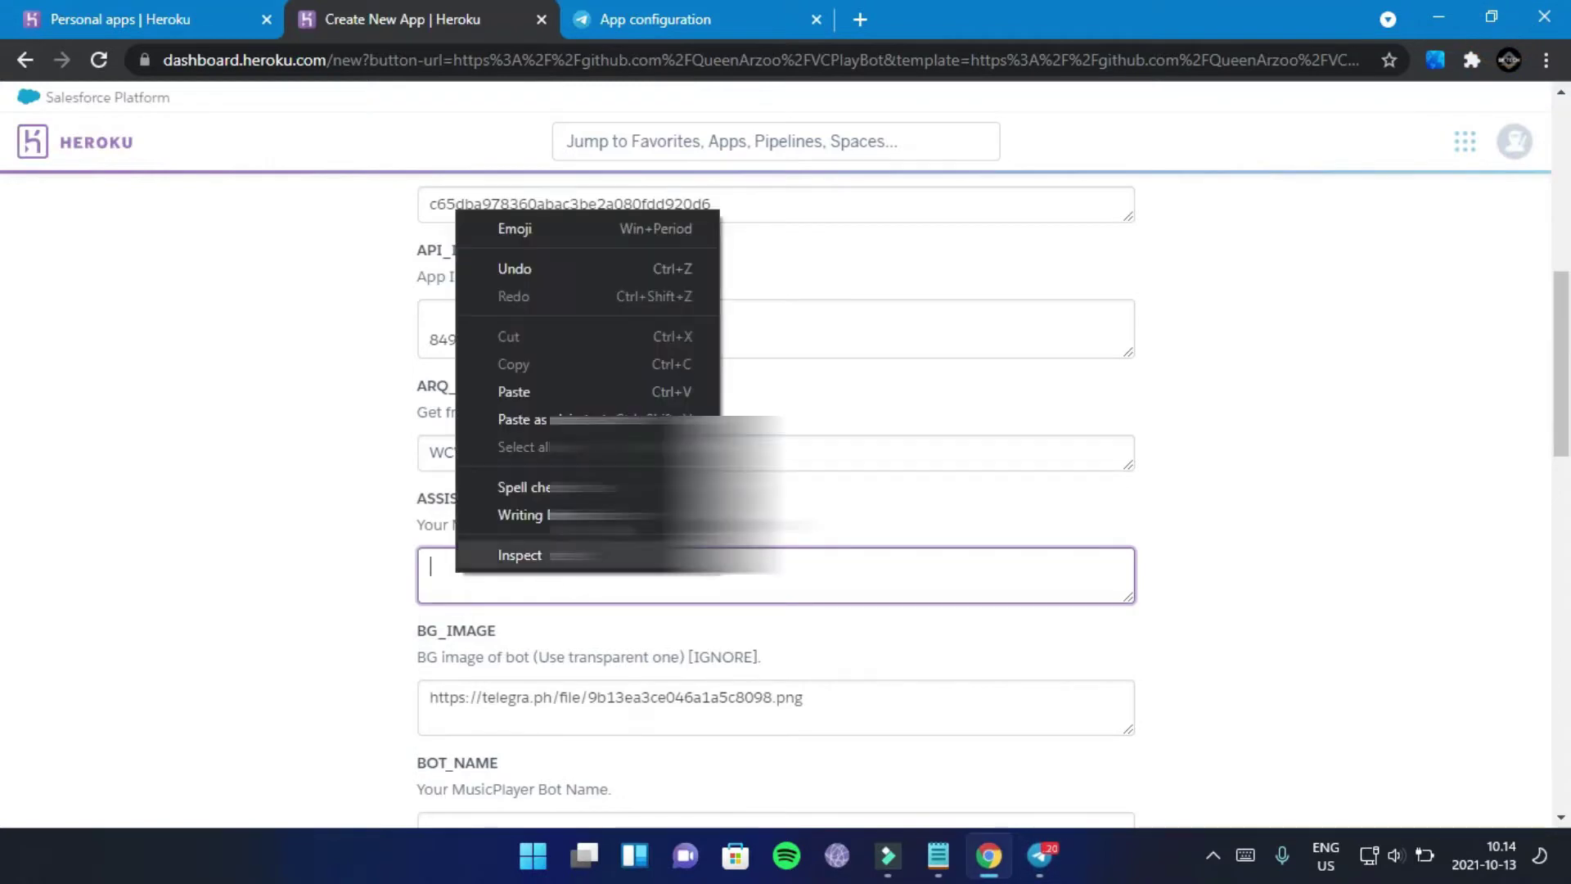
click(587, 394)
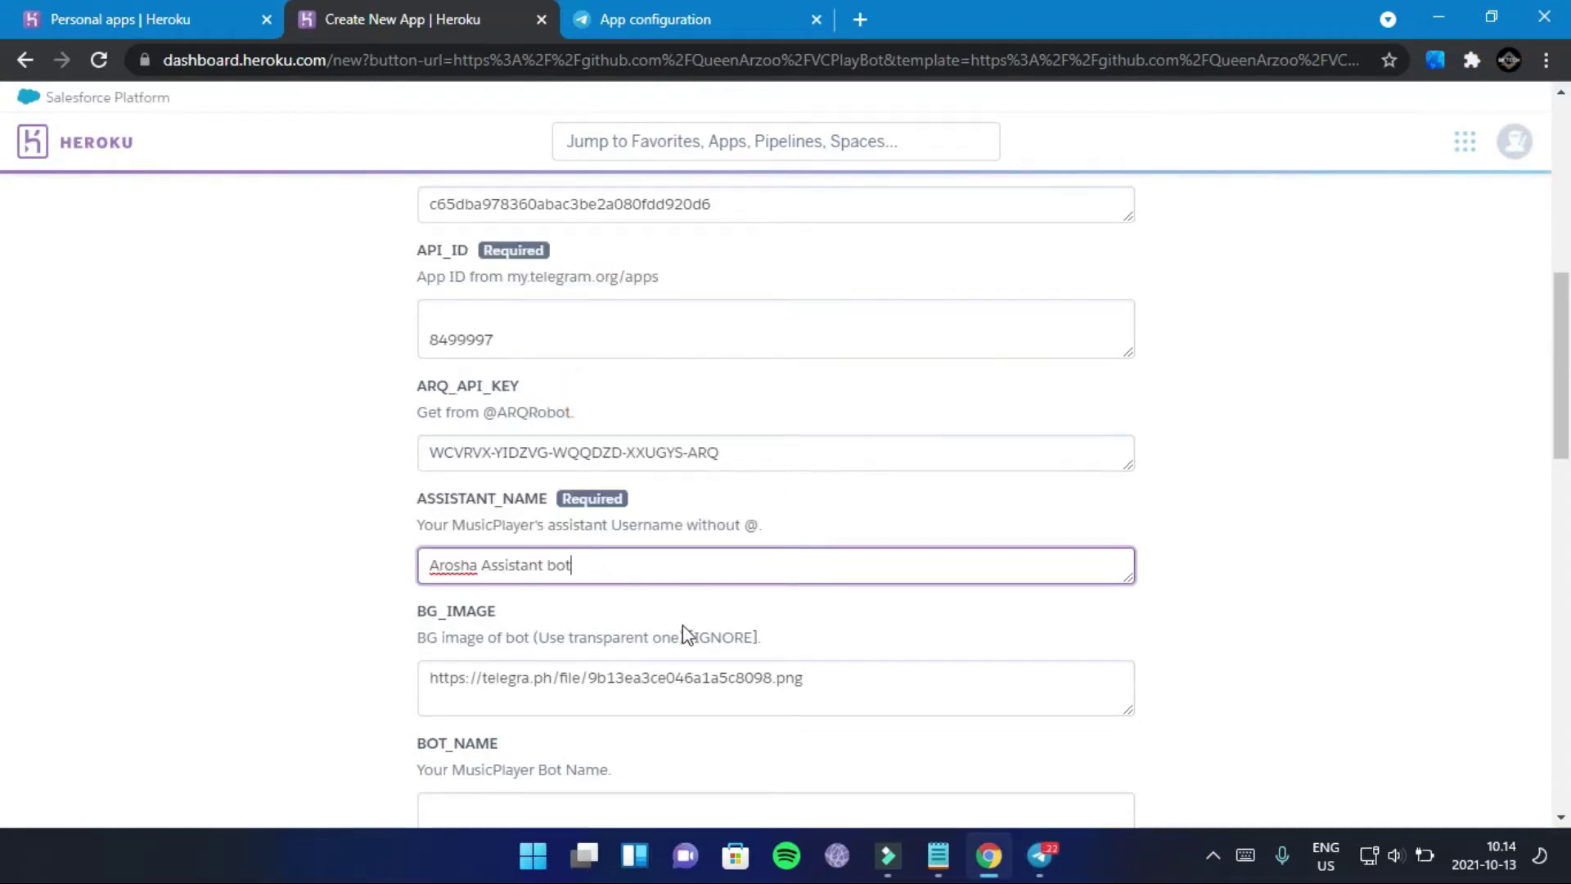
- Find the BOT_NAME config var in the Heroku form and place the cursor in its field
scroll(753, 588, down, 1)
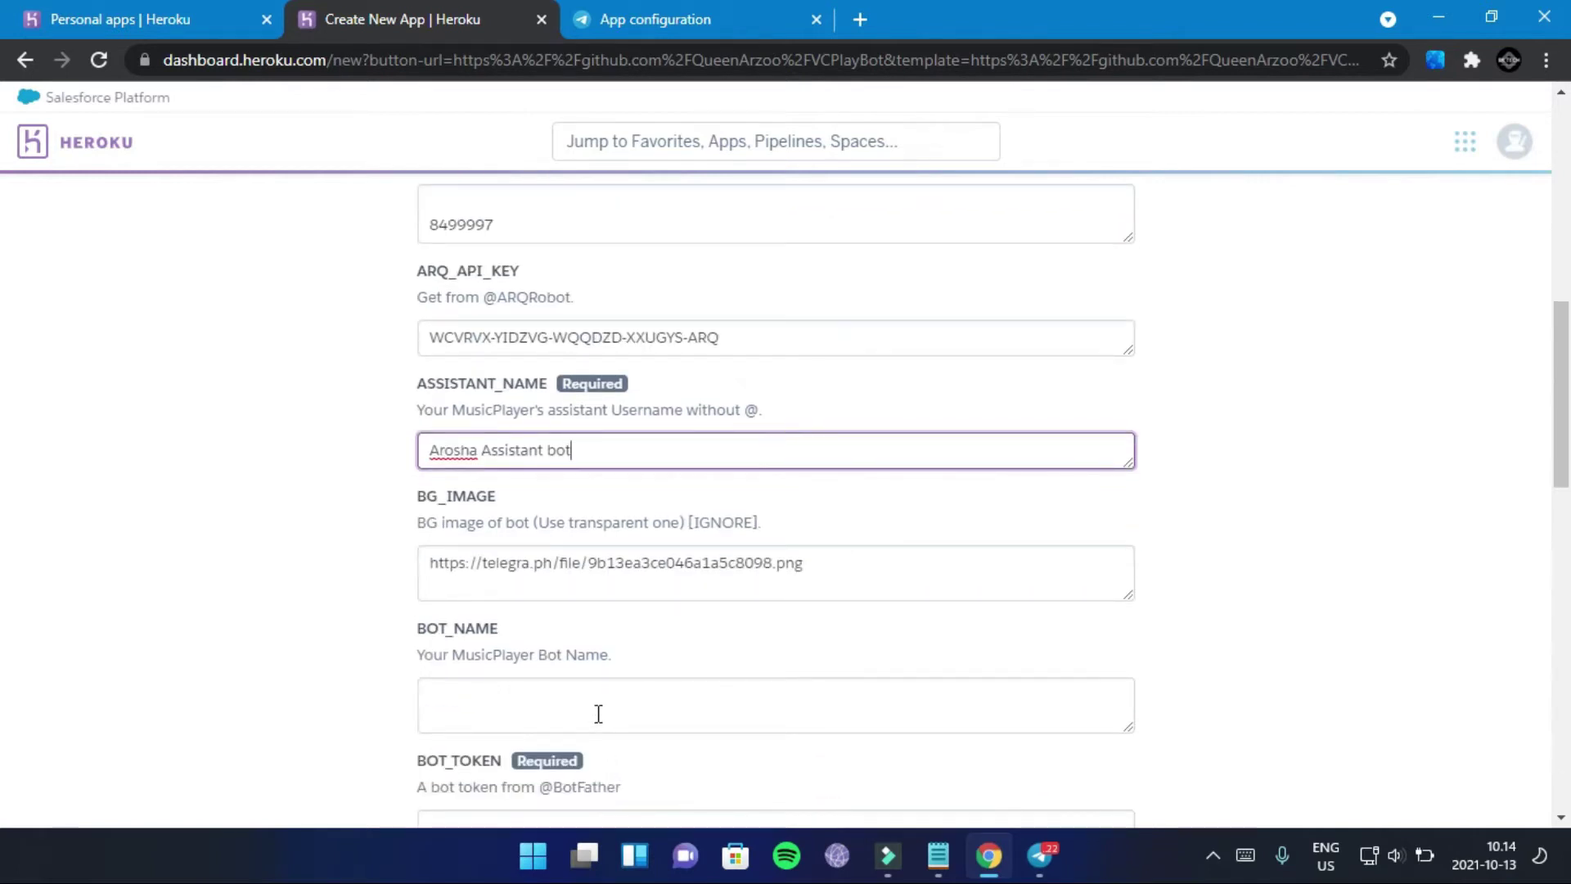
scroll(598, 713, down, 1)
click(568, 581)
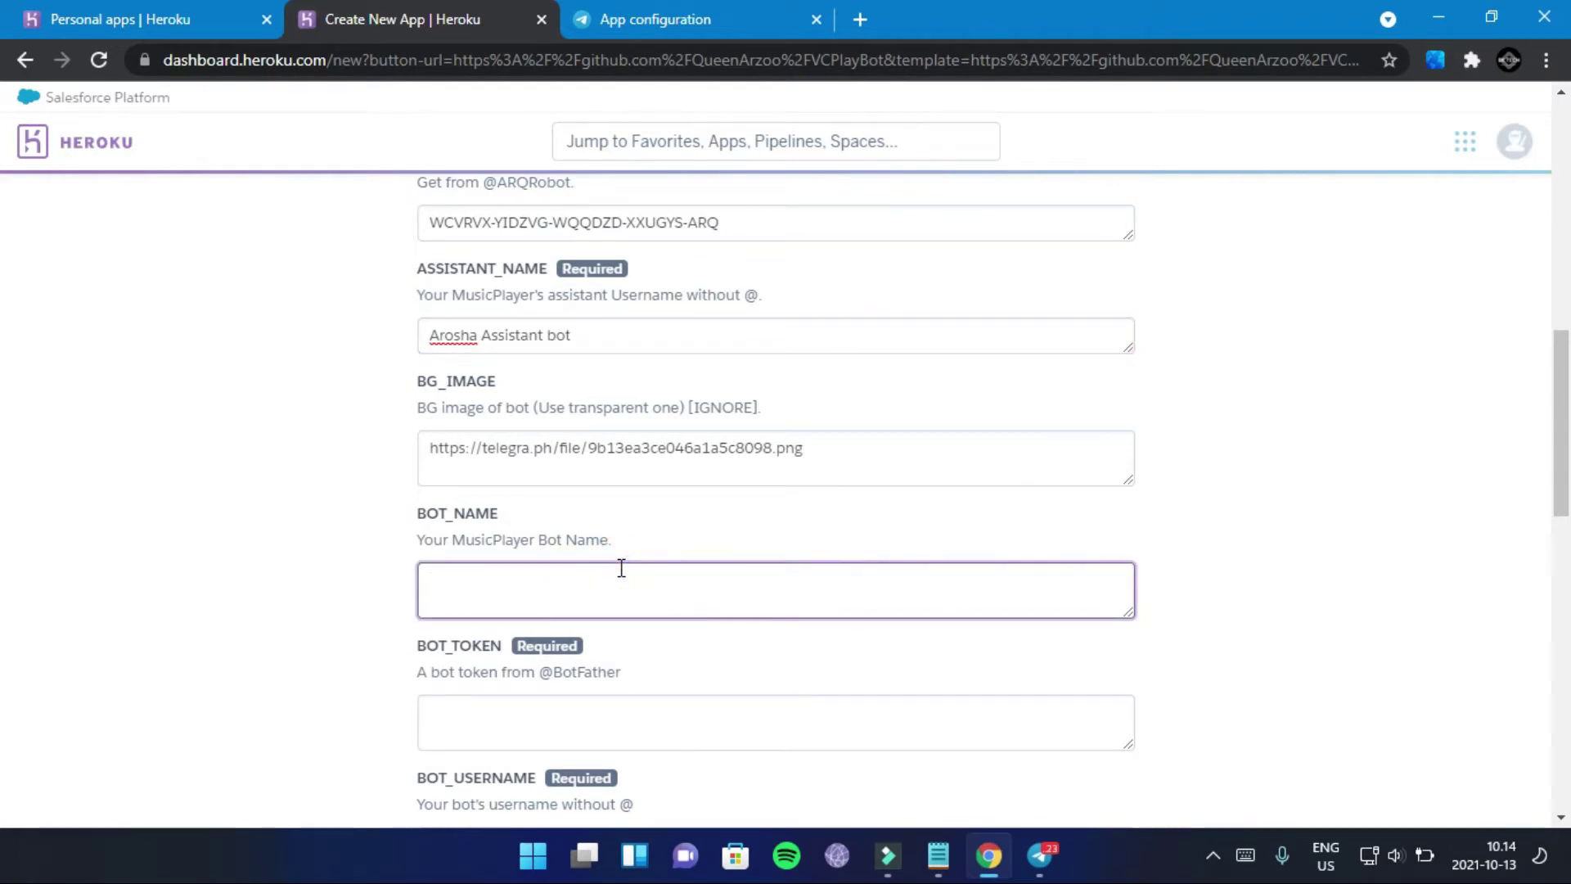
scroll(621, 568, up, 1)
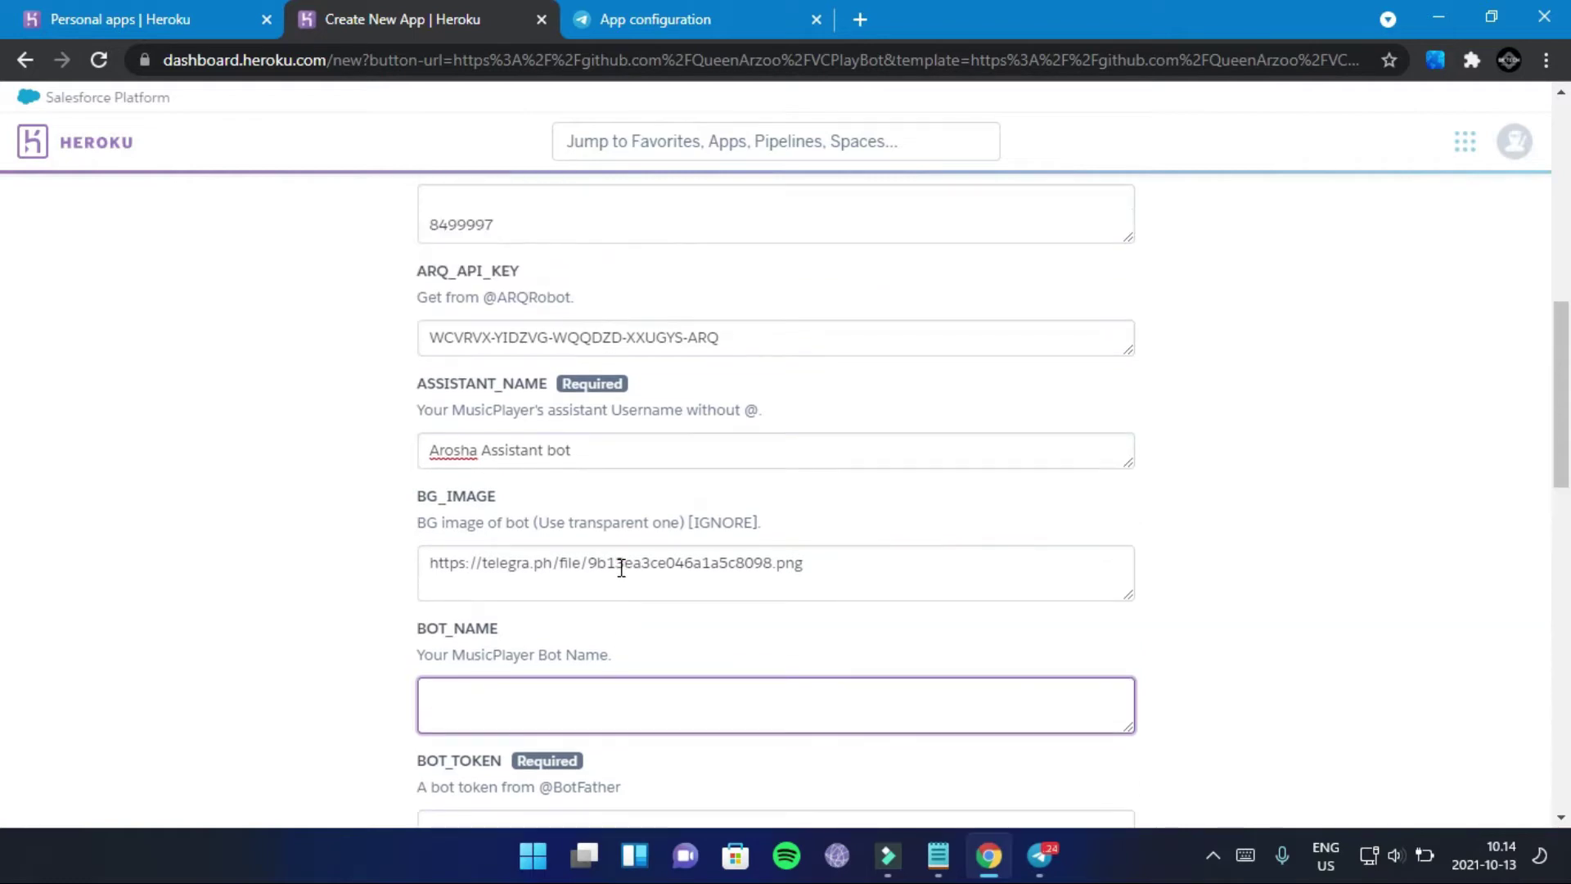
scroll(621, 568, down, 1)
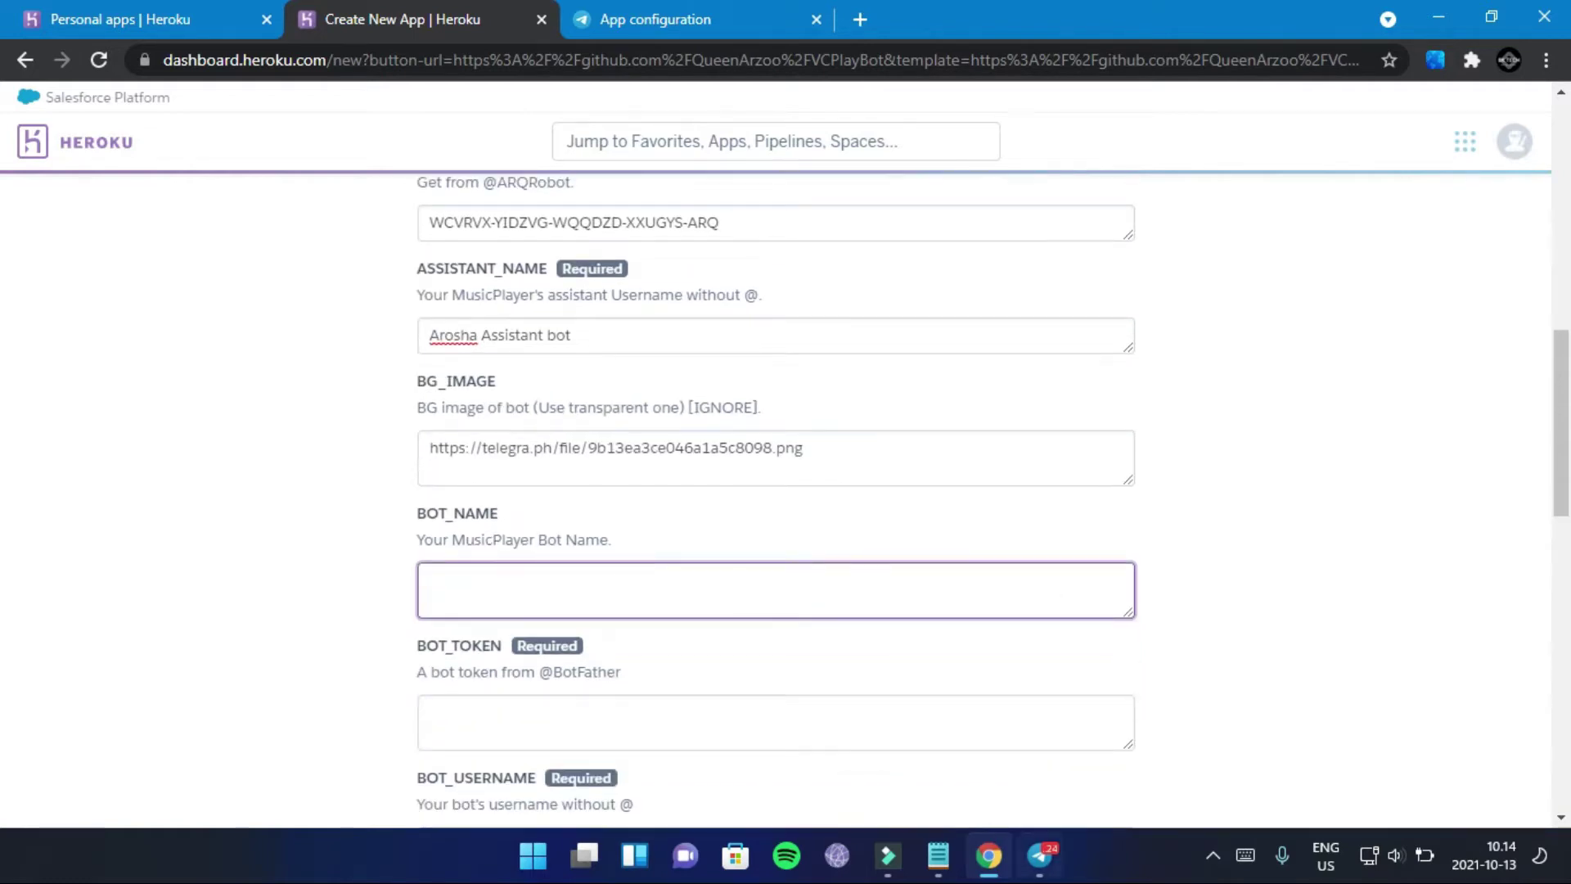
- Switch to Telegram, open the BotFather chat, and send the /newbot command
key(alt+Tab)
click(277, 264)
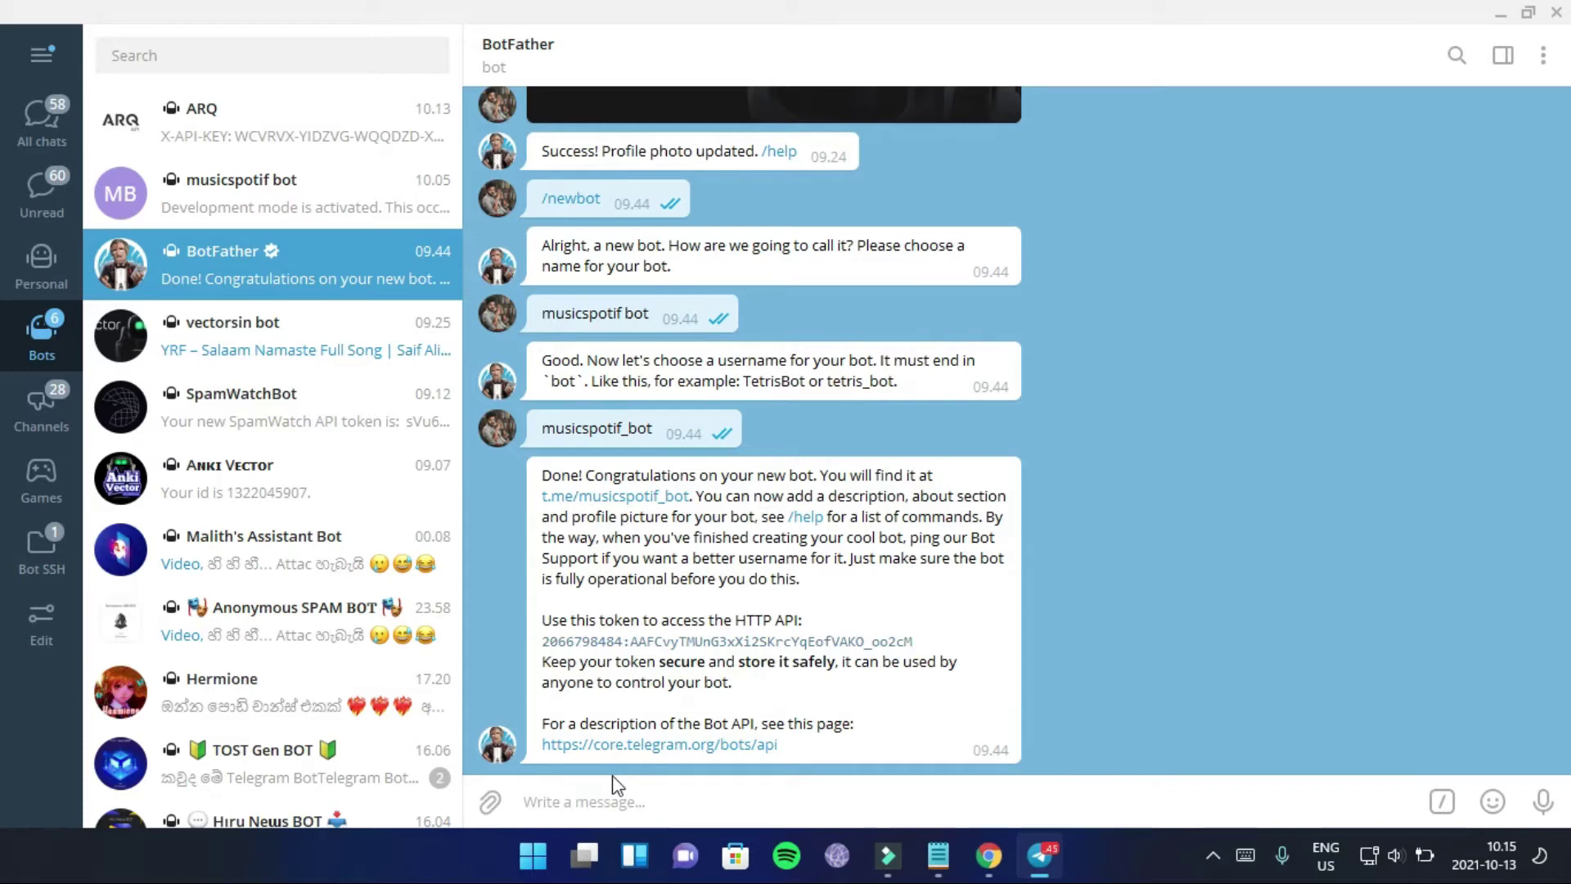
click(1442, 802)
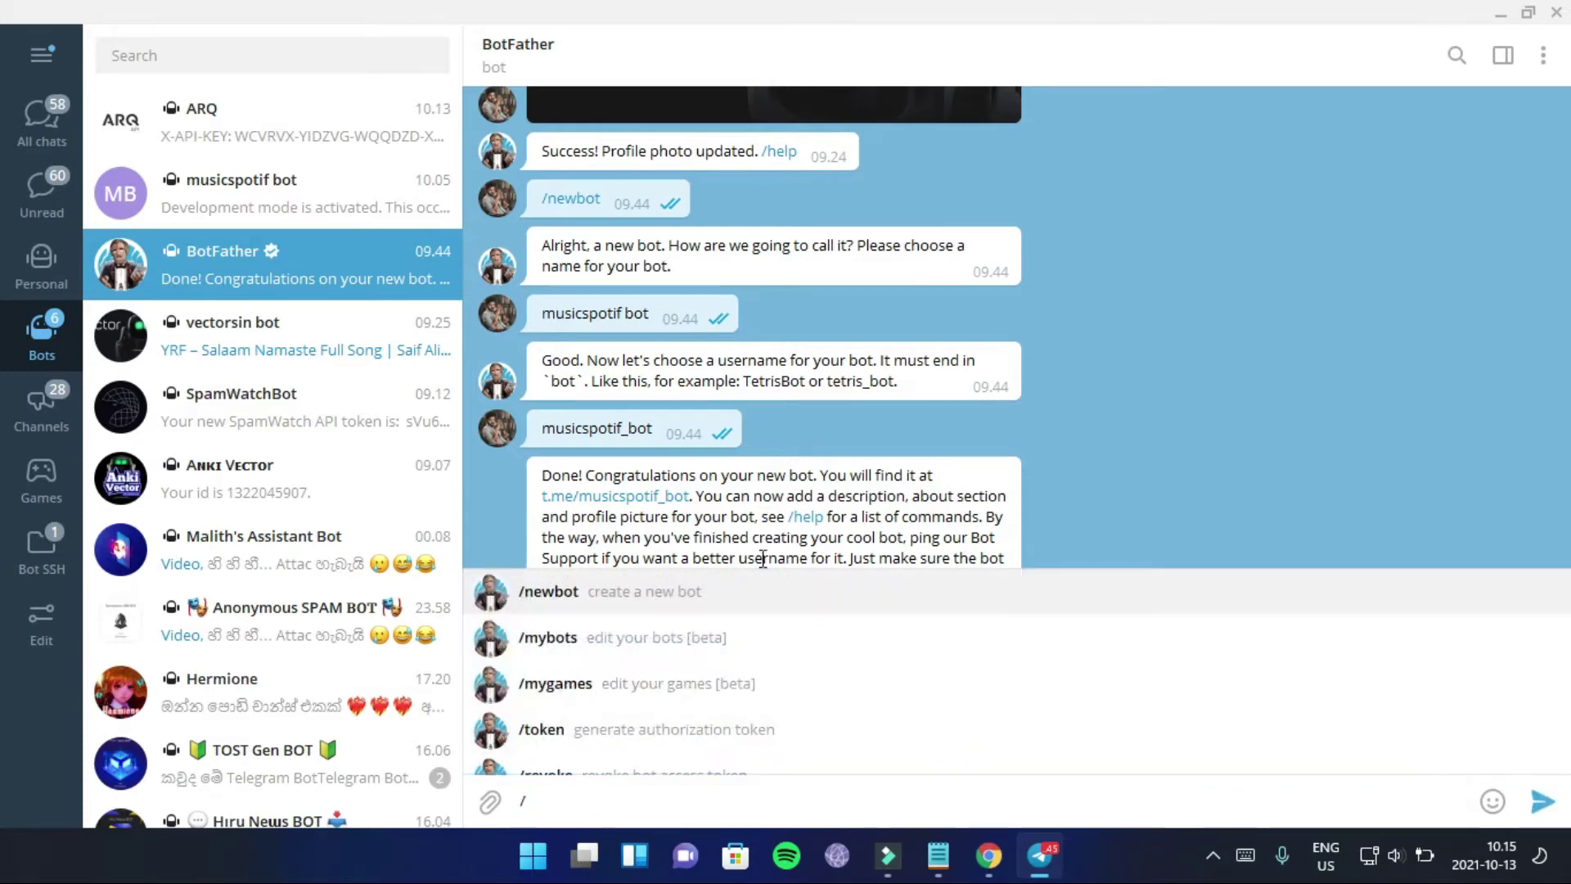
click(768, 591)
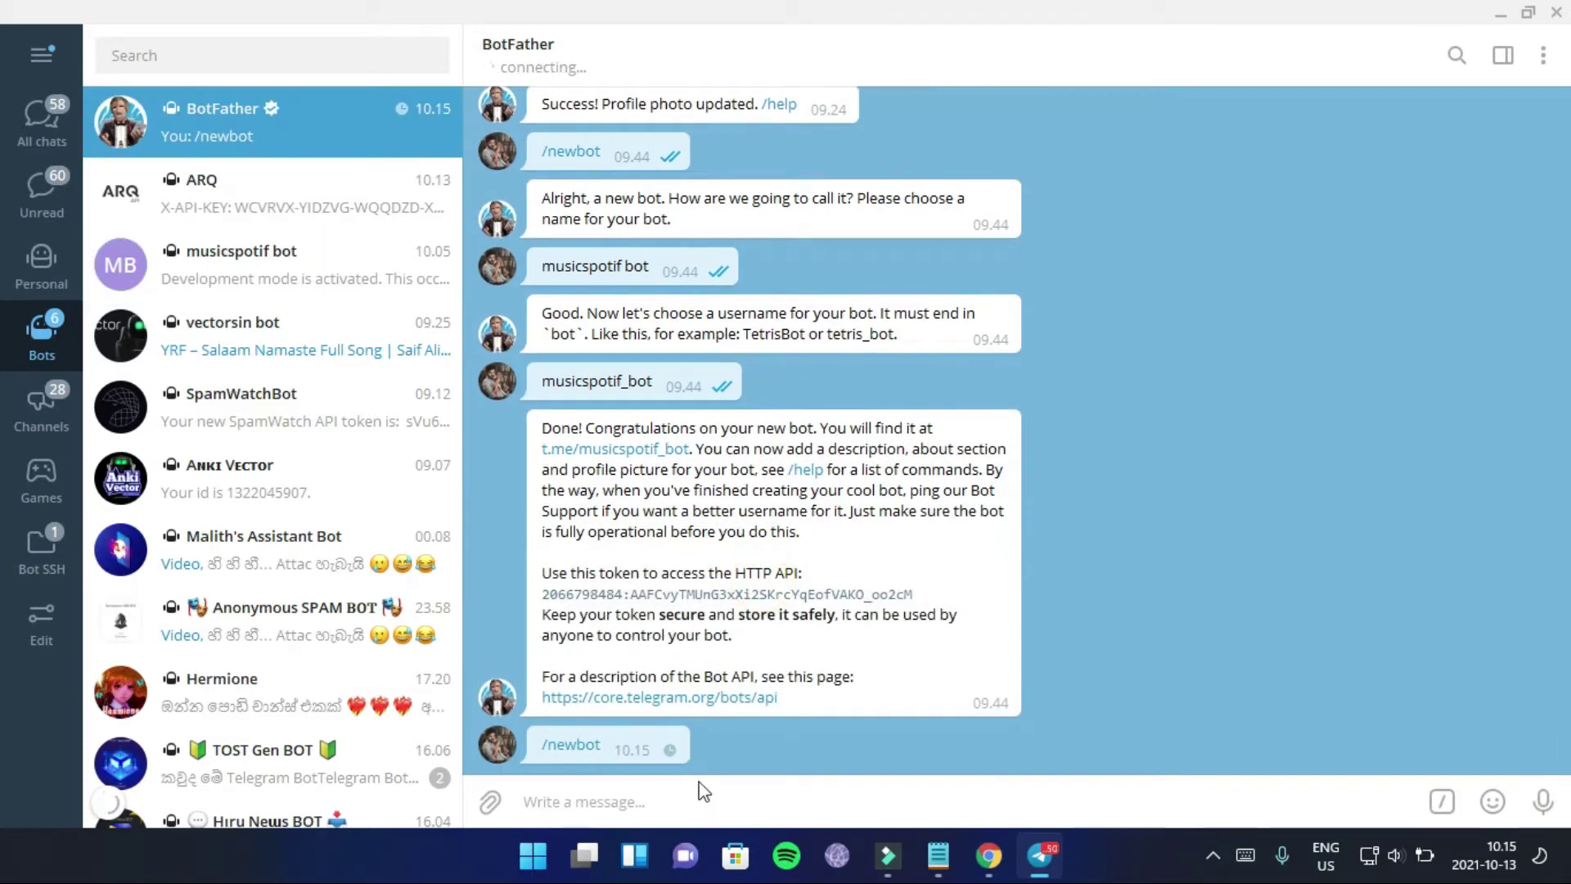
- Answer BotFather's name question with "musicspoti224 bot"
click(701, 787)
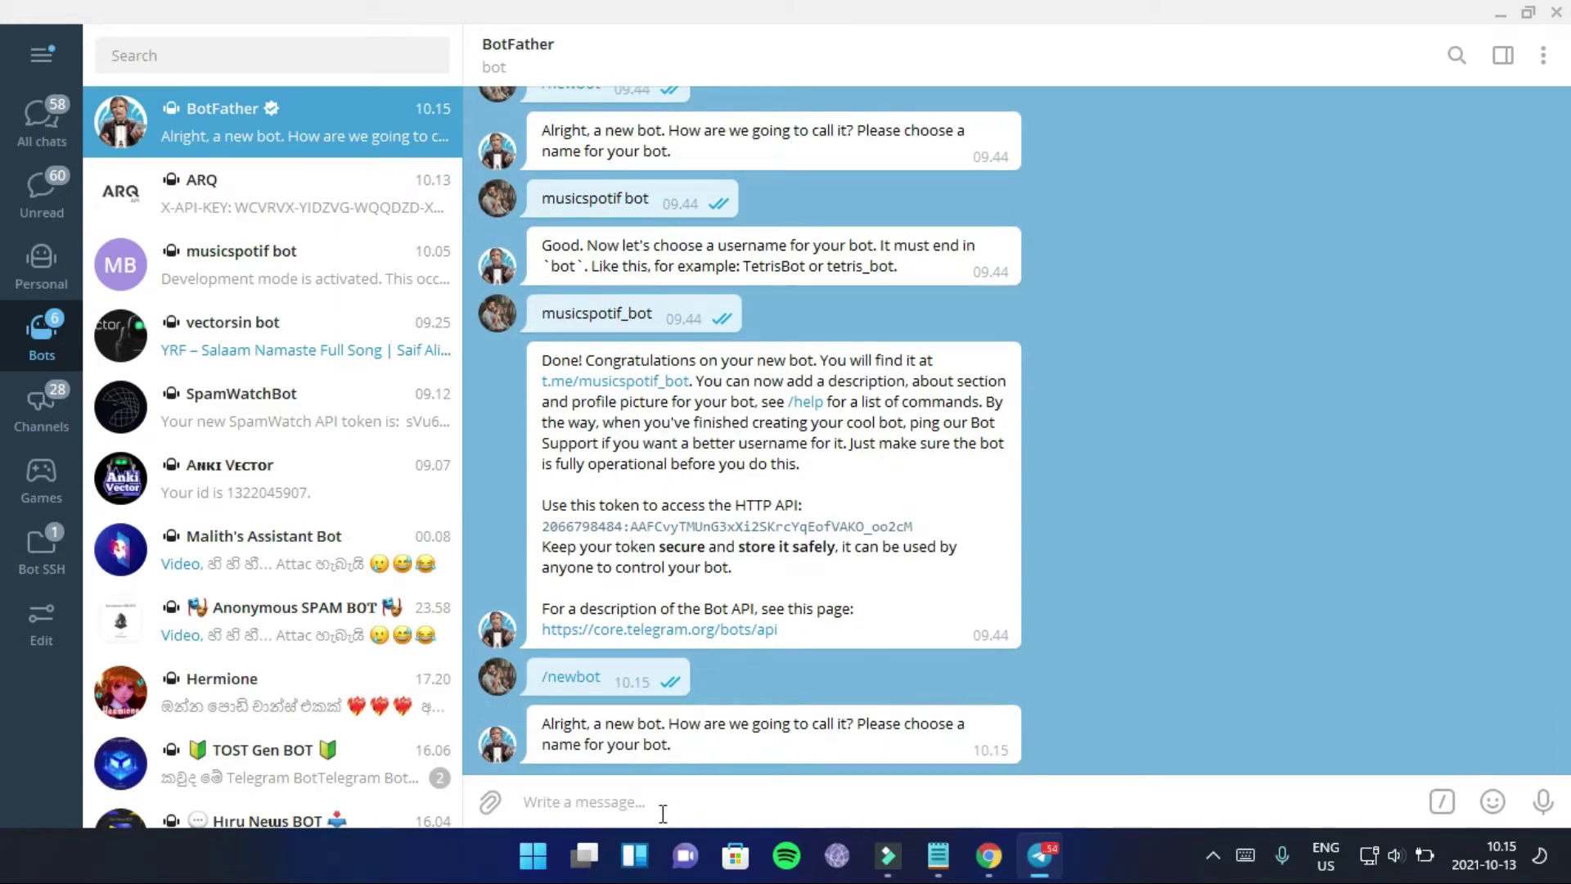
text(m)
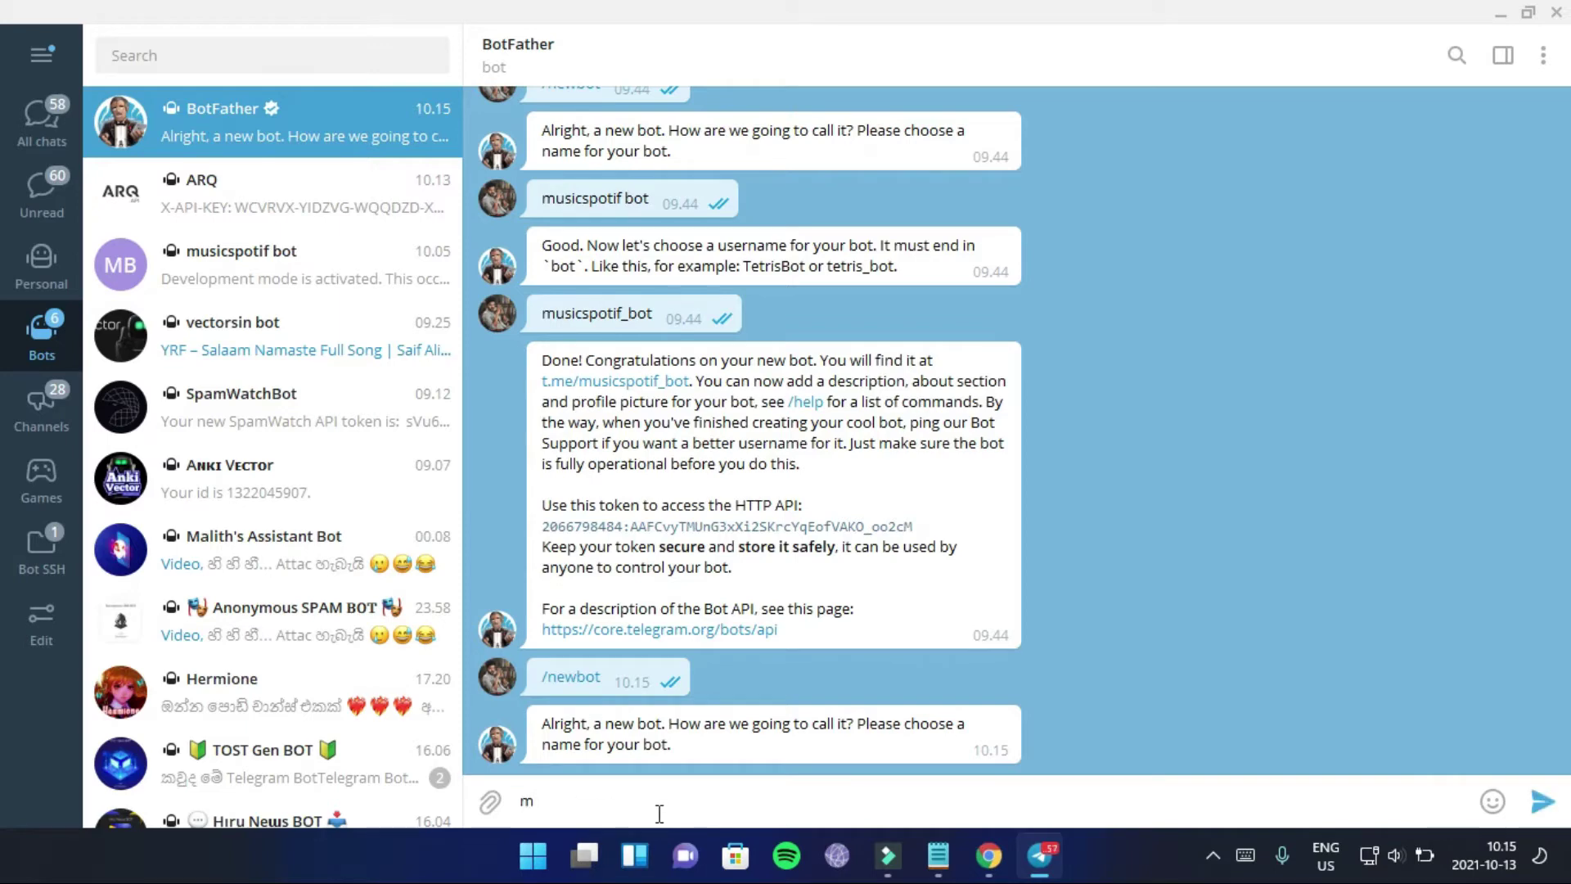
text(usics)
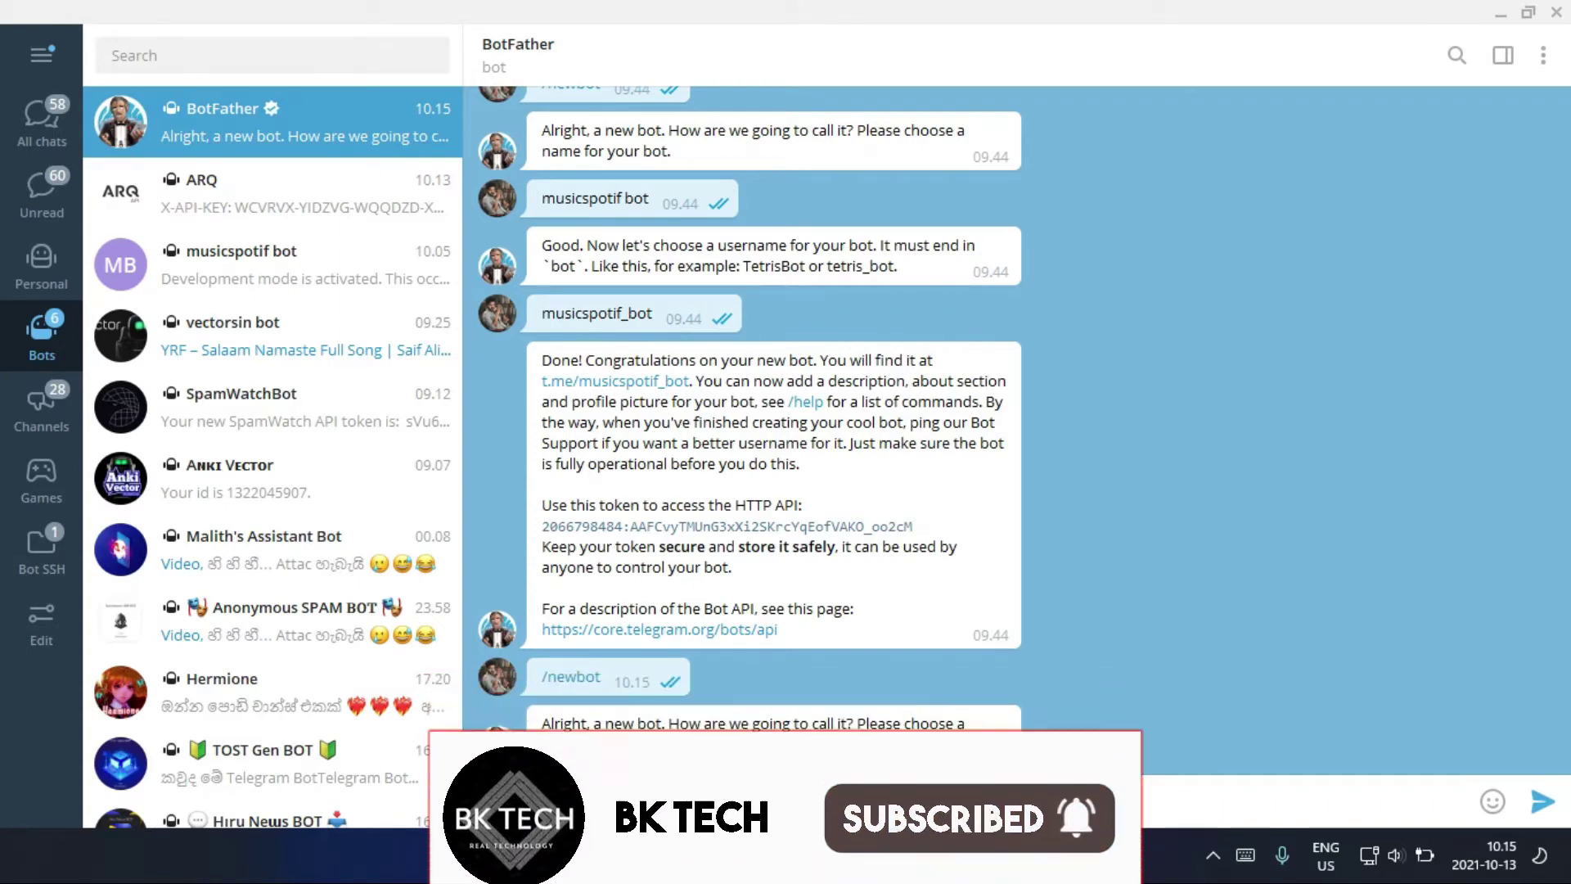
text(bot)
key(Return)
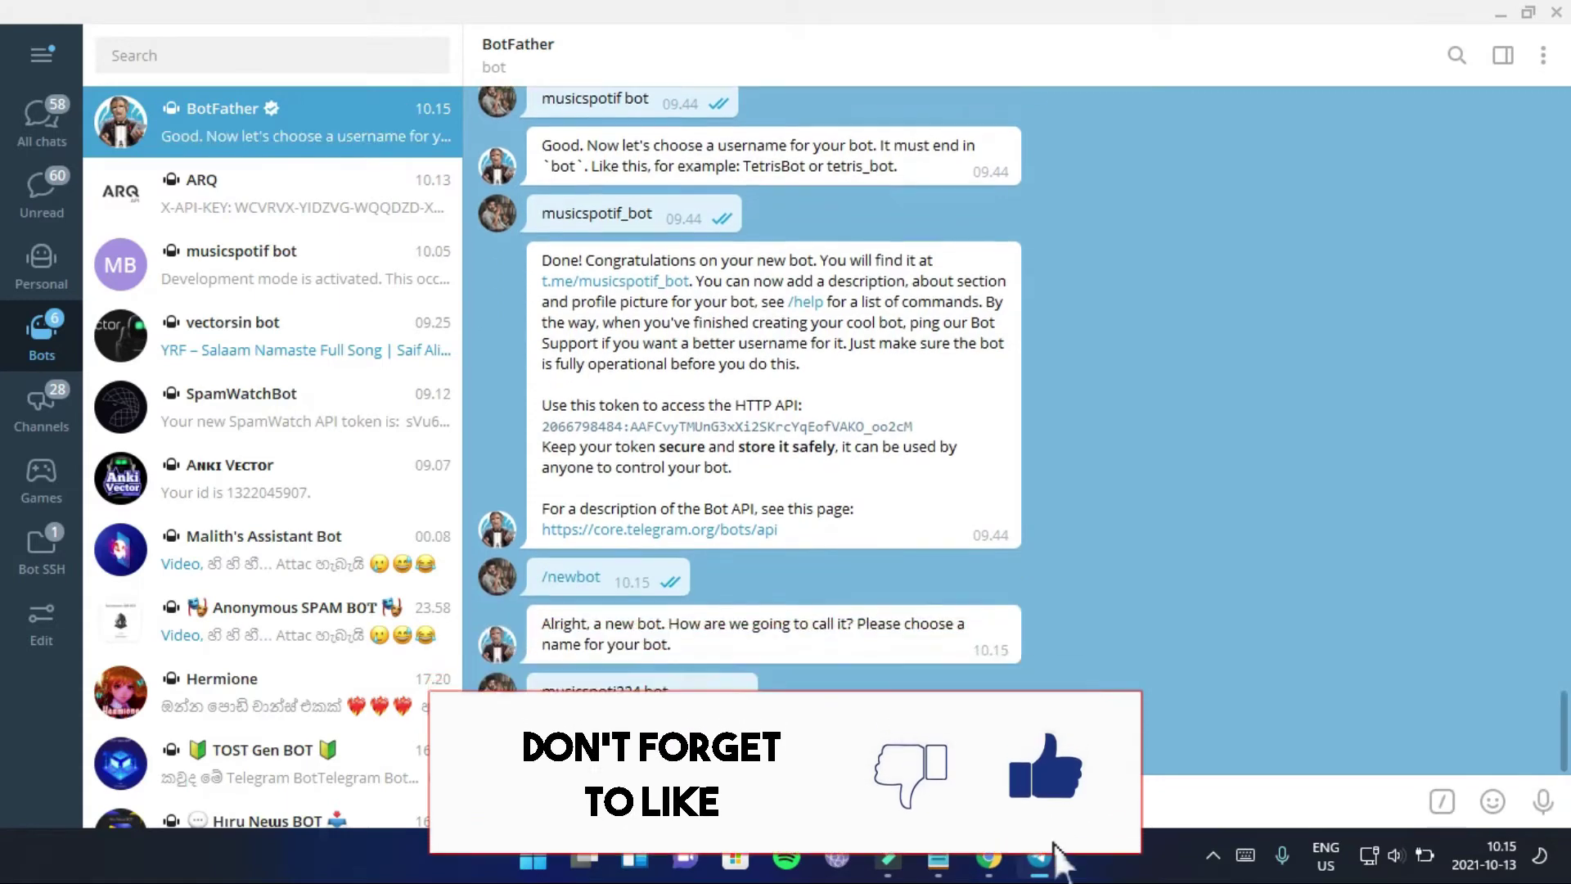
- Reuse the sent name's "musicspoti224" part to send musicspoti224_bot as the new bot's username
drag(546, 684, 624, 684)
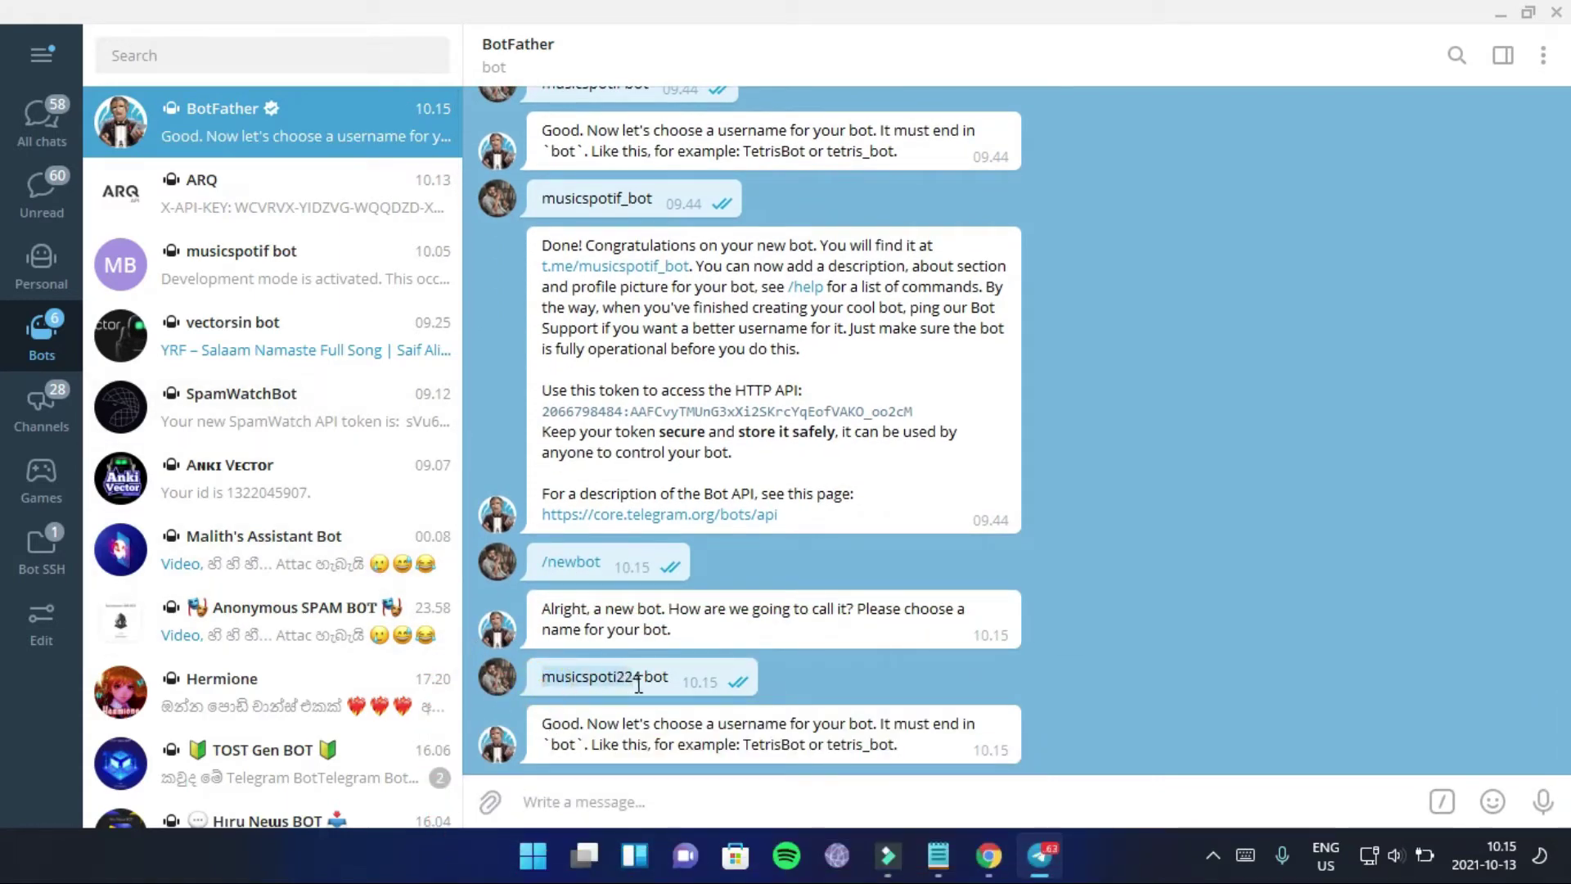
drag(624, 675, 641, 676)
right_click(641, 676)
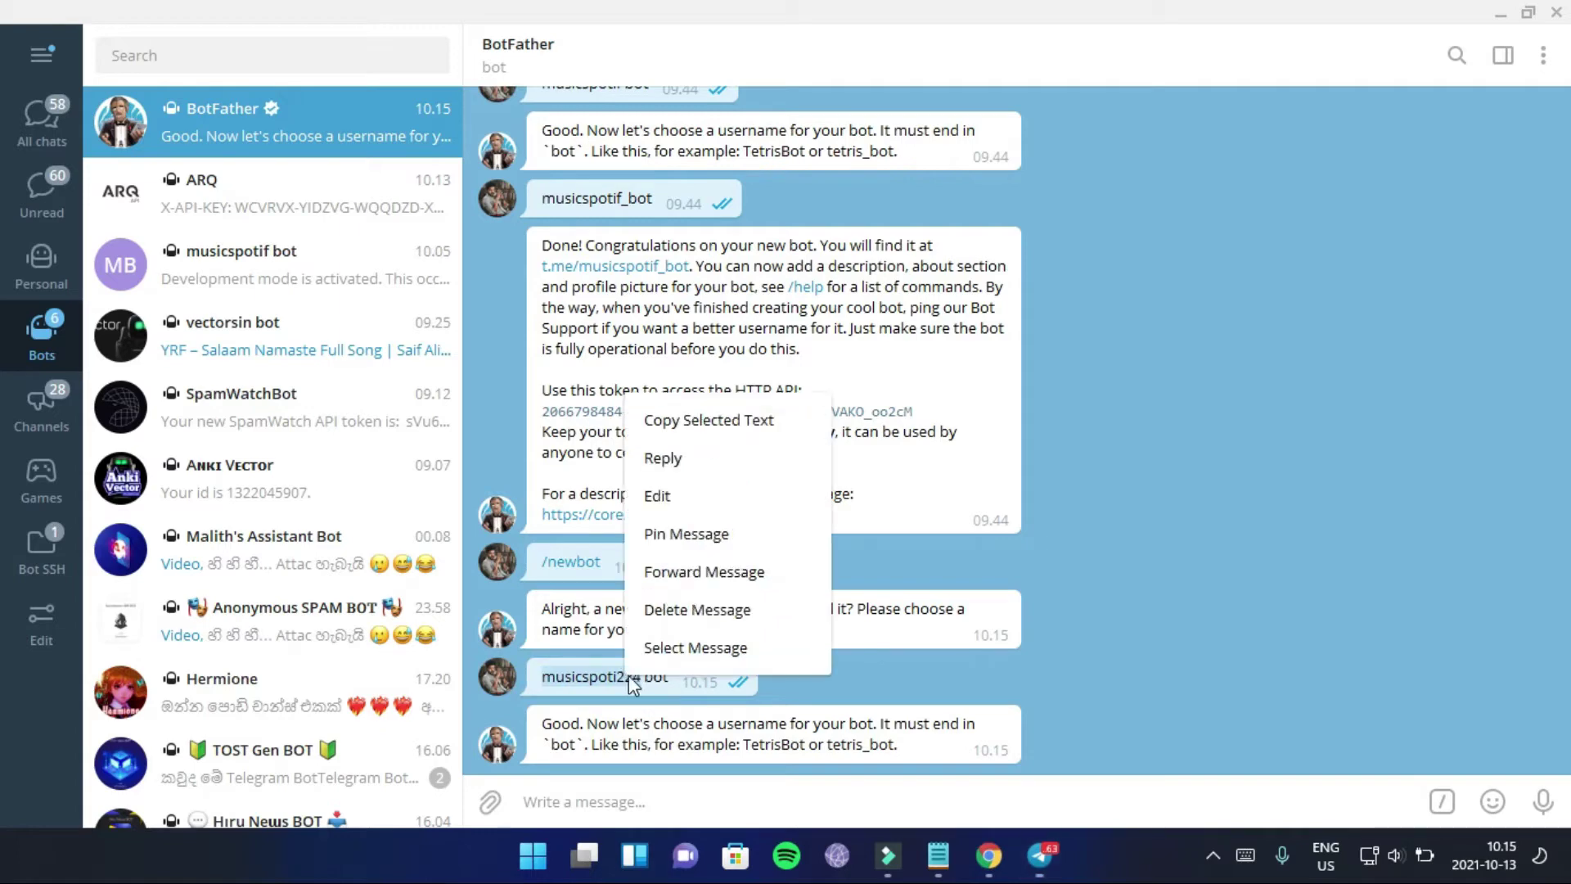
click(749, 415)
click(665, 800)
right_click(664, 798)
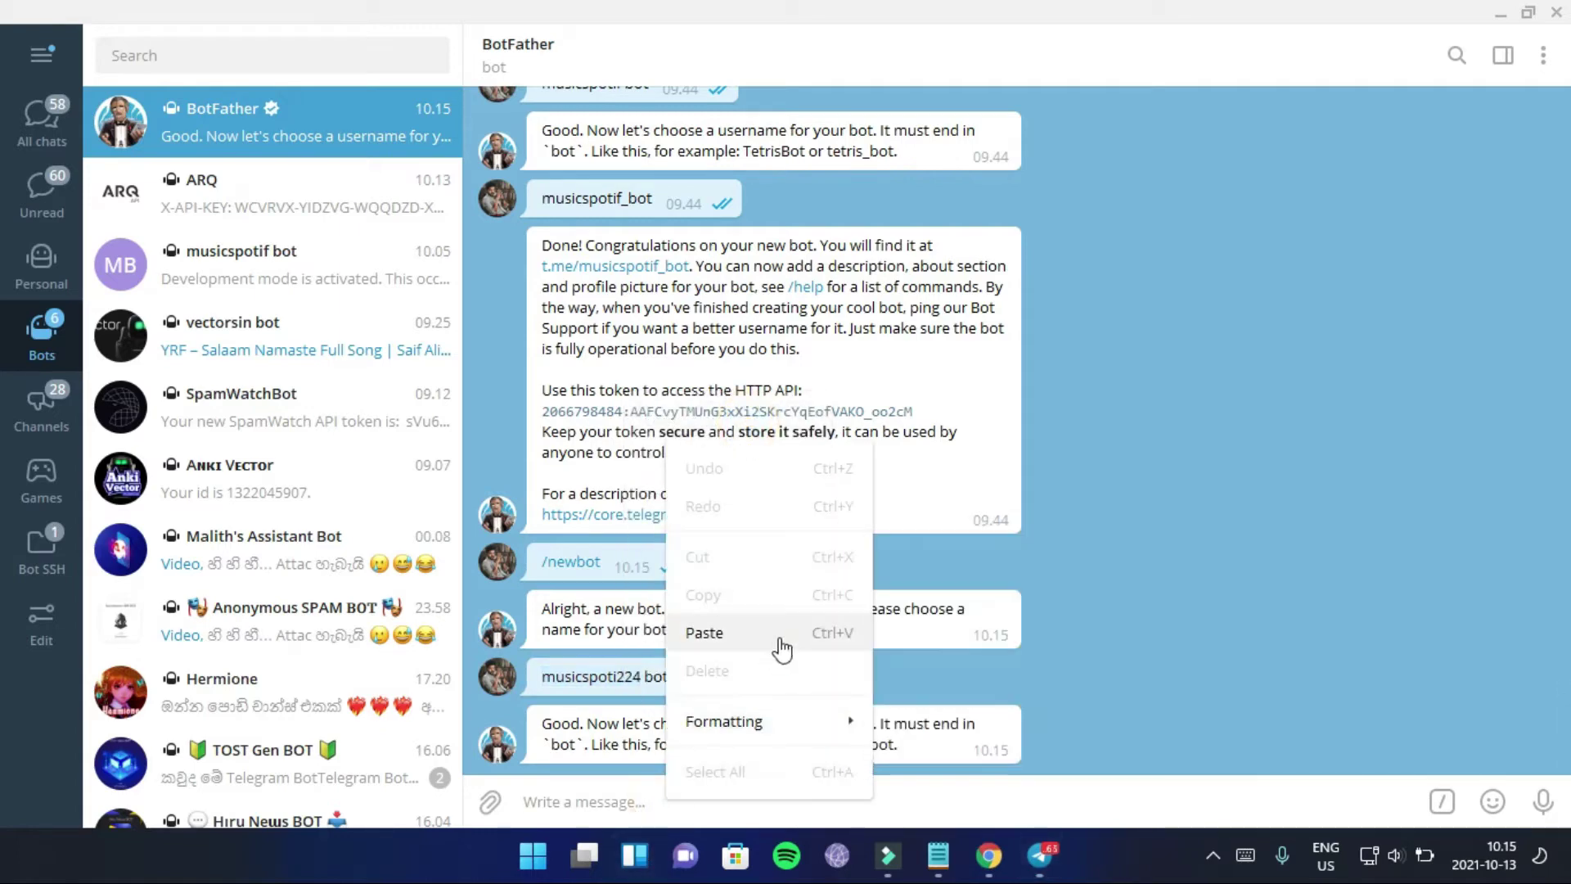
click(782, 638)
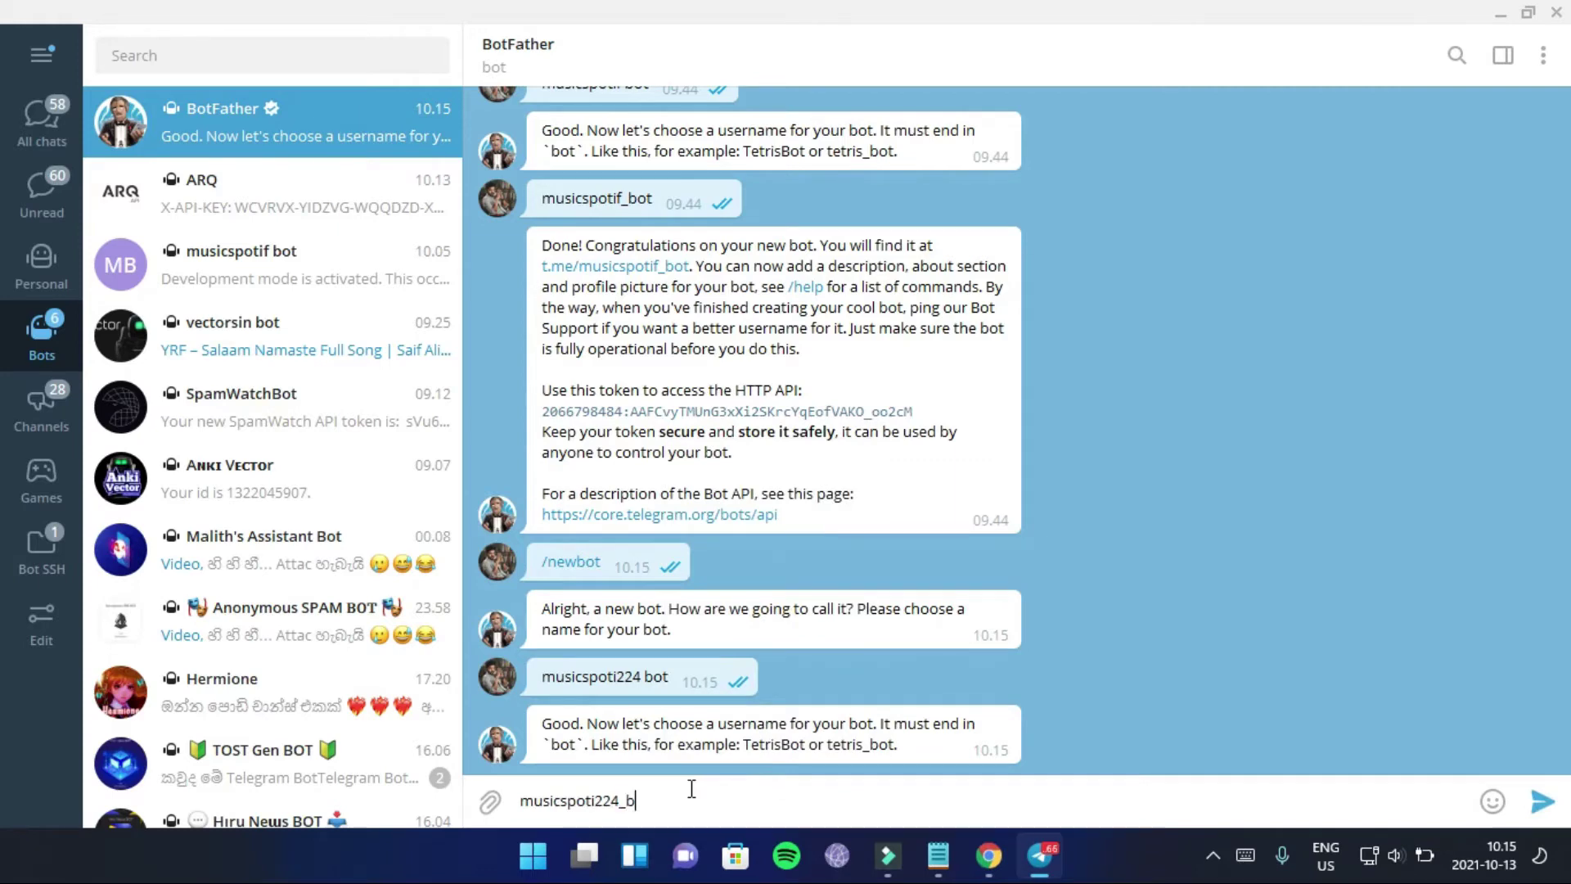
key(Return)
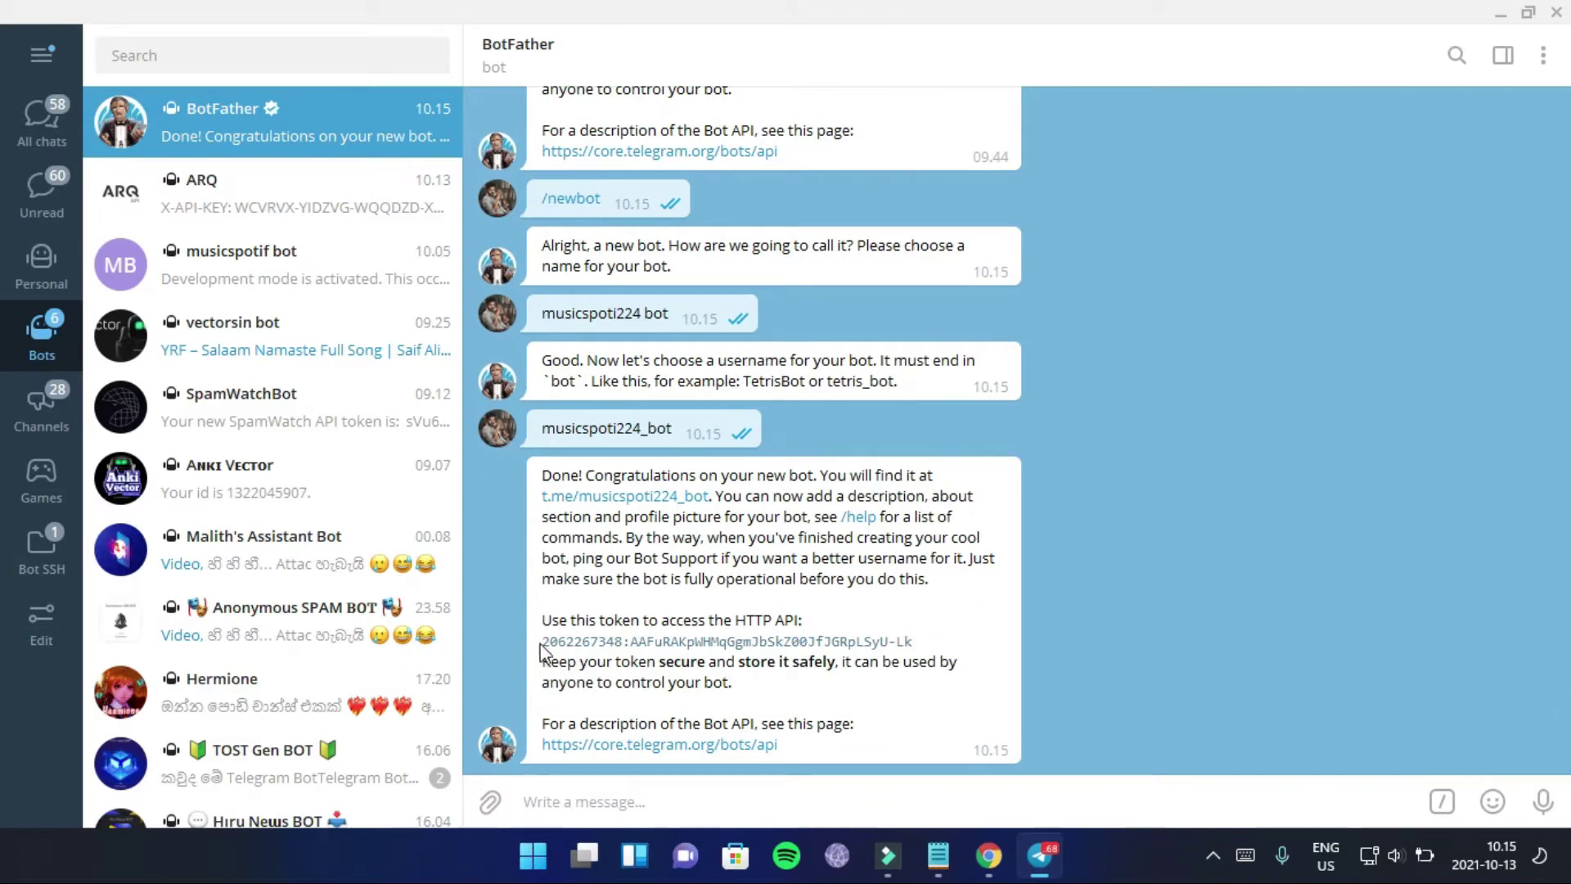
- Copy the new bot's HTTP API token from BotFather and paste it into BOT_TOKEN in the Heroku form
drag(545, 644, 904, 641)
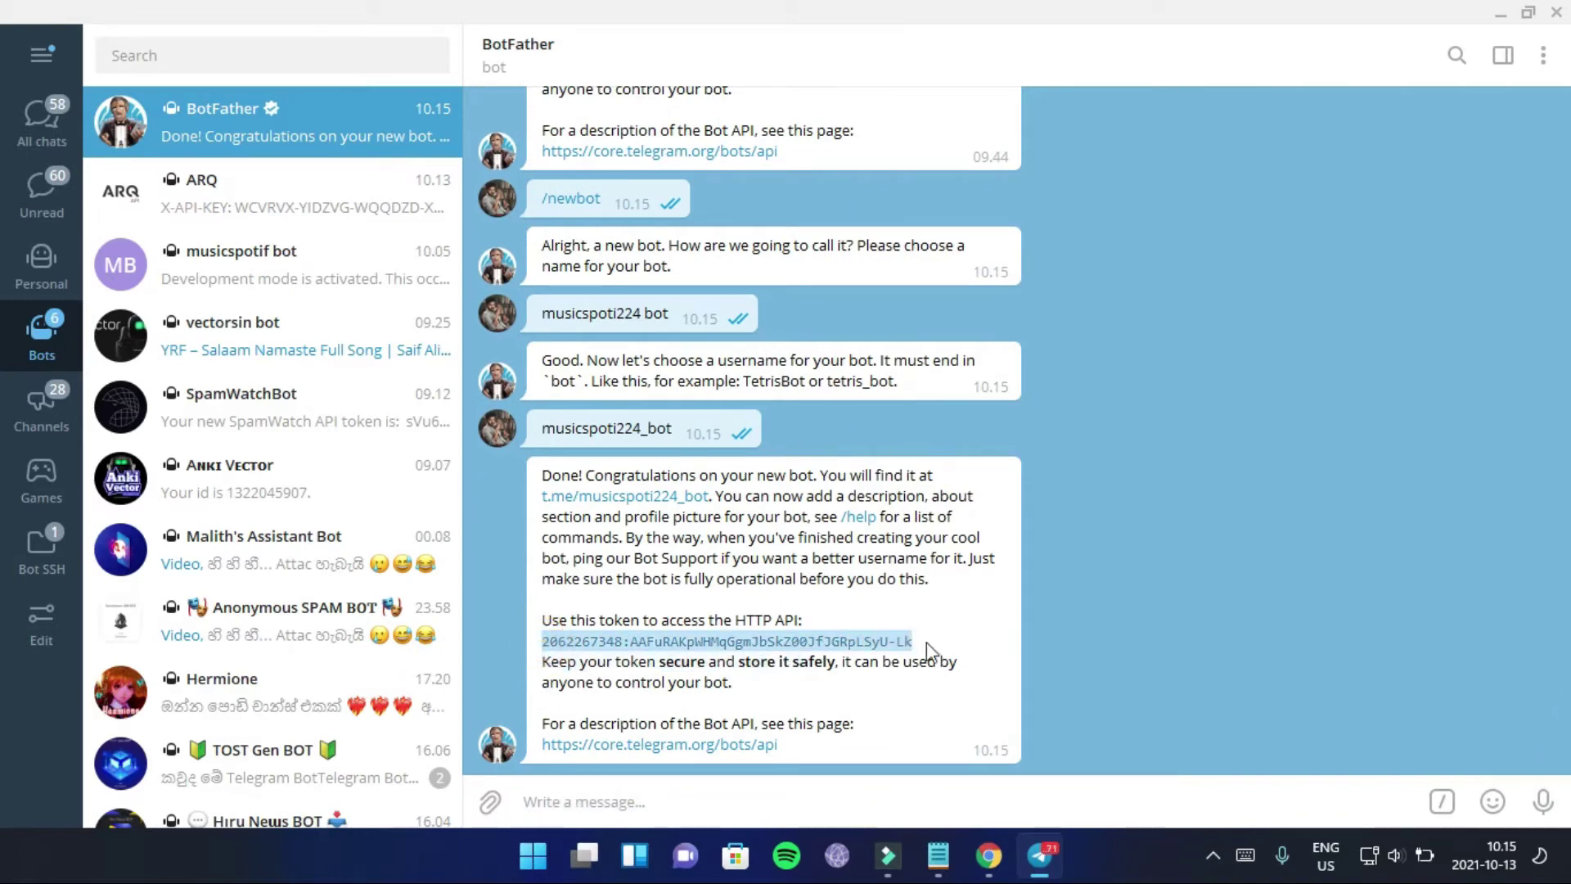
right_click(881, 631)
click(947, 384)
click(990, 855)
click(606, 743)
right_click(598, 720)
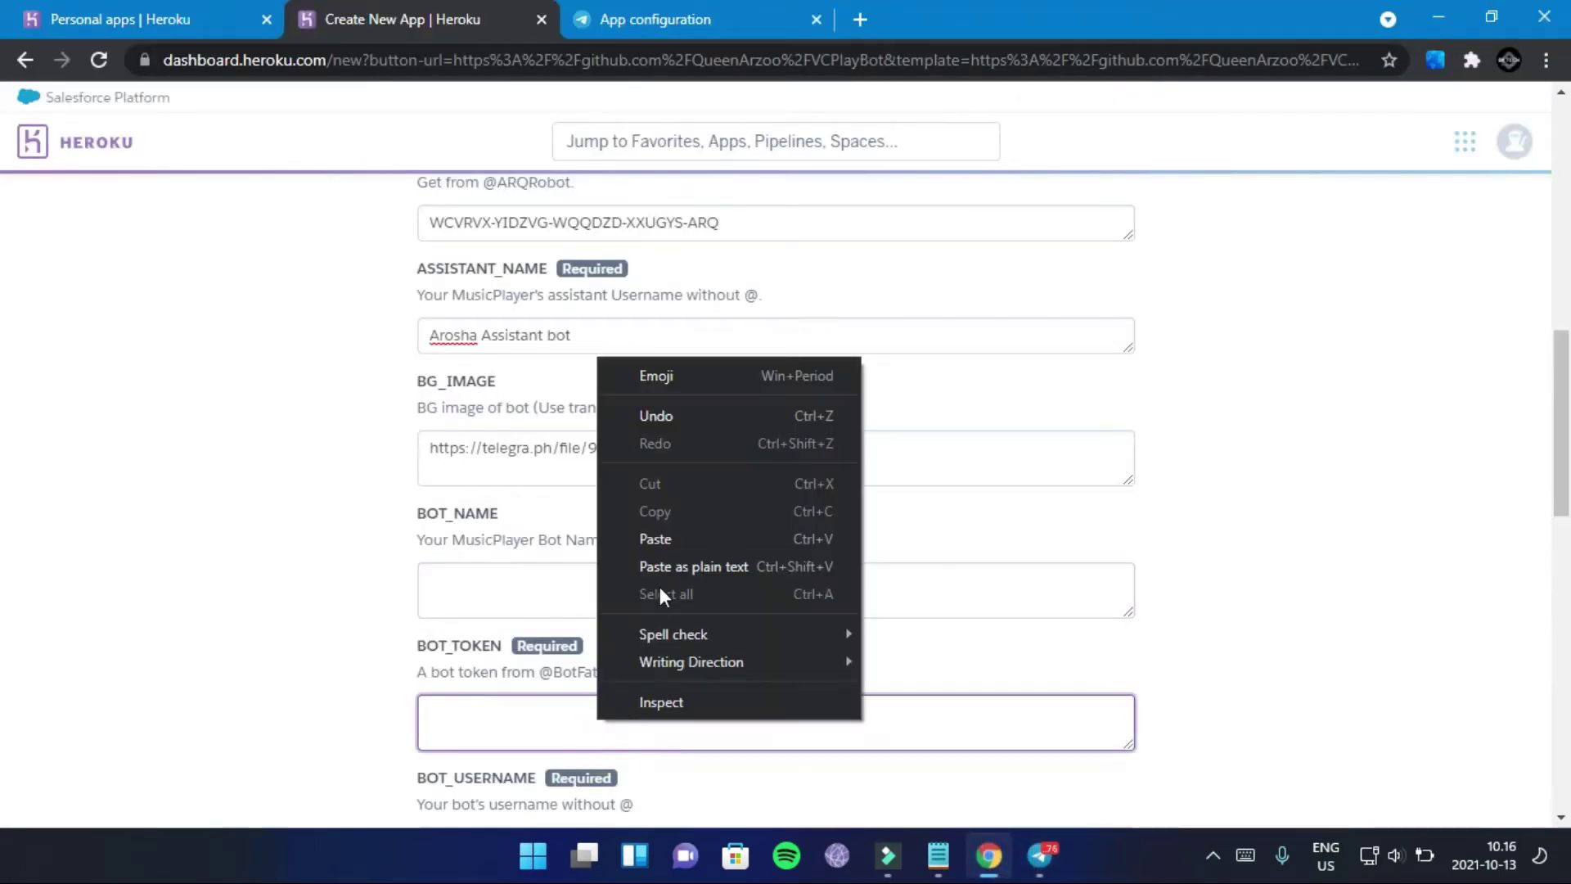
click(685, 540)
- Place the cursor in BOT_NAME, then copy the bot name "musicspoti224 bot" from the BotFather chat
click(599, 586)
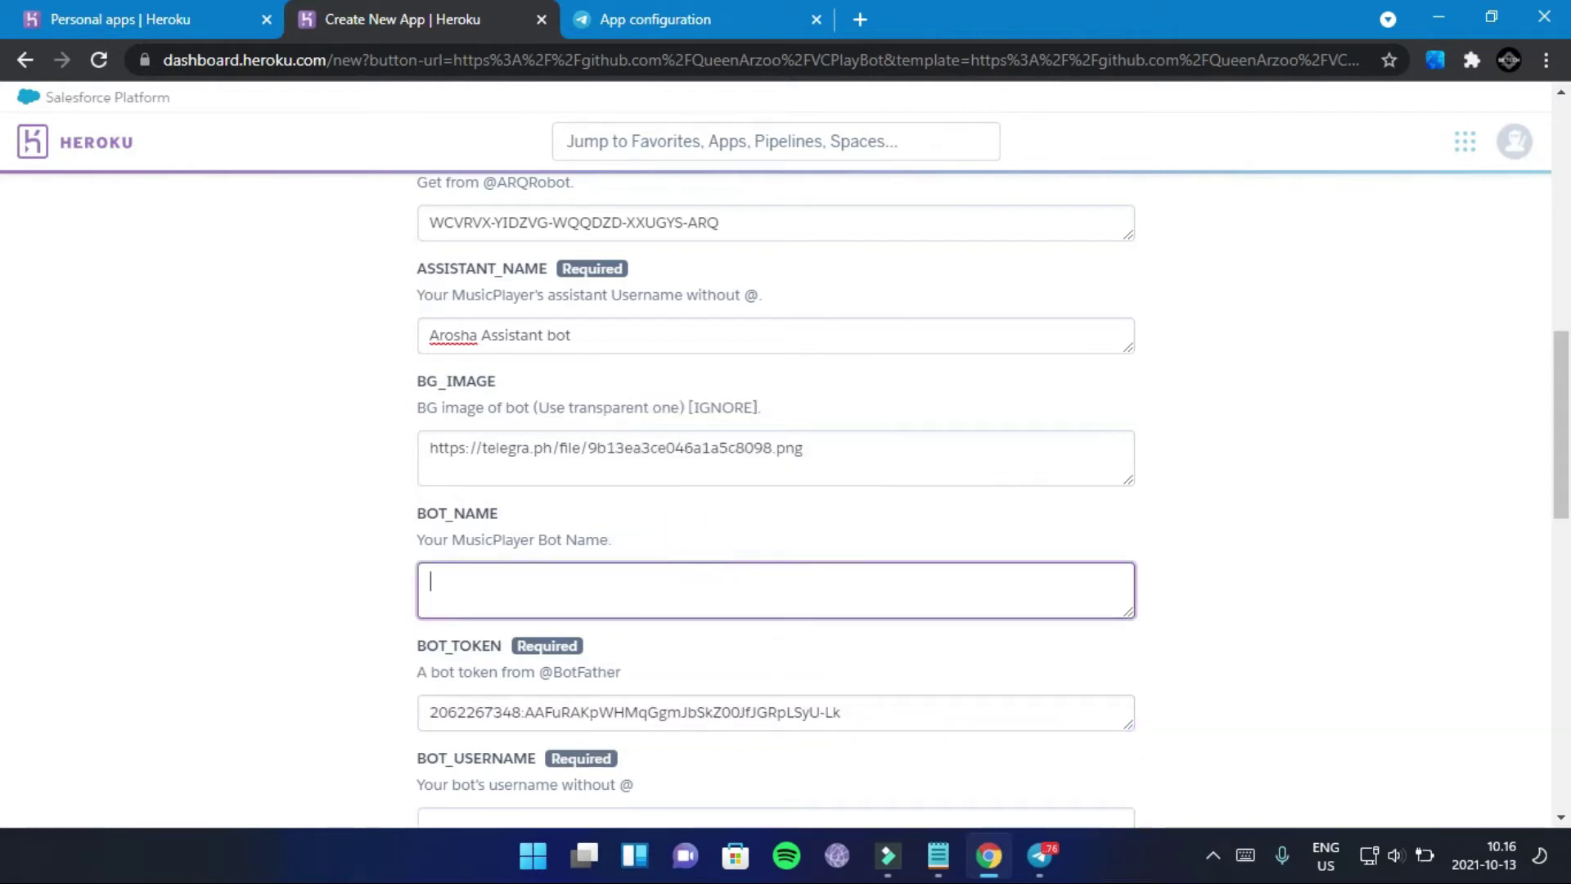
click(1036, 856)
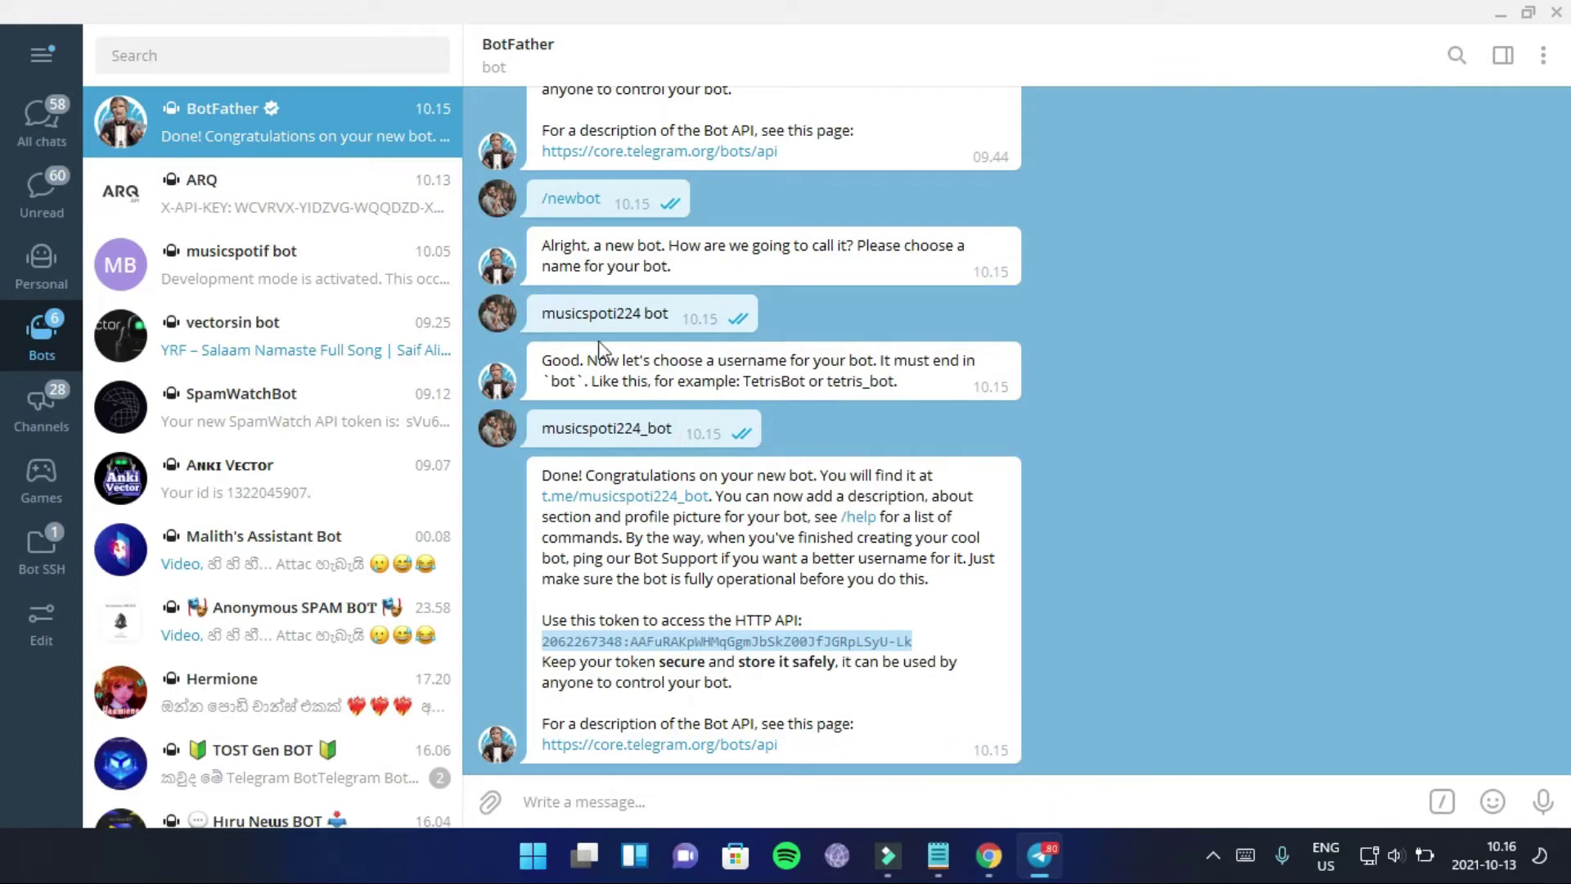
drag(537, 317, 621, 325)
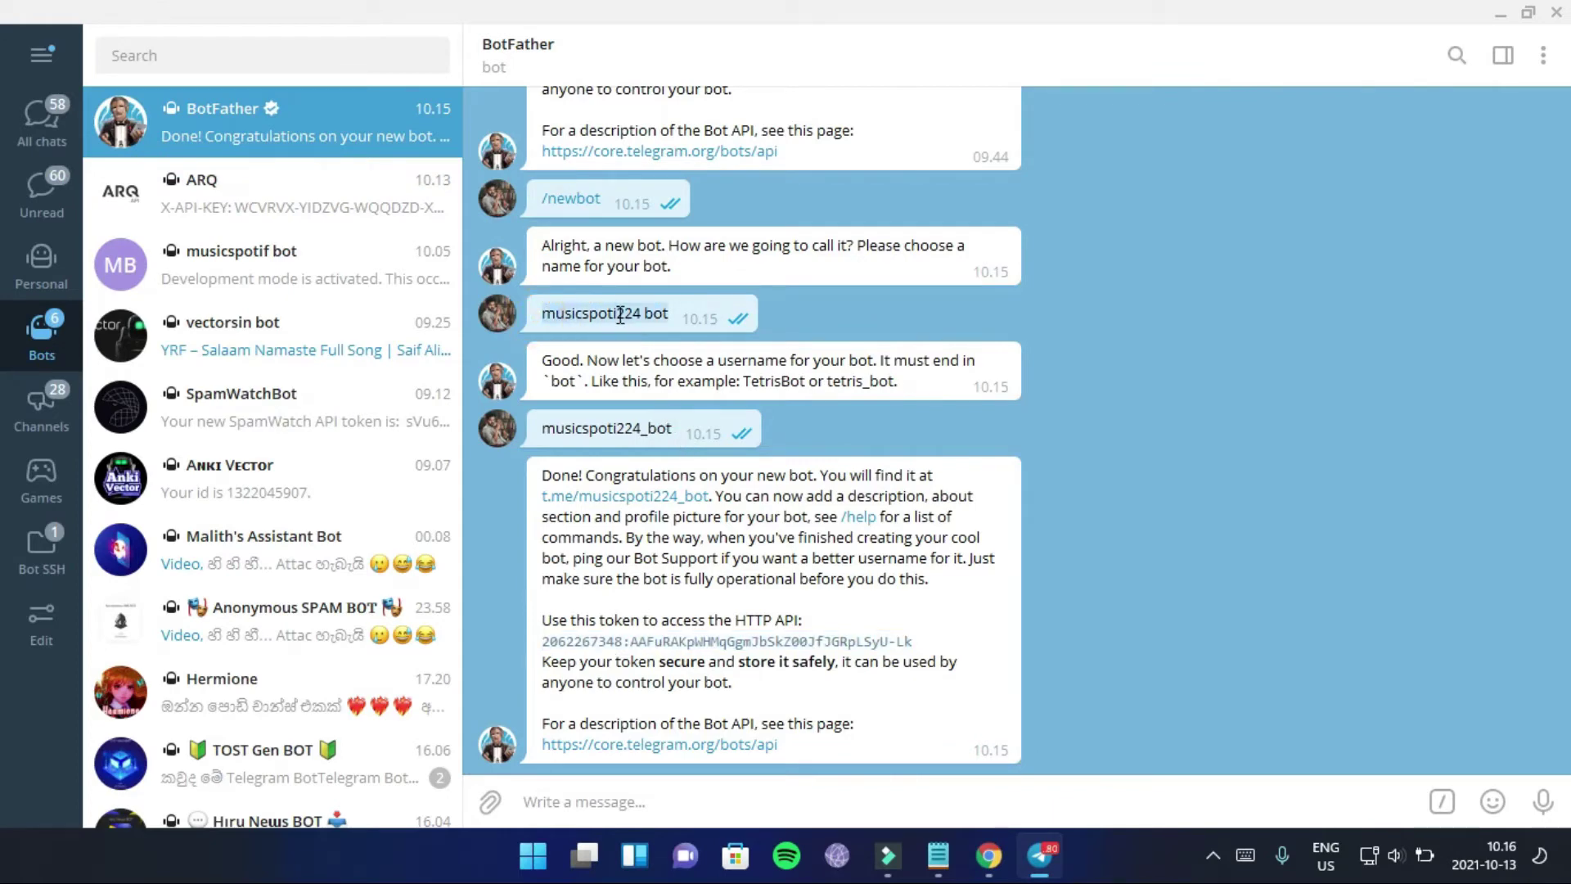
right_click(622, 324)
click(659, 342)
- Copy the username musicspoti224_bot from the BotFather chat and paste it into BOT_NAME in the Heroku form
click(684, 430)
drag(540, 431, 683, 436)
right_click(644, 431)
click(666, 456)
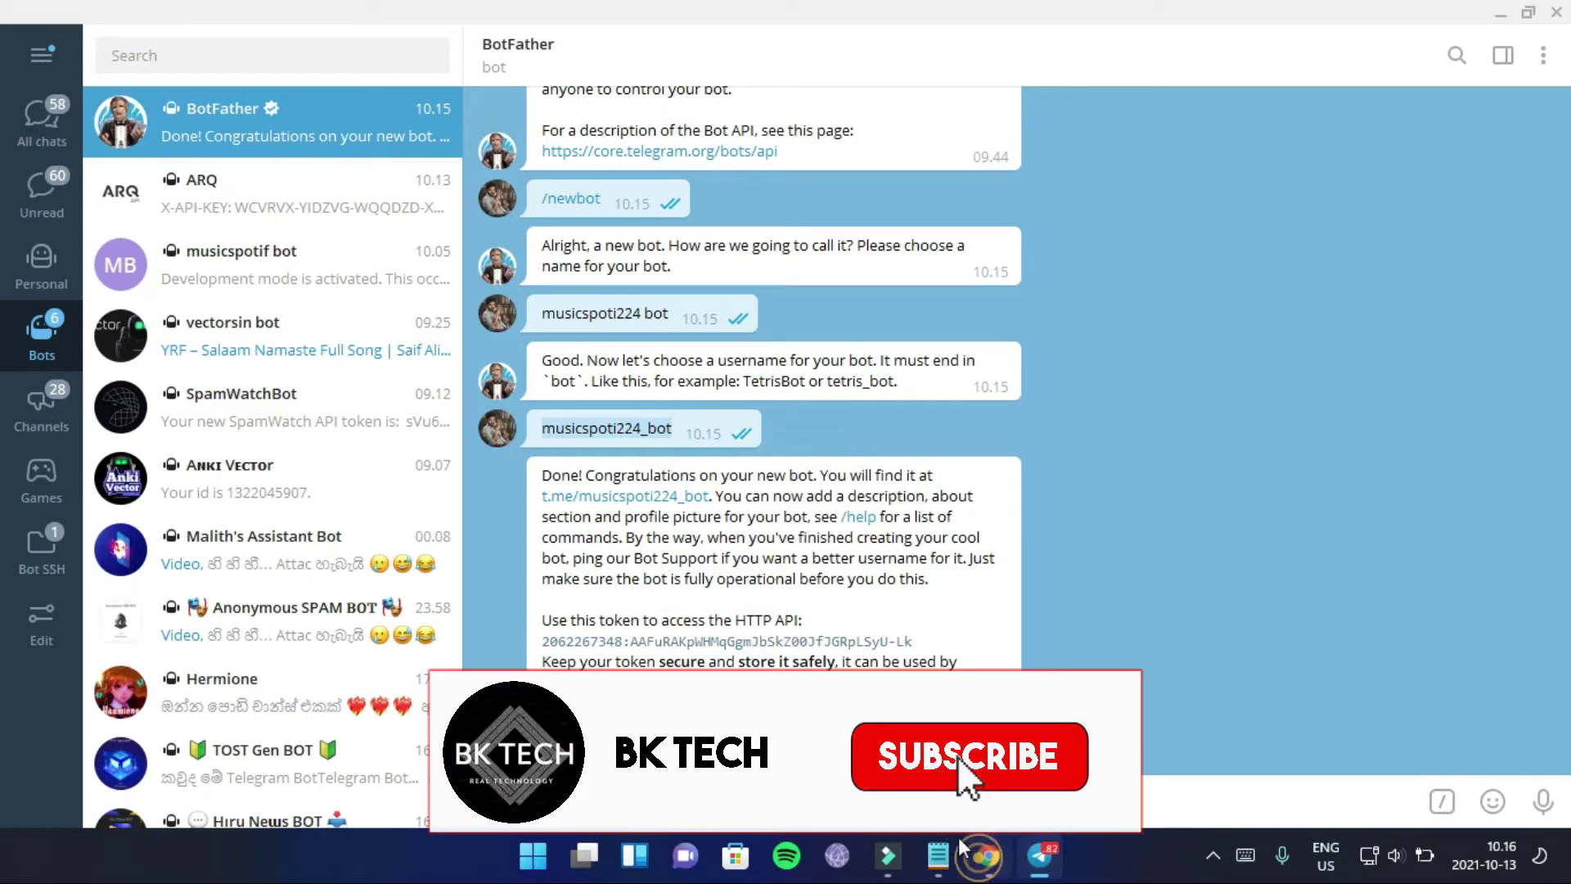
click(988, 855)
right_click(670, 604)
click(746, 418)
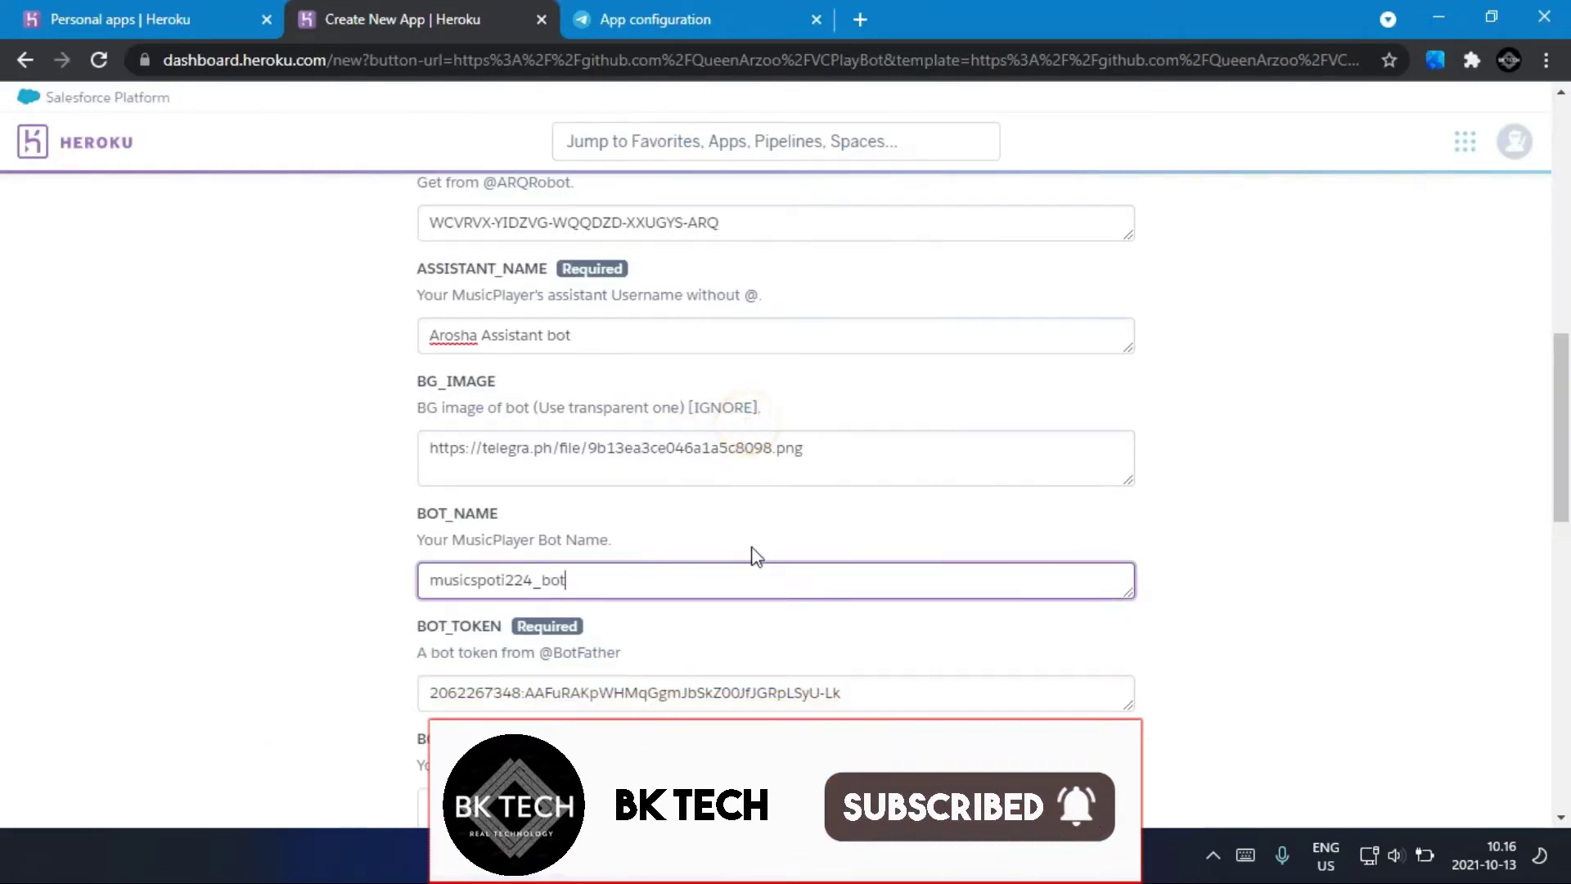
- Paste the copied username musicspoti224_bot into the BOT_USERNAME config var
scroll(751, 549, down, 3)
scroll(746, 559, up, 1)
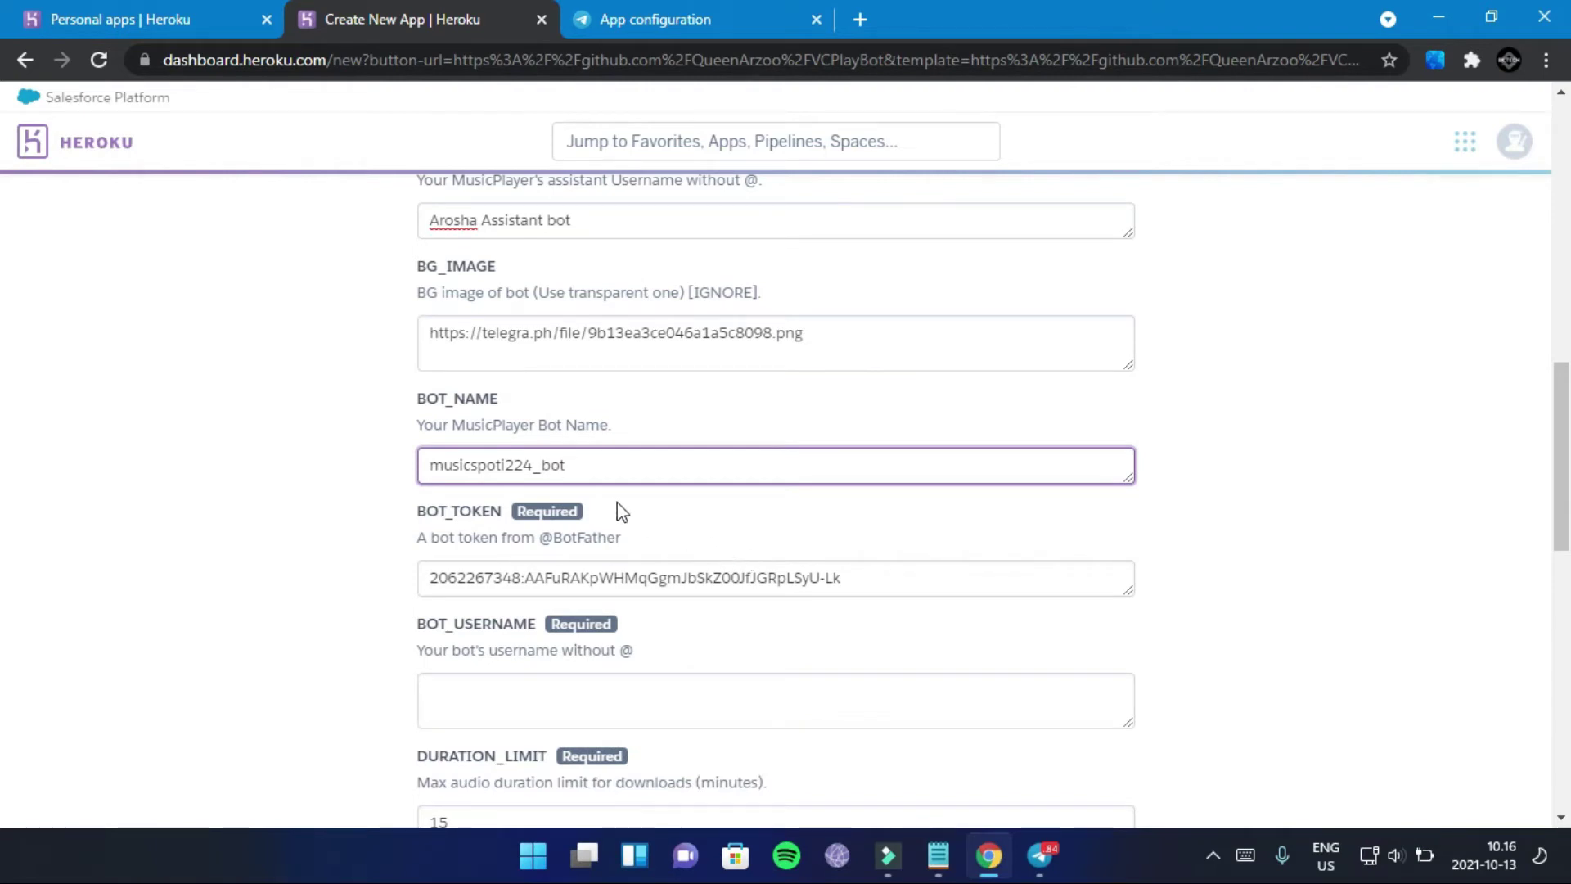
click(544, 709)
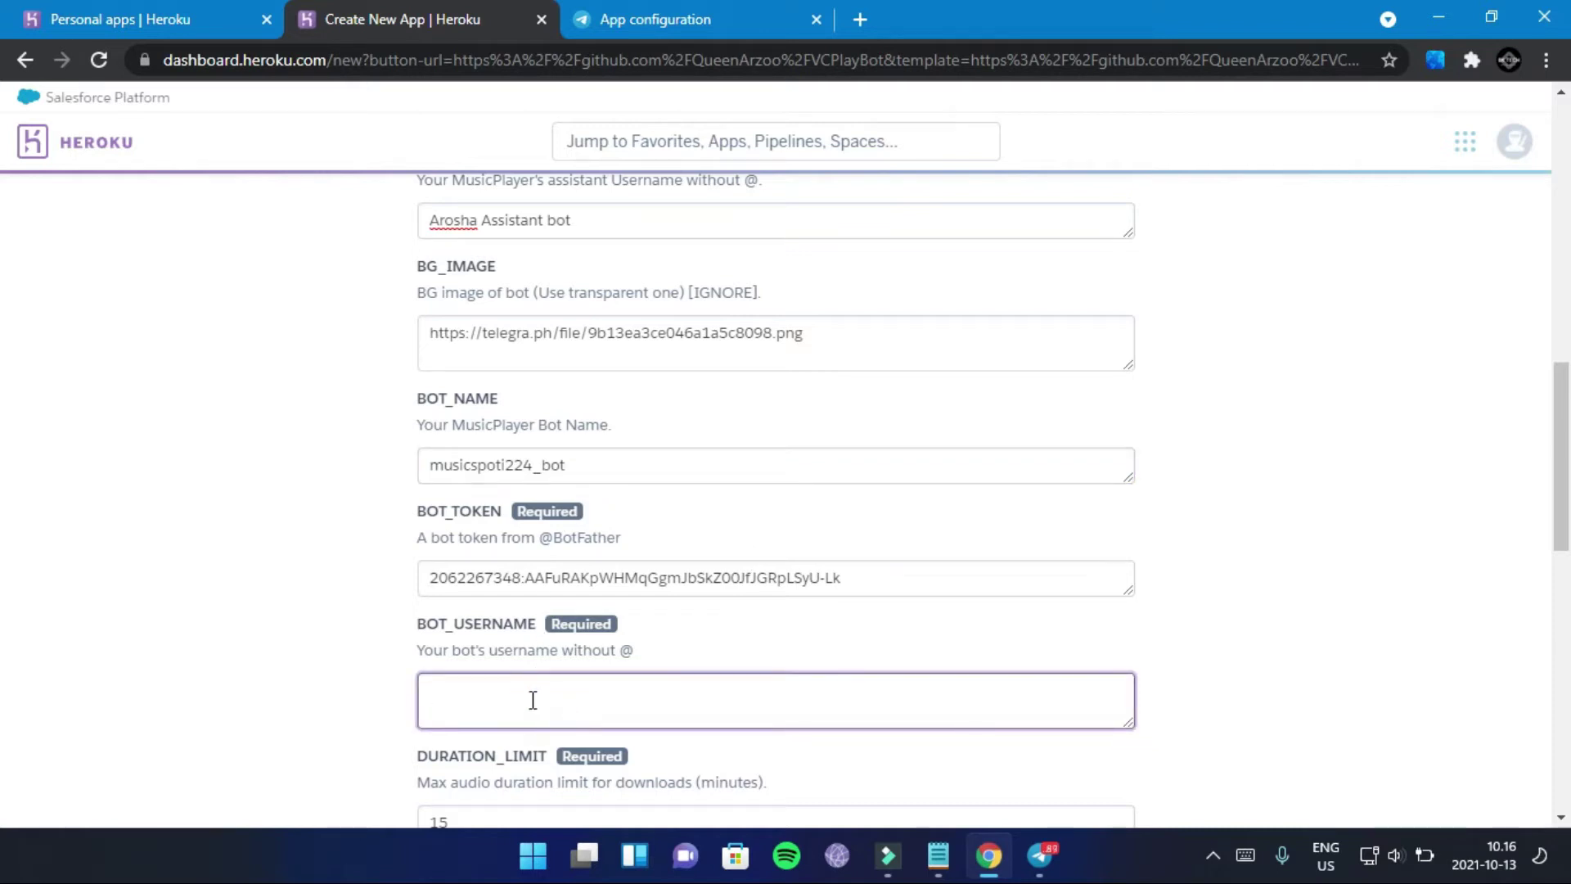
right_click(533, 703)
click(635, 518)
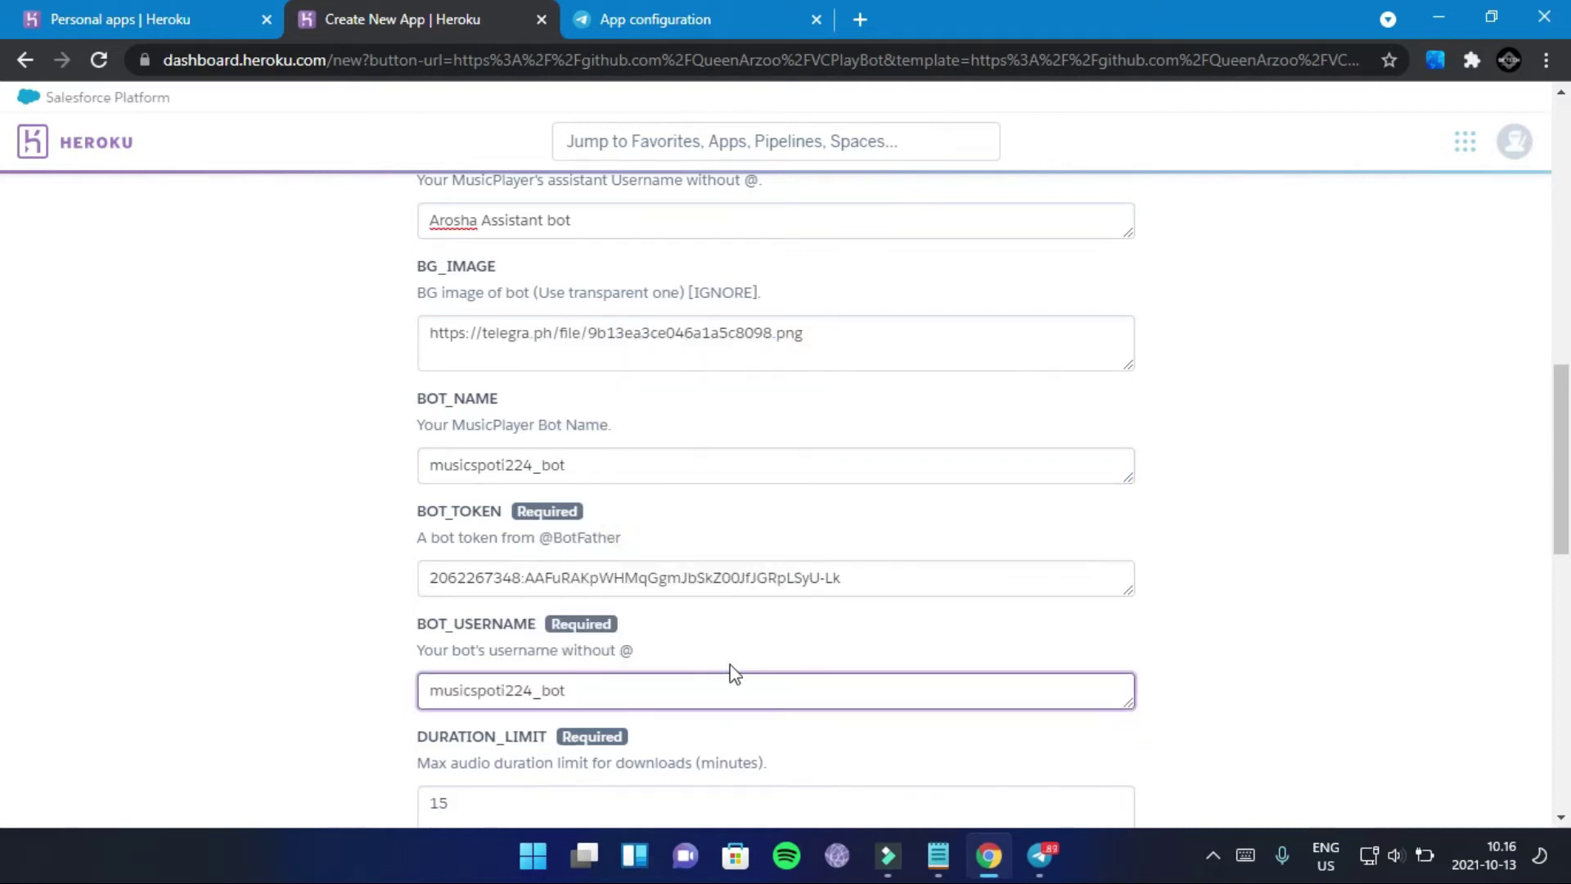
- Review the config vars from DURATION_LIMIT to PROJECT_NAME and place the cursor in the empty SESSION_NAME field
scroll(729, 674, down, 1)
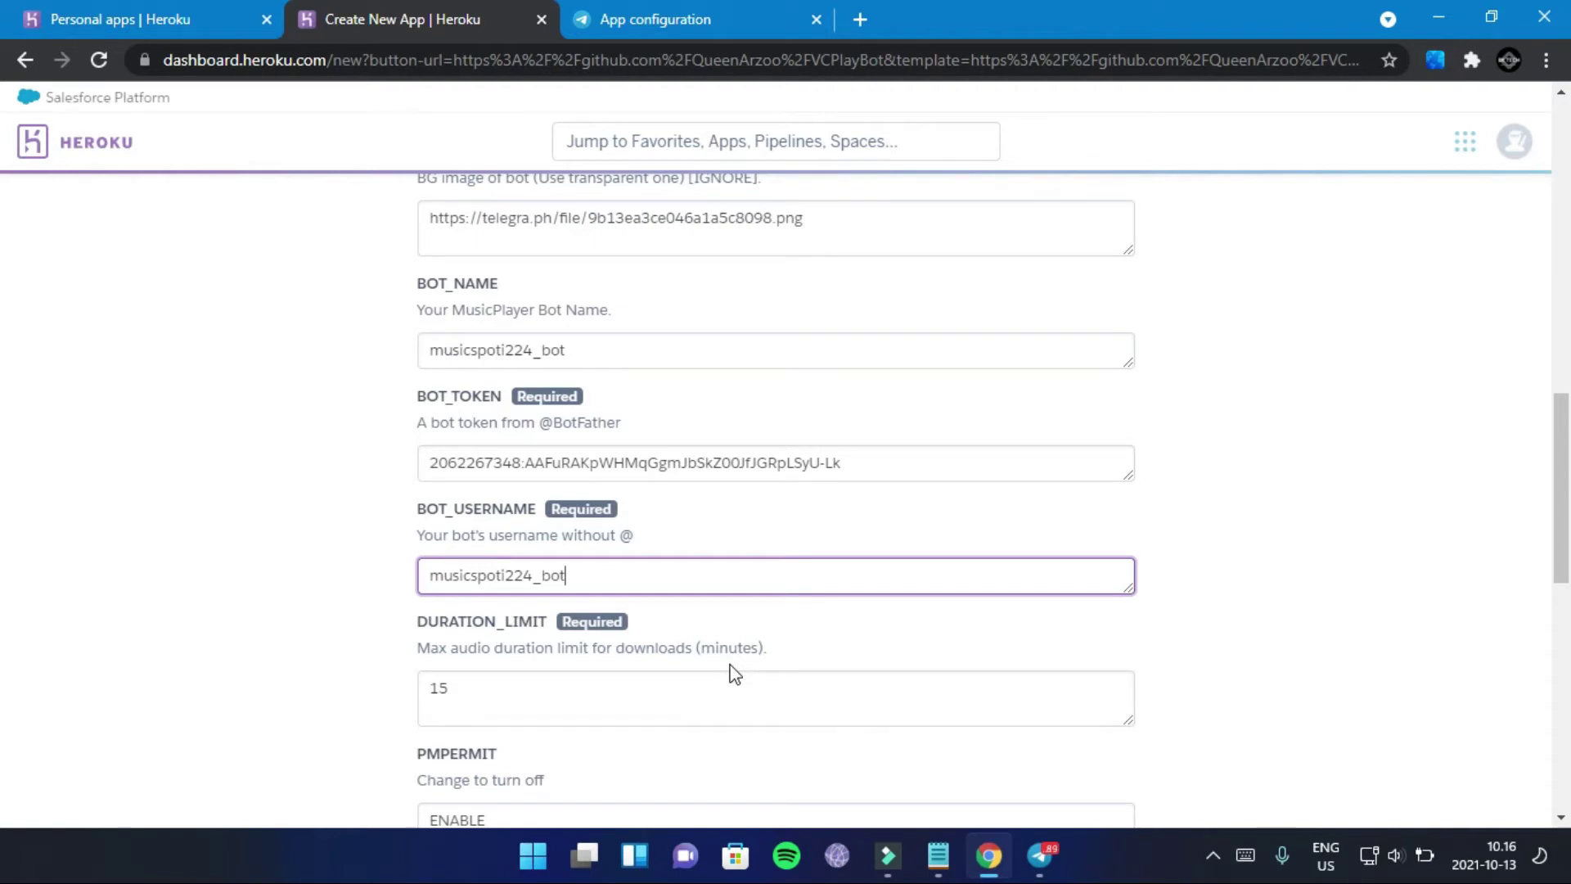
scroll(732, 673, down, 1)
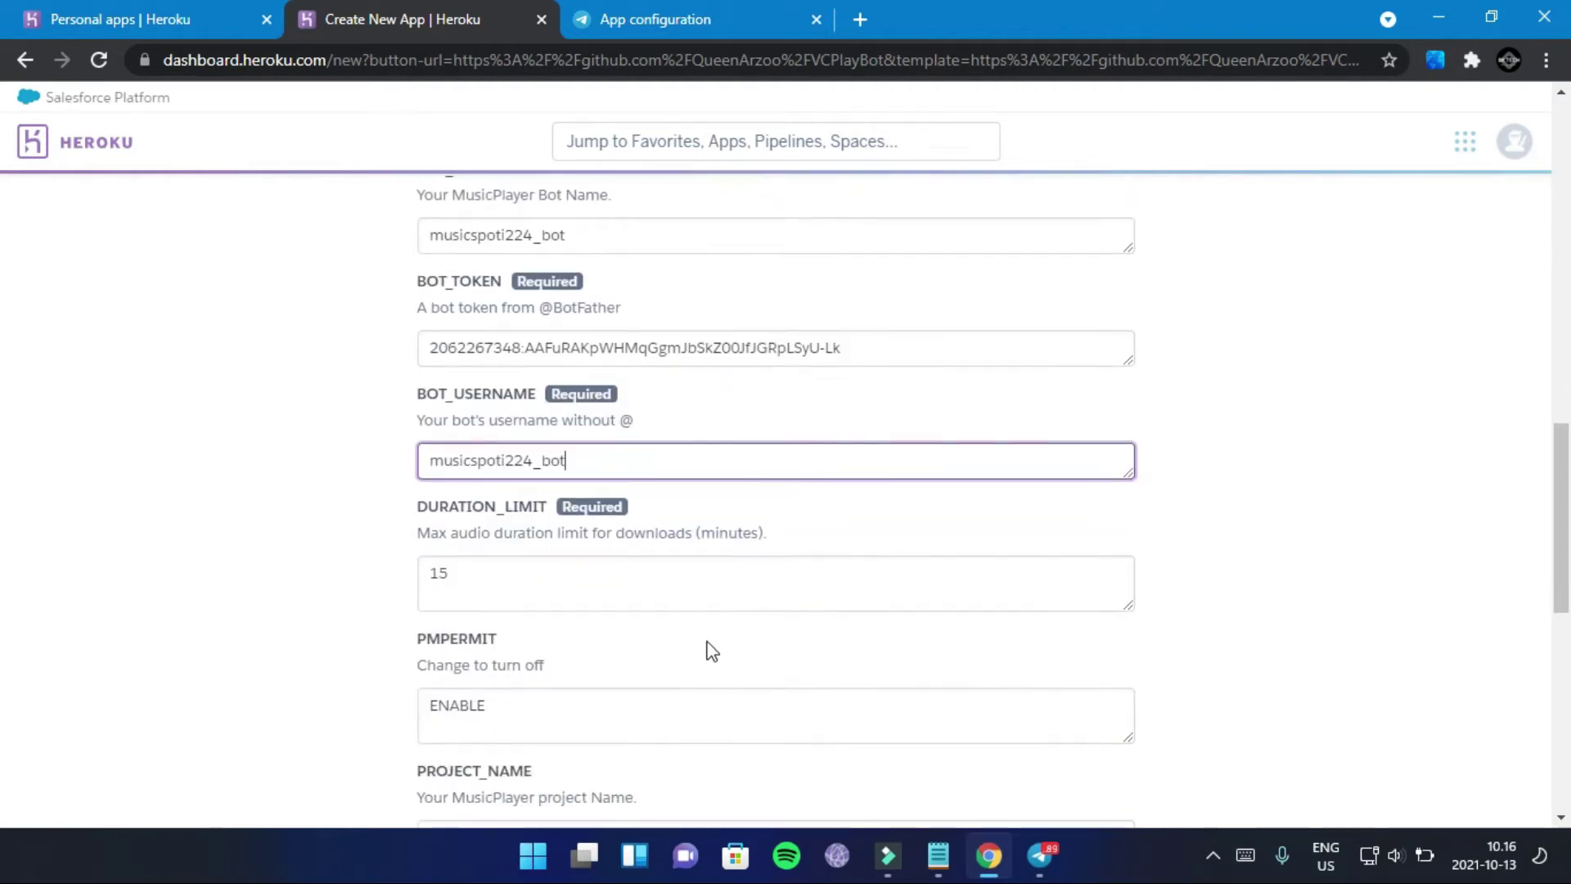
scroll(702, 639, down, 1)
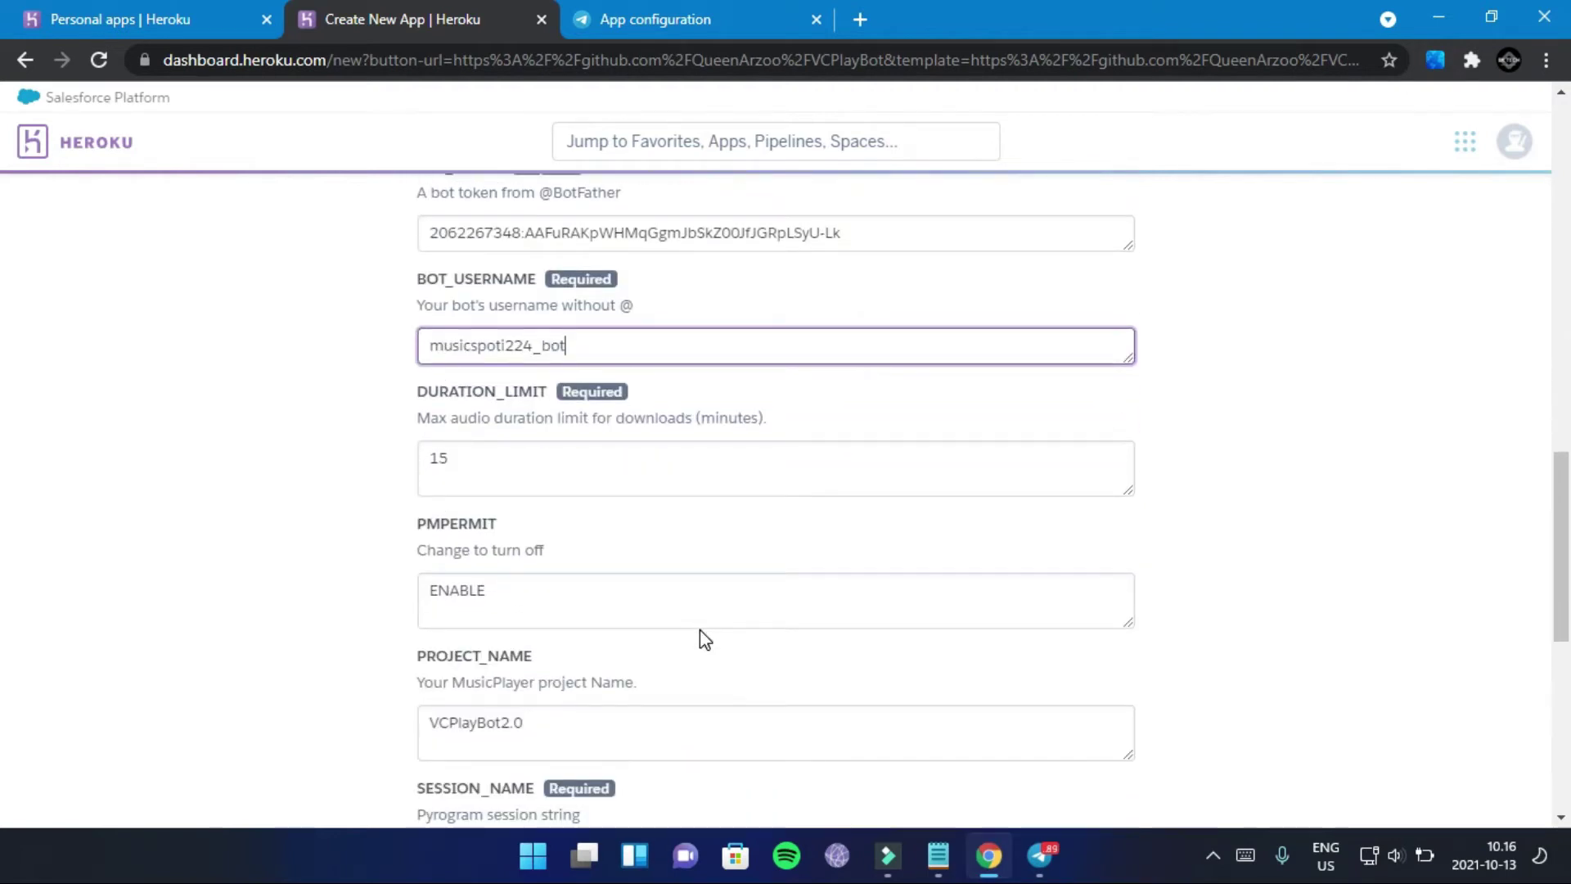
scroll(701, 634, down, 1)
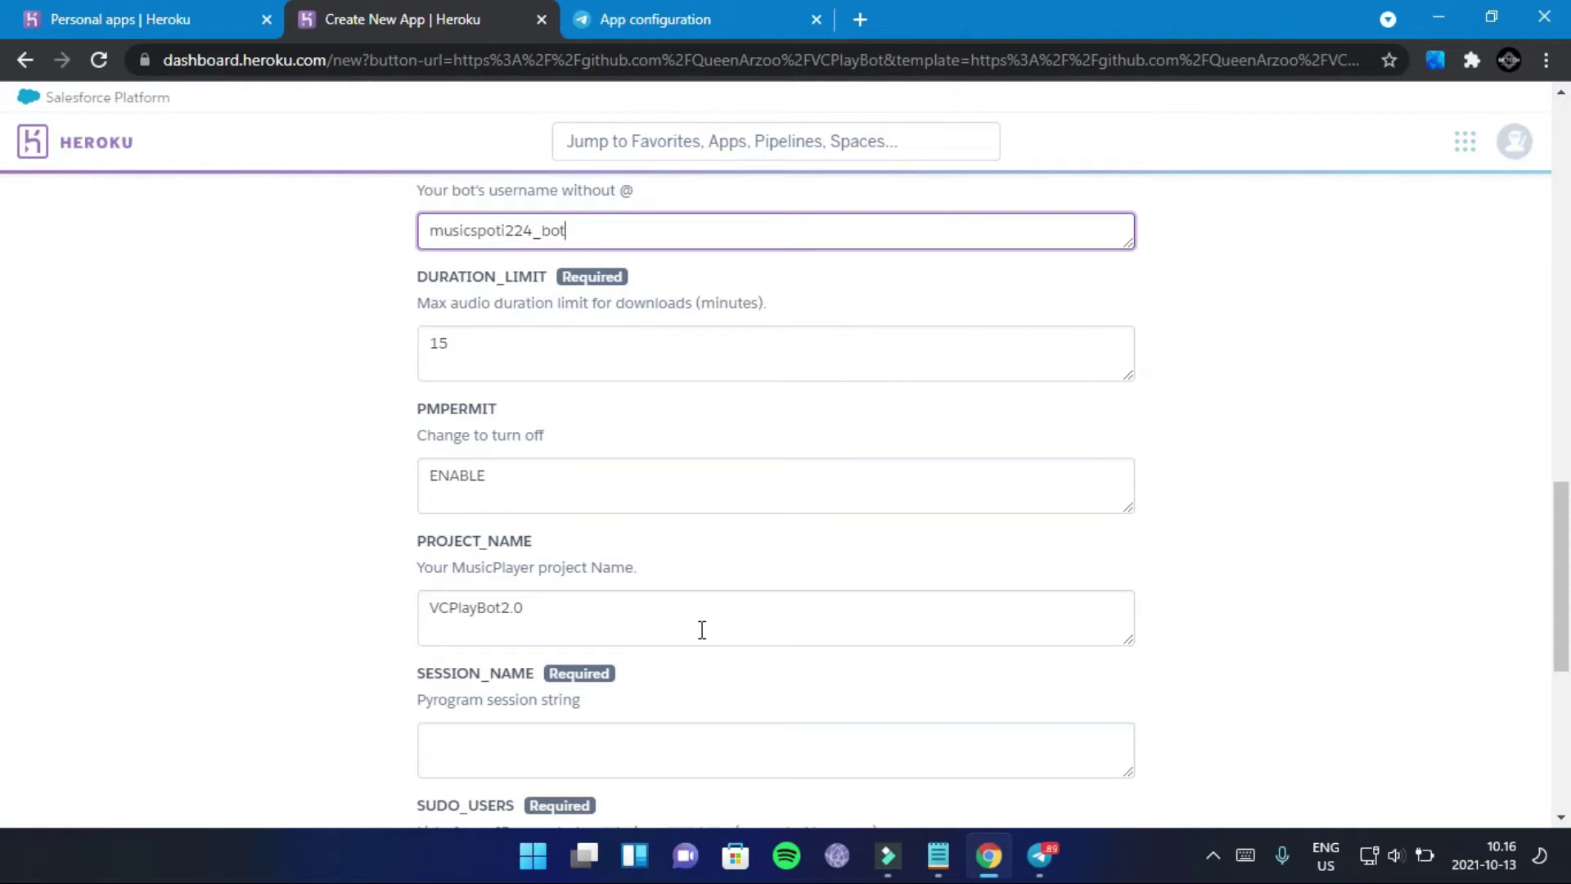
scroll(702, 629, down, 1)
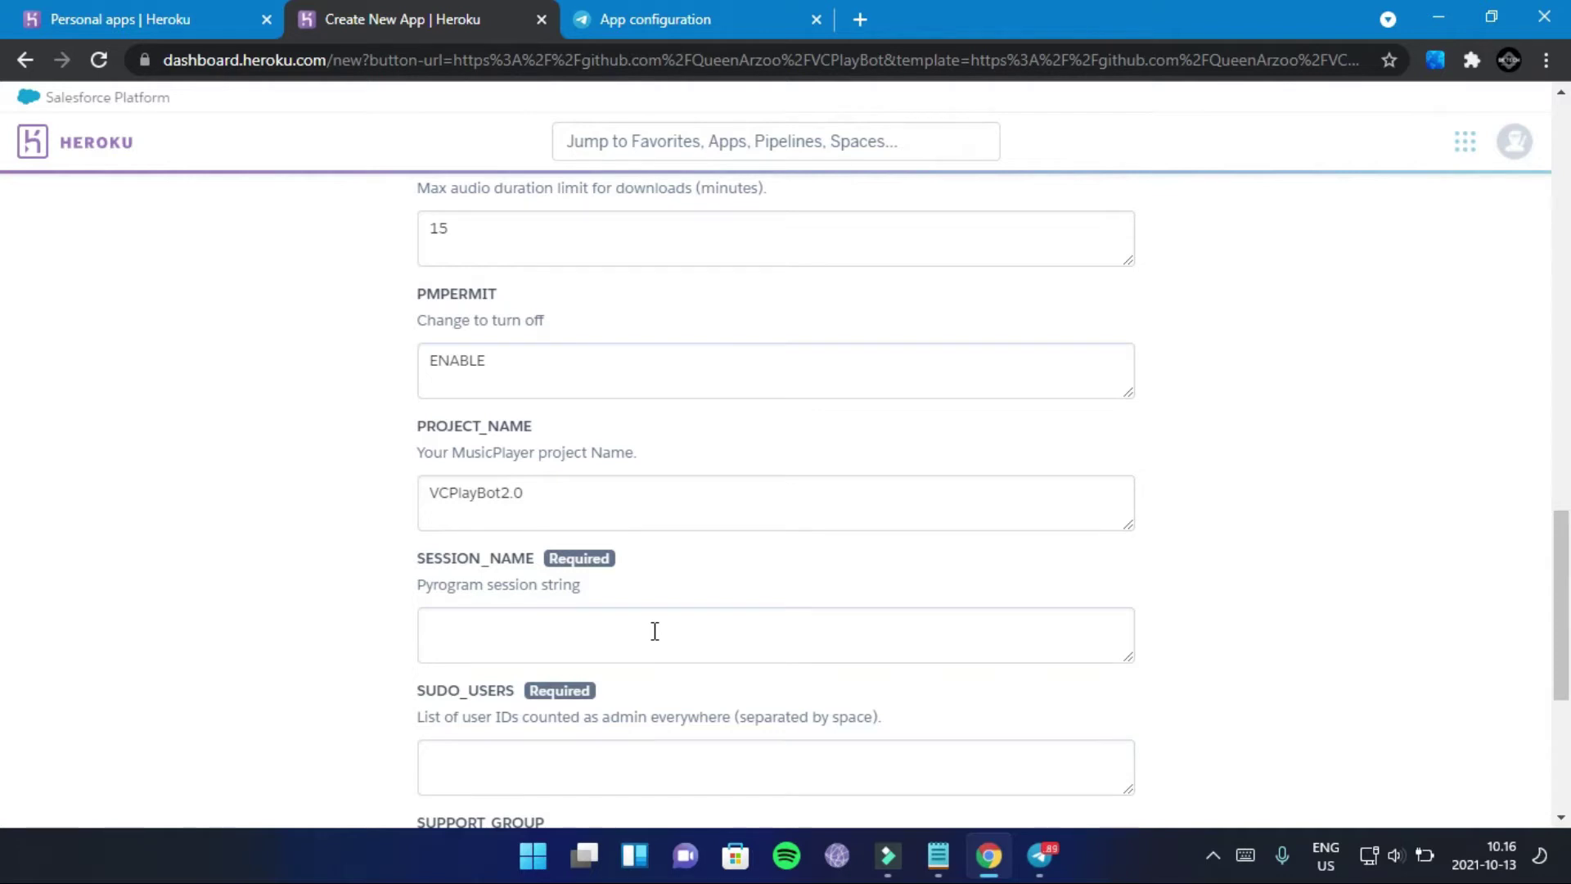
scroll(654, 631, down, 1)
click(638, 526)
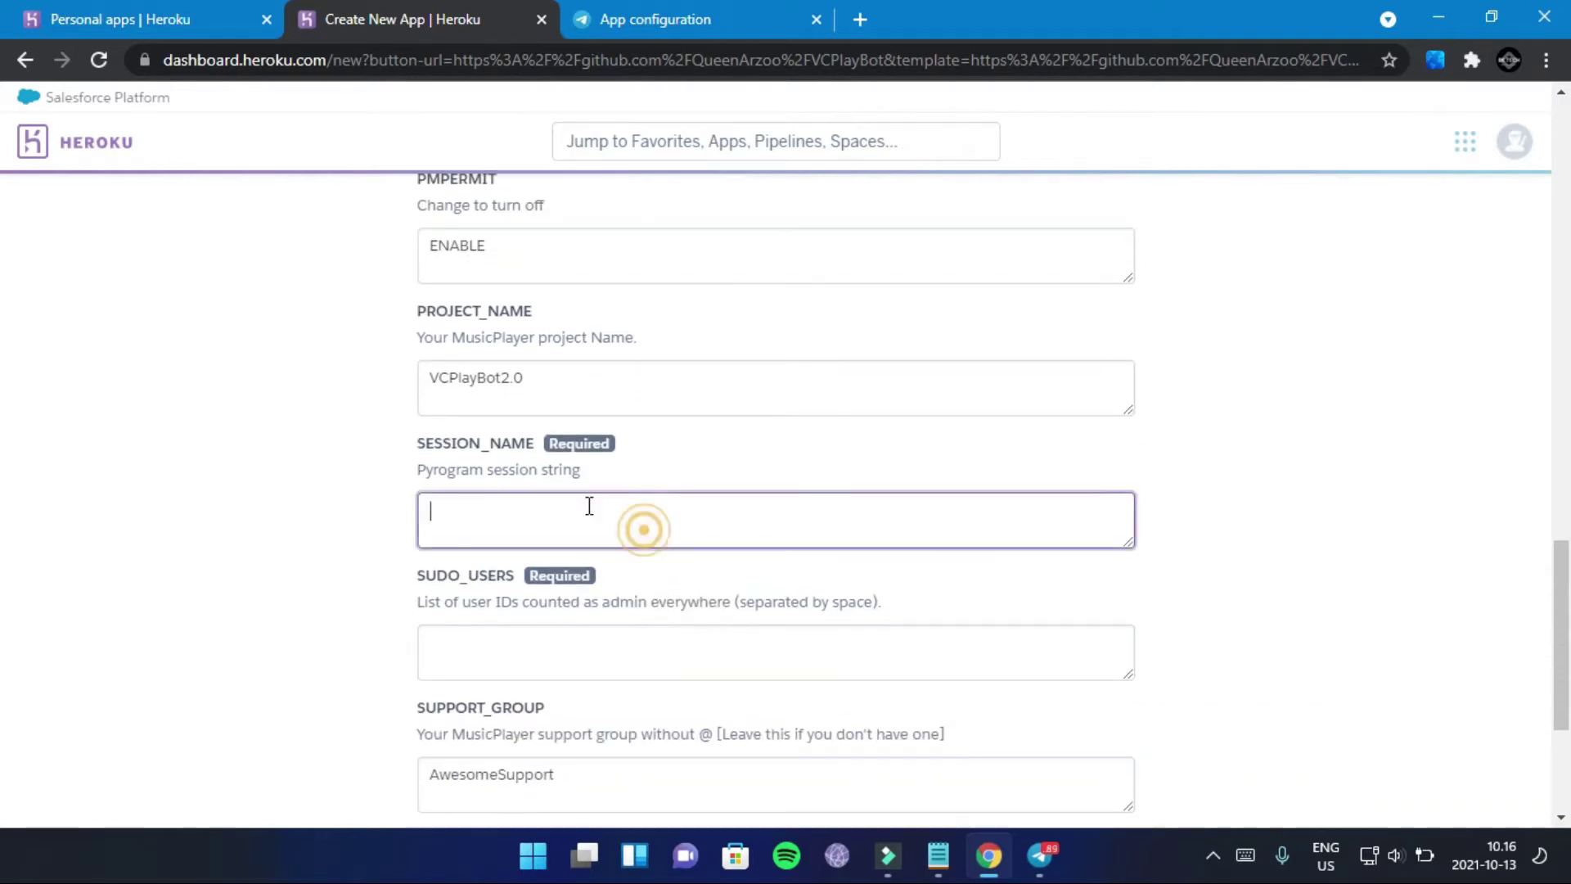
click(1052, 851)
click(1052, 852)
click(936, 855)
drag(282, 132, 654, 171)
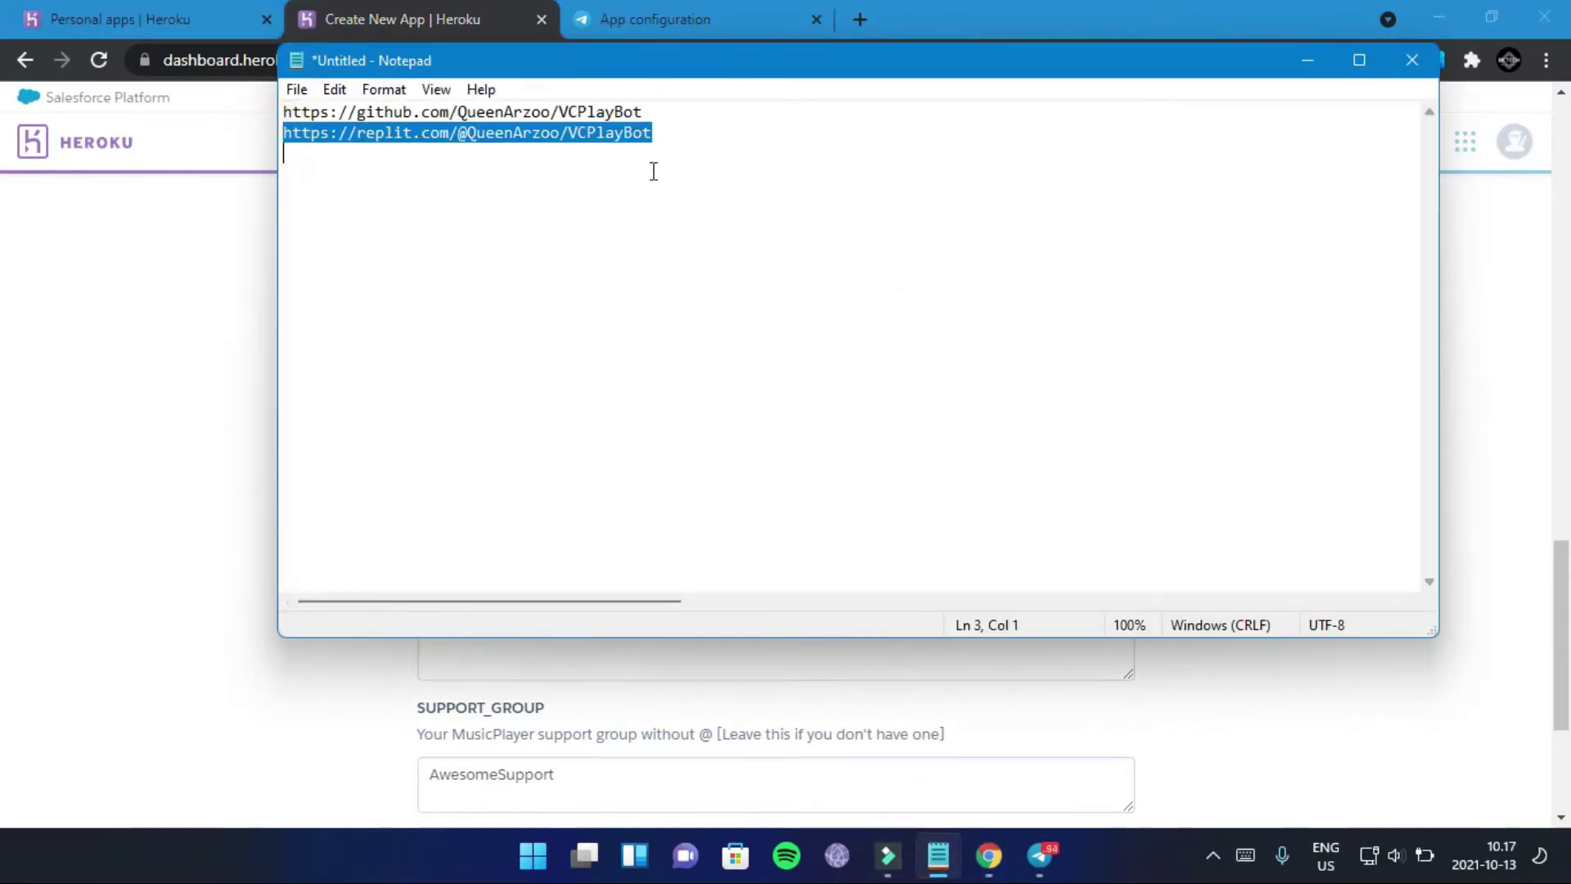
right_click(584, 140)
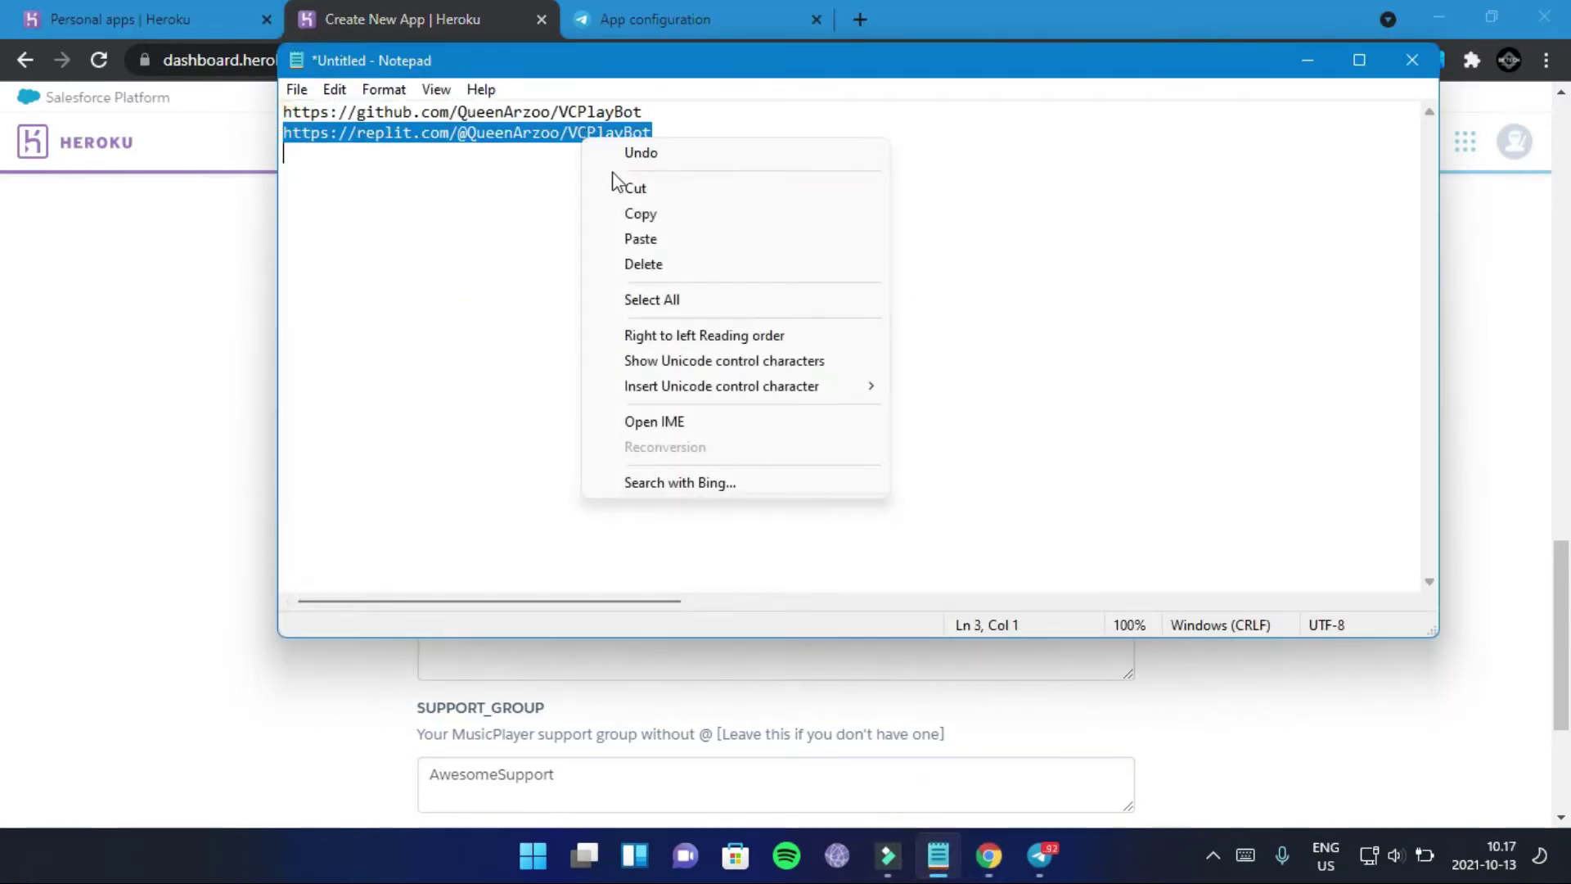
click(632, 214)
click(73, 323)
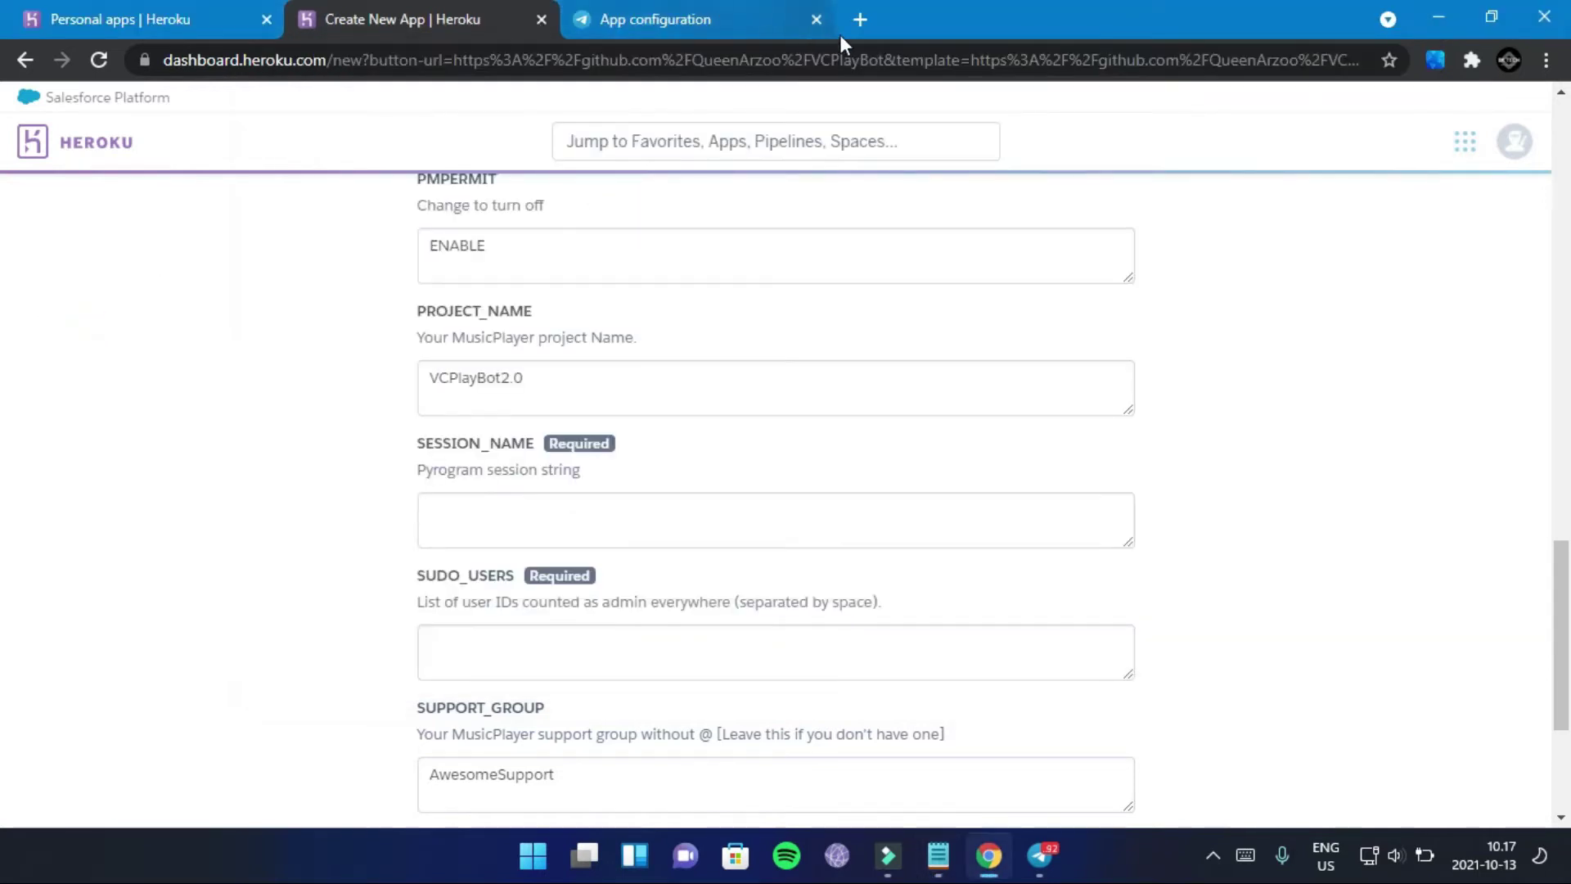
- Open the copied Replit link in a new browser tab and run the VCPlayBot repl
click(859, 25)
right_click(642, 60)
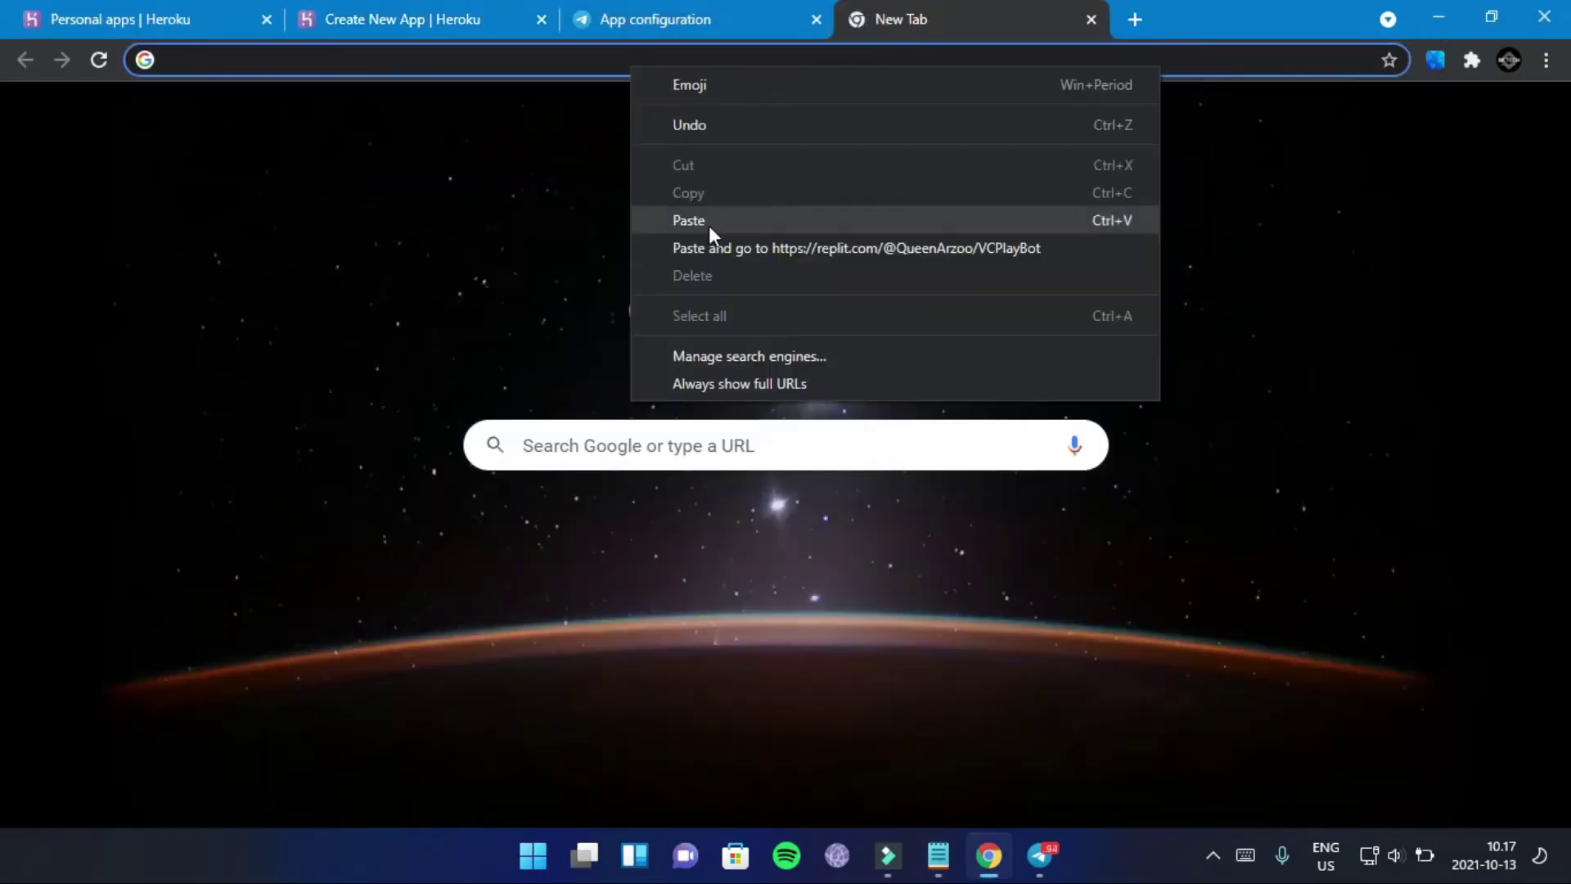
click(715, 238)
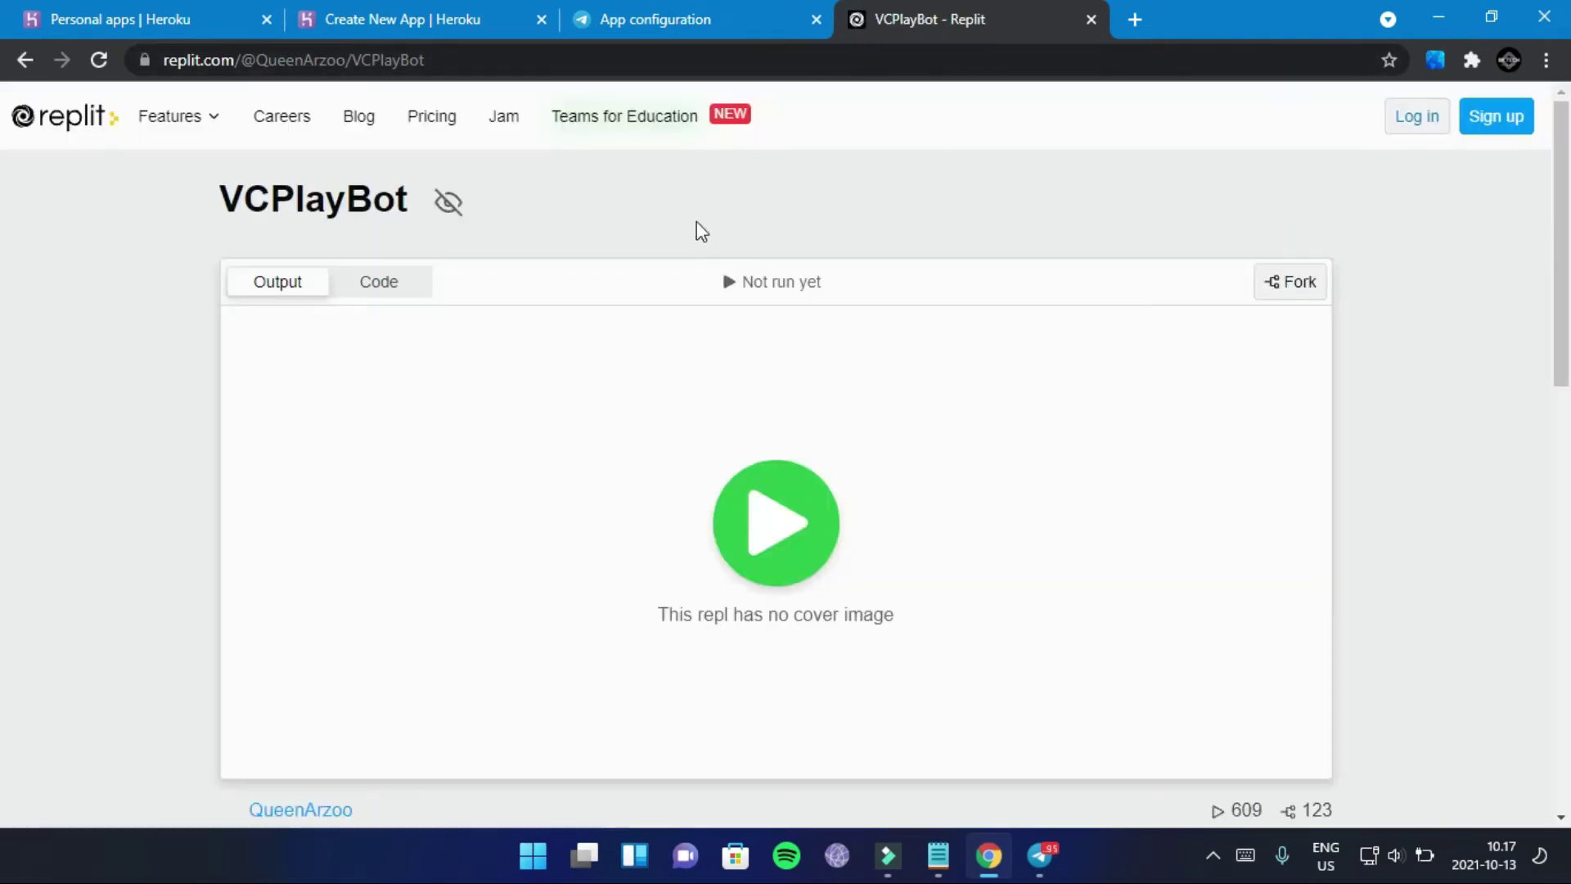
click(782, 524)
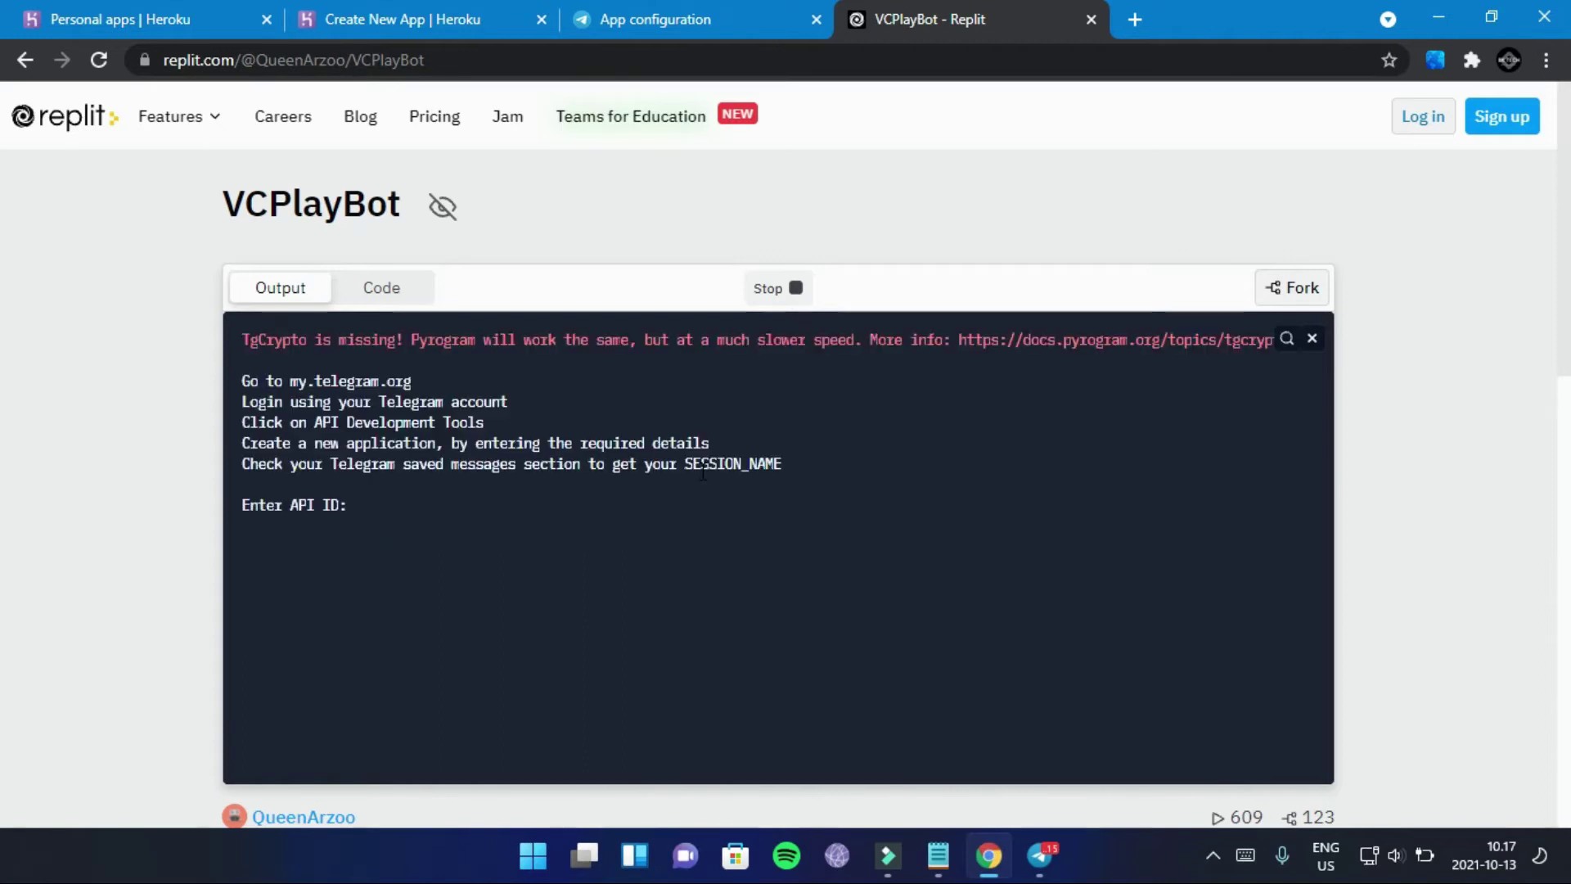
- Copy the App api_id from the Telegram app configuration page and submit it at the repl's API ID prompt
click(387, 528)
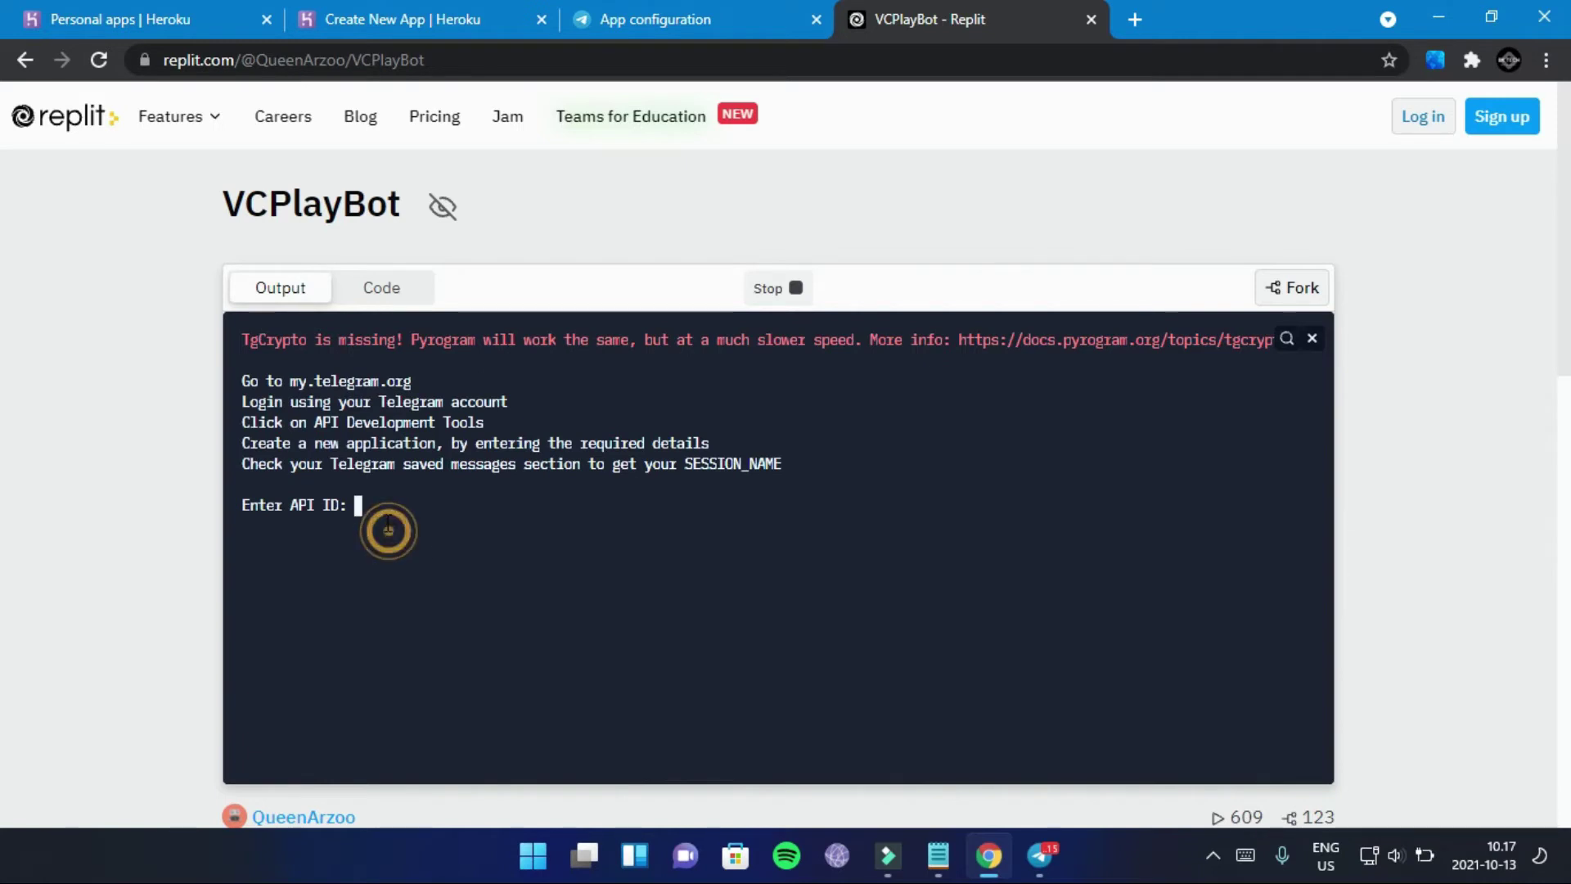
click(672, 31)
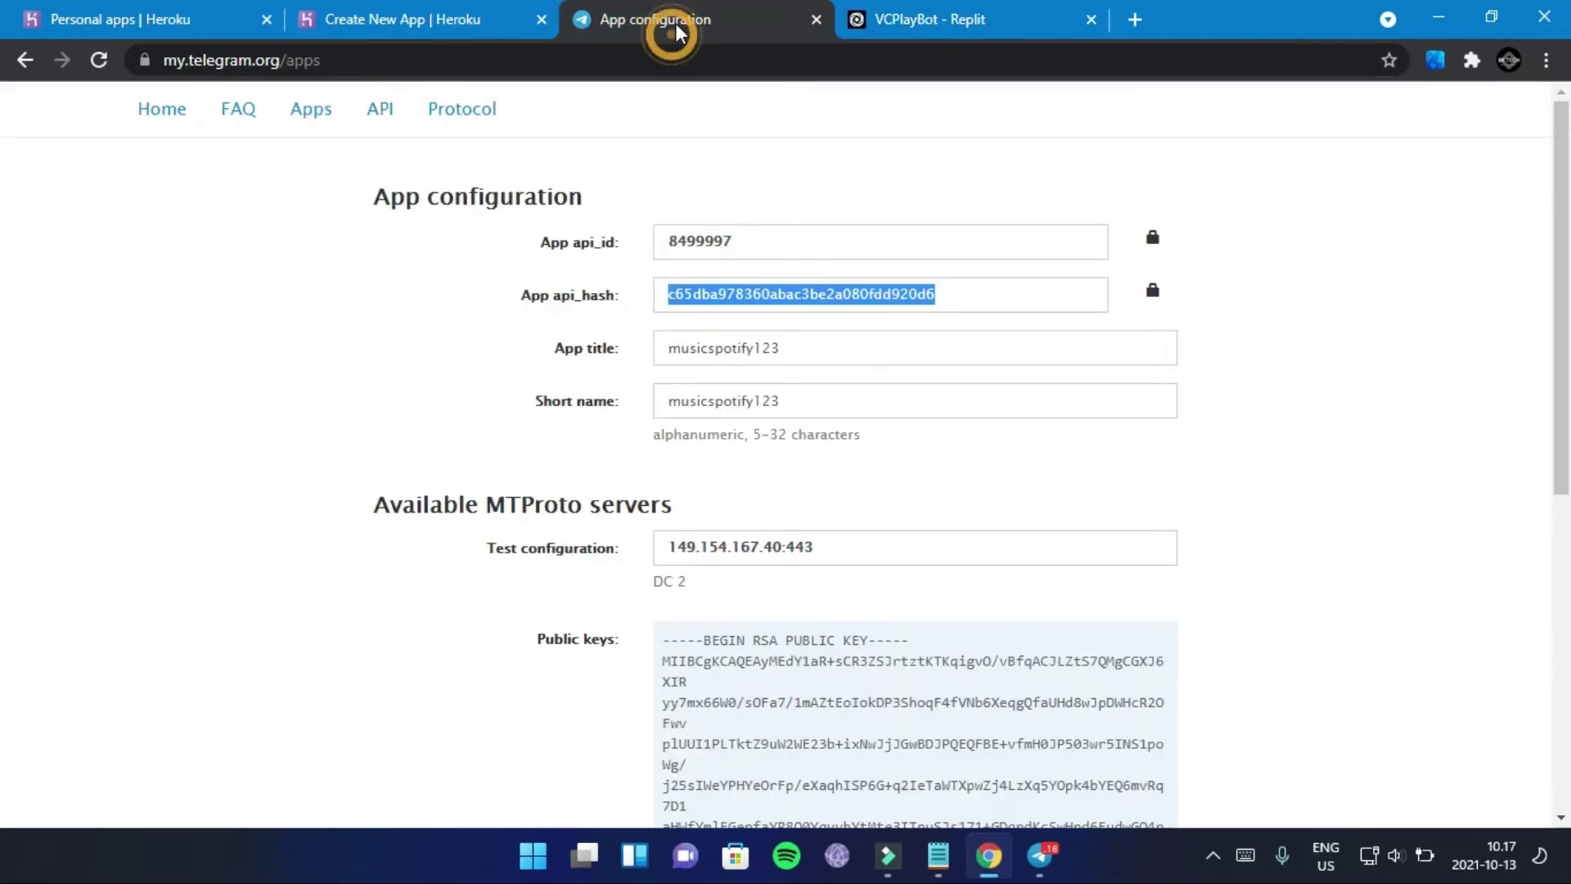
drag(743, 245, 673, 234)
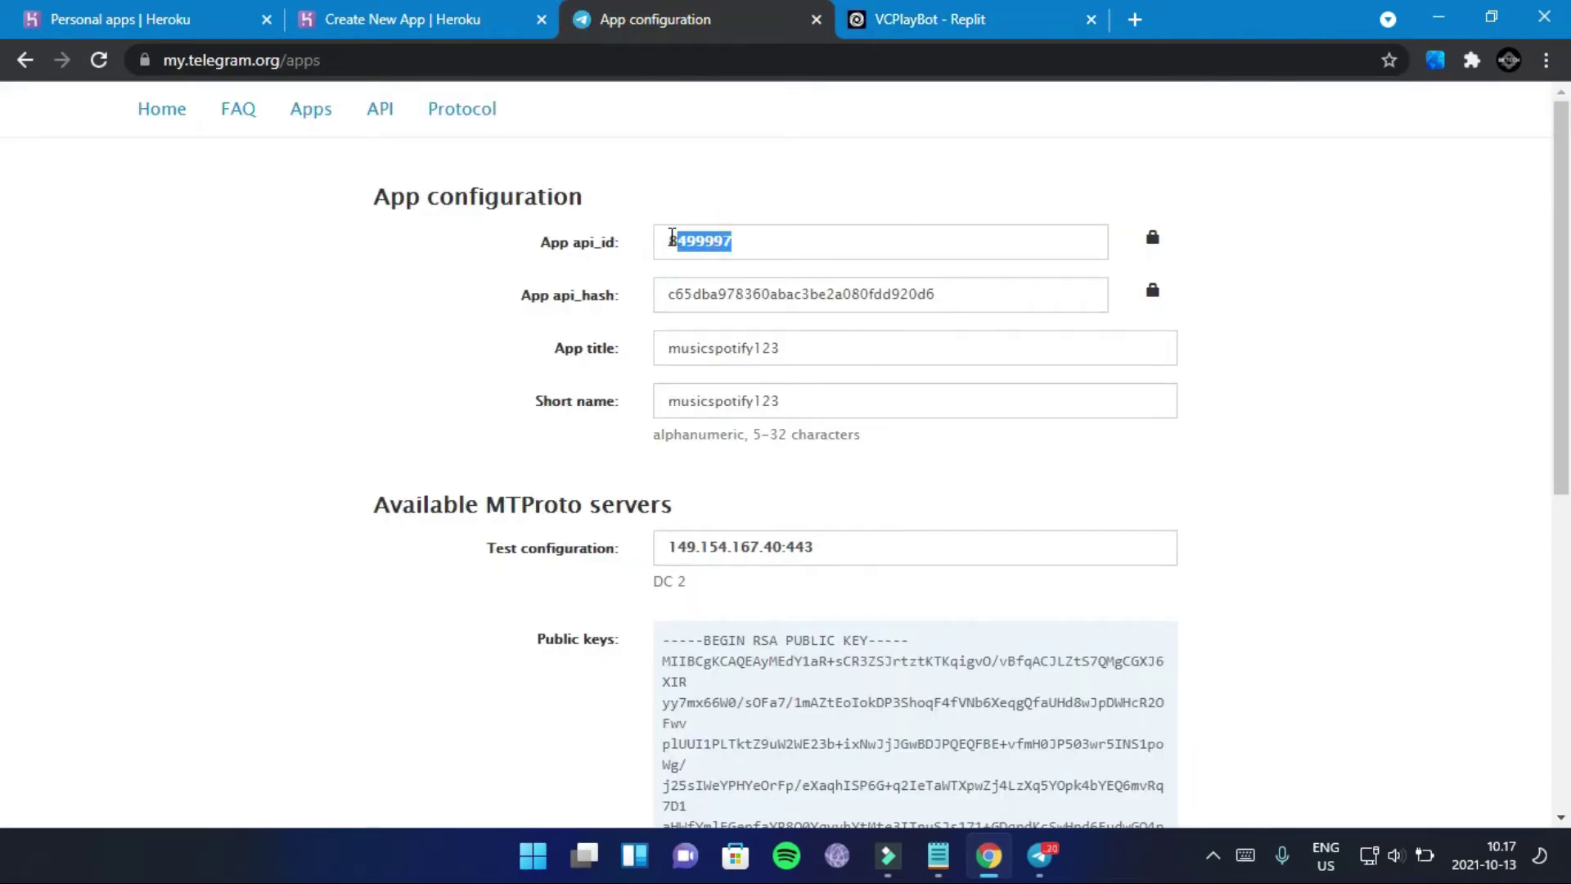
right_click(696, 237)
click(733, 255)
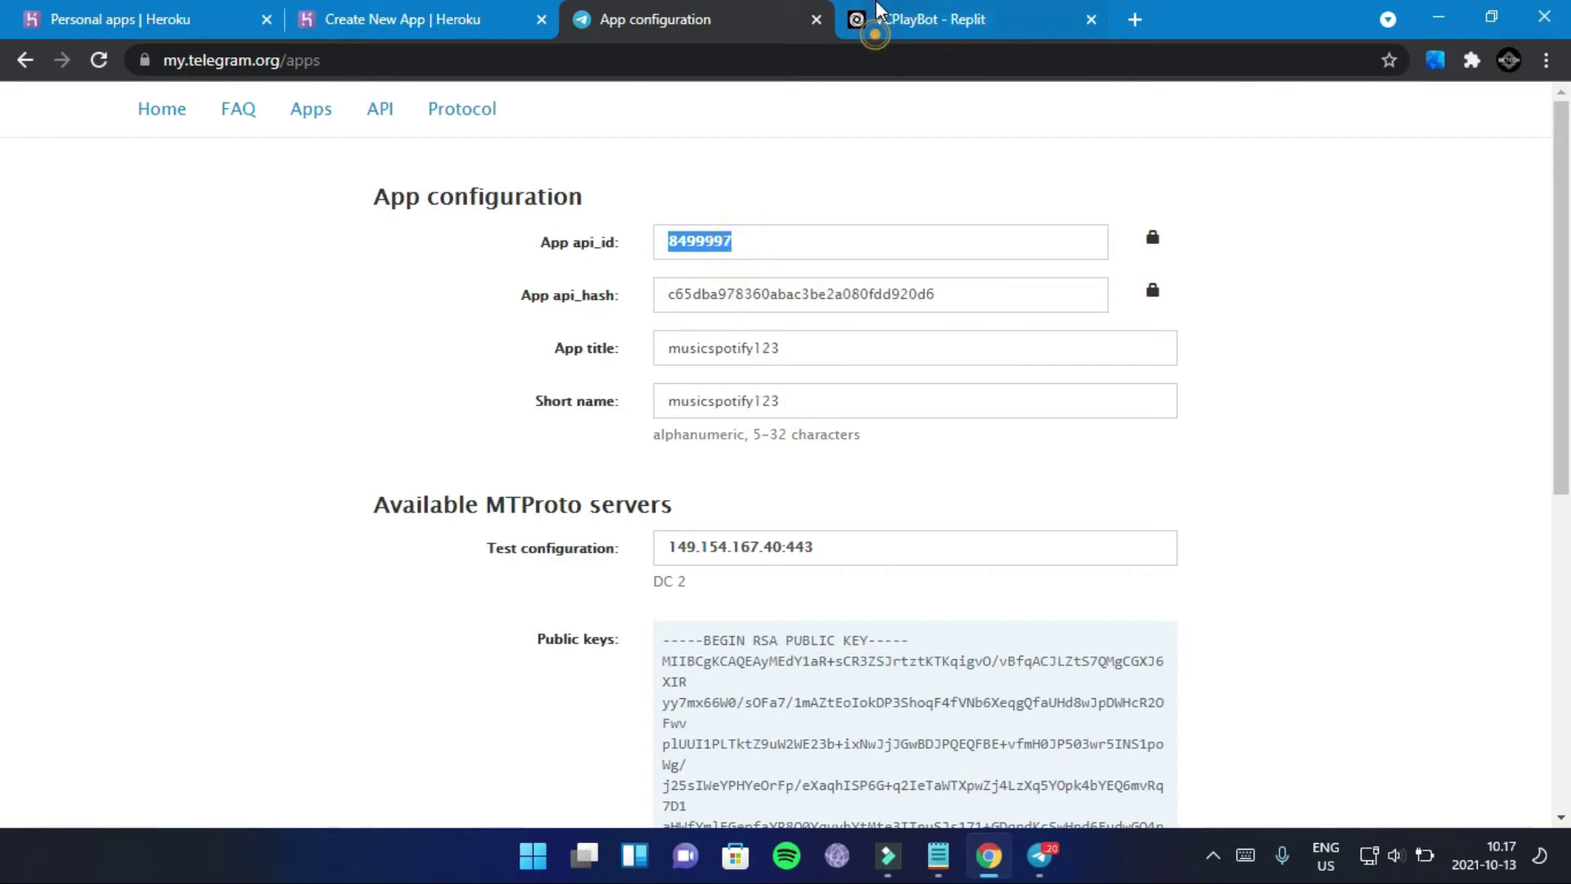
click(868, 20)
right_click(420, 533)
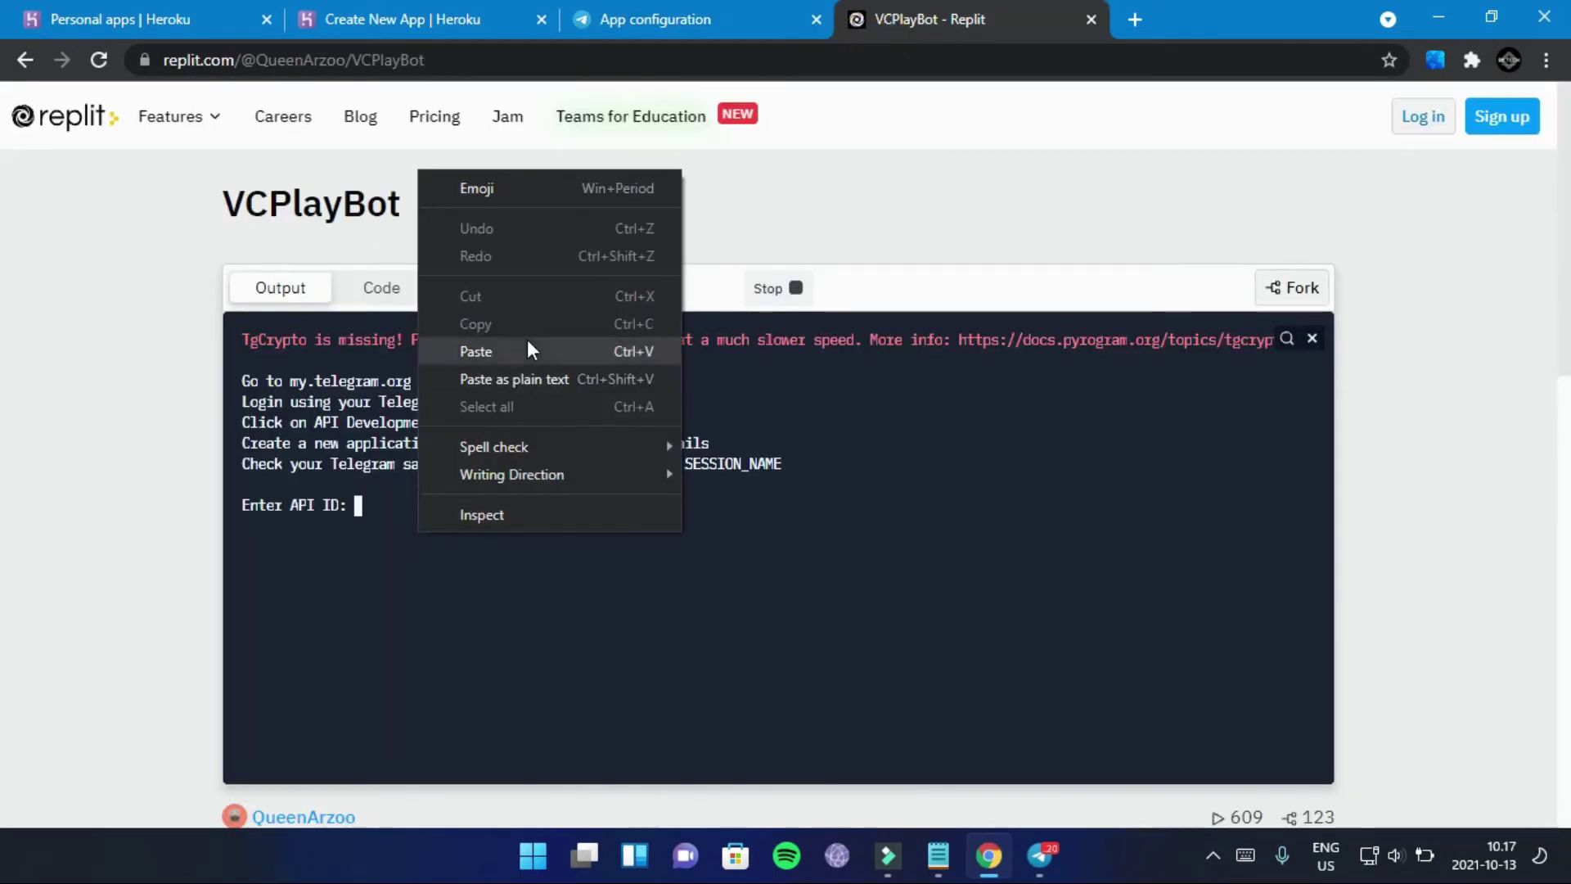
click(527, 350)
key(Return)
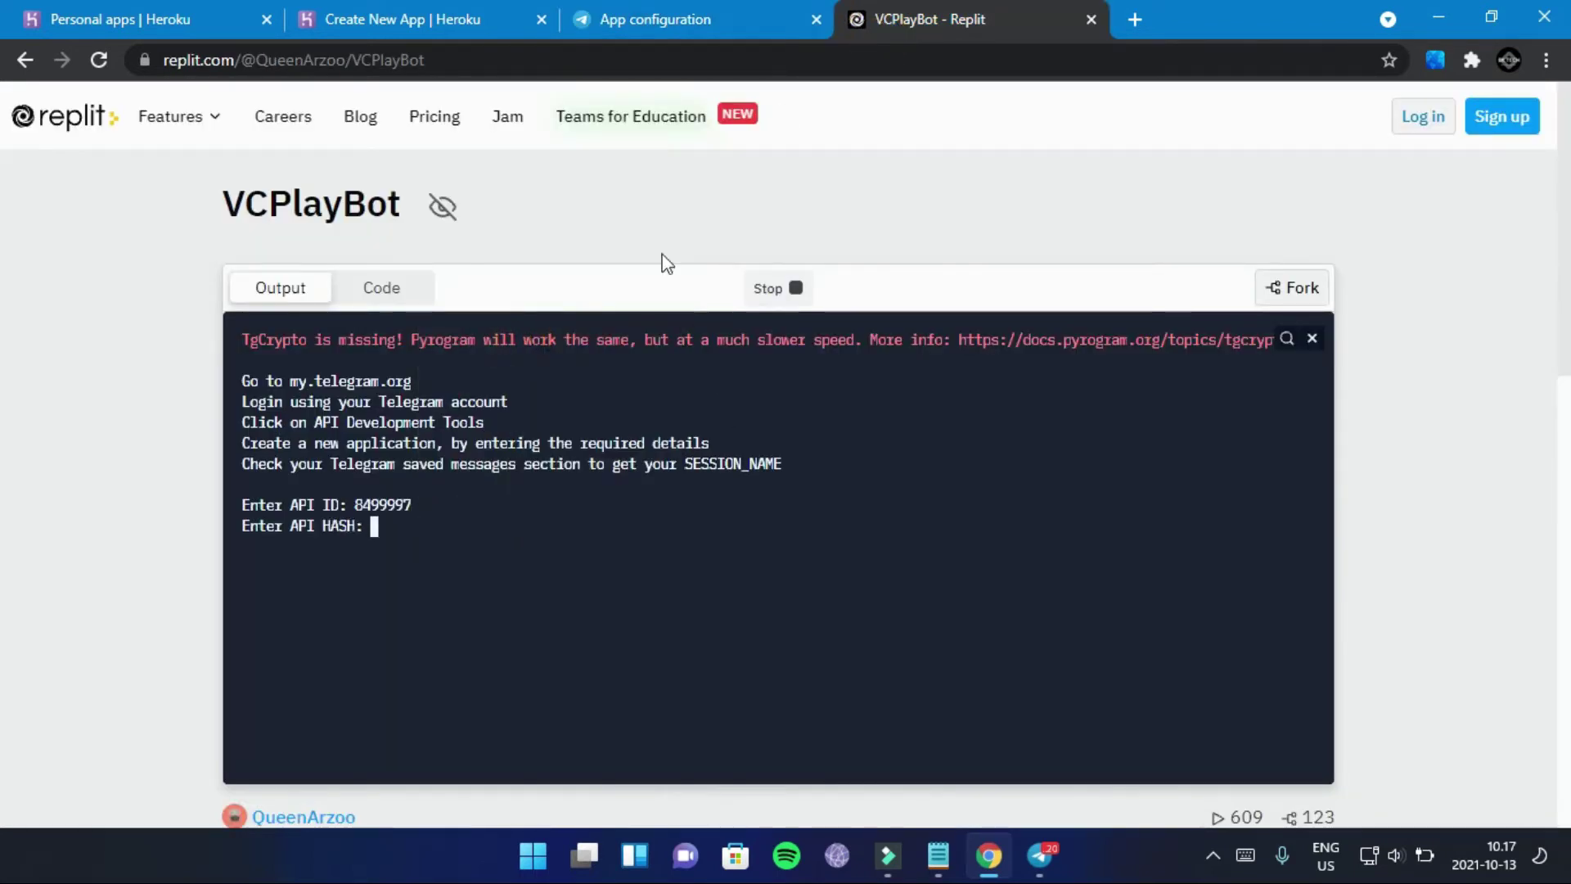
- Copy the App api_hash from the Telegram app configuration page and submit it at the repl's API HASH prompt
click(734, 19)
drag(671, 294, 934, 293)
right_click(899, 291)
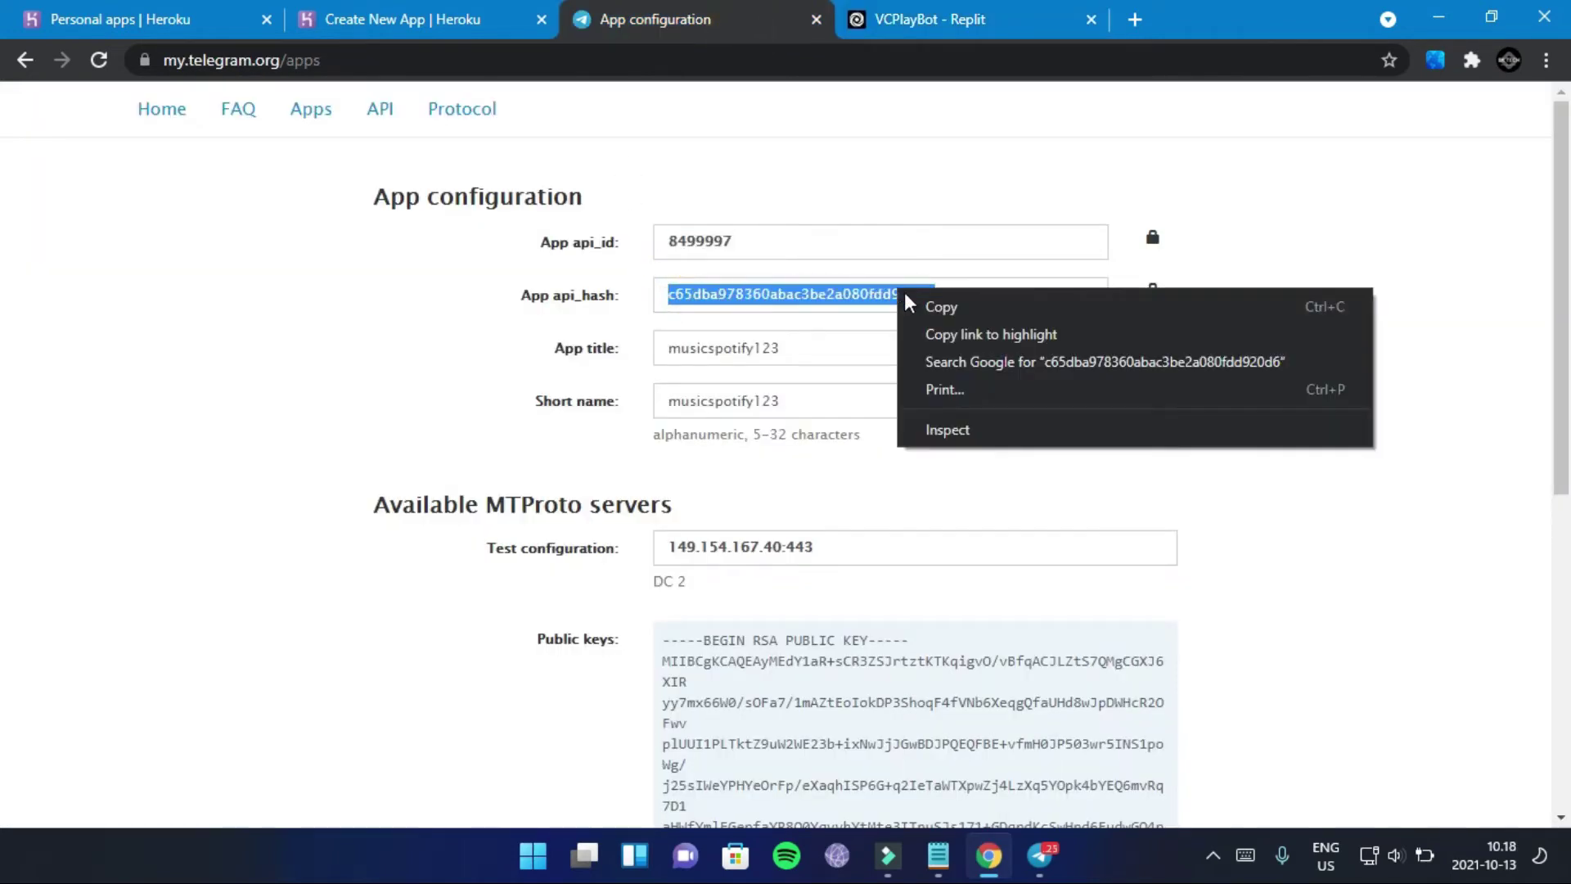
click(919, 308)
click(925, 20)
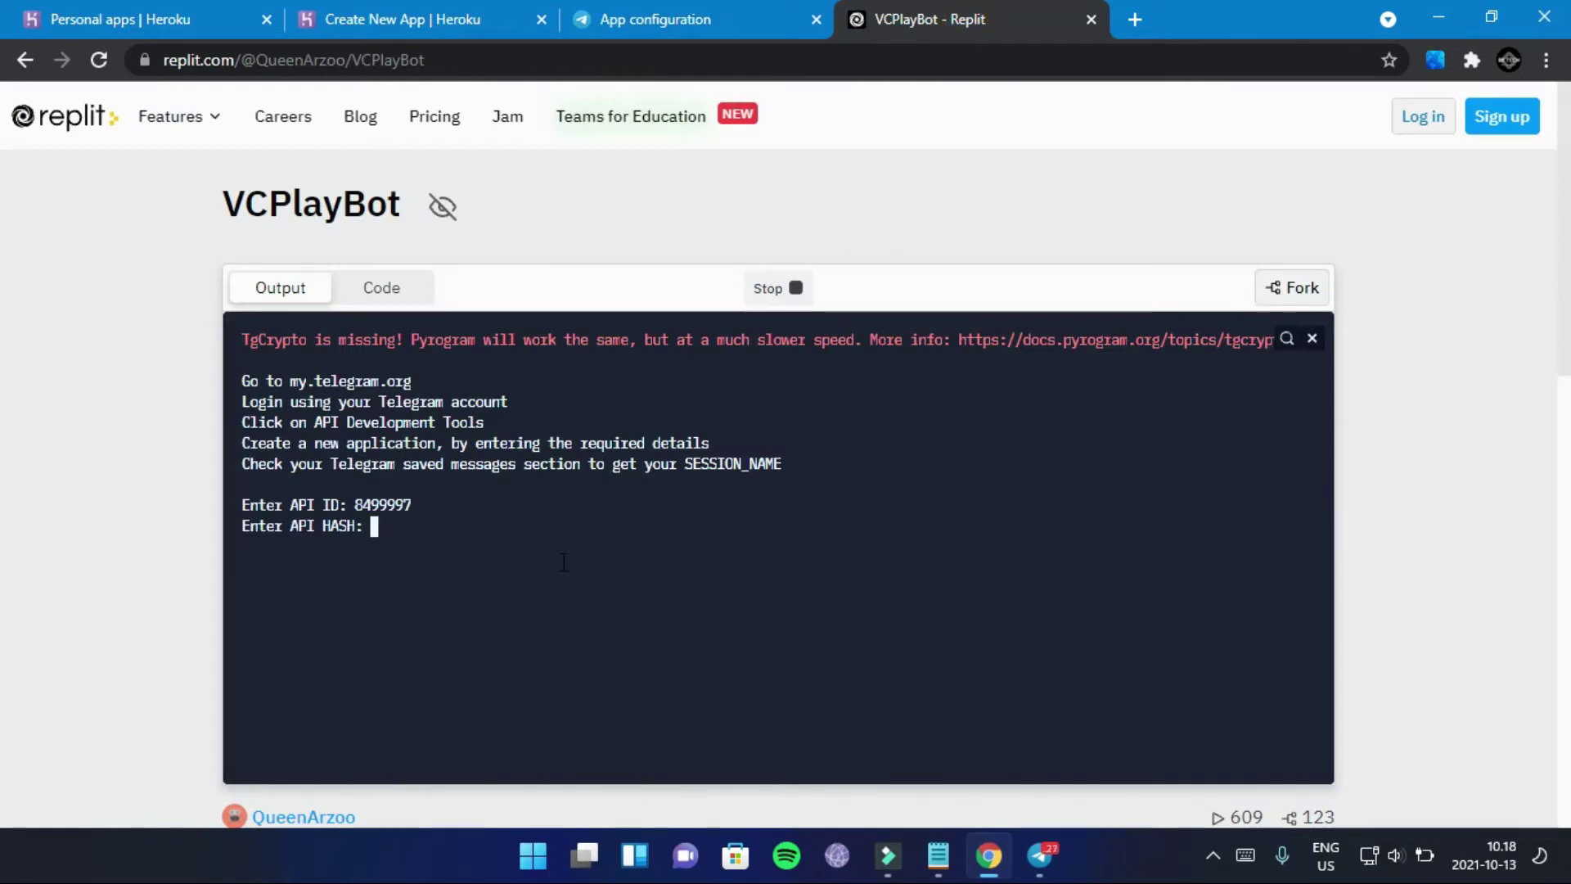
right_click(422, 527)
click(474, 345)
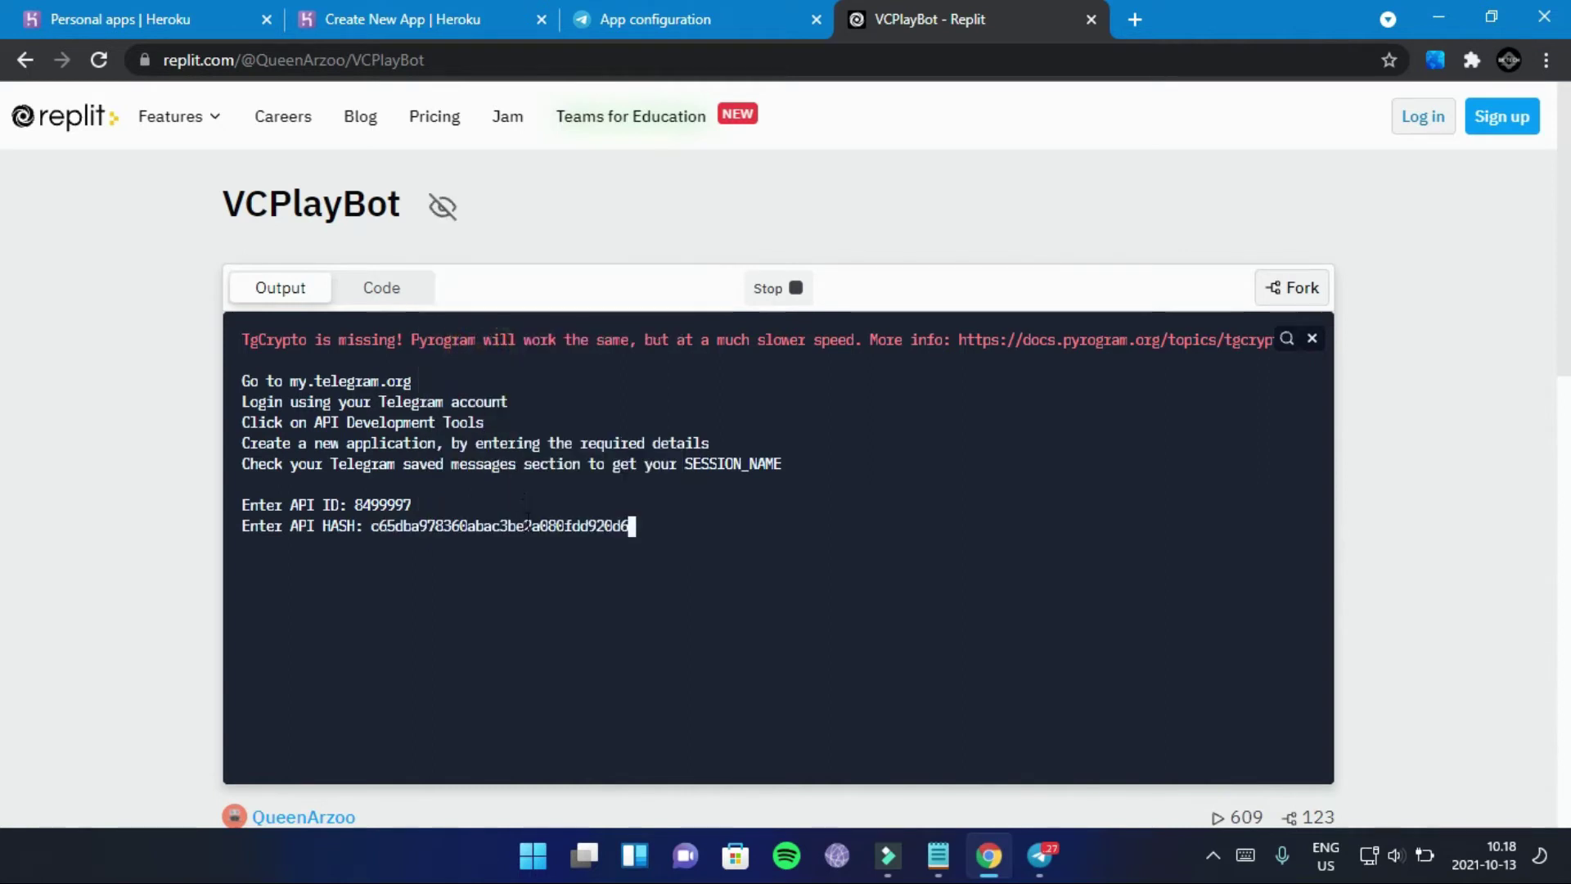
key(Return)
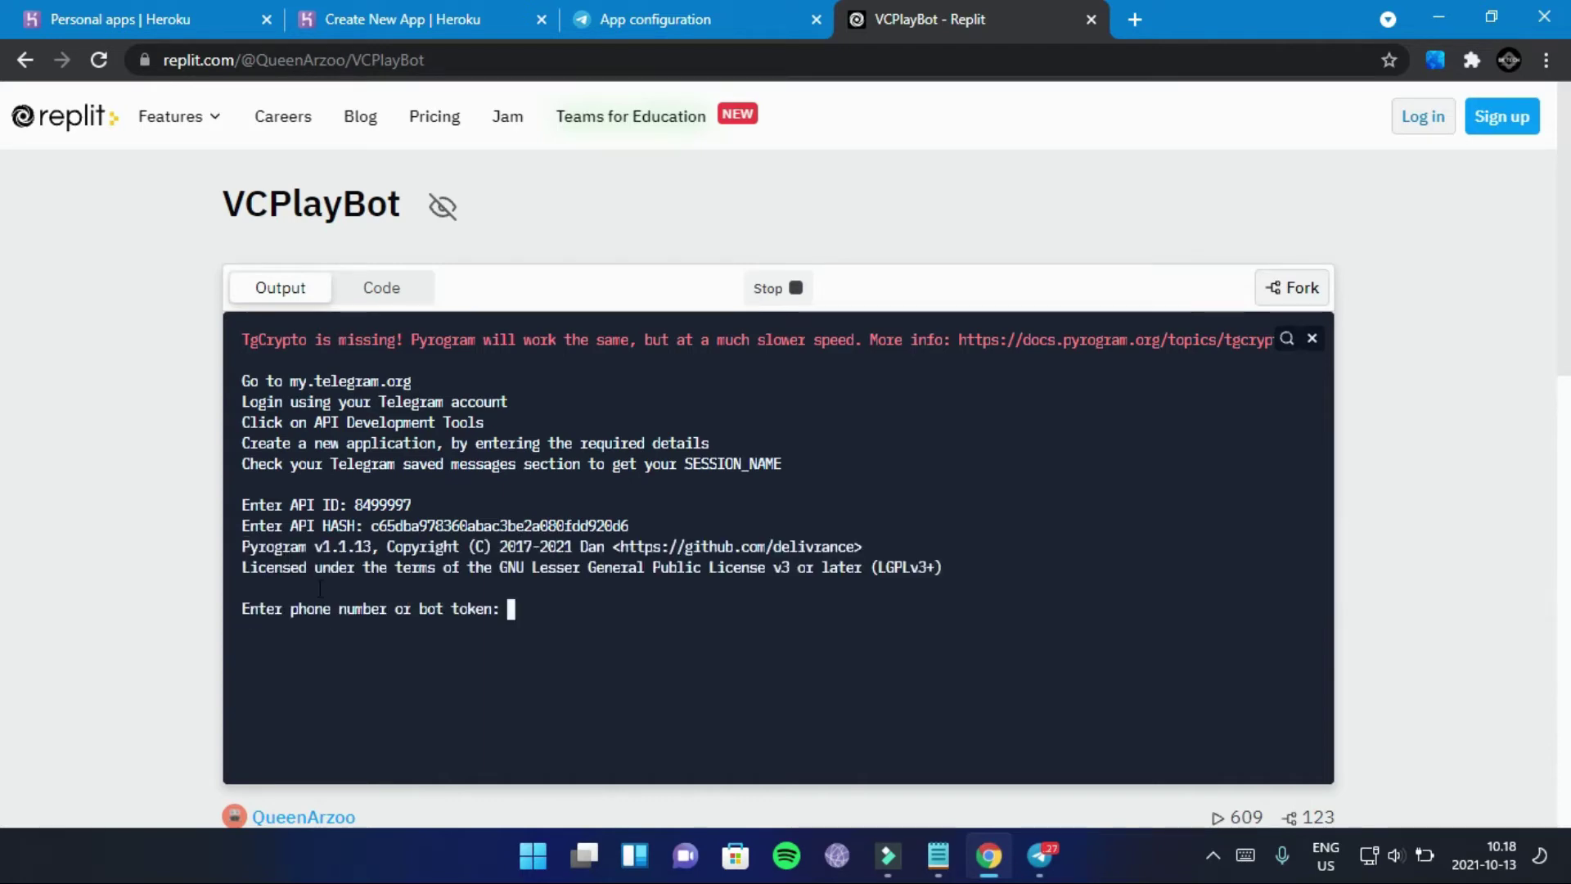
- Switch to Telegram, copy the account's phone number from the profile info, and return to the Replit page
click(1040, 857)
click(46, 55)
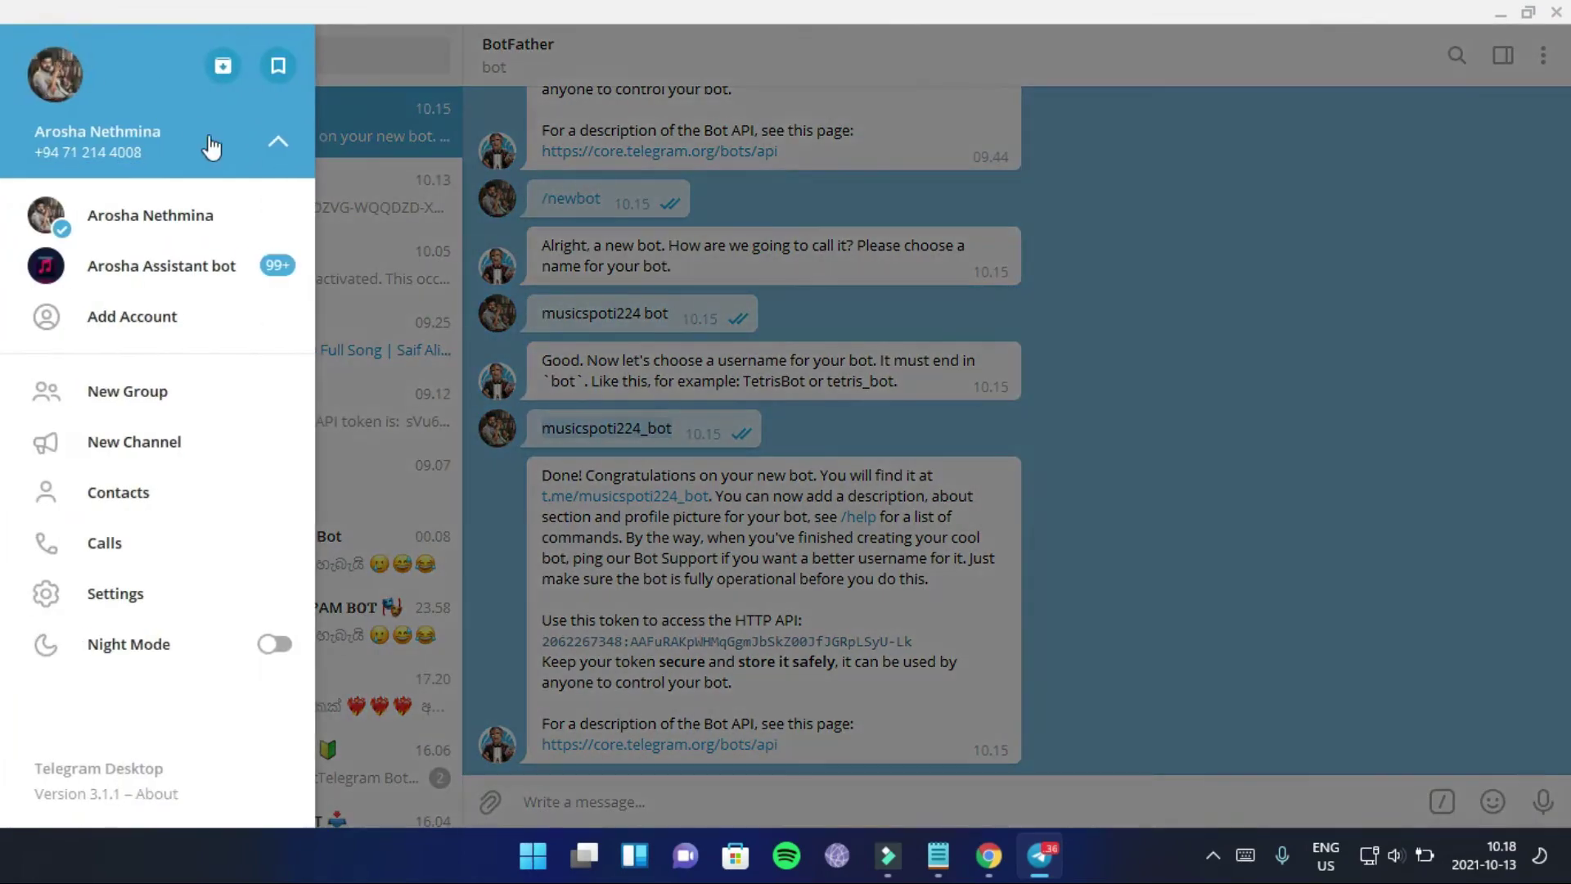
click(195, 582)
click(668, 318)
click(1309, 280)
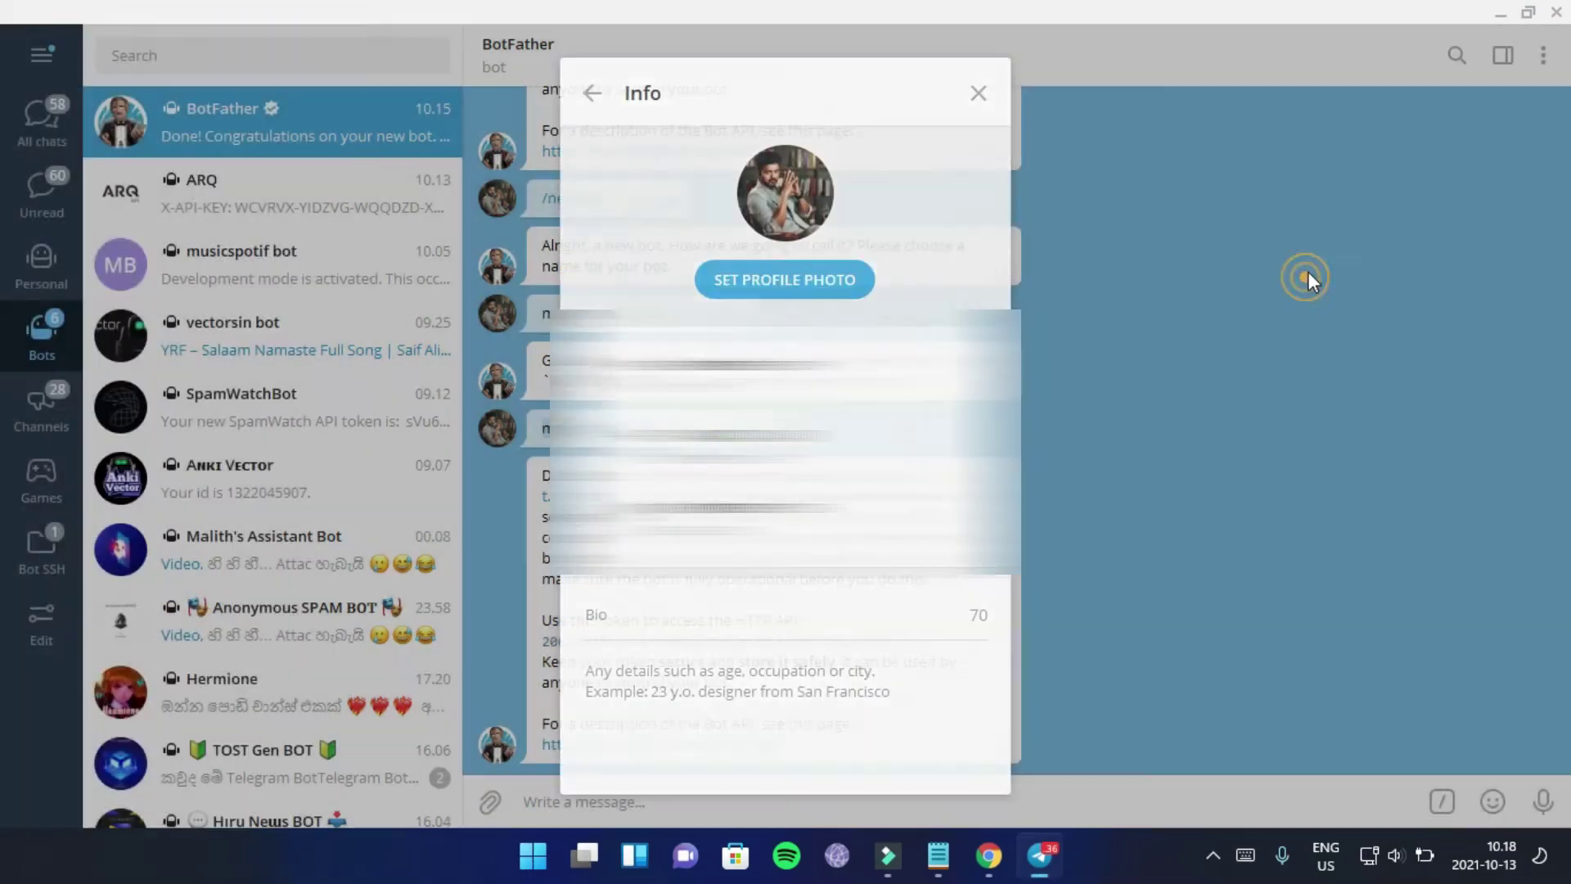
click(1528, 12)
click(1307, 129)
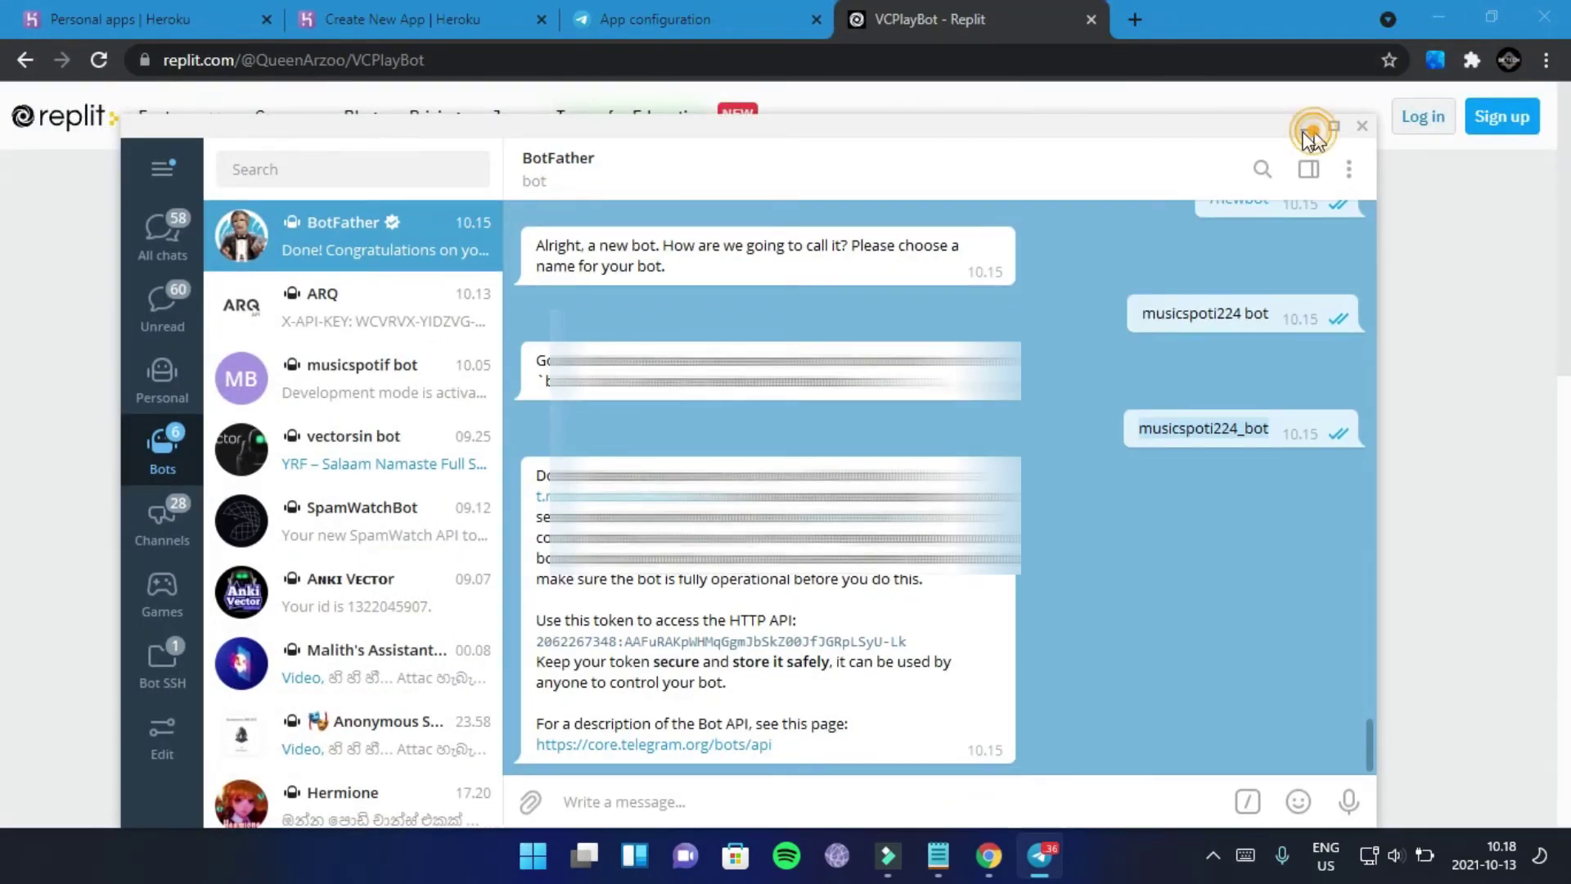
- Submit the copied phone number at the repl's login prompt and confirm it with y
right_click(602, 607)
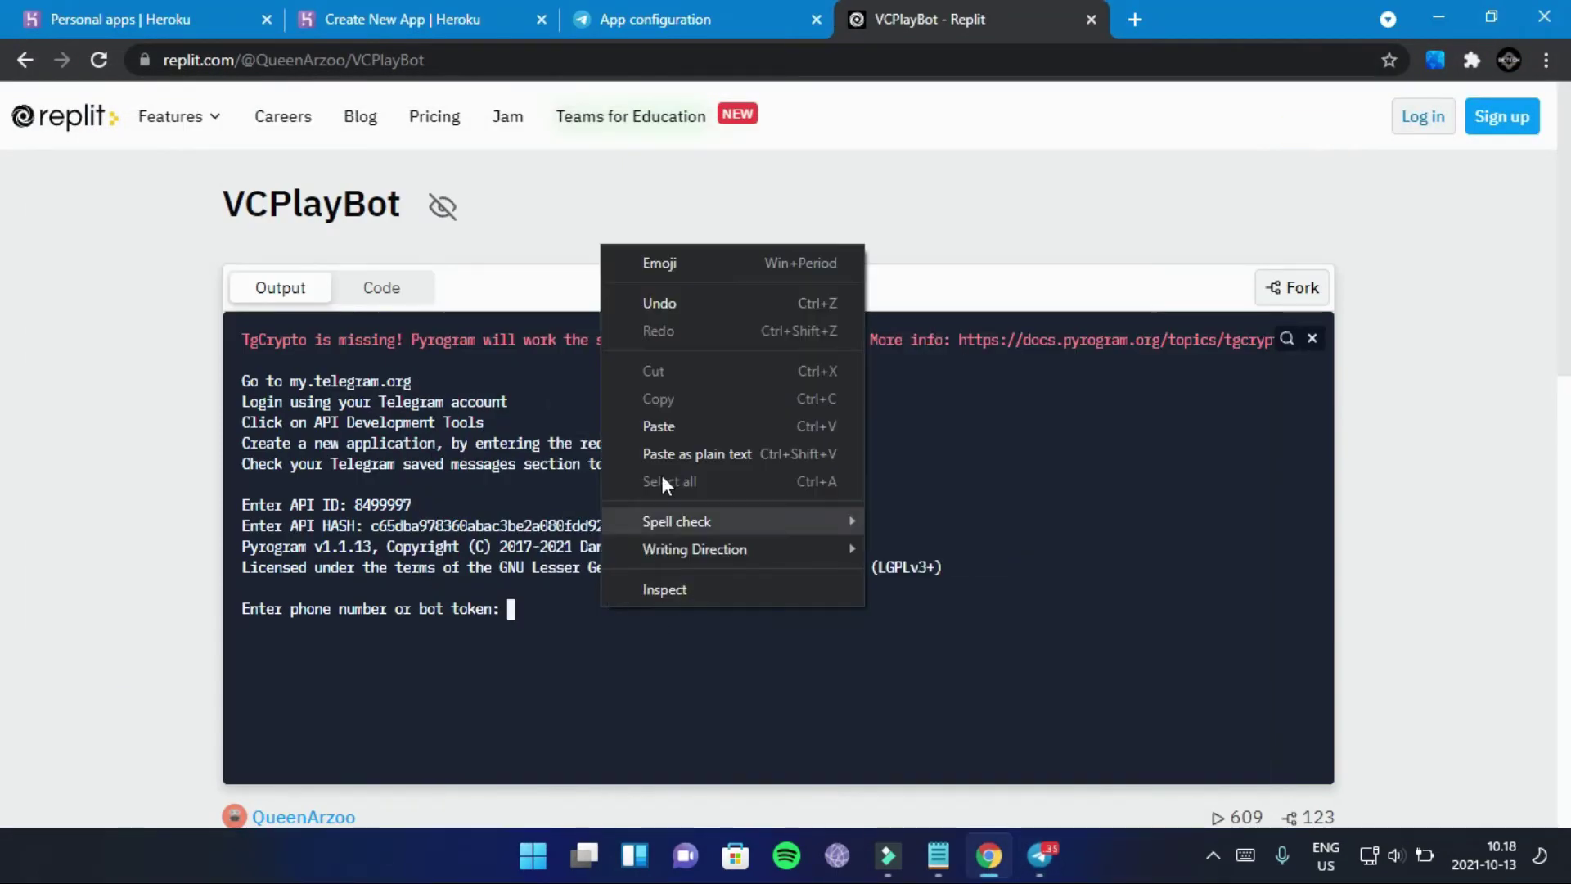
click(690, 424)
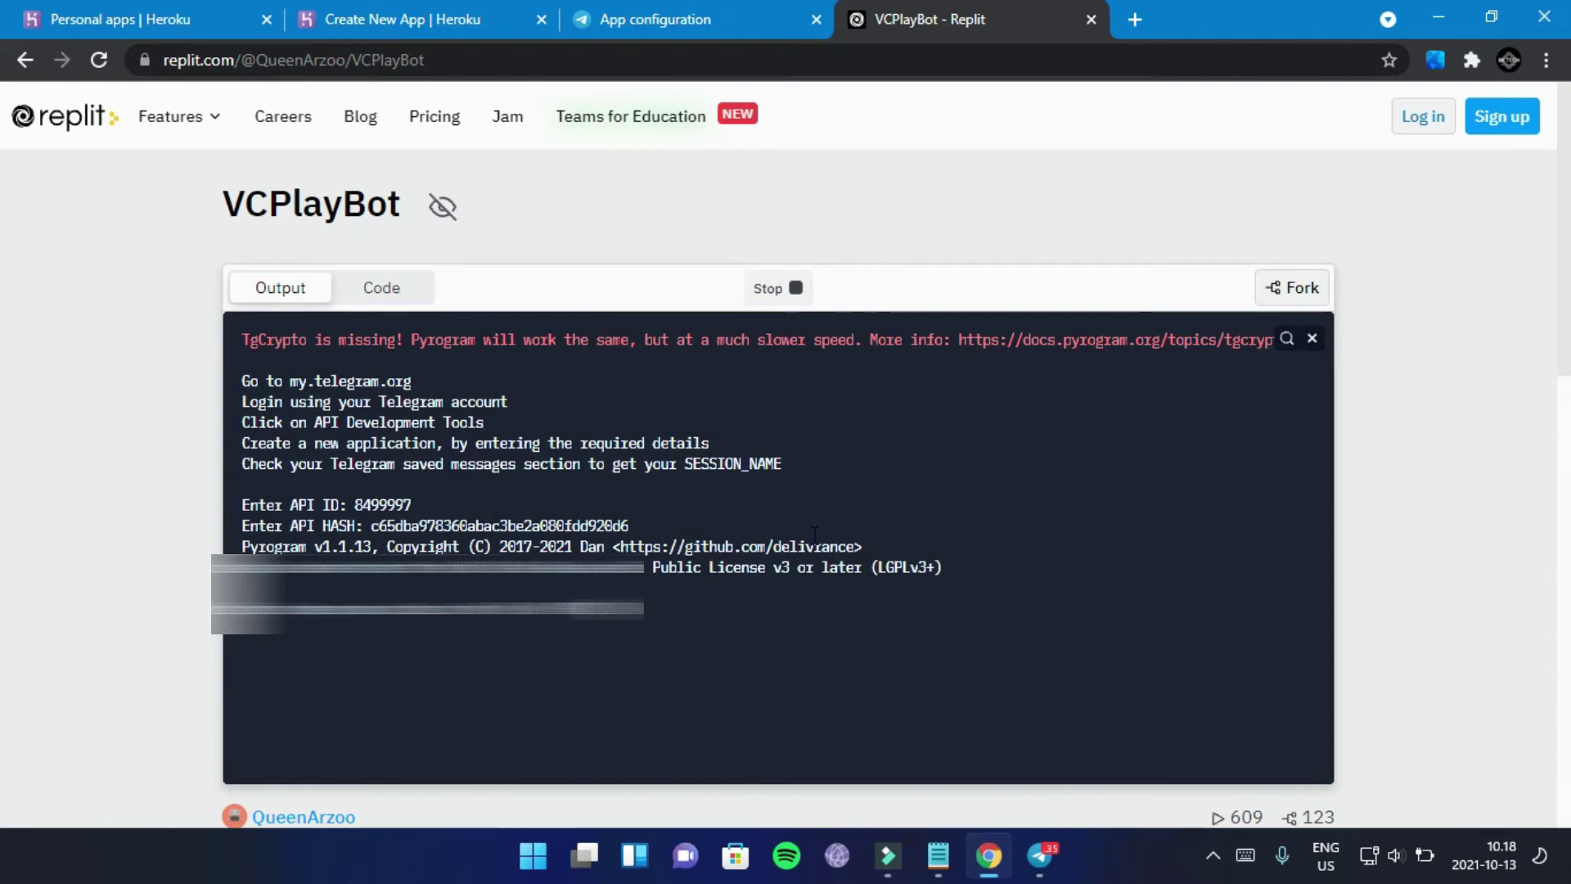
key(Return)
text(y)
key(Return)
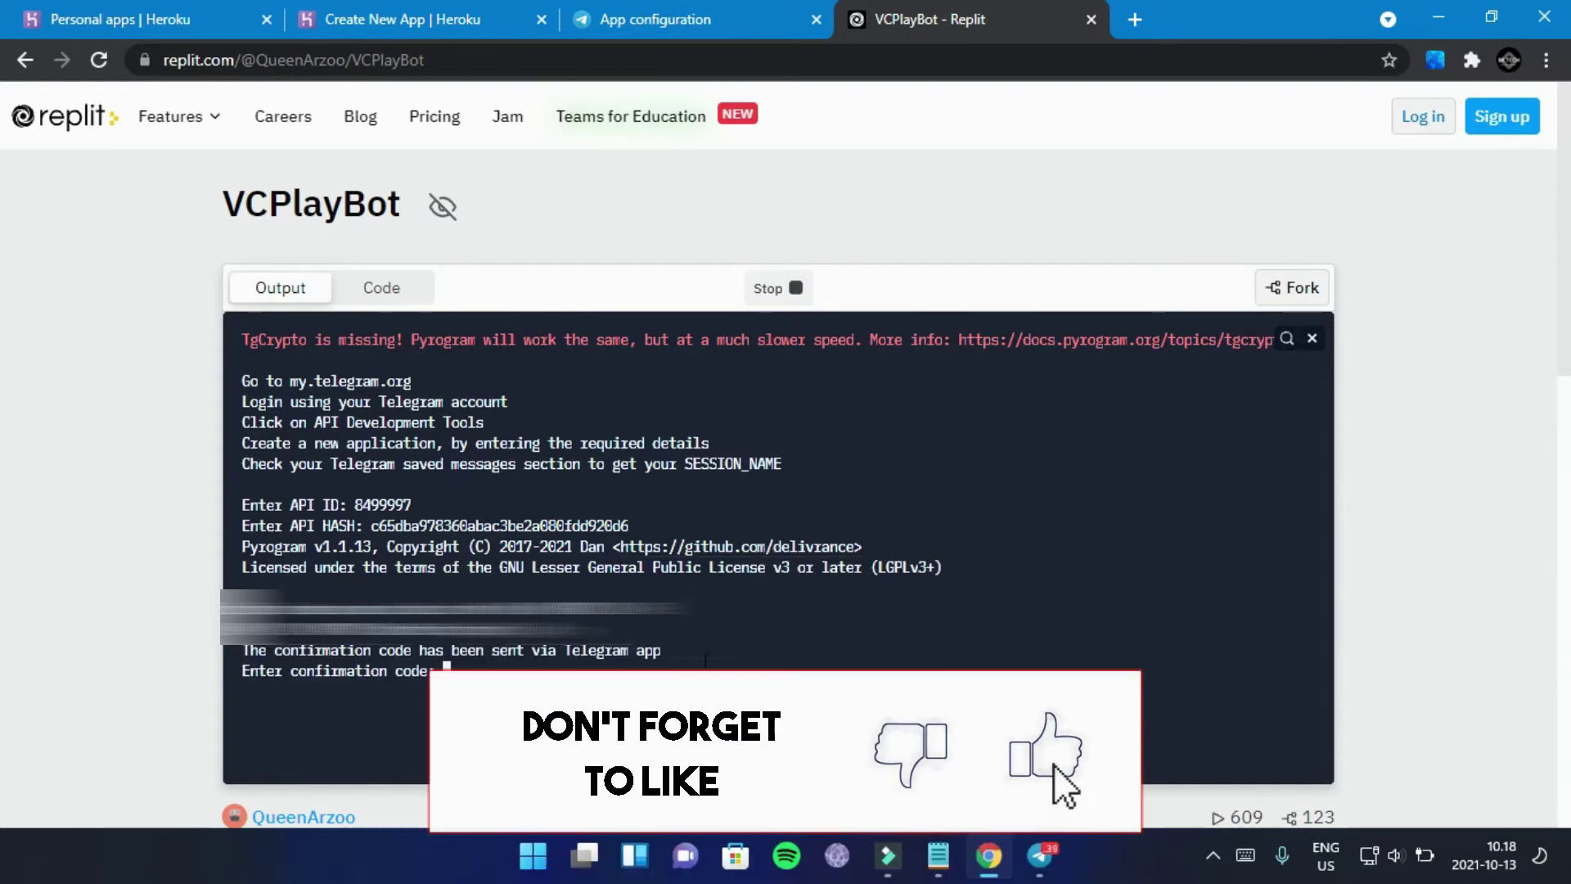
- Switch to Telegram, copy the login code from the Telegram service notifications chat, and return to the Replit page
key(alt+Tab)
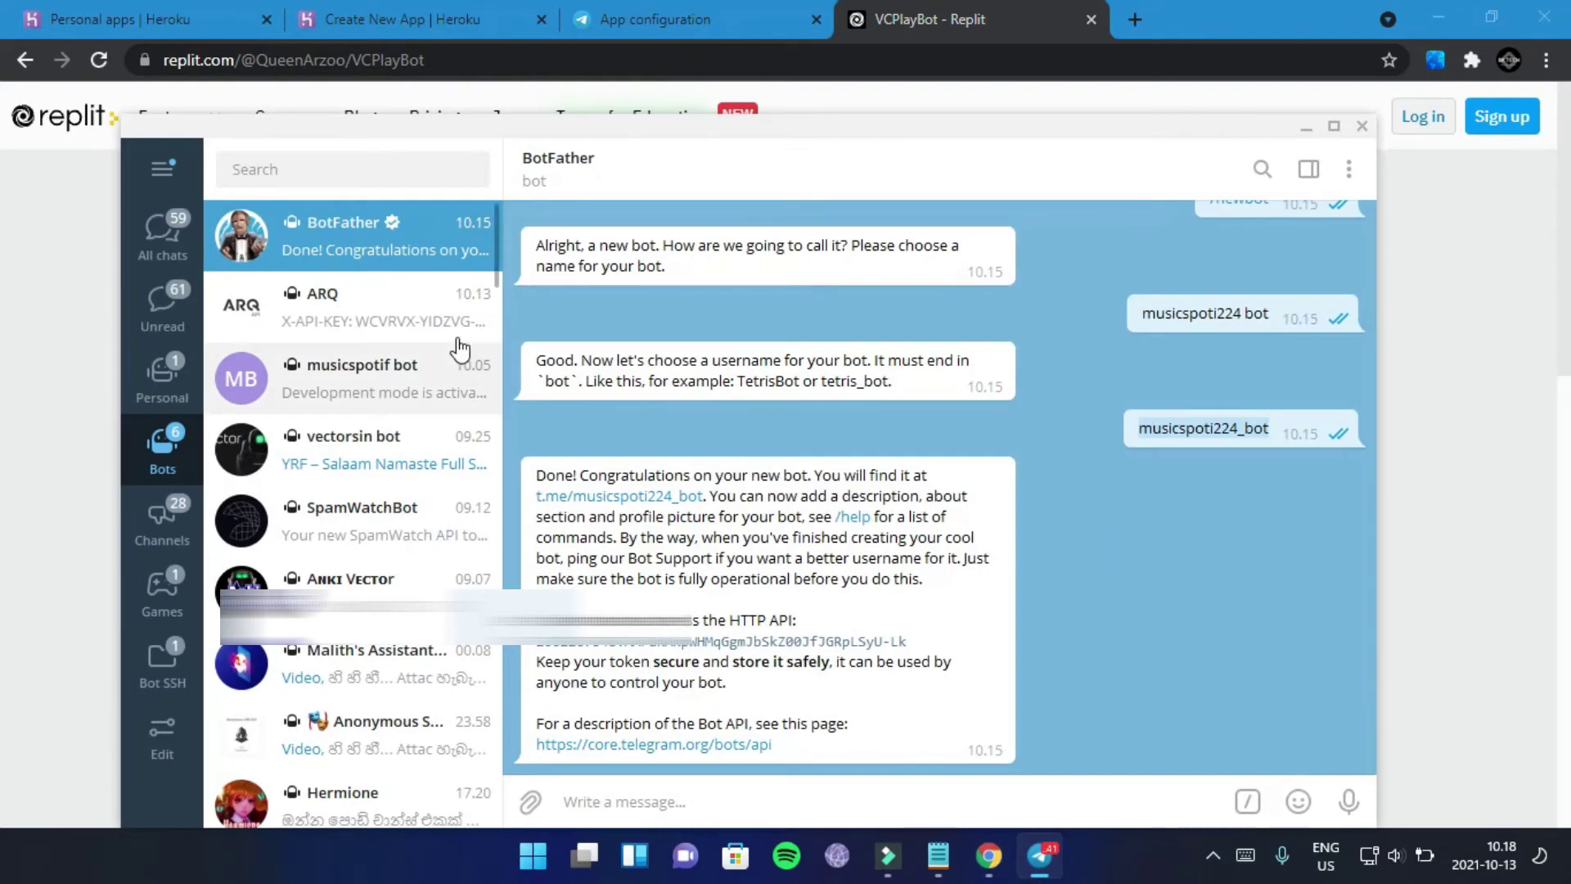
click(175, 236)
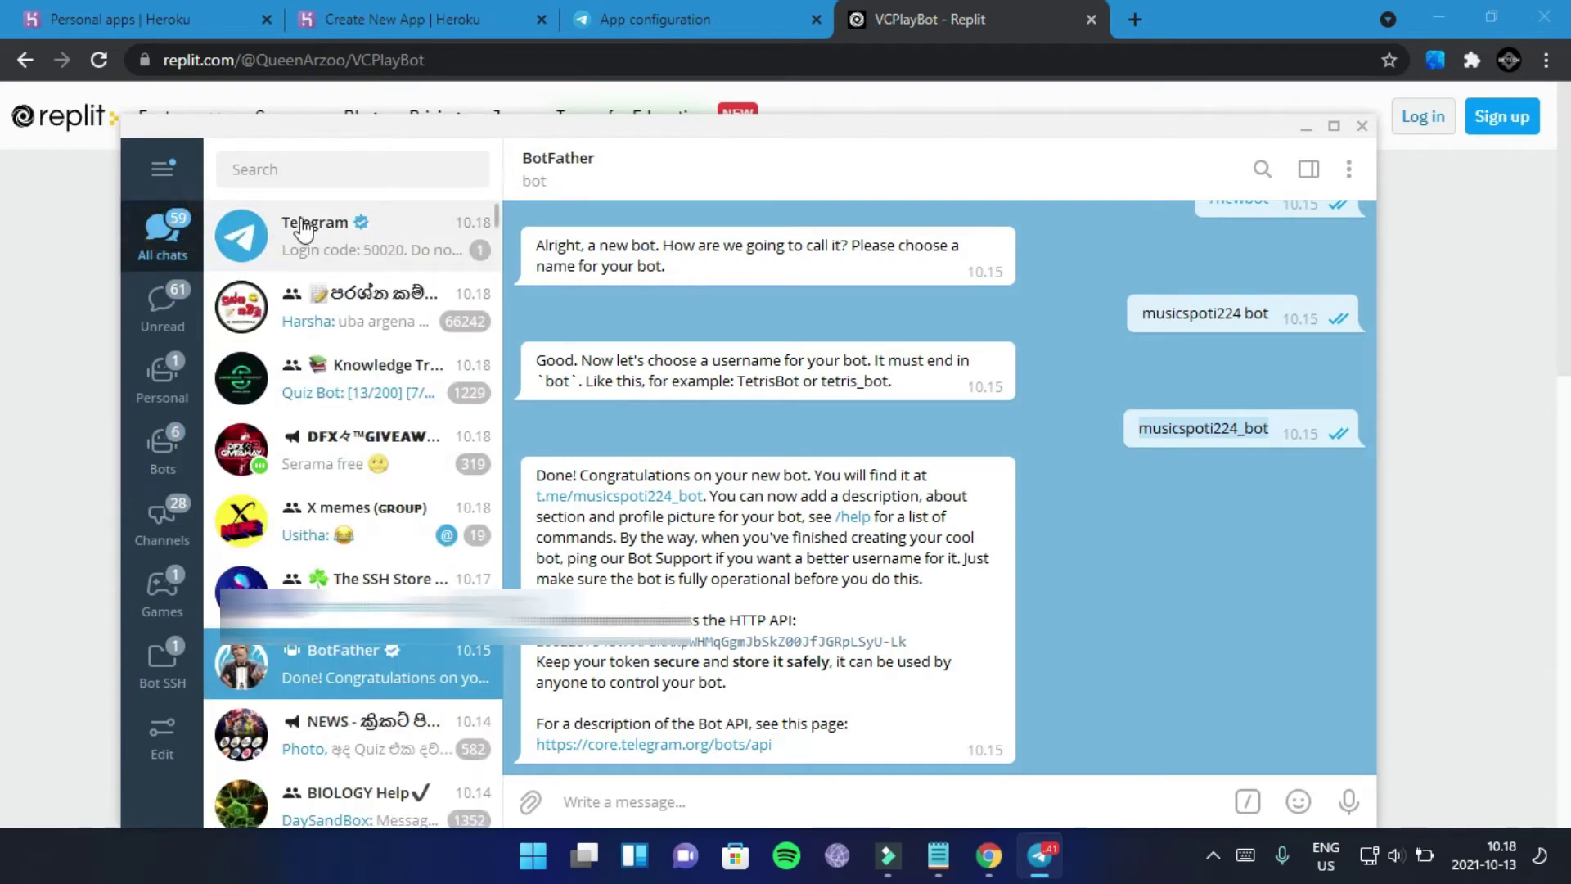
click(333, 219)
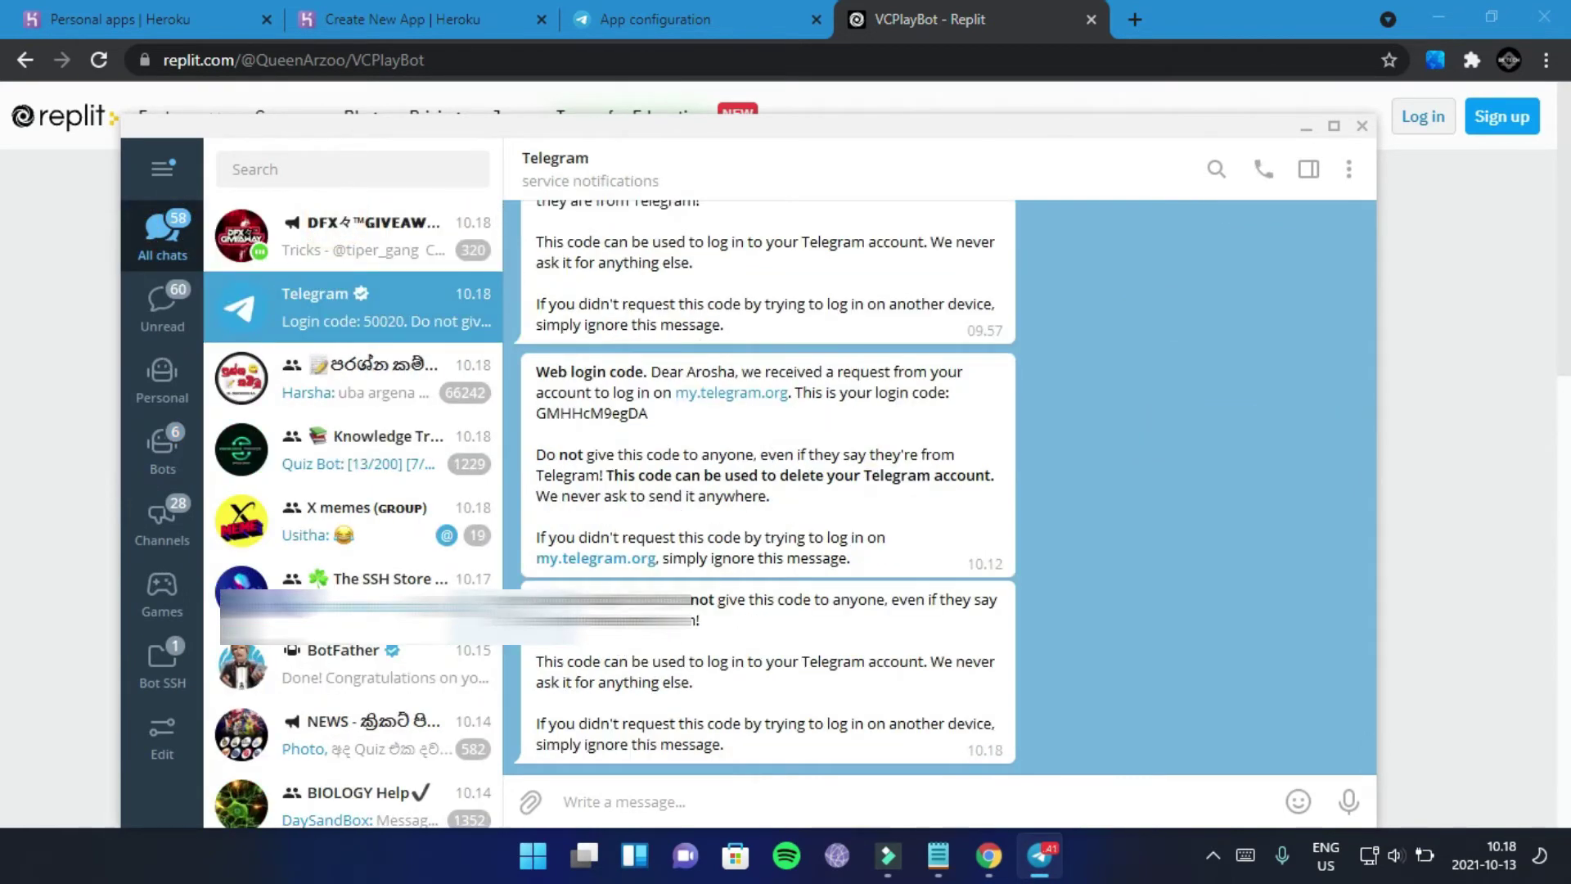
right_click(648, 592)
click(720, 378)
click(35, 575)
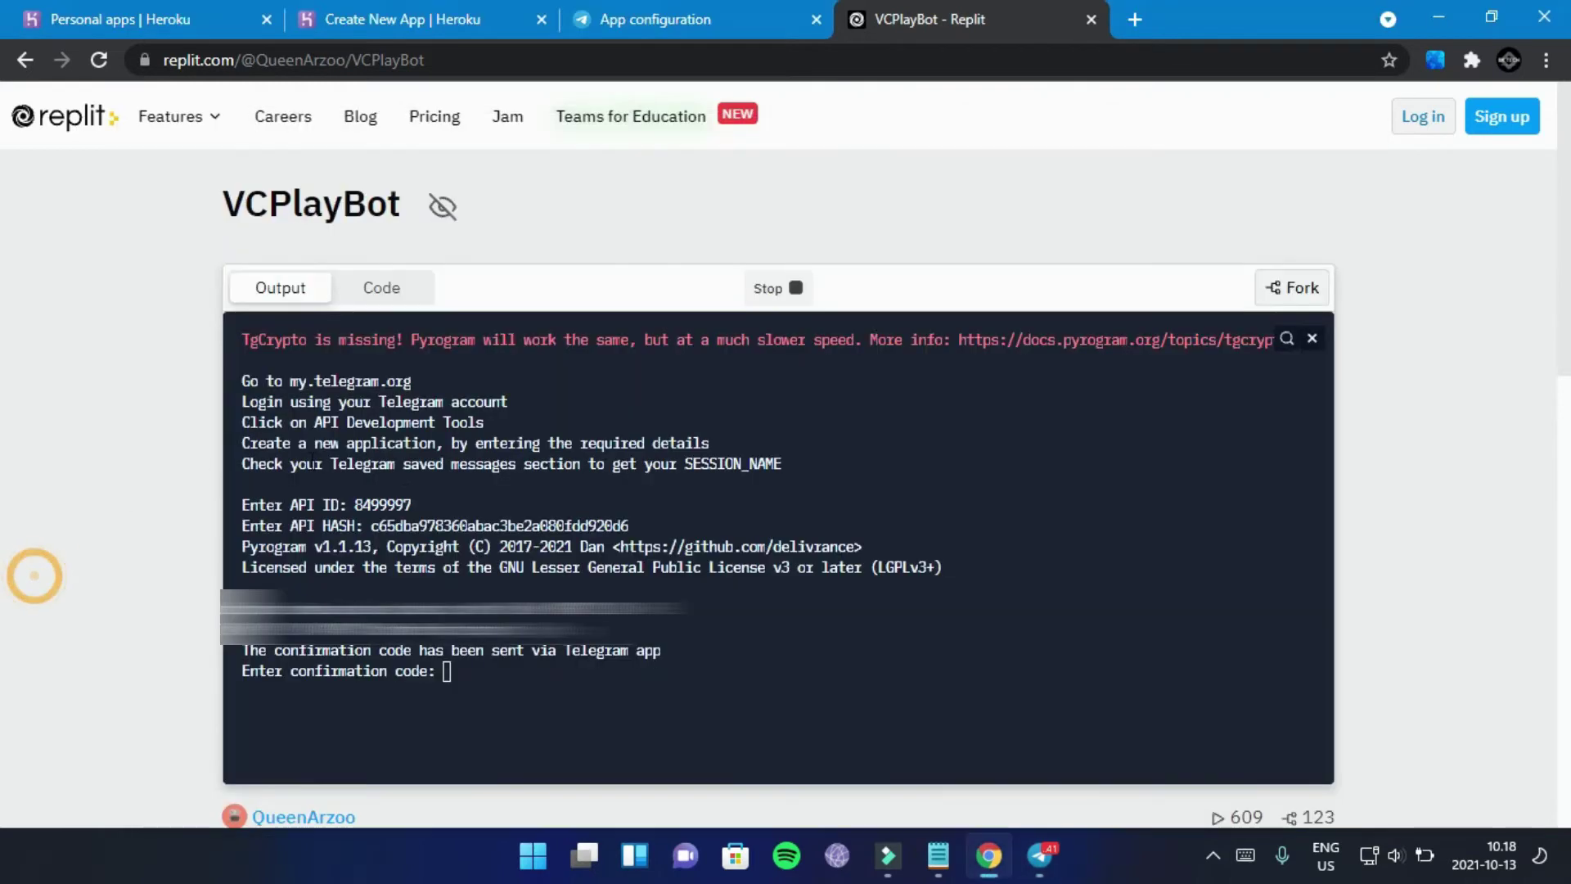
- Paste the copied login code at the repl's confirmation code prompt and submit it to generate the session string
right_click(462, 678)
click(532, 498)
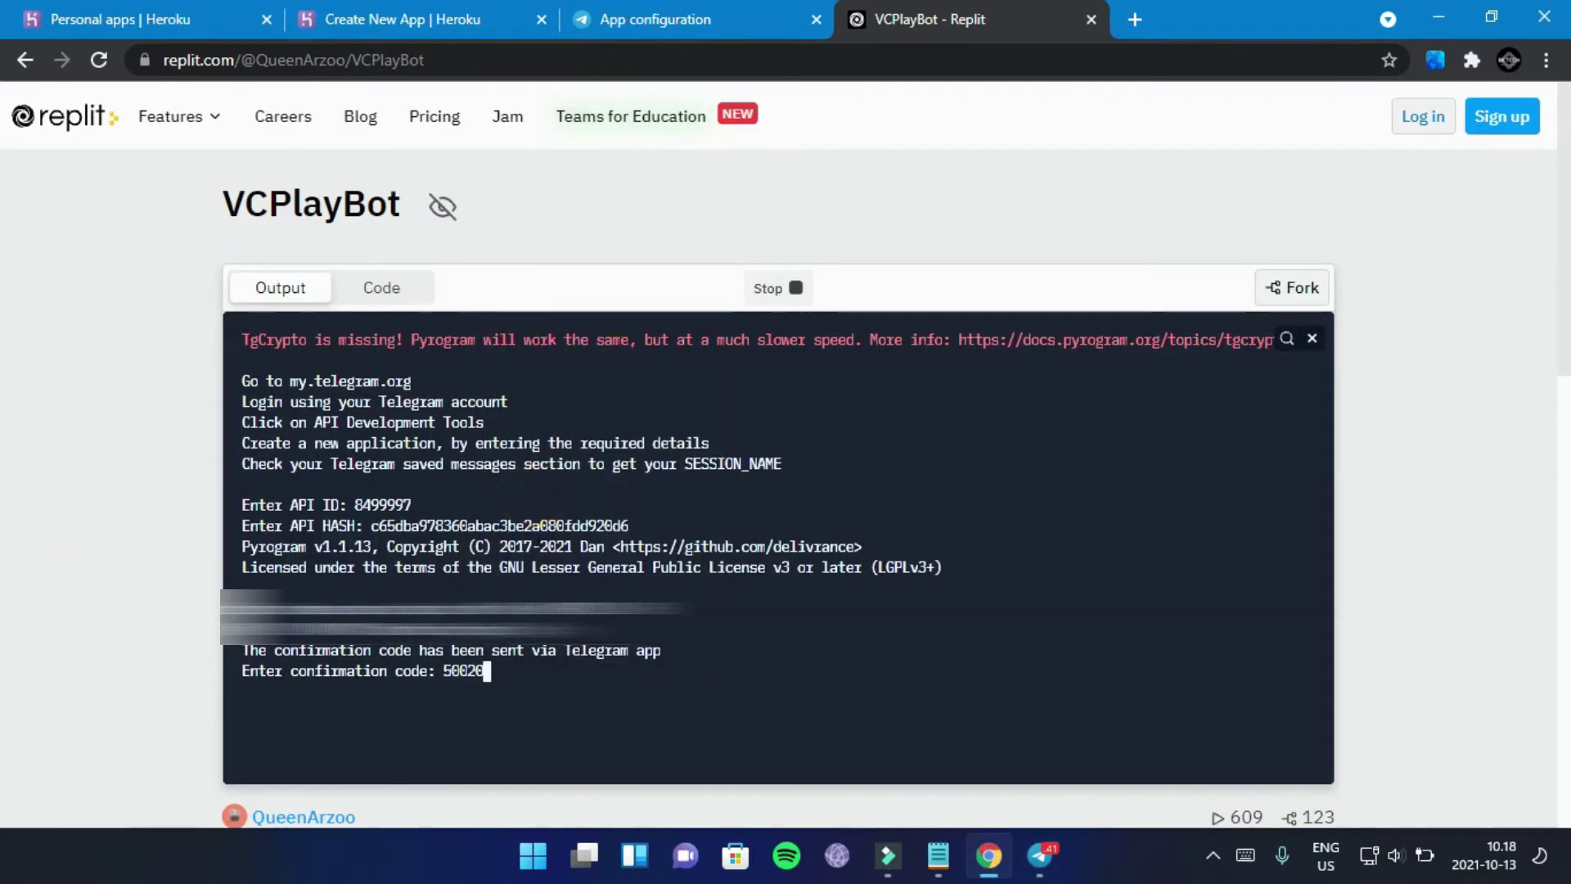
key(Return)
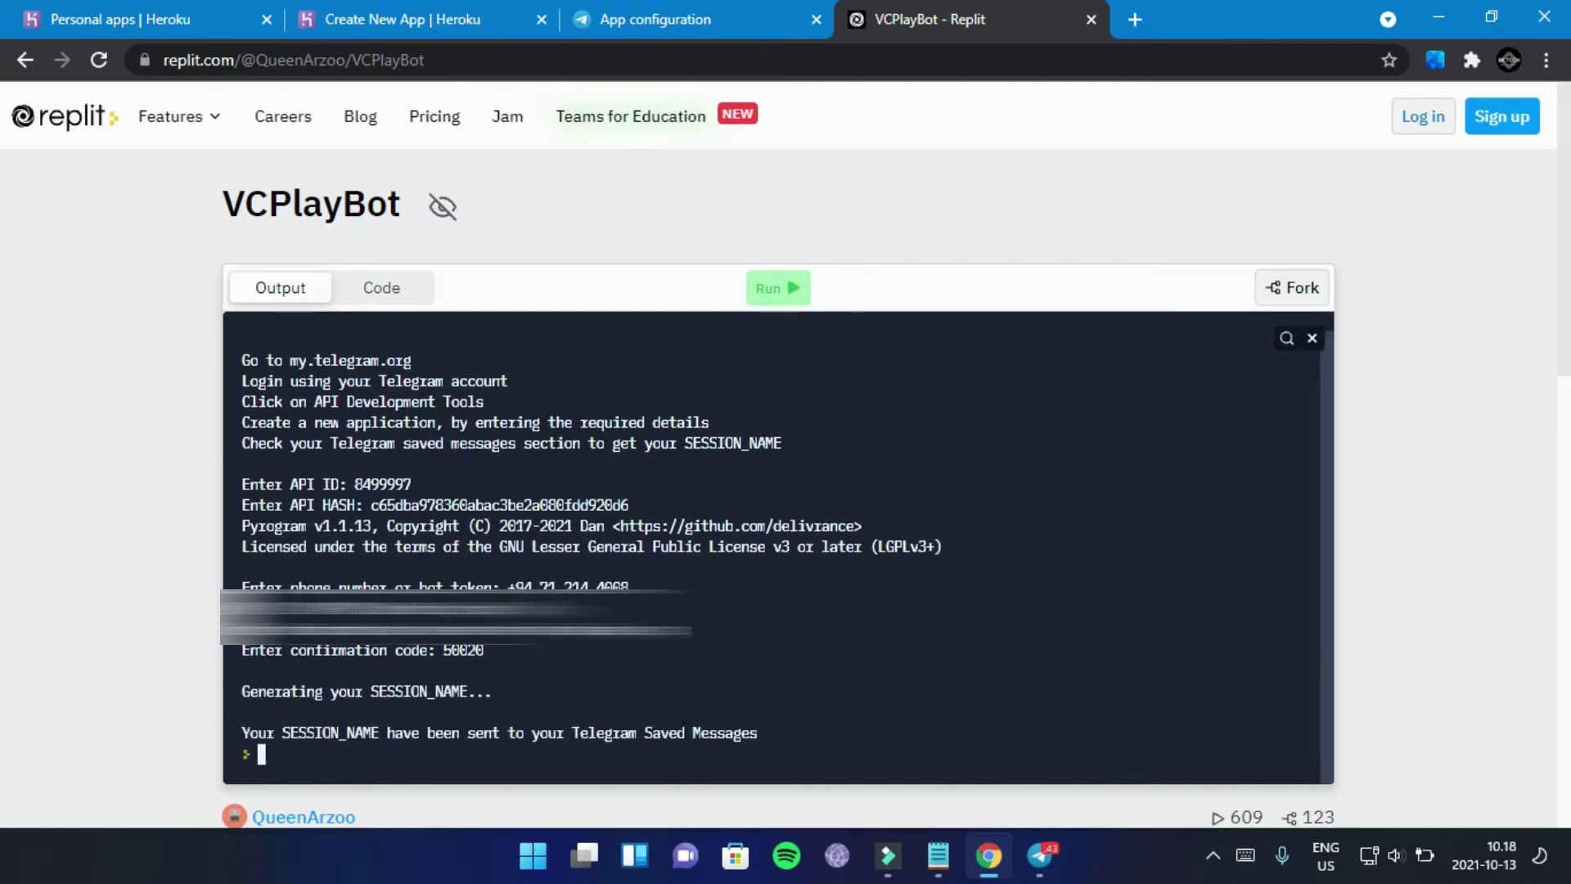
- Switch to Telegram, copy the newest session string from Saved Messages, and return to the browser
click(1039, 855)
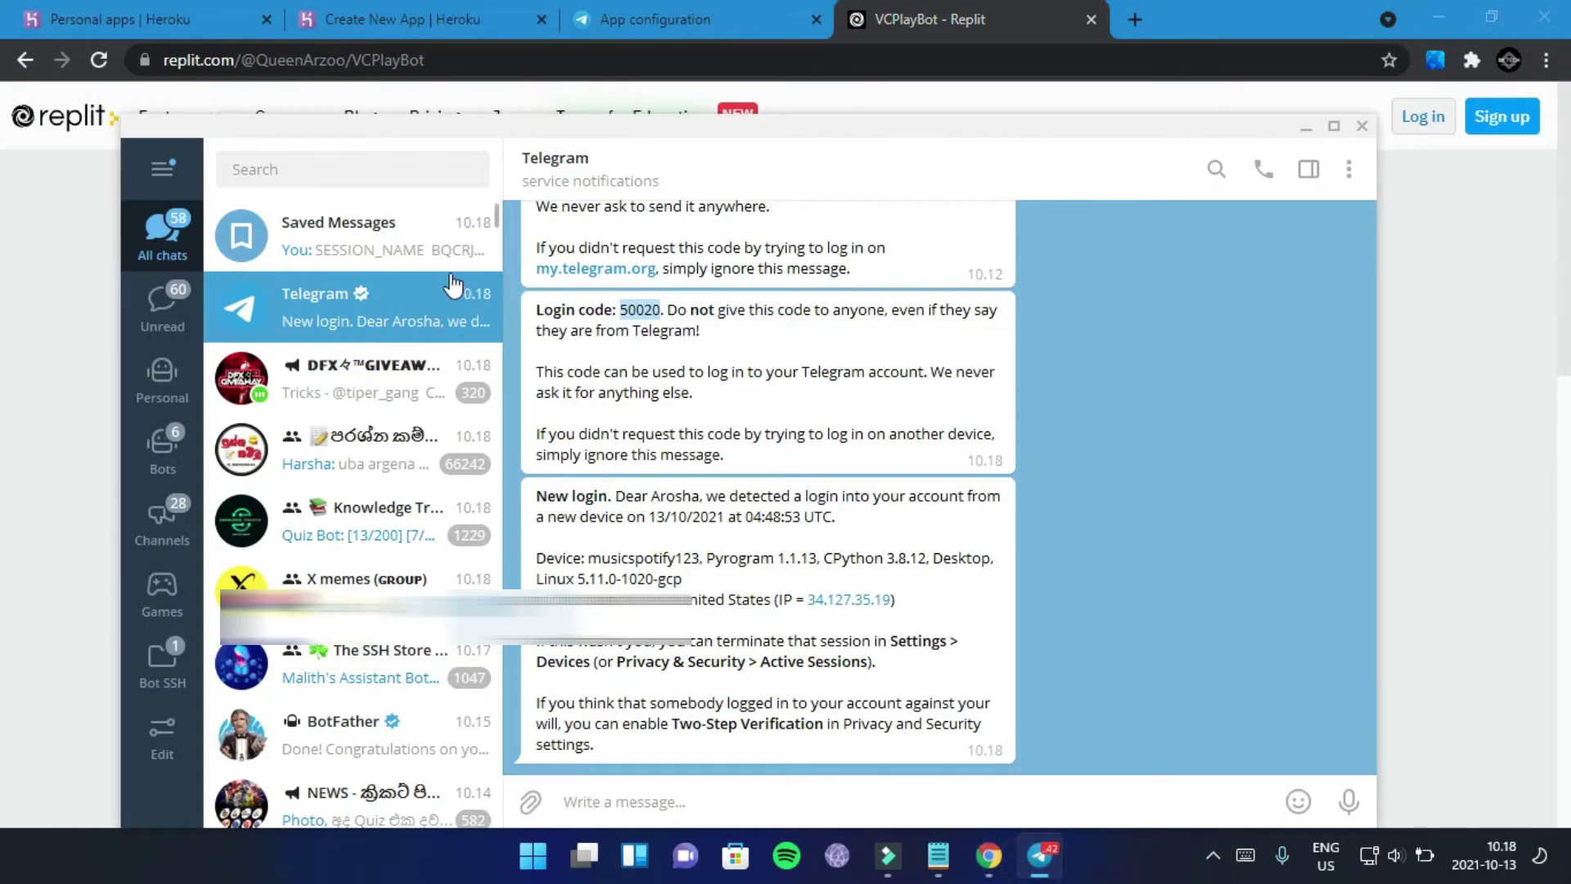
click(372, 246)
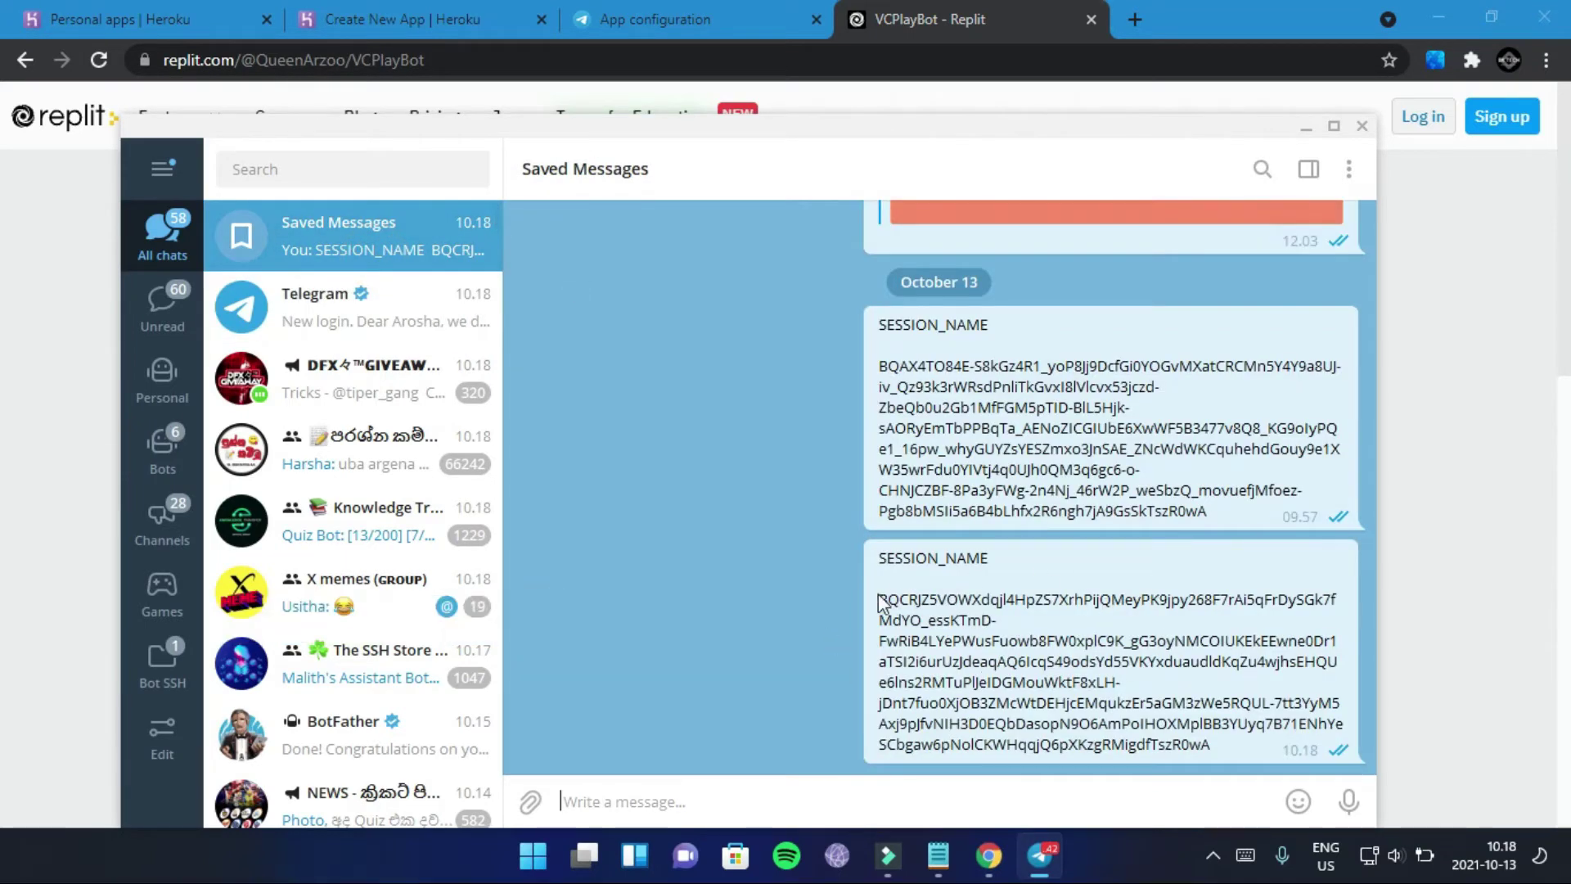
drag(879, 603, 1179, 755)
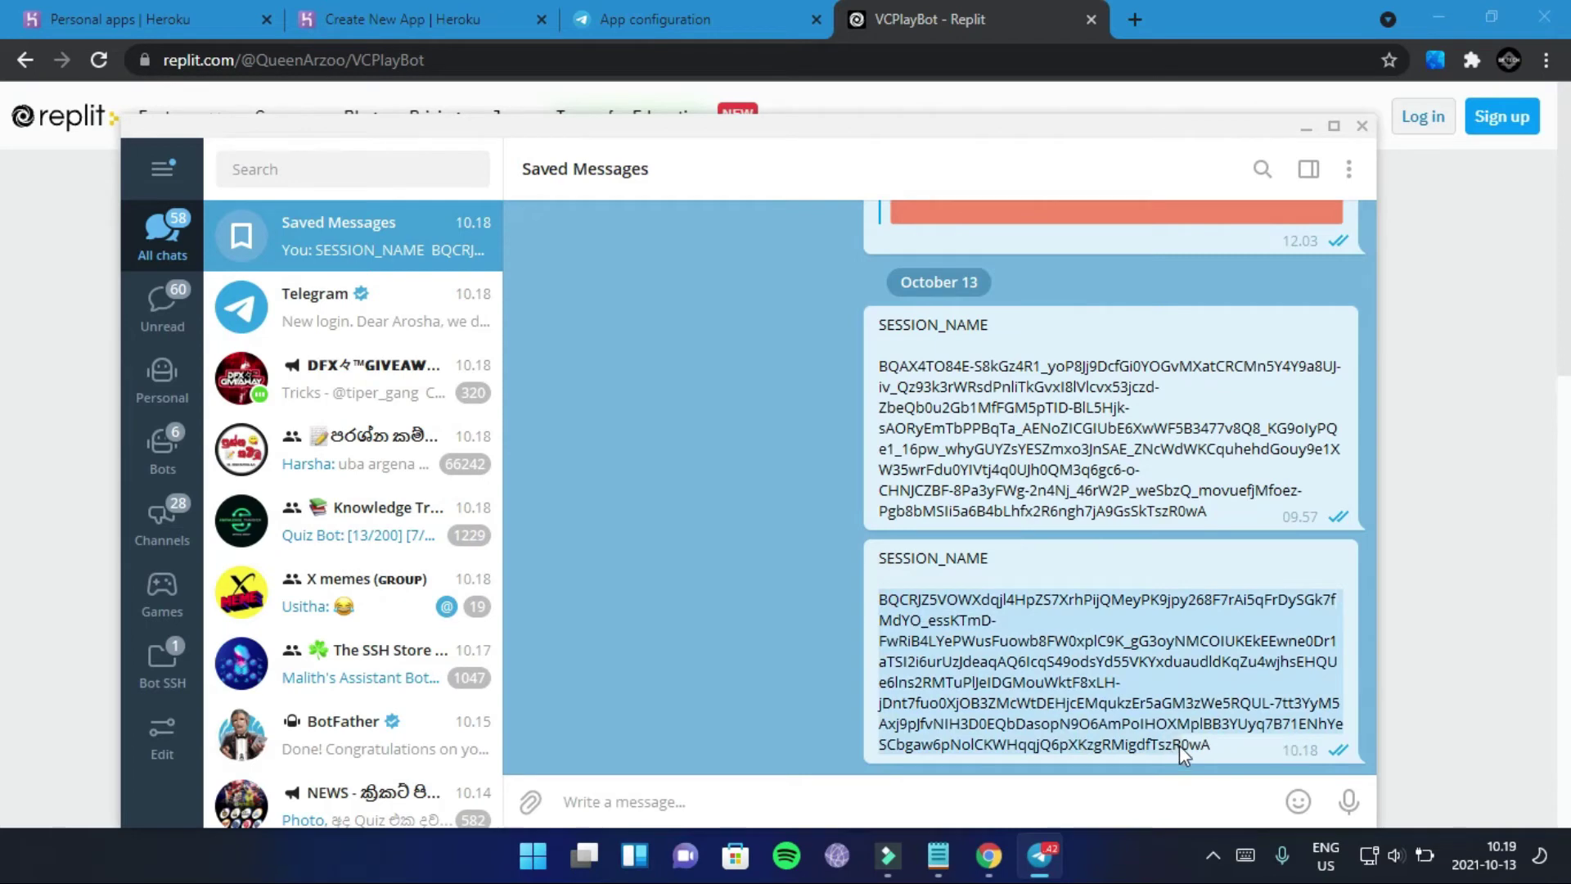
click(1180, 754)
drag(878, 610, 1234, 757)
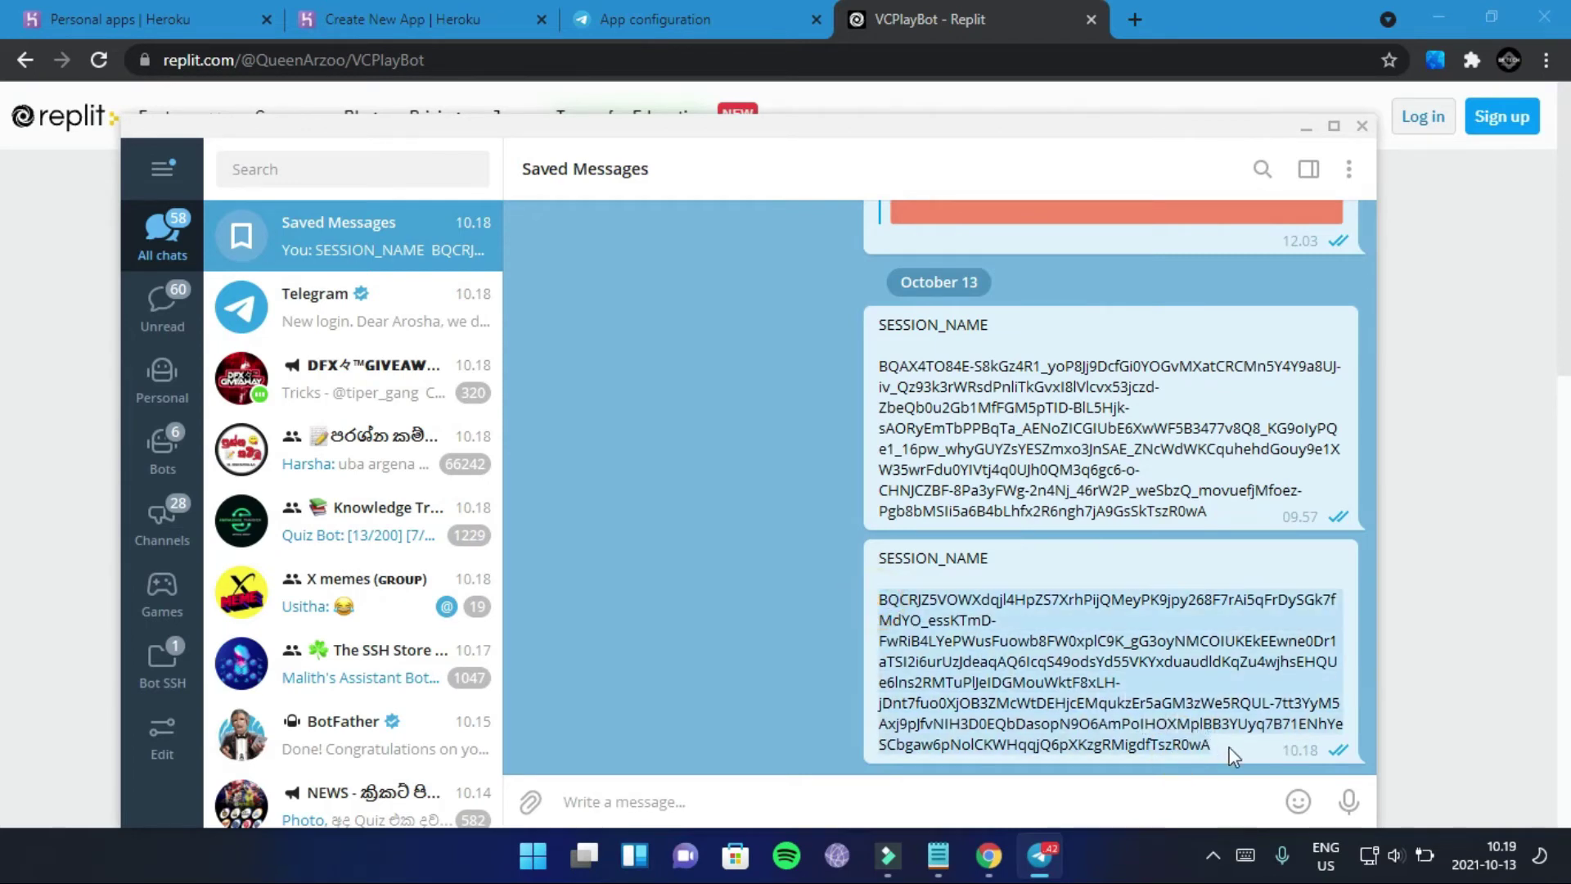
right_click(1139, 702)
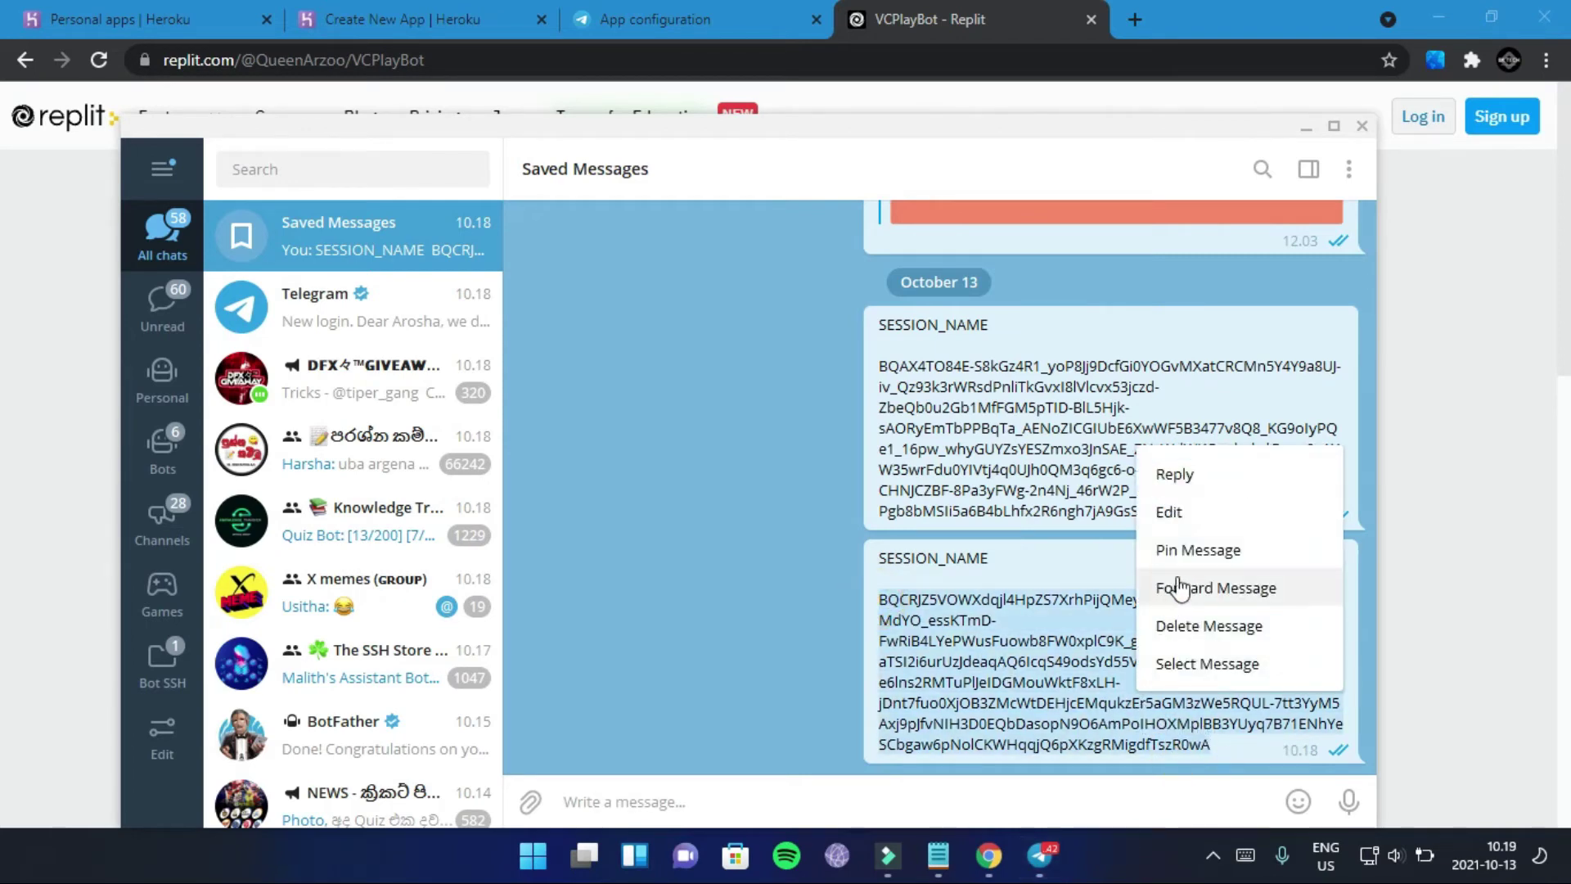
click(953, 645)
right_click(950, 646)
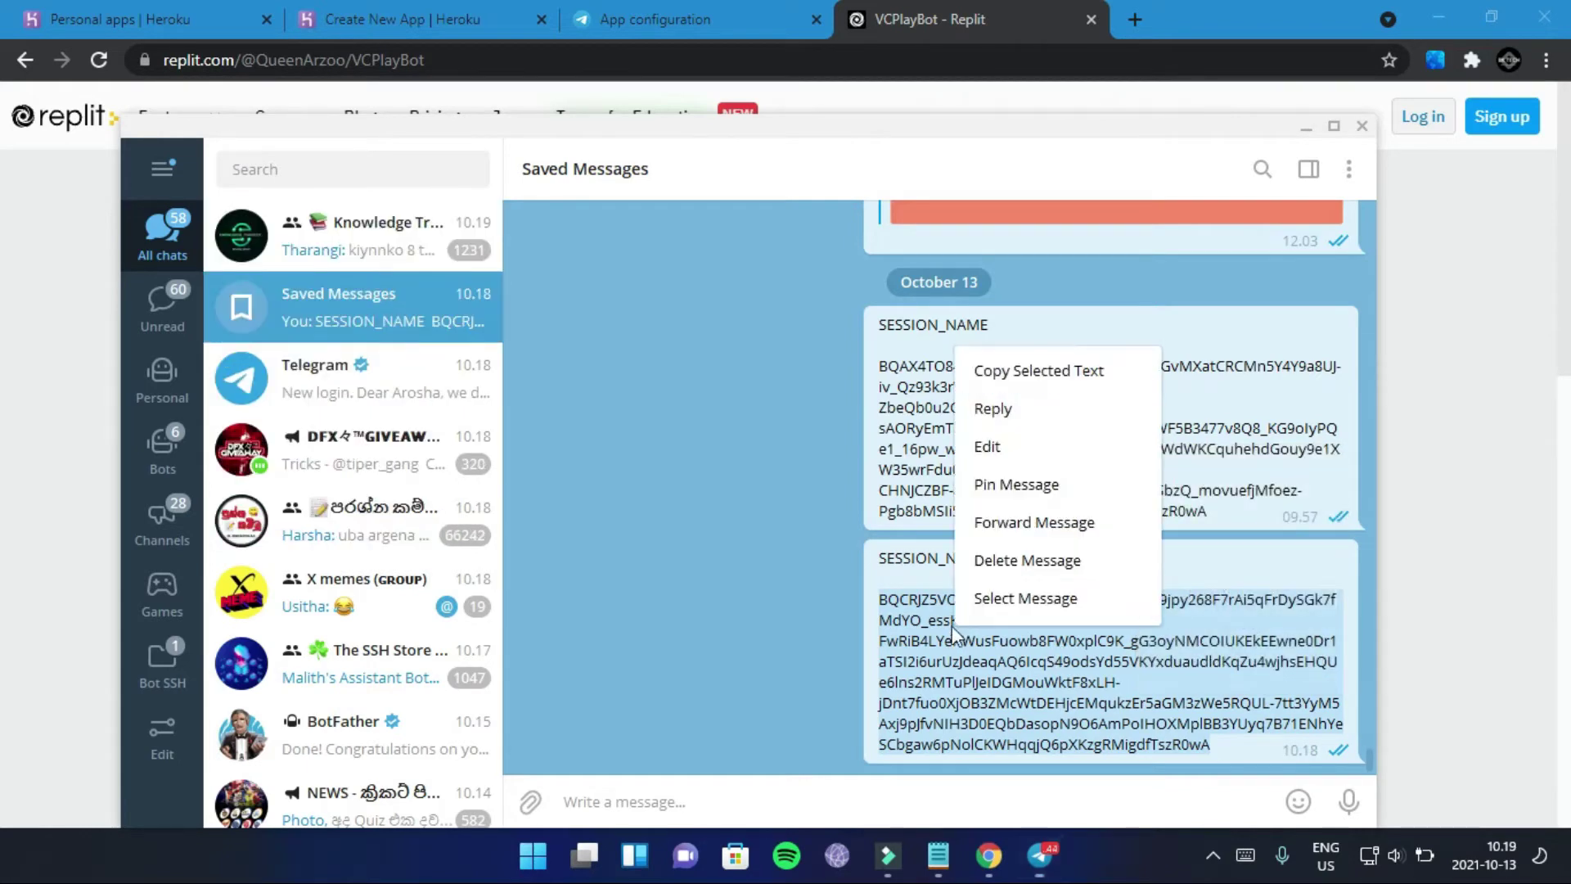
click(1015, 369)
click(29, 643)
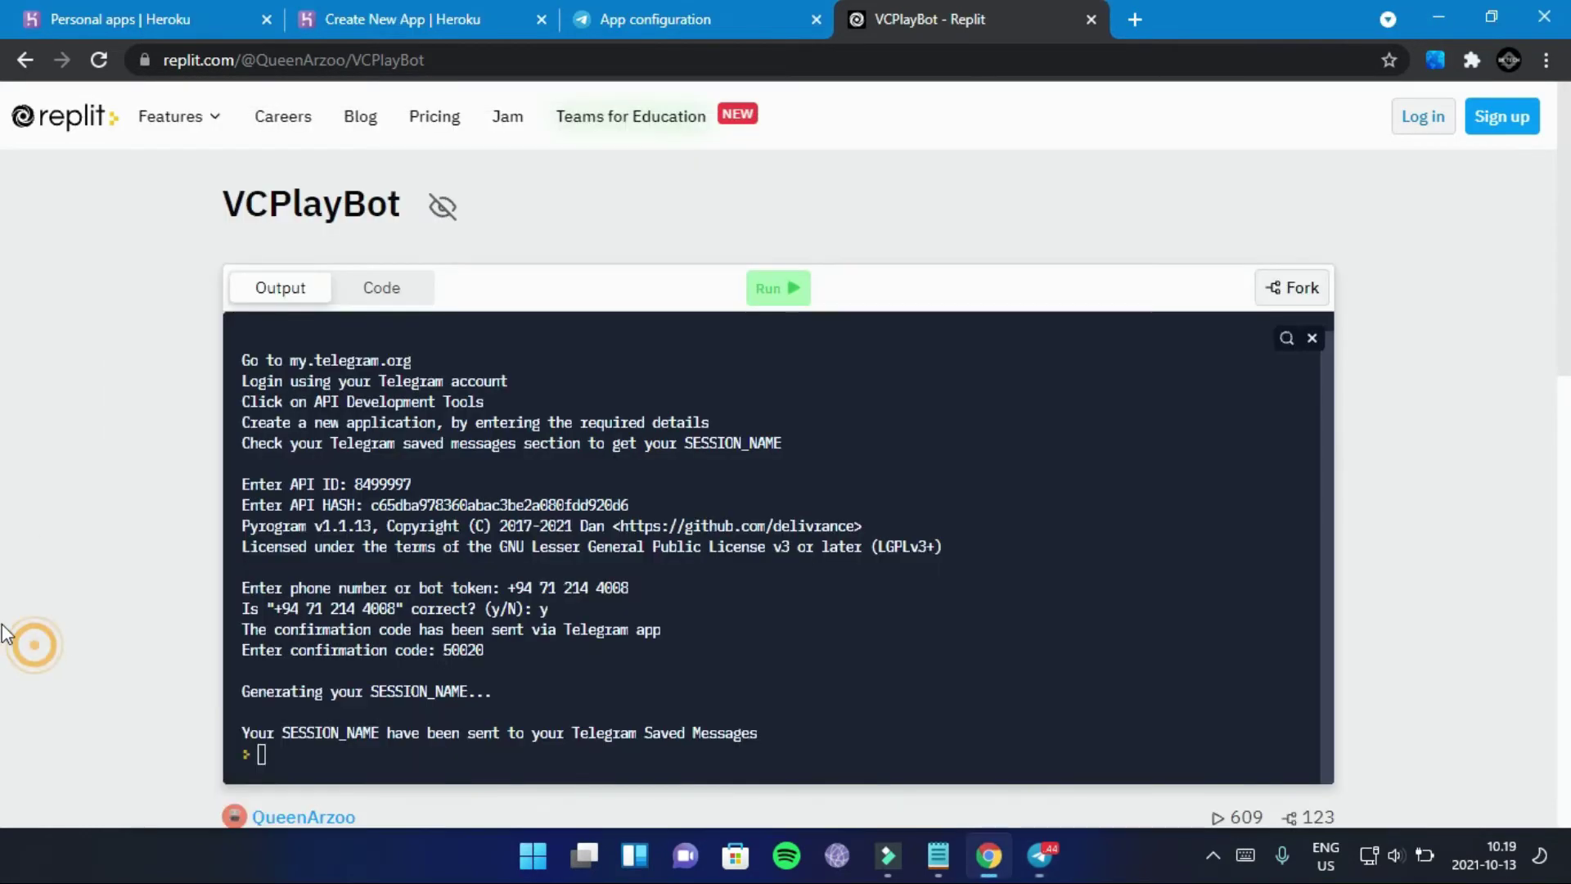
- Paste the copied Pyrogram session string into the SESSION_NAME config var of the new Heroku app
click(482, 10)
click(616, 507)
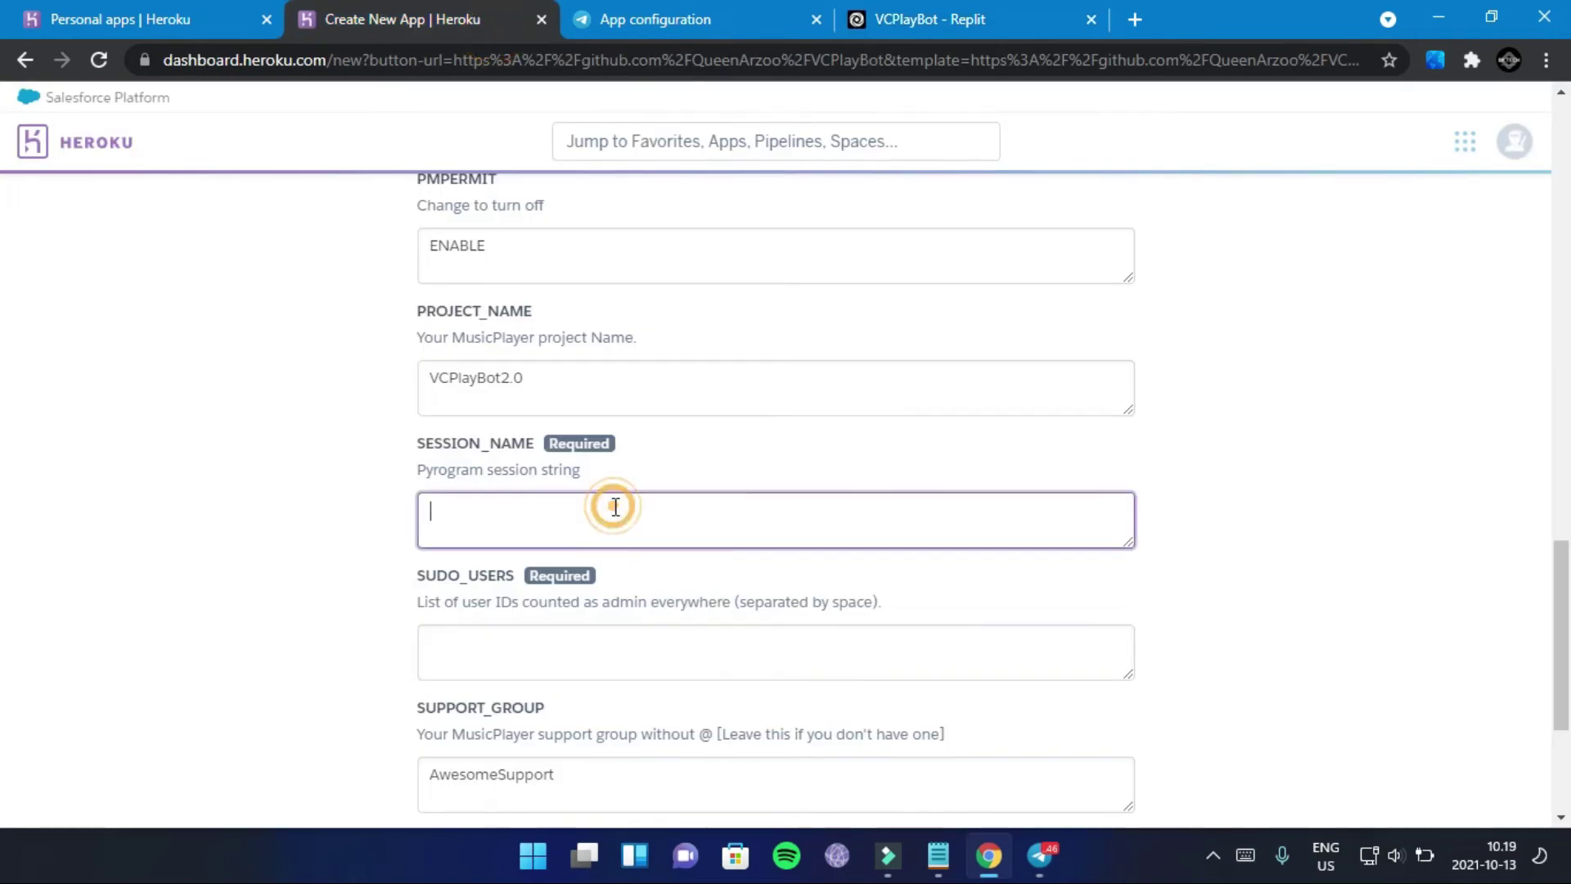
right_click(614, 508)
click(676, 331)
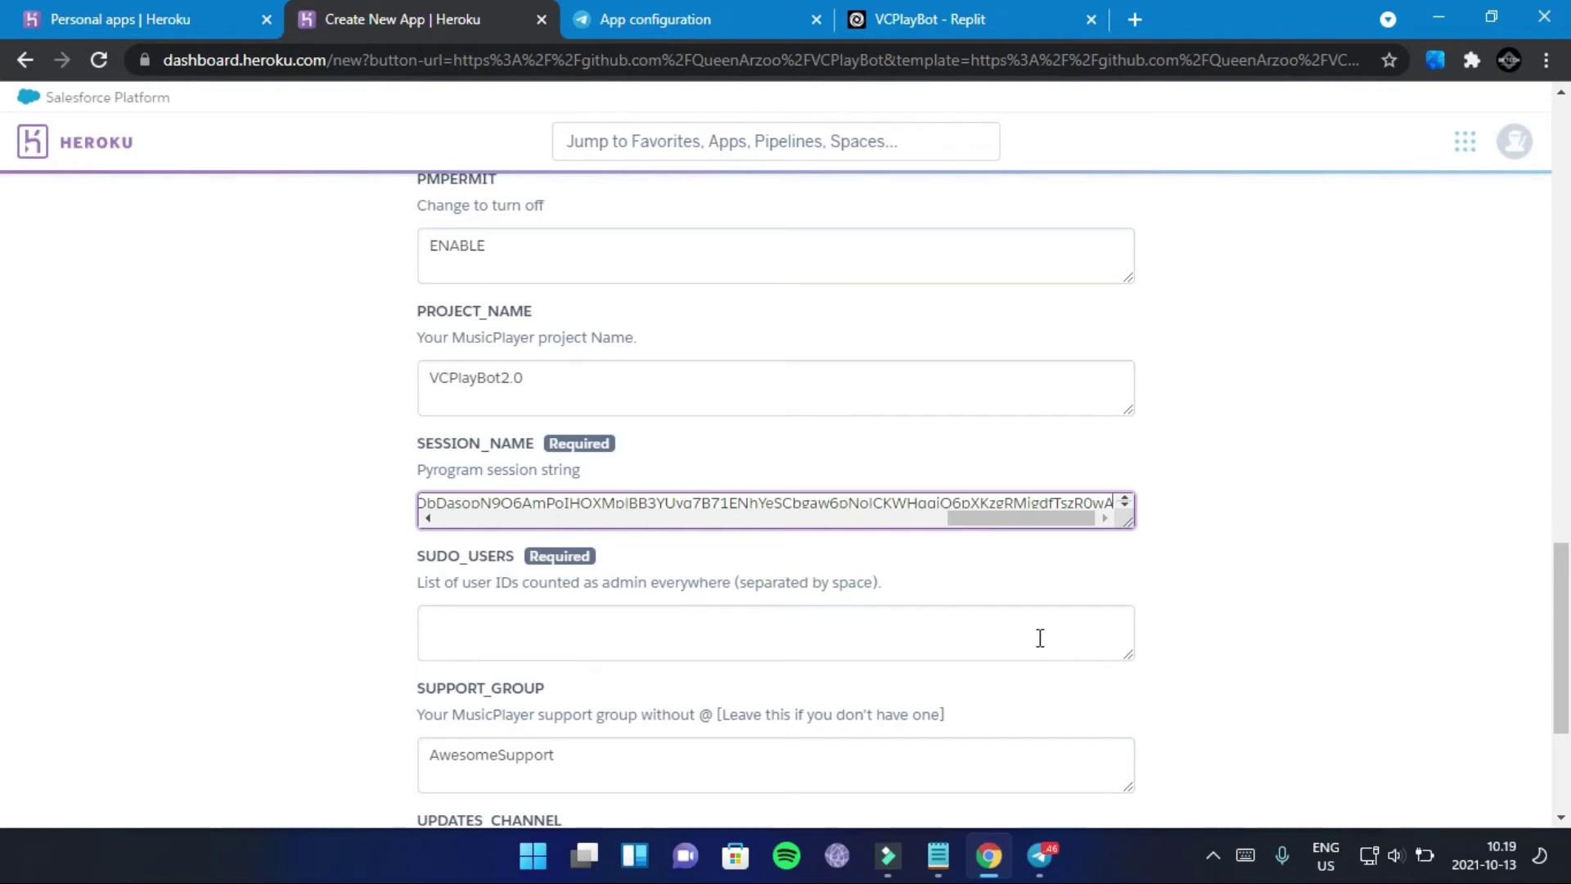
scroll(1158, 653, down, 1)
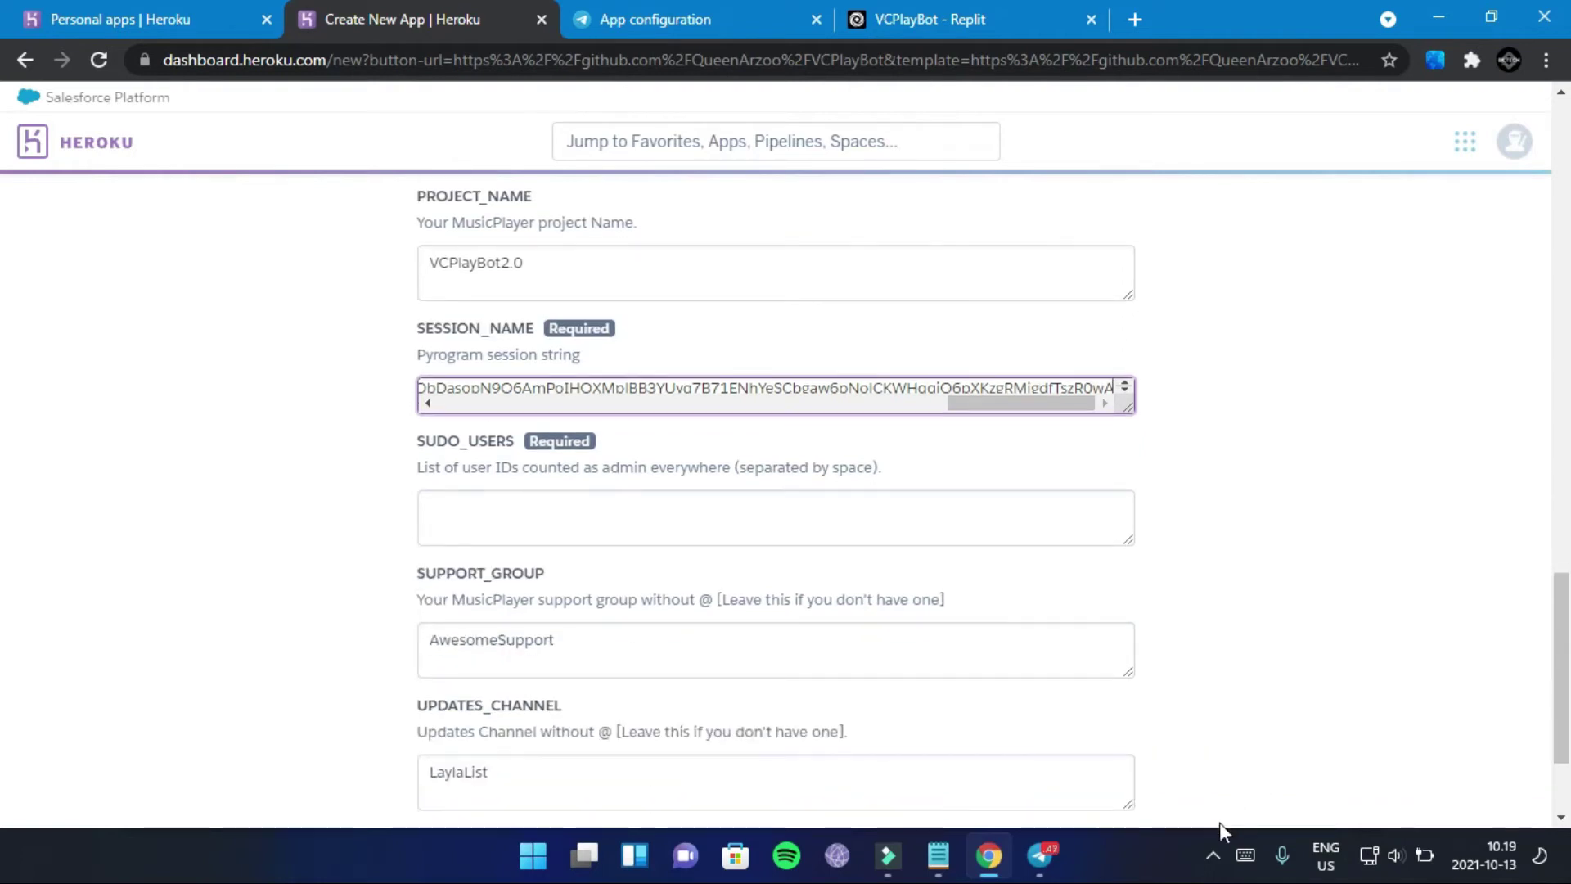
click(1211, 855)
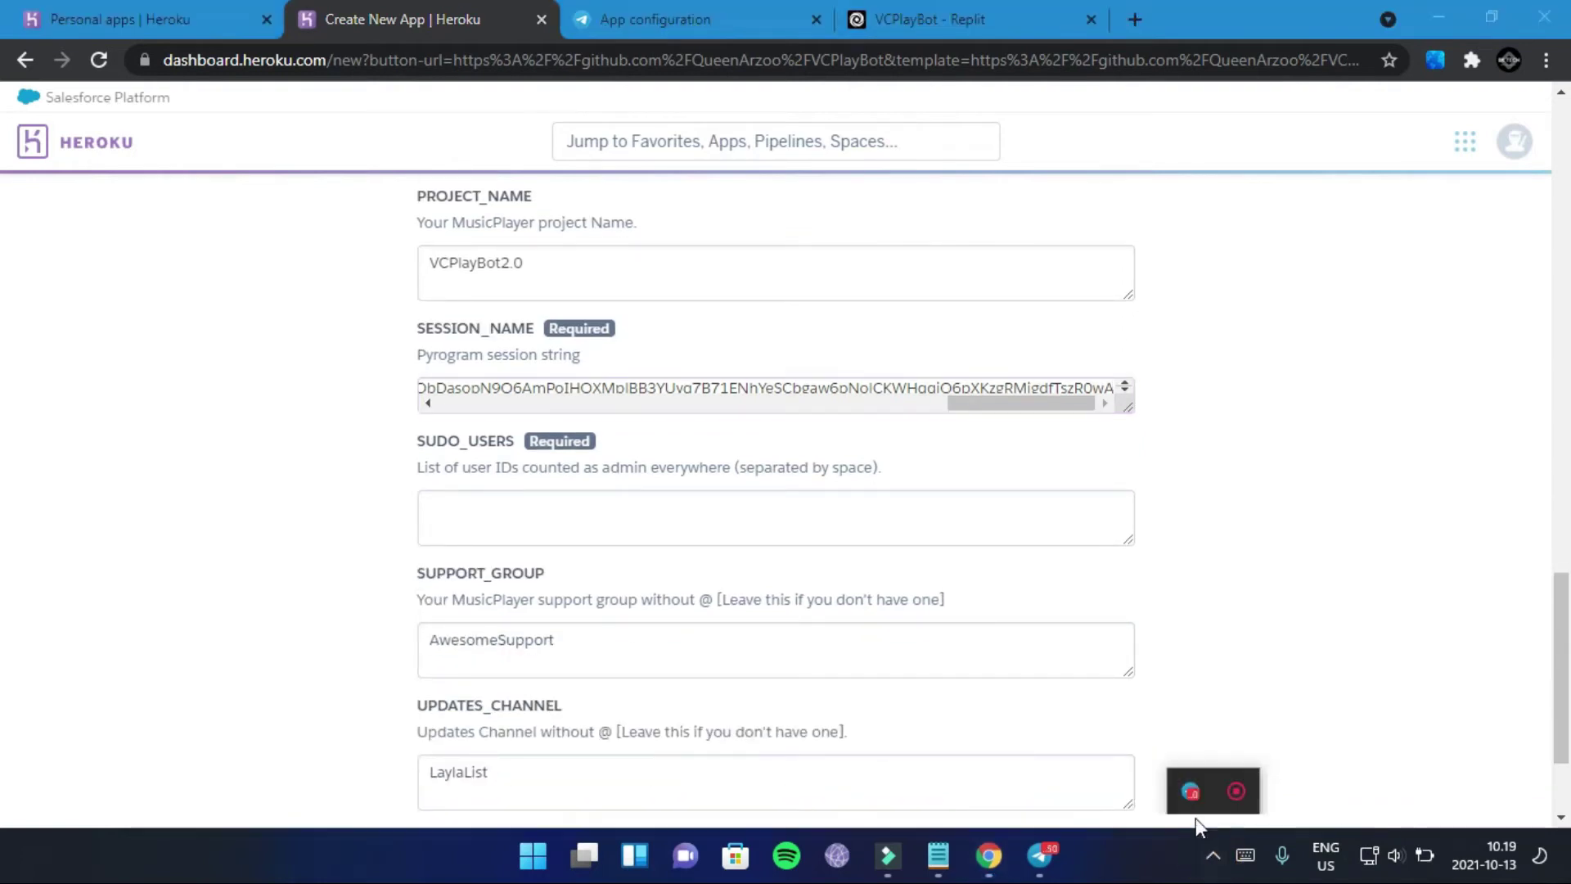
click(1252, 802)
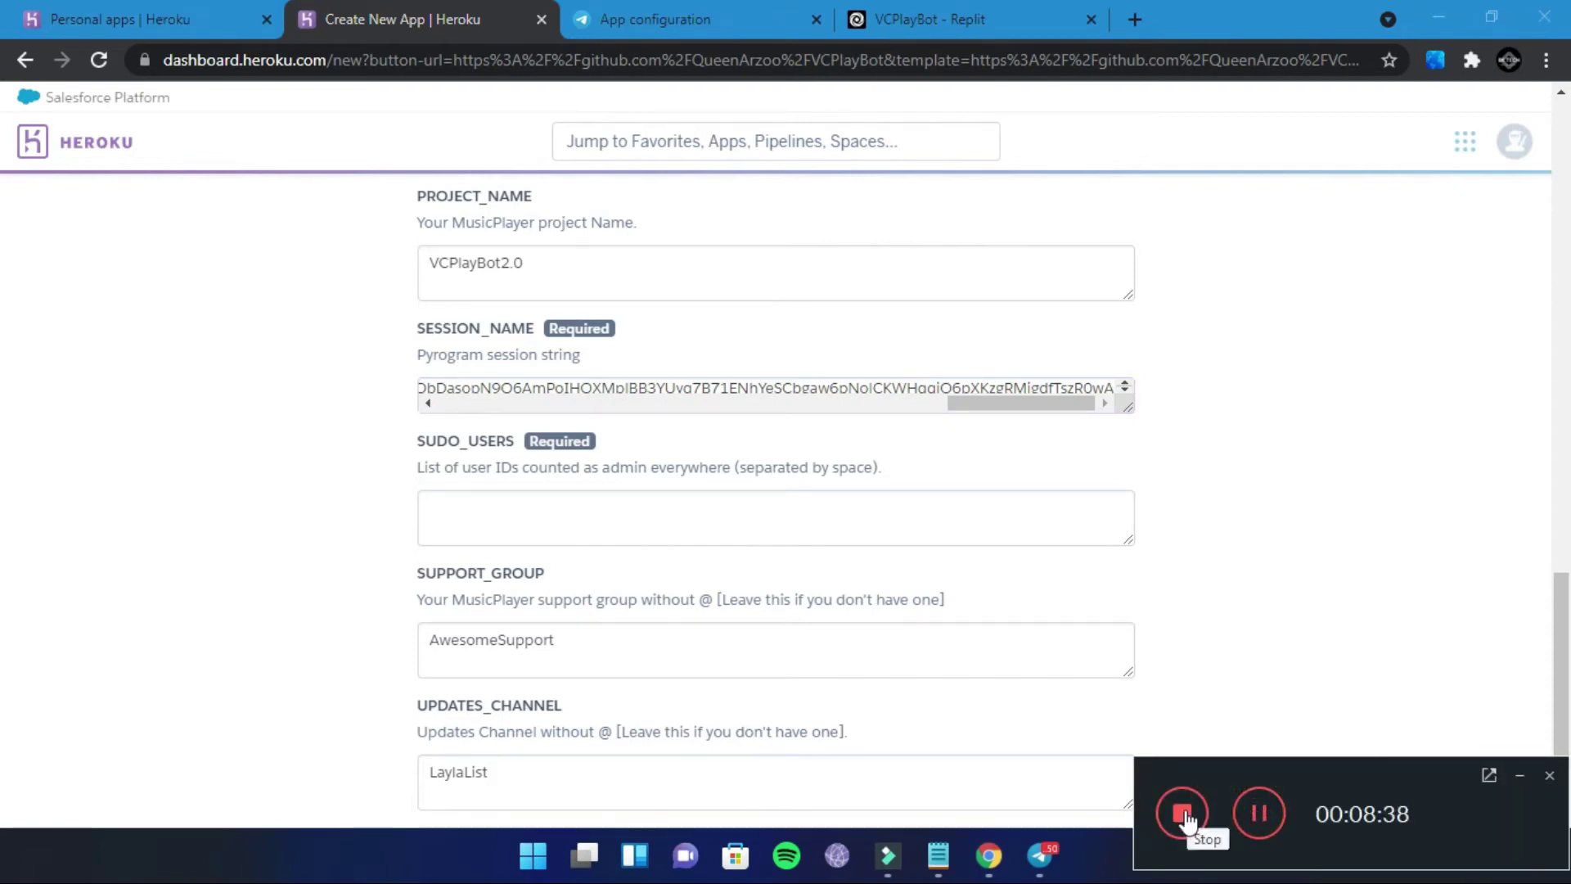
click(1258, 813)
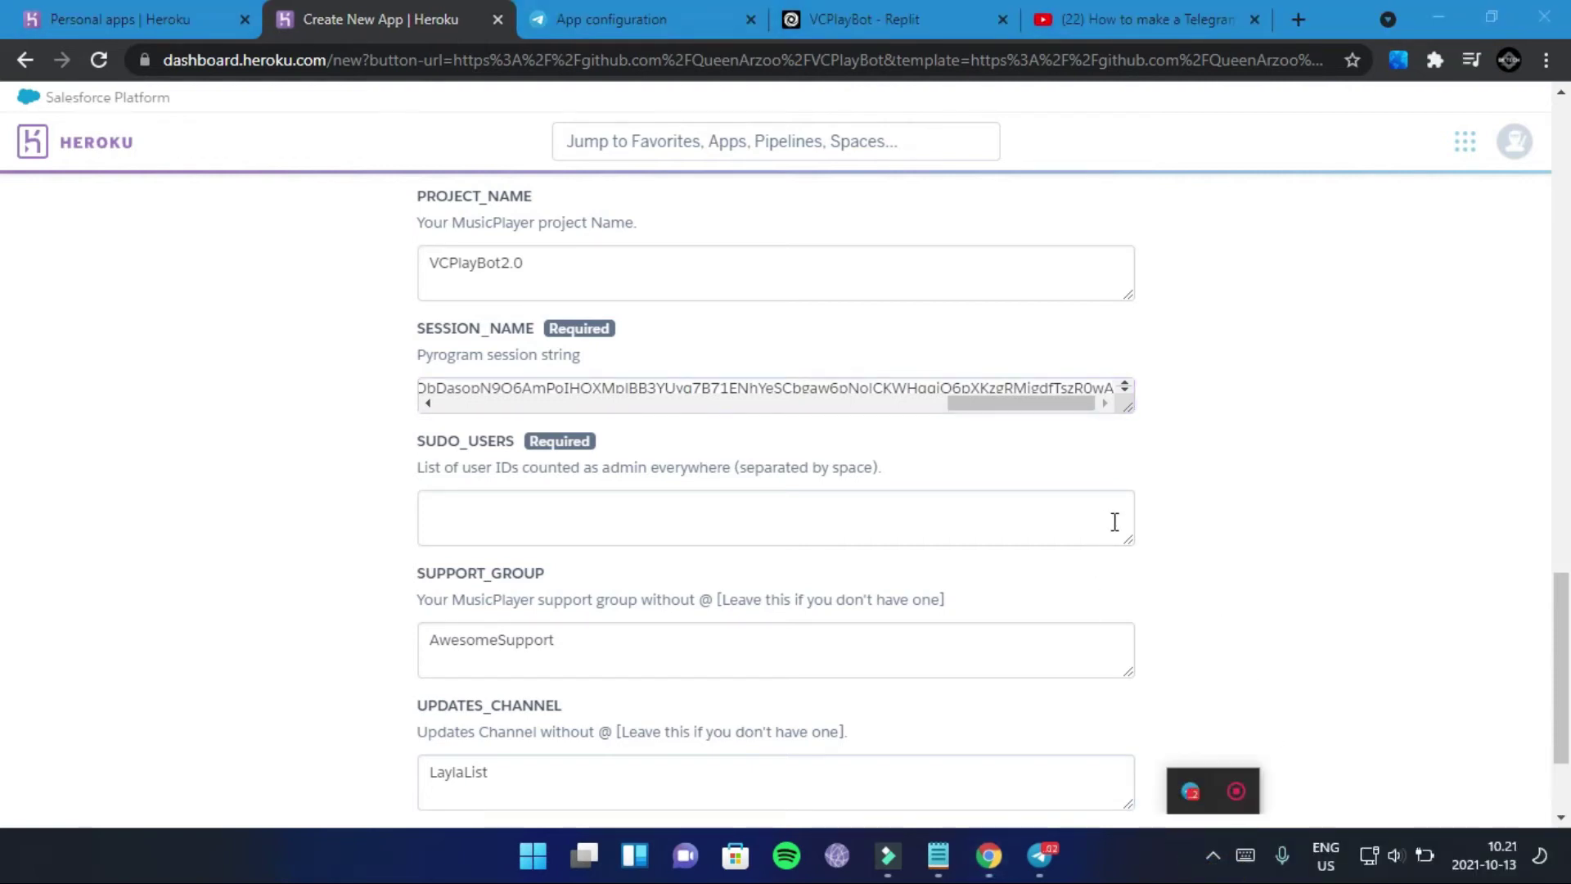
click(1167, 527)
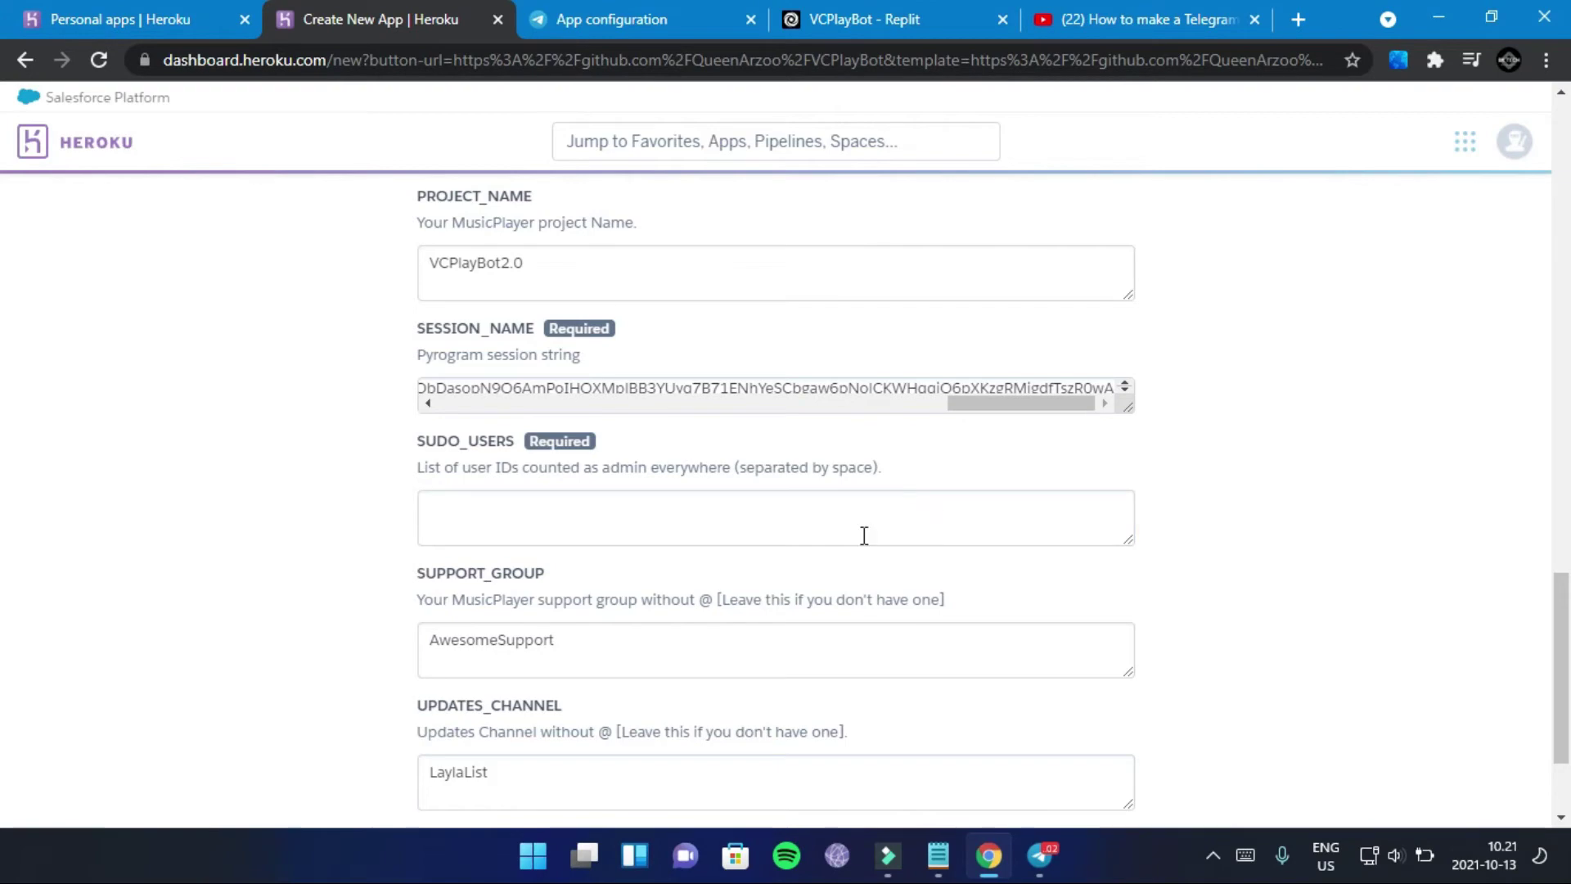
- Switch to Telegram, search for "tgpy", and start a chat with TGPyRoBot
click(860, 509)
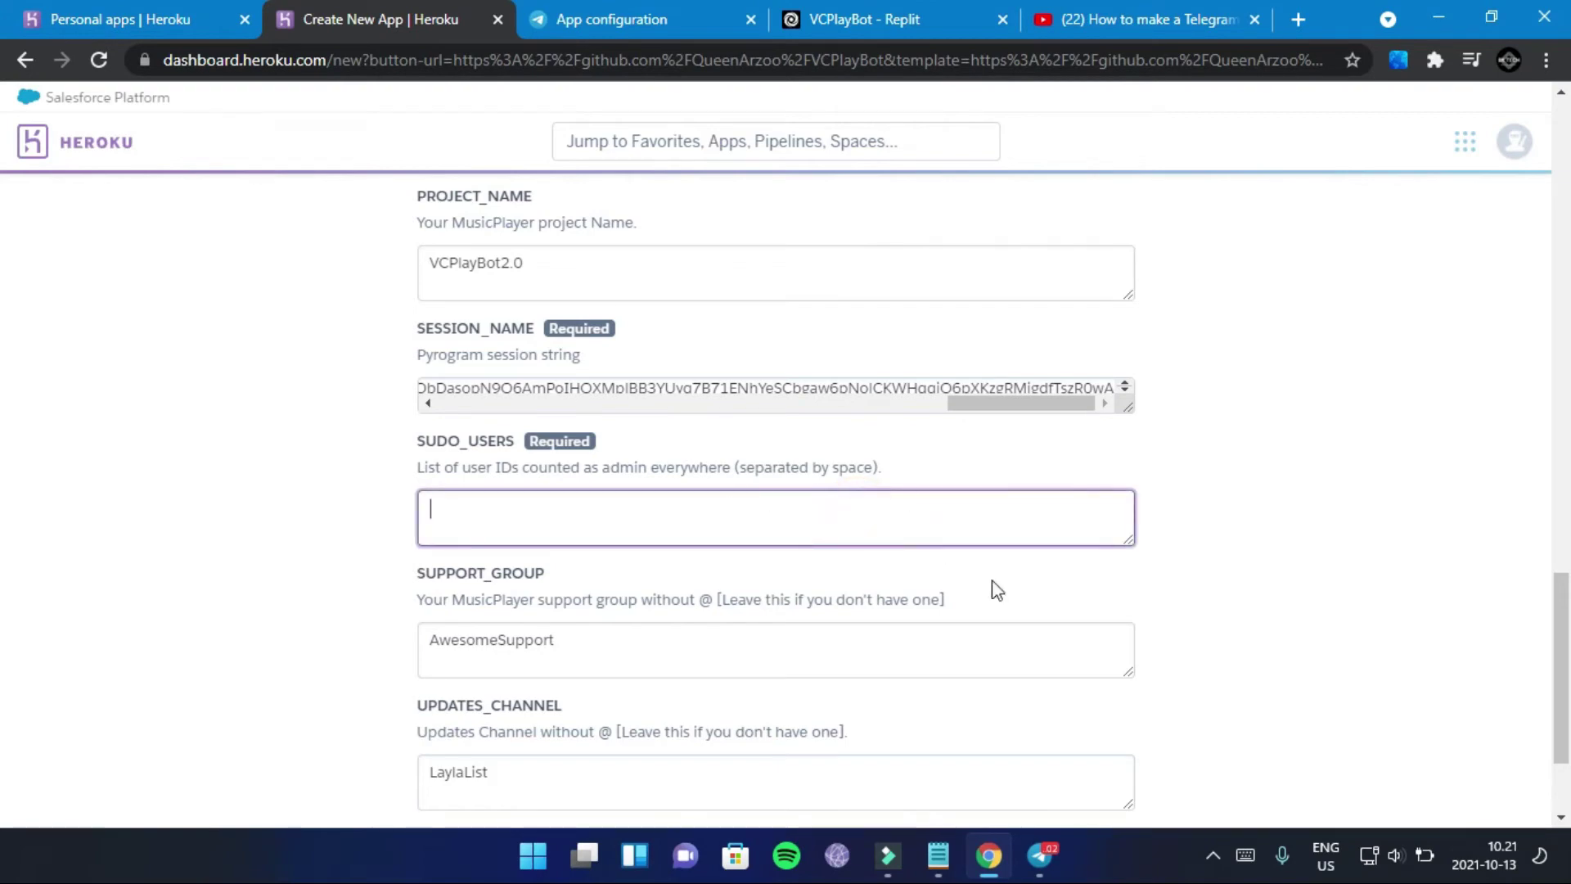
click(1051, 866)
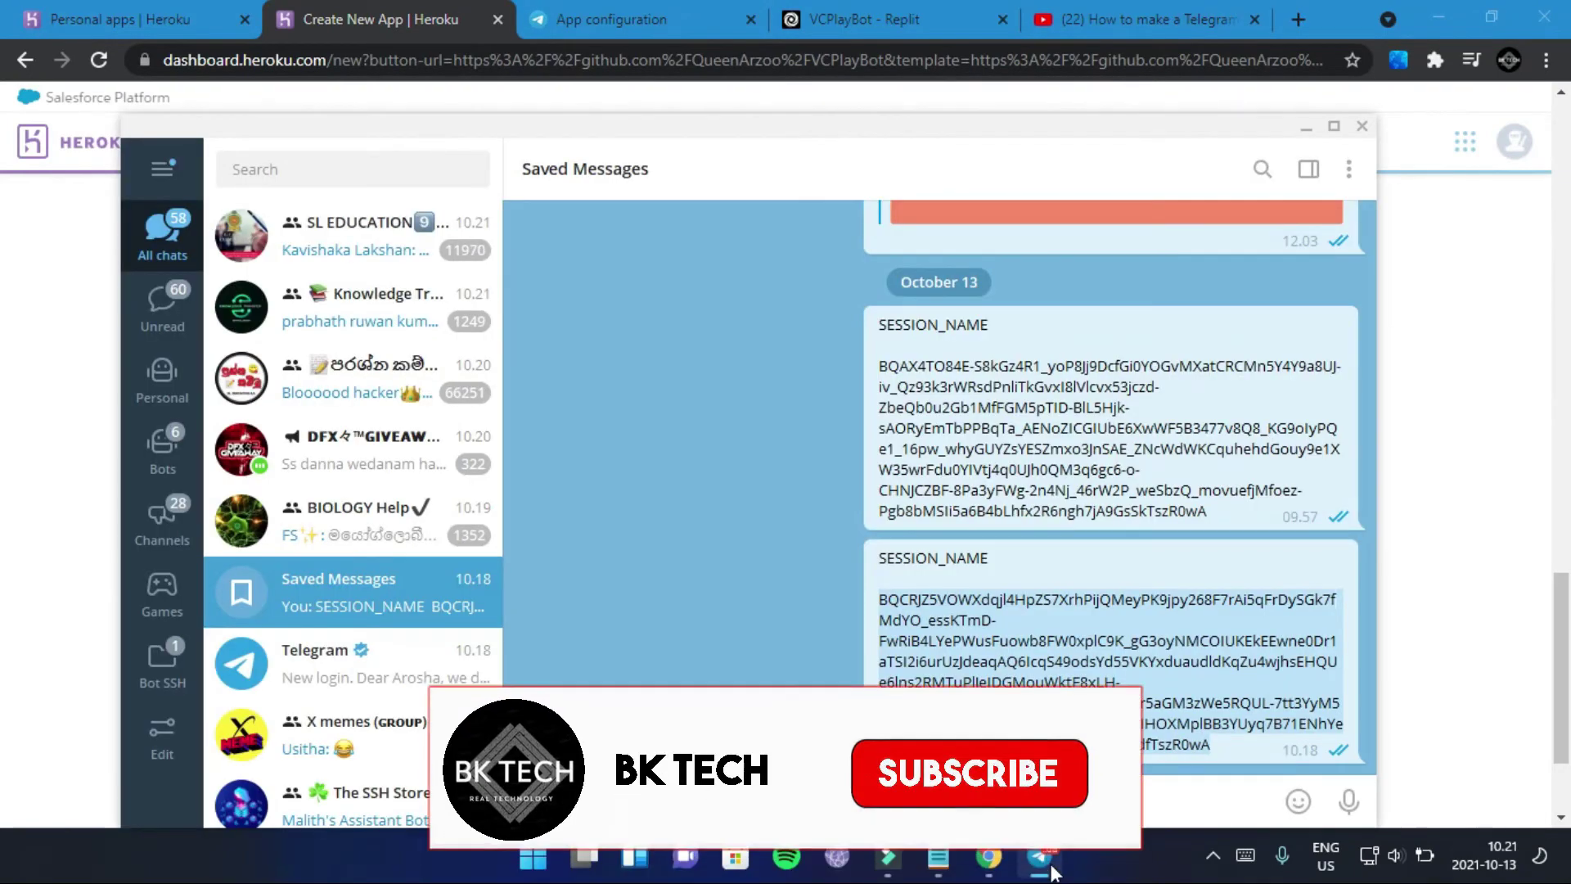
click(1335, 125)
click(172, 54)
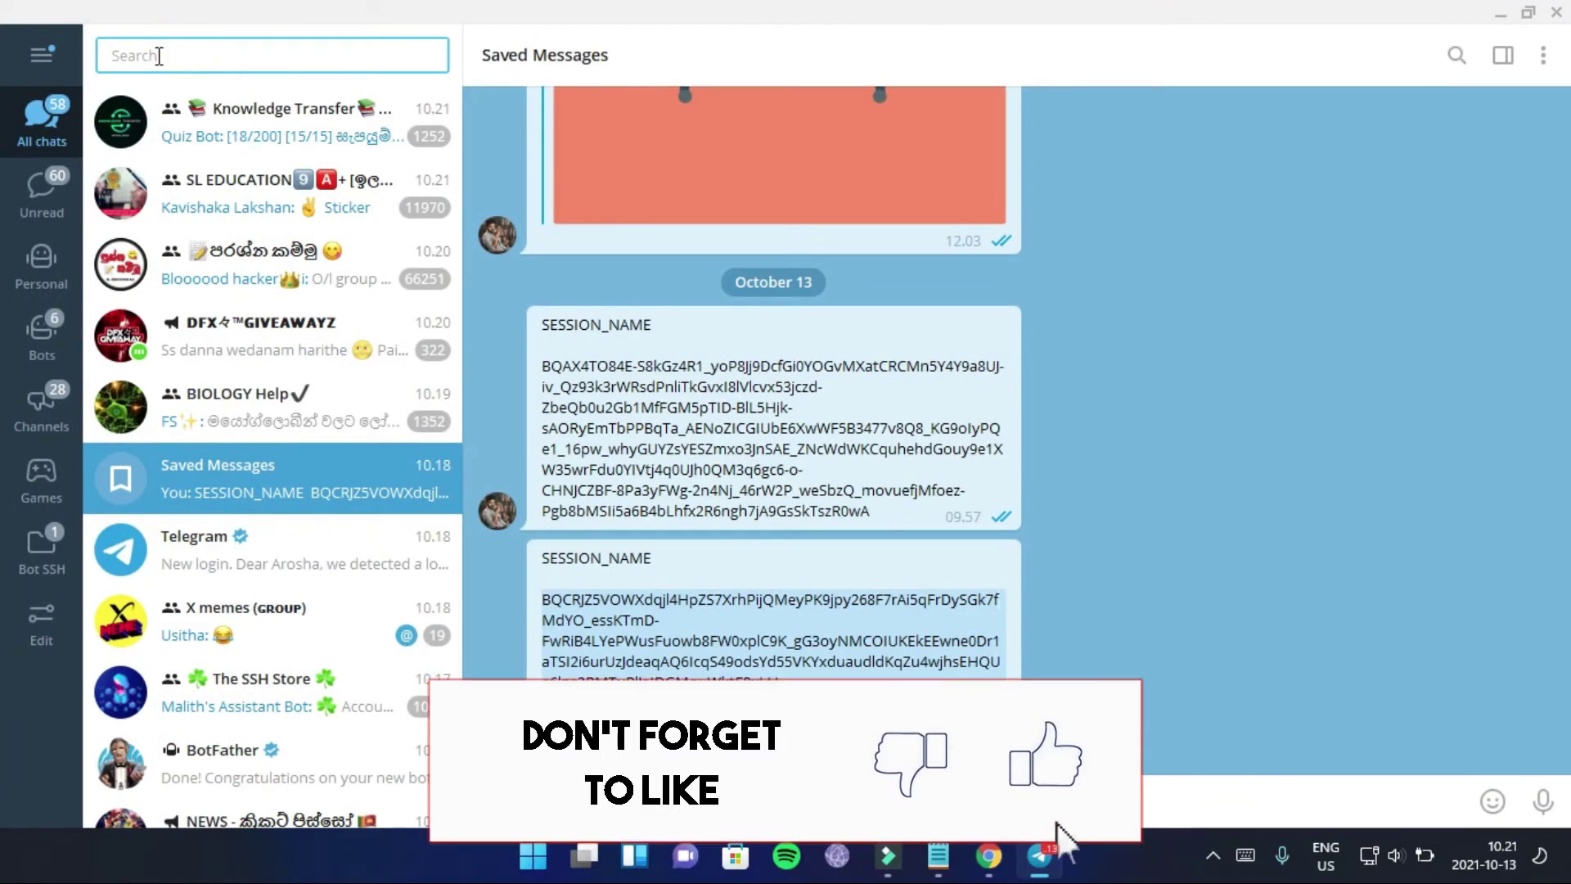
text(tgpy)
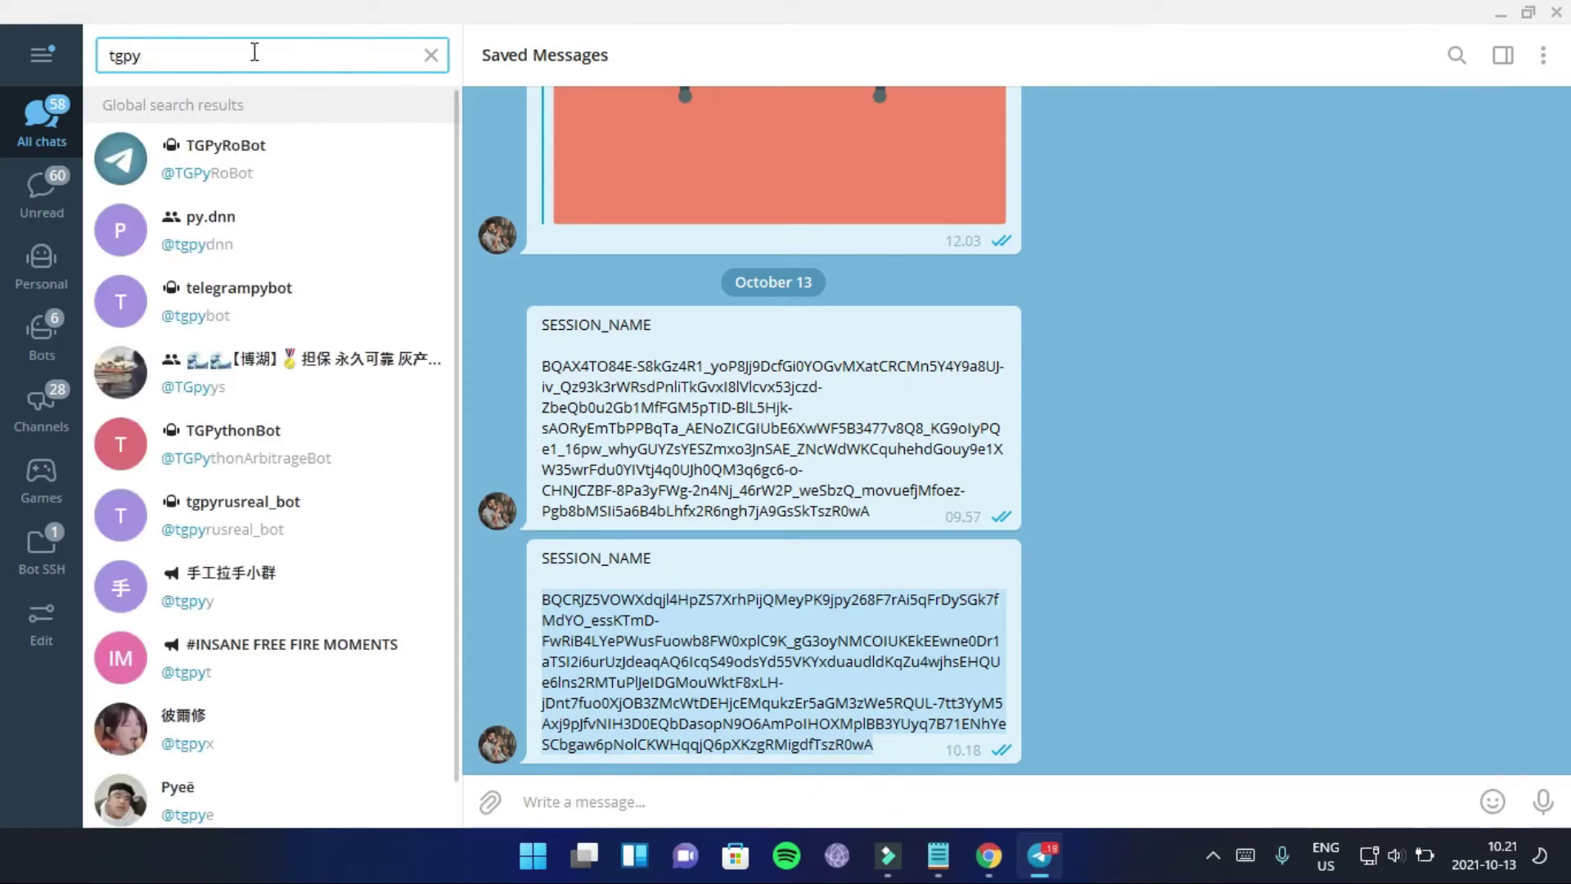
click(289, 182)
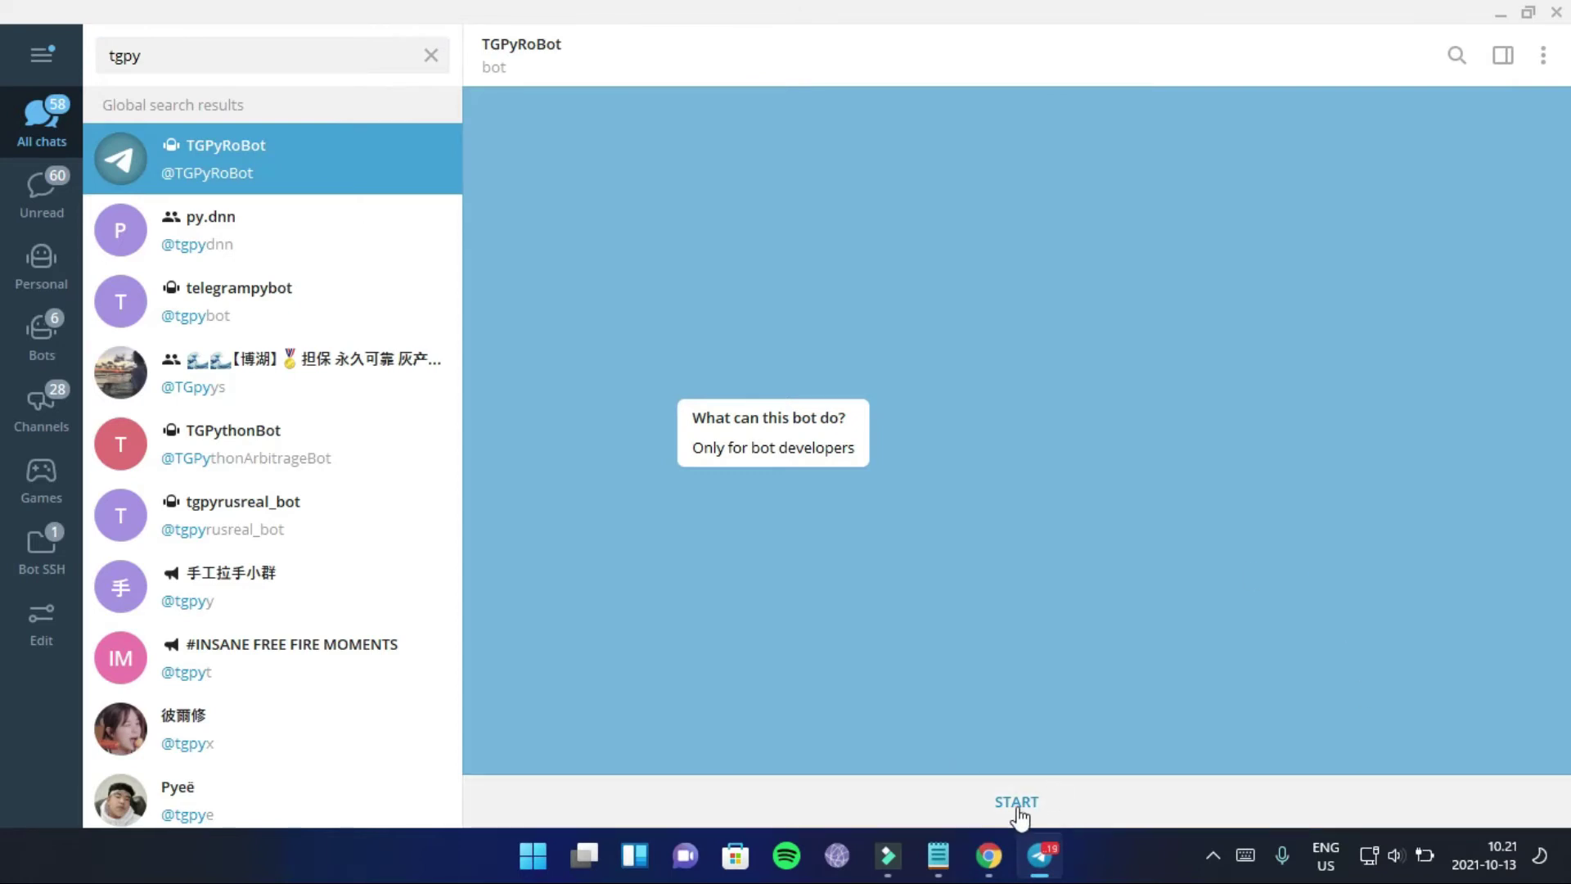
click(1016, 812)
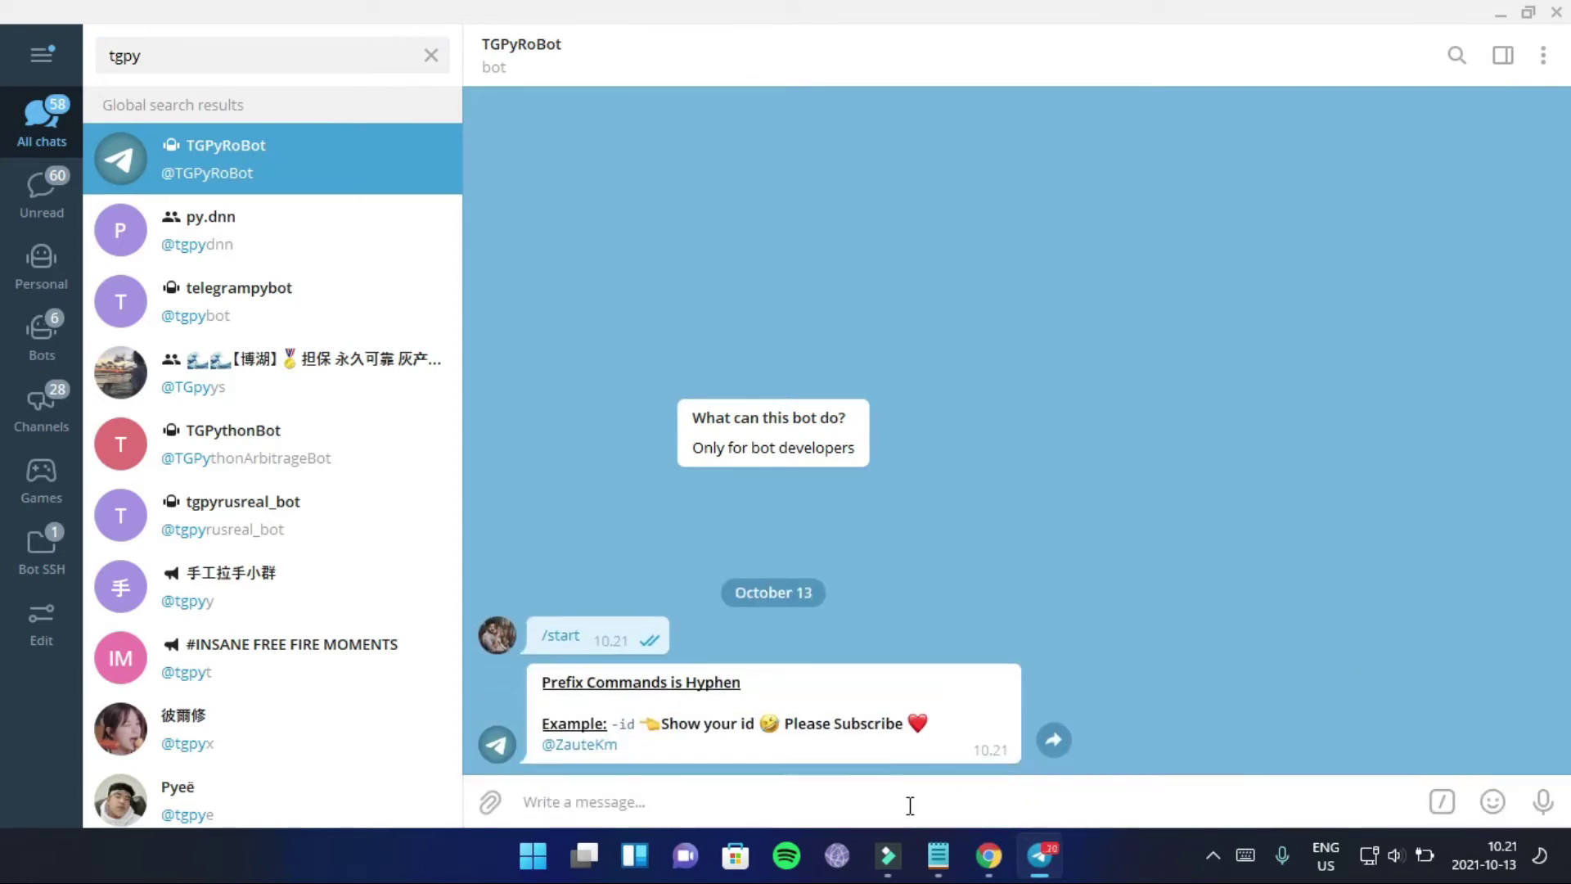
- Send the -id command to TGPyRoBot to request the account's user ID
click(725, 809)
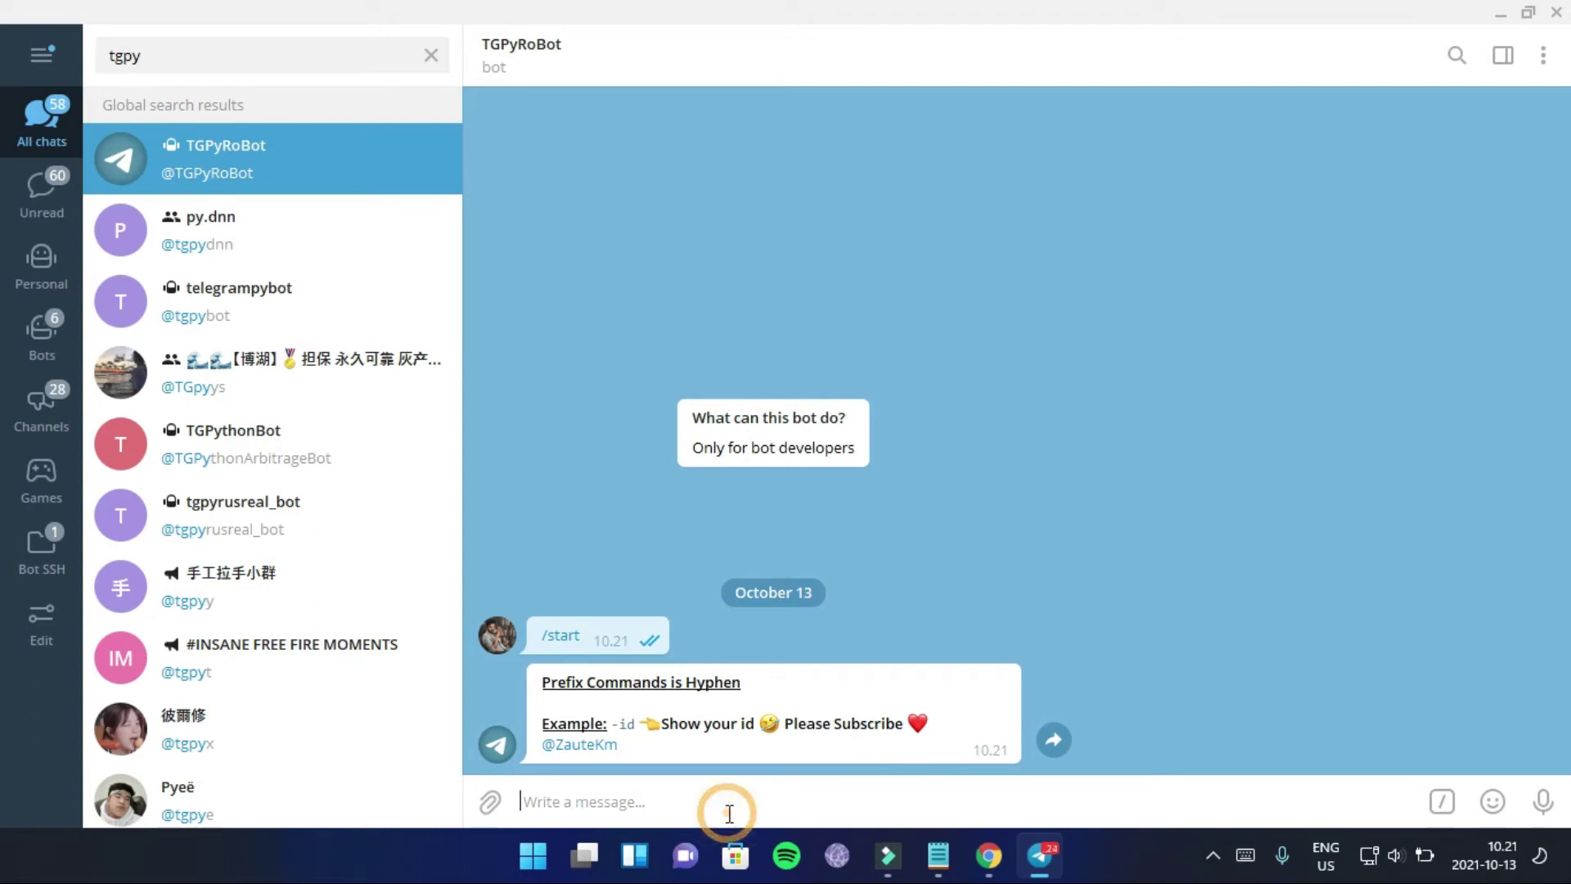
text(-id)
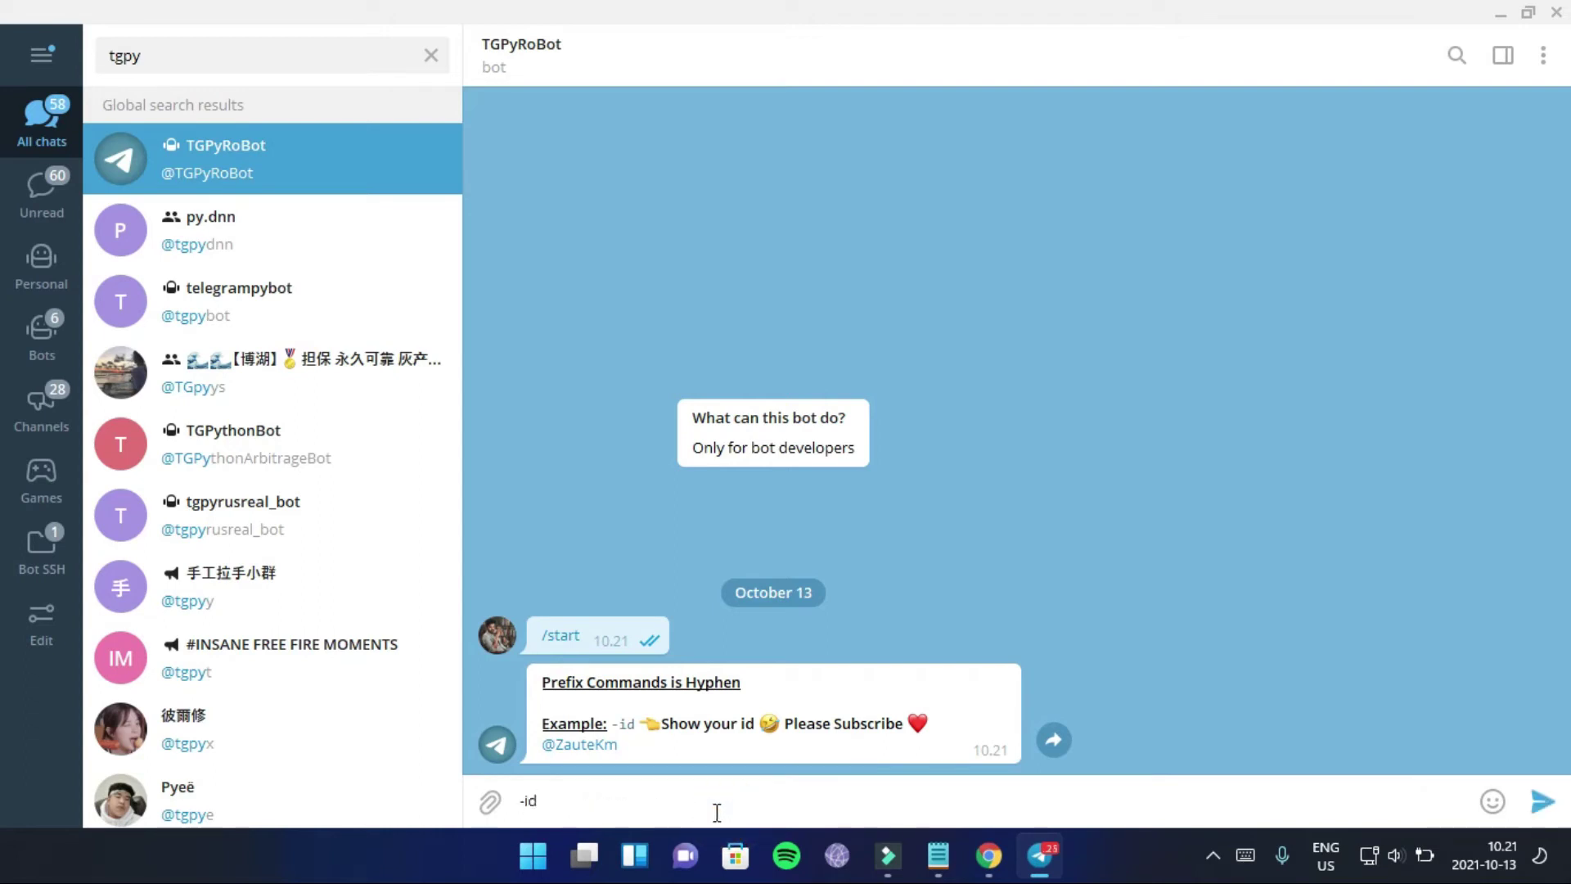
key(Return)
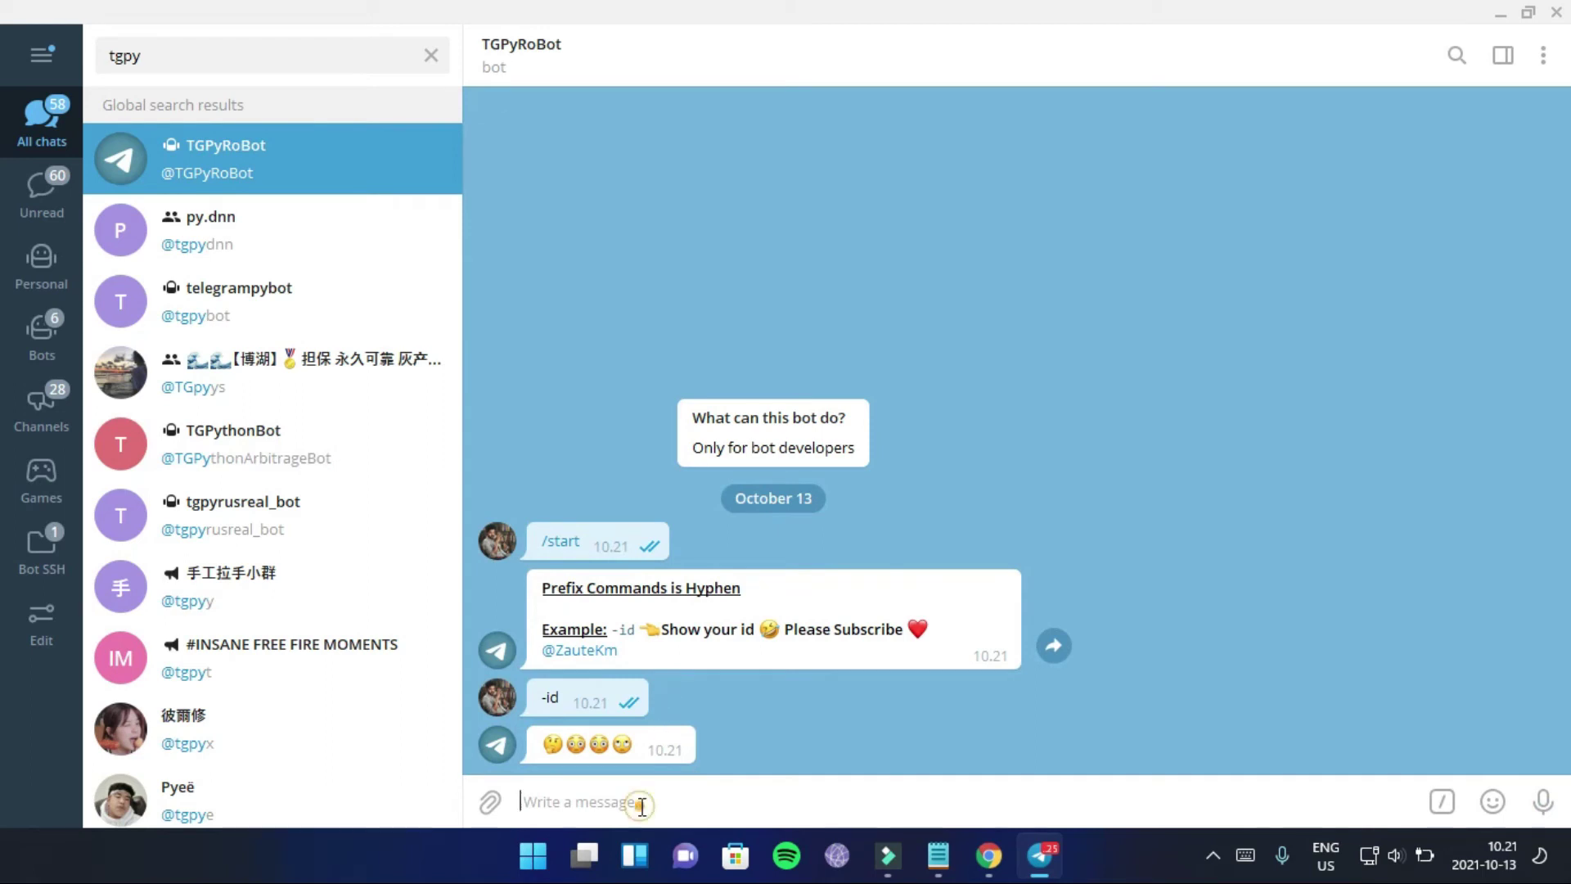
text(-)
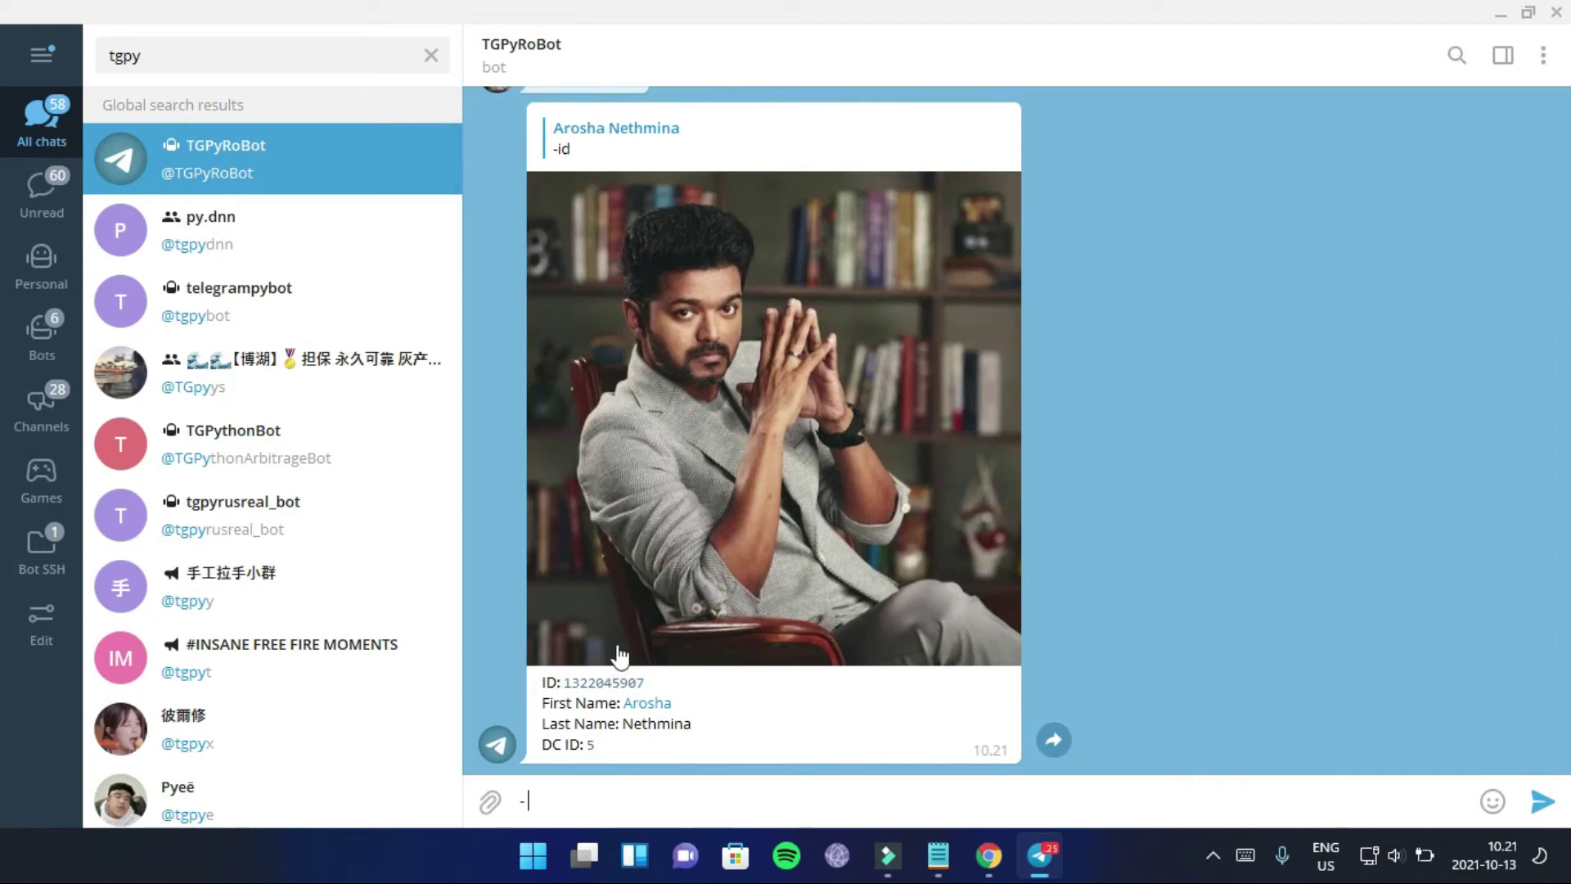
key(BackSpace)
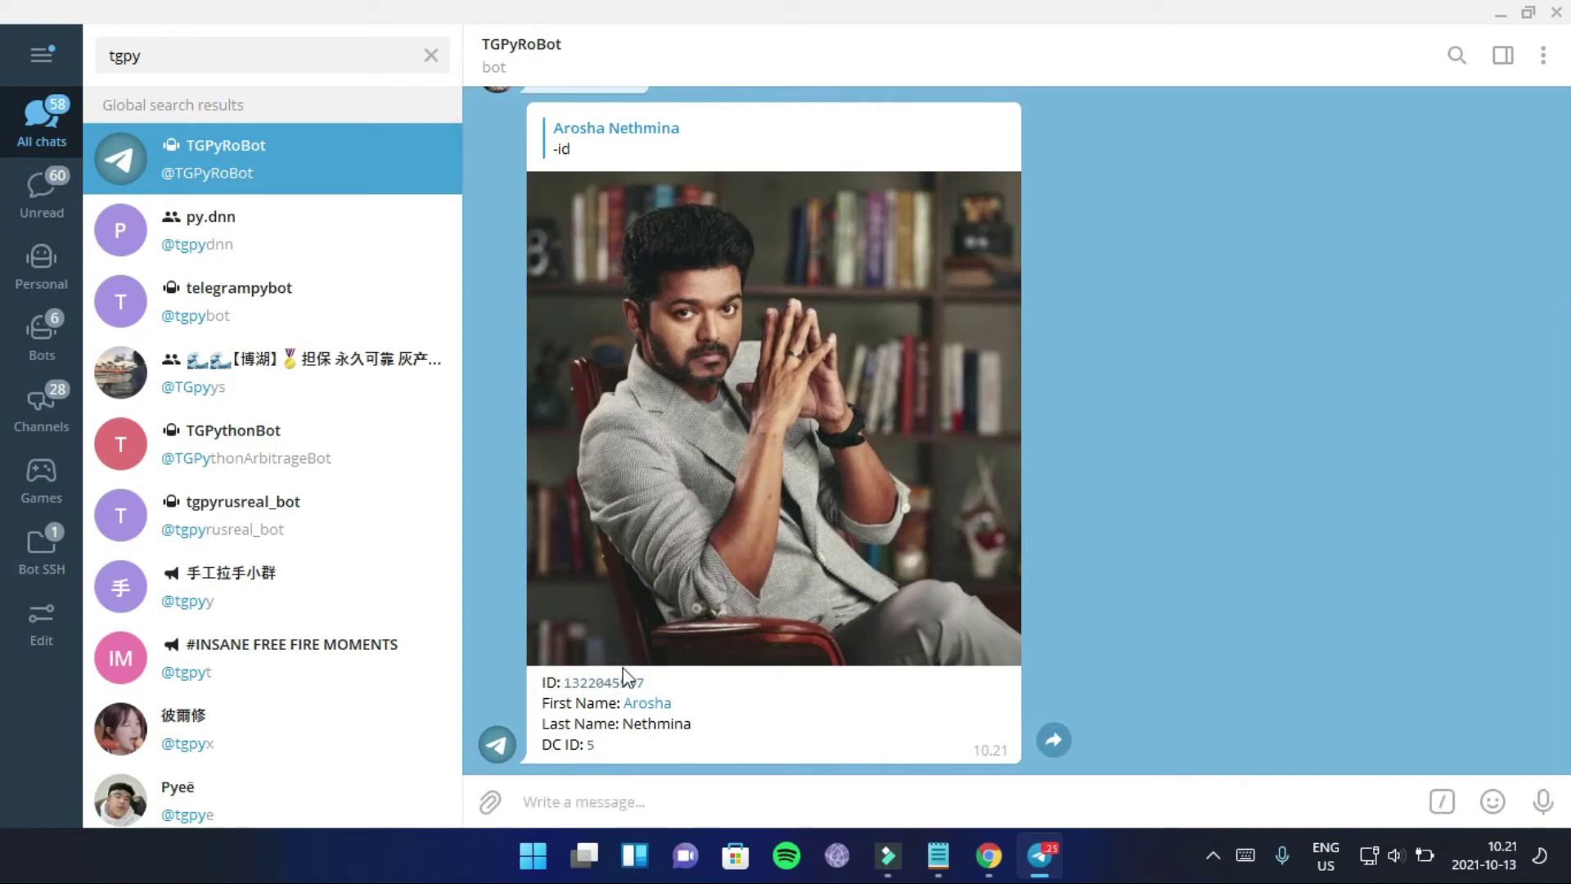
- Copy the numeric user ID from TGPyRoBot's reply and return to the Heroku app form
drag(564, 689, 669, 687)
click(575, 684)
drag(566, 688, 668, 679)
right_click(621, 691)
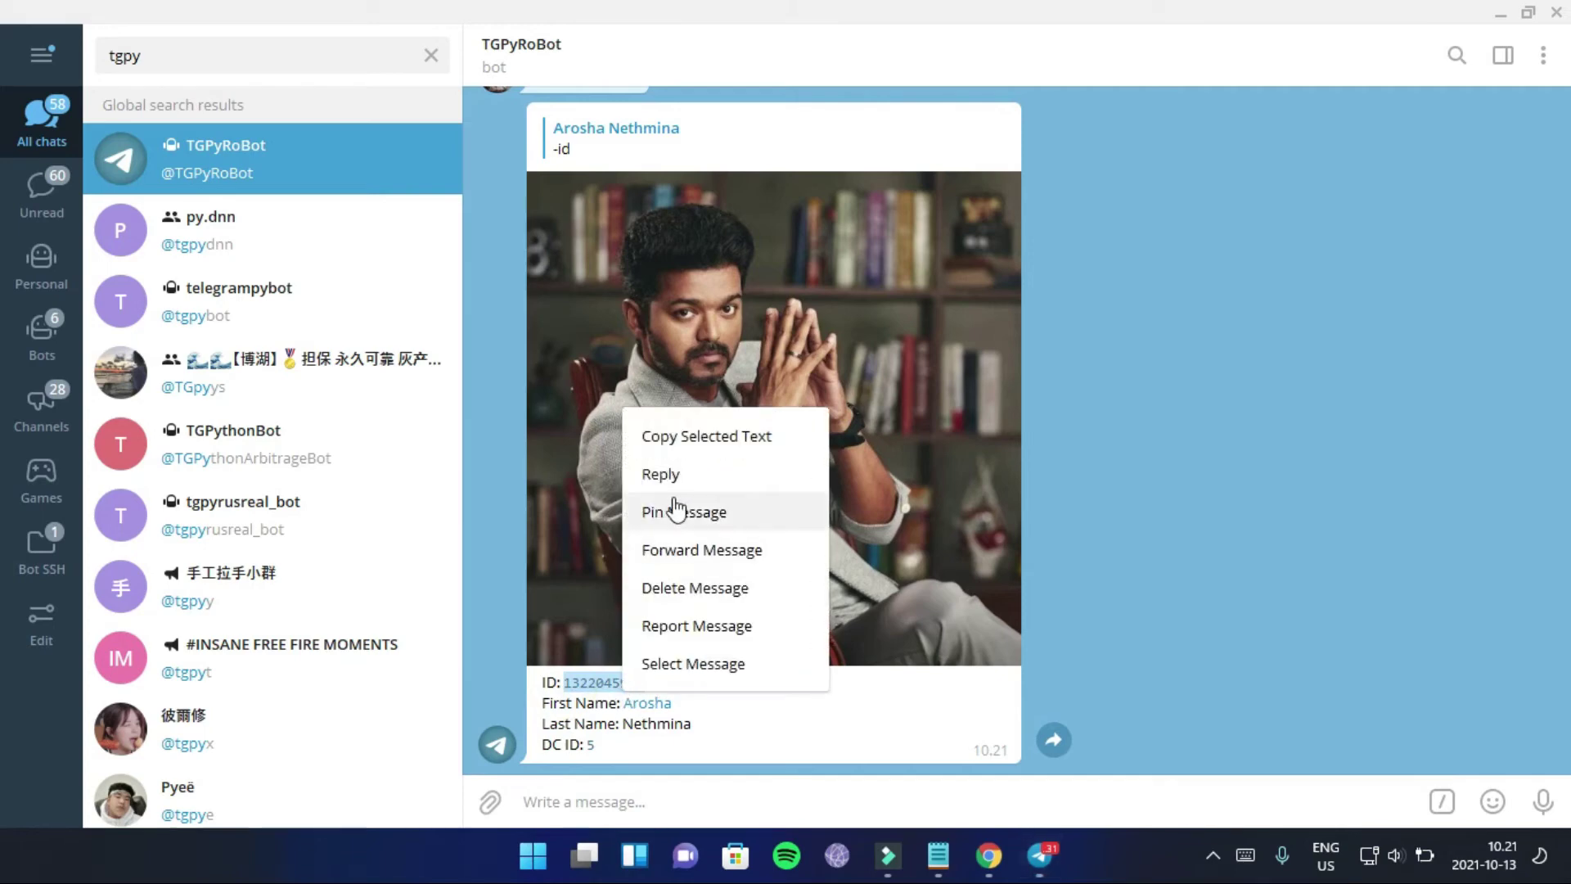
click(649, 436)
click(1502, 11)
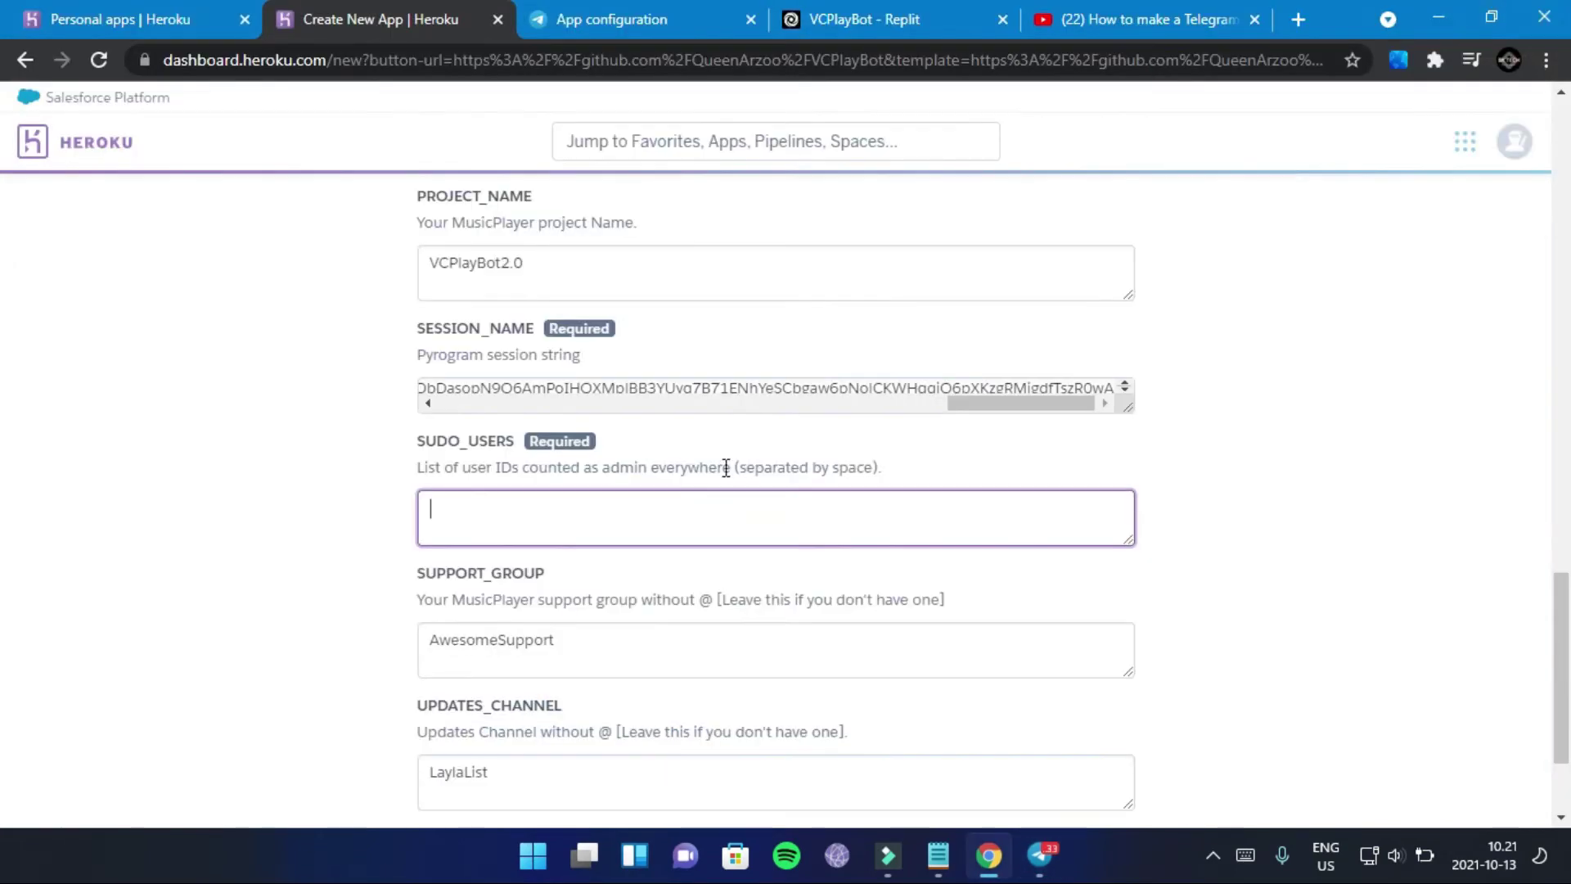
- Paste the copied Telegram user ID into the required SUDO_USERS config var
right_click(680, 521)
click(774, 346)
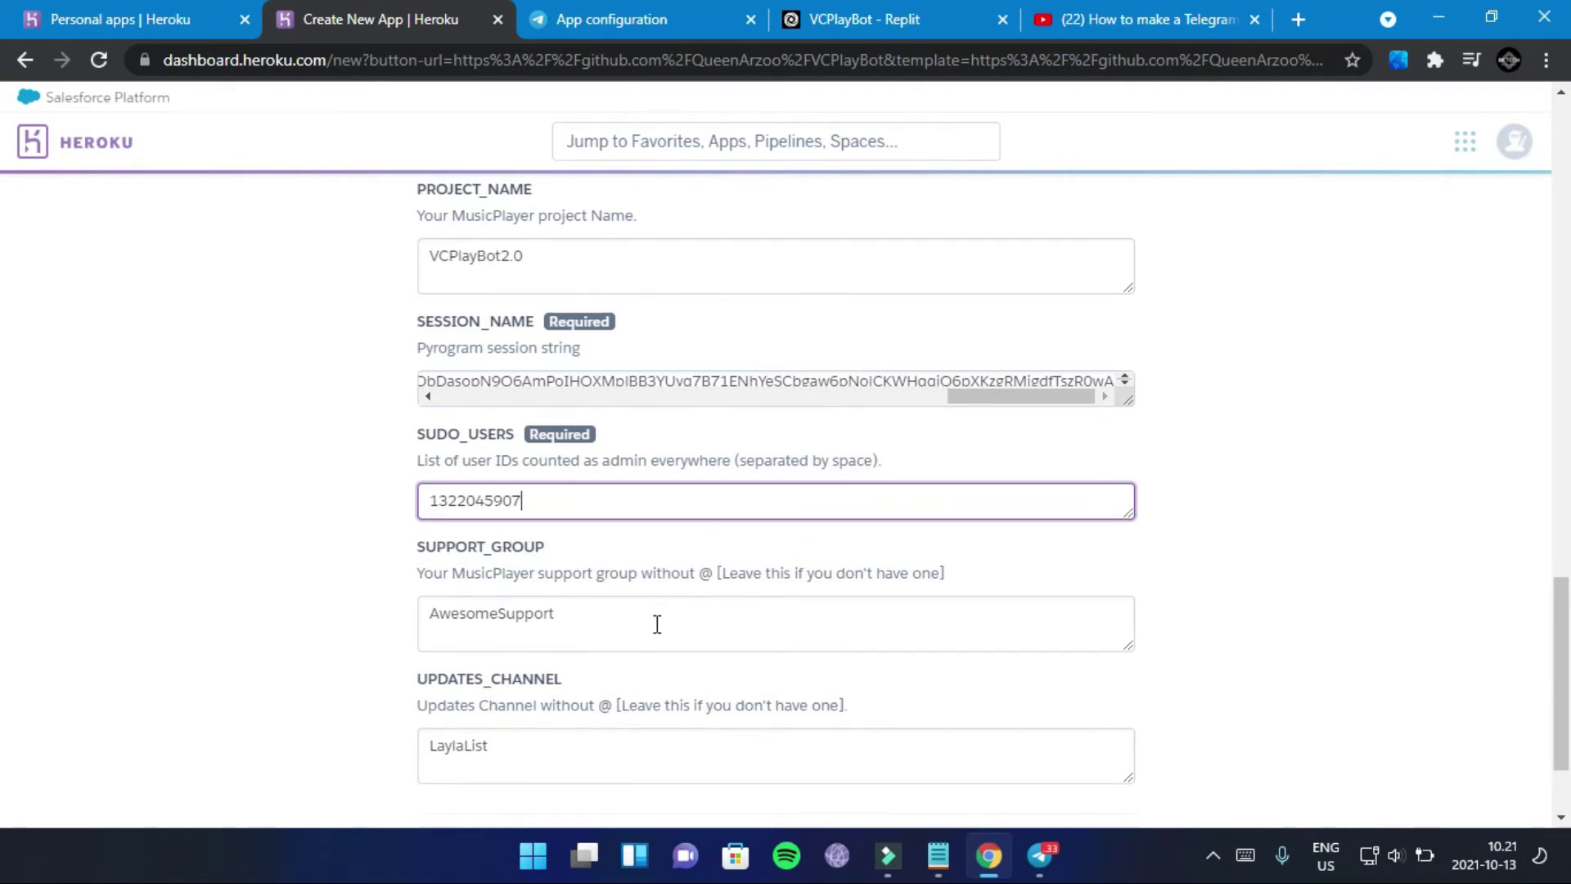
scroll(658, 623, down, 2)
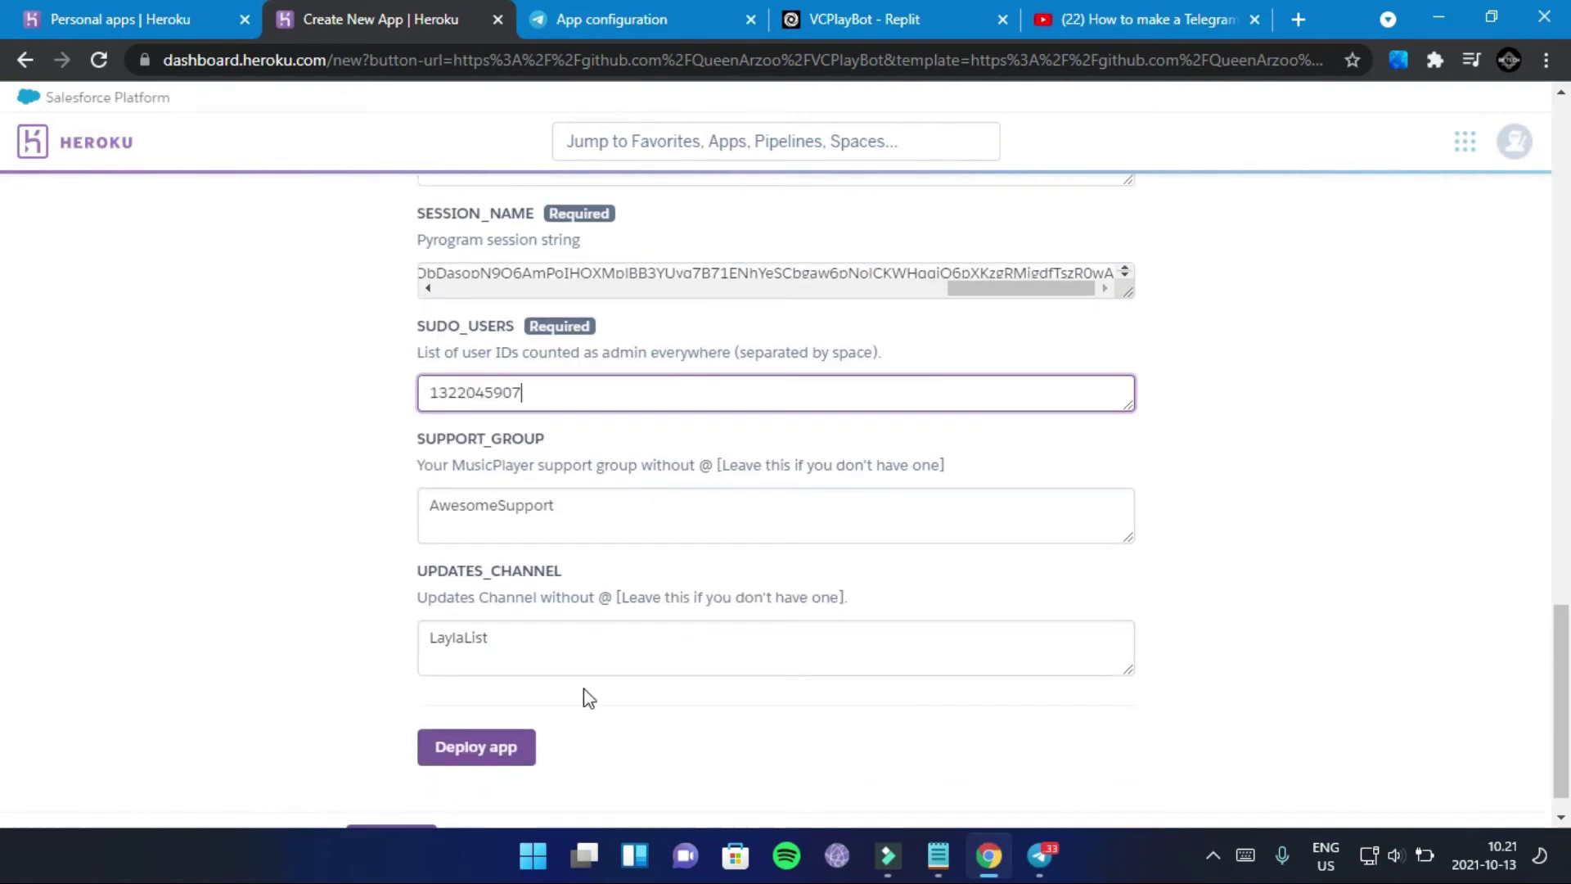
click(350, 536)
- Review the filled config vars, deploy the app, and open its management page once deployment finishes
scroll(360, 523, up, 6)
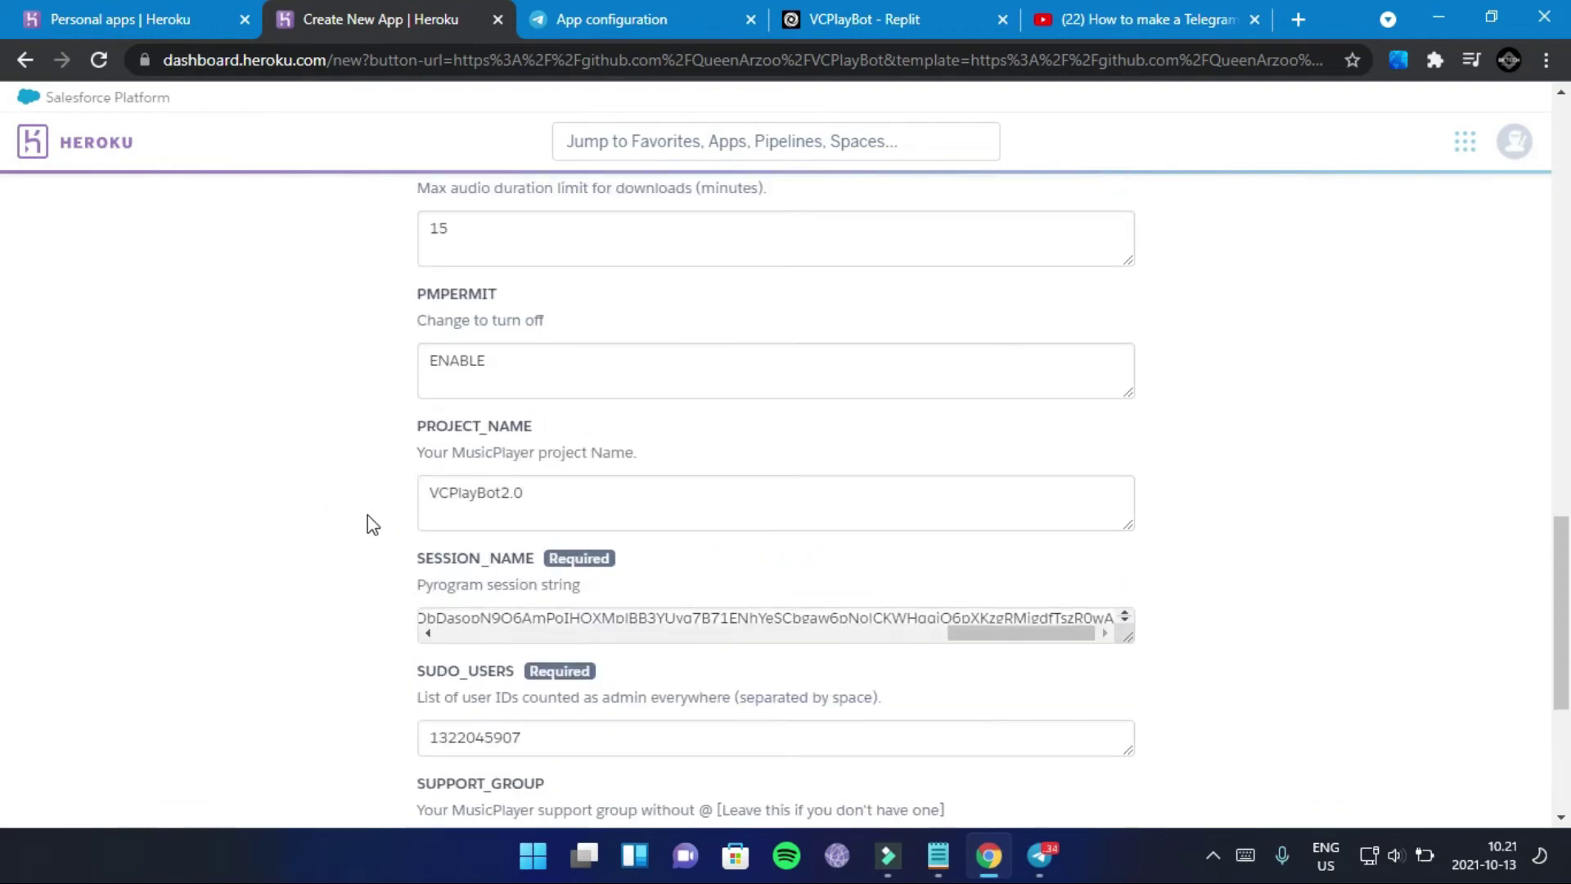
scroll(370, 522, up, 5)
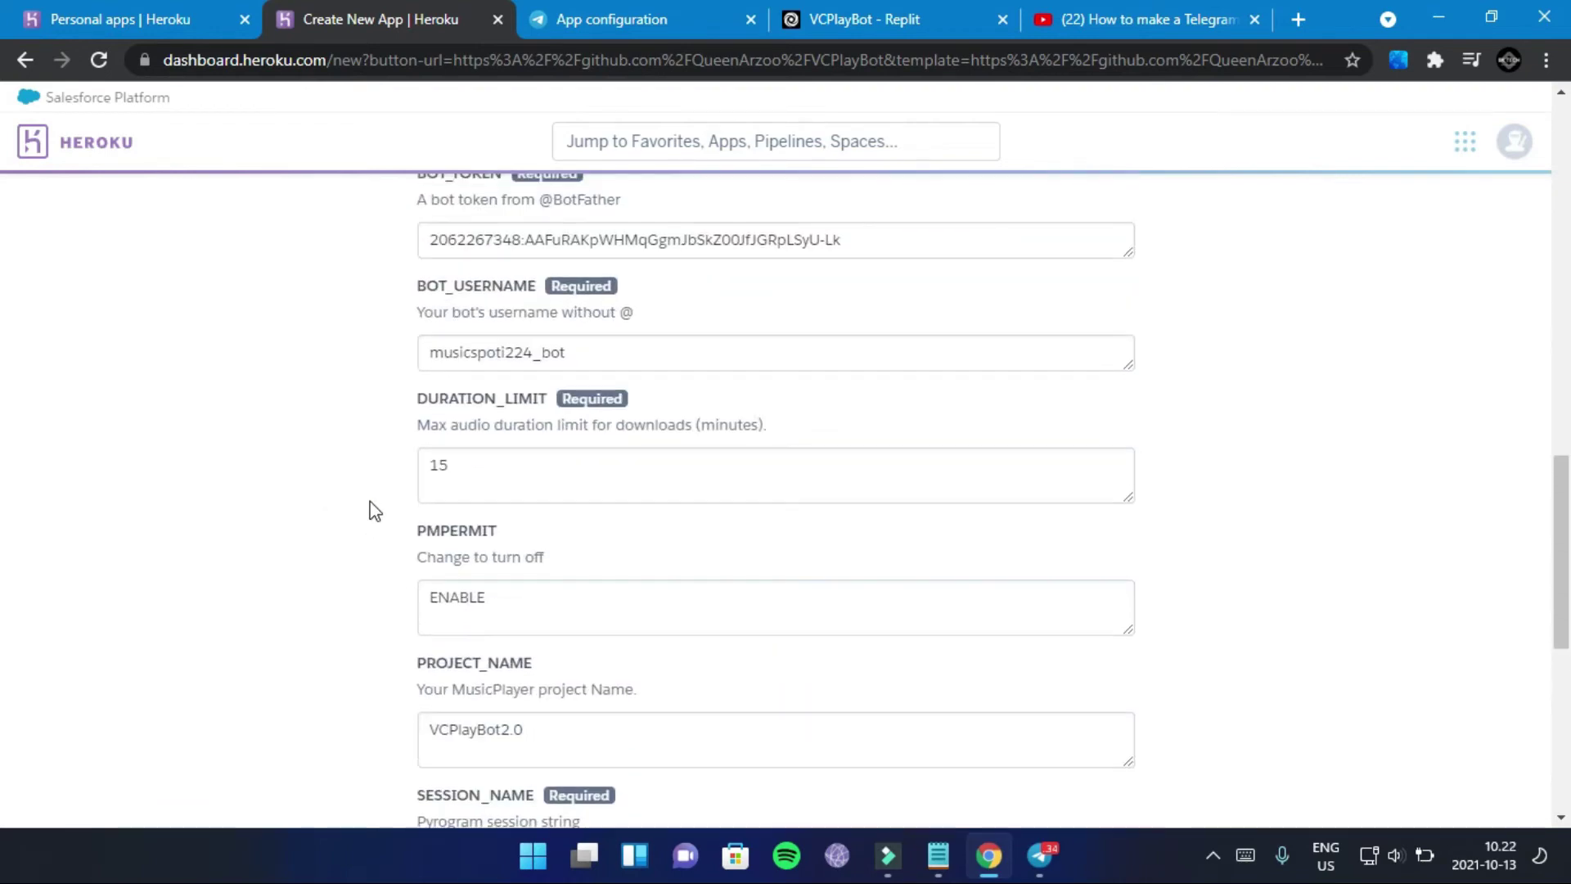
scroll(375, 501, down, 6)
scroll(425, 501, down, 3)
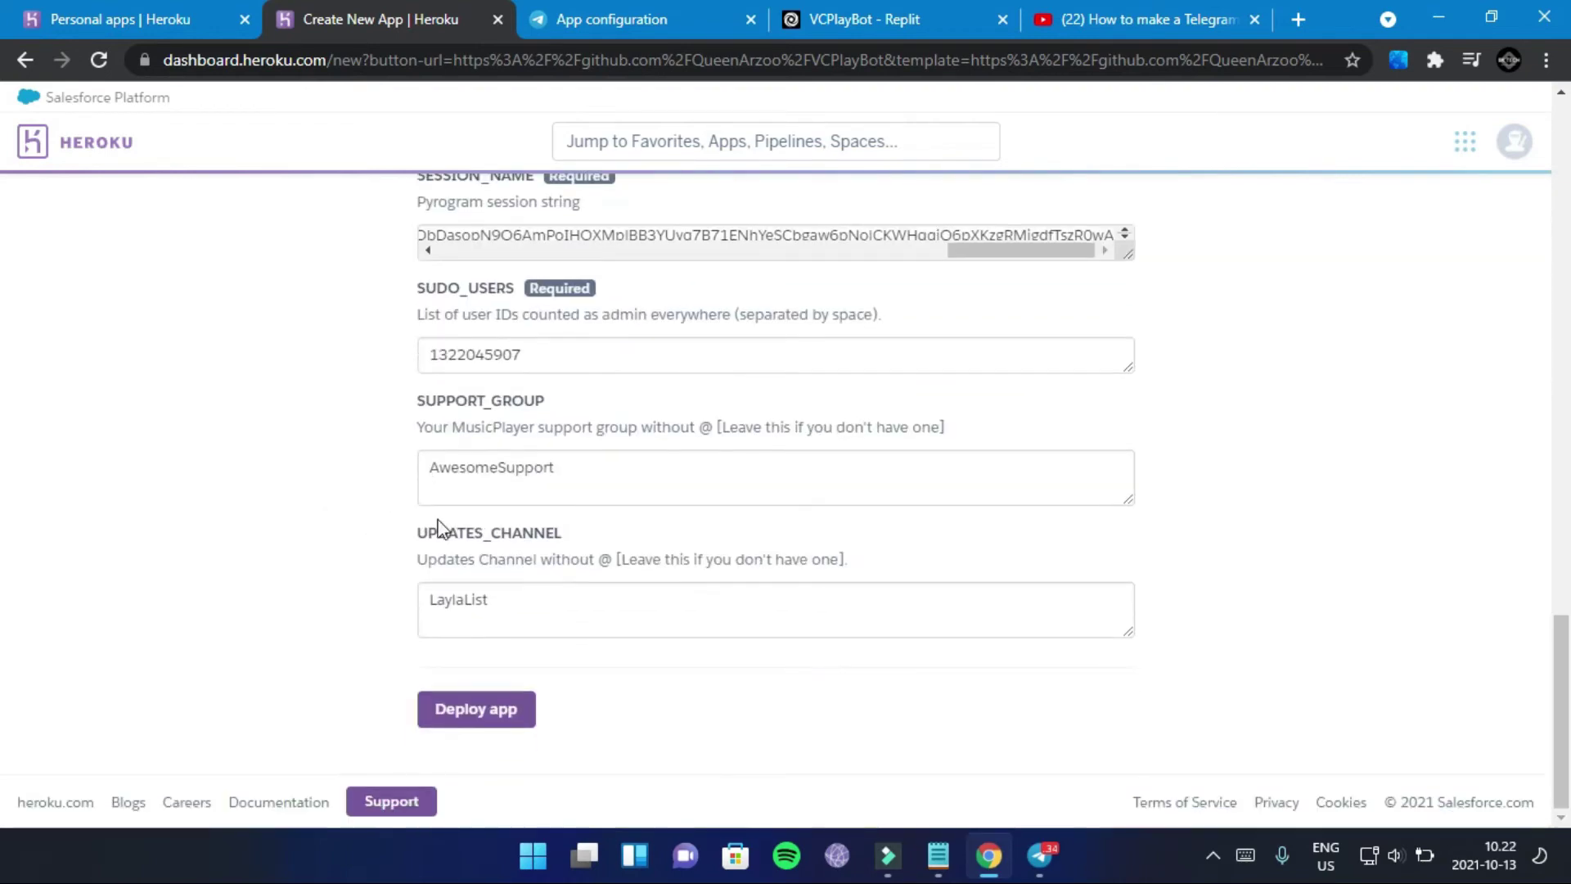
click(480, 727)
scroll(810, 440, down, 3)
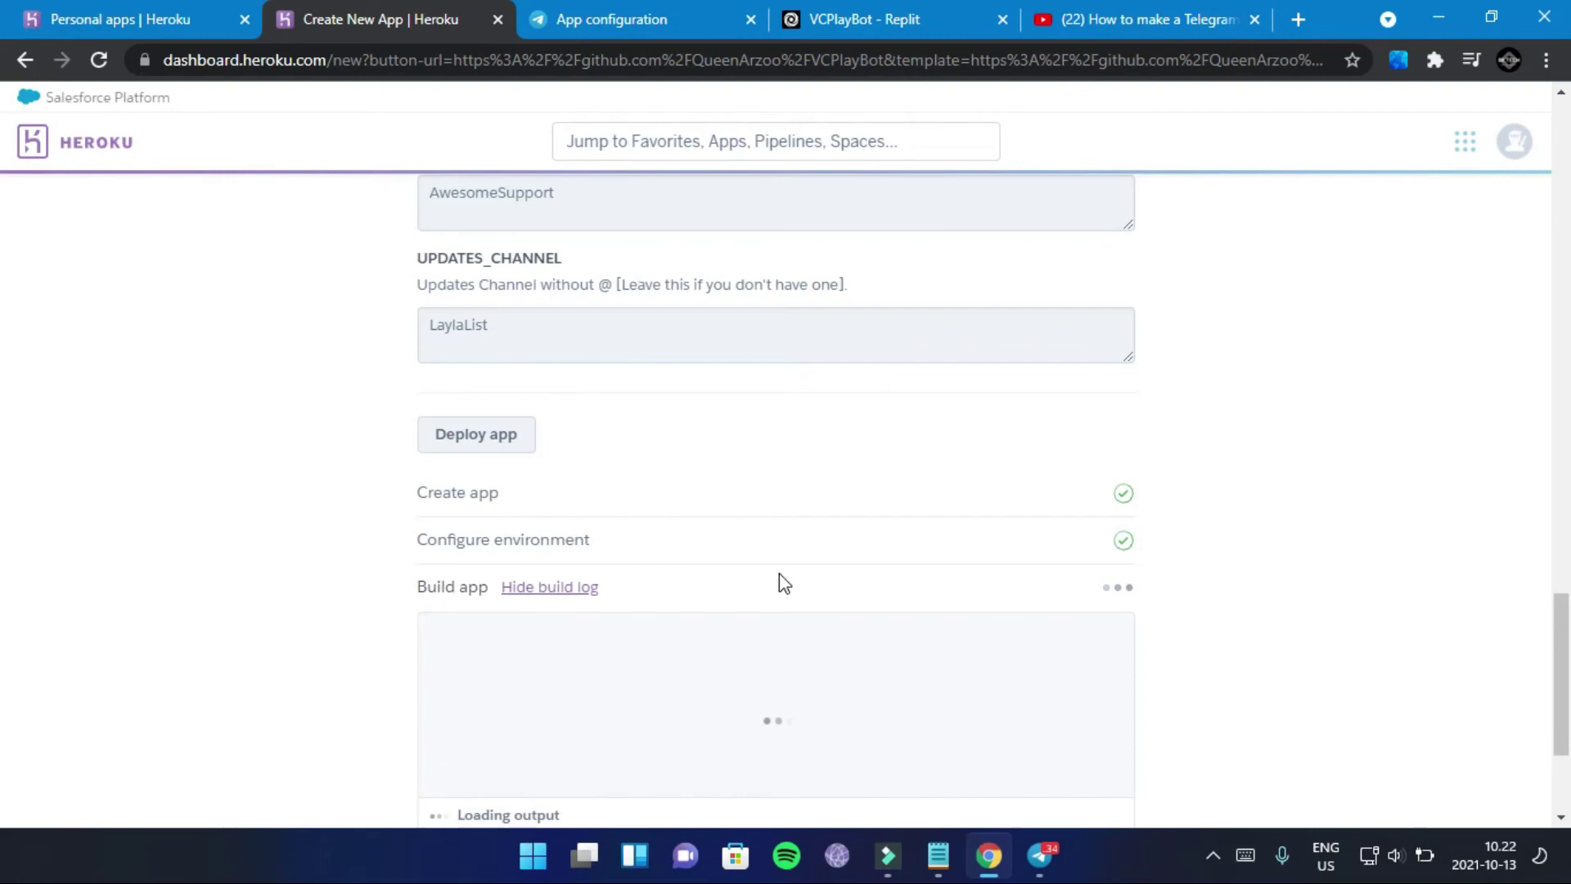
scroll(900, 524, down, 3)
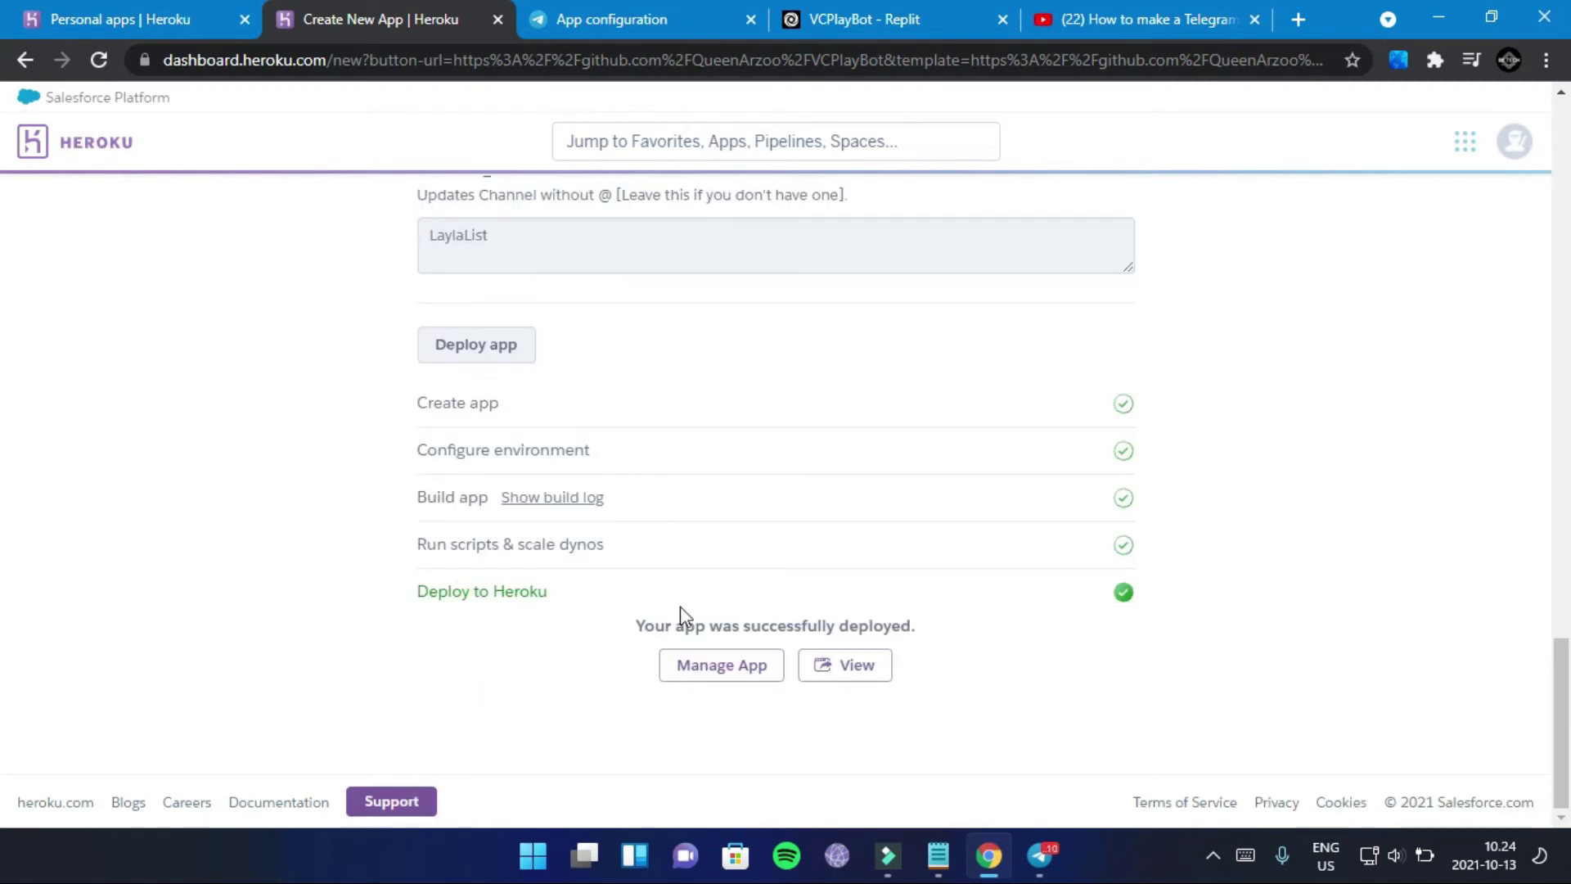
click(704, 686)
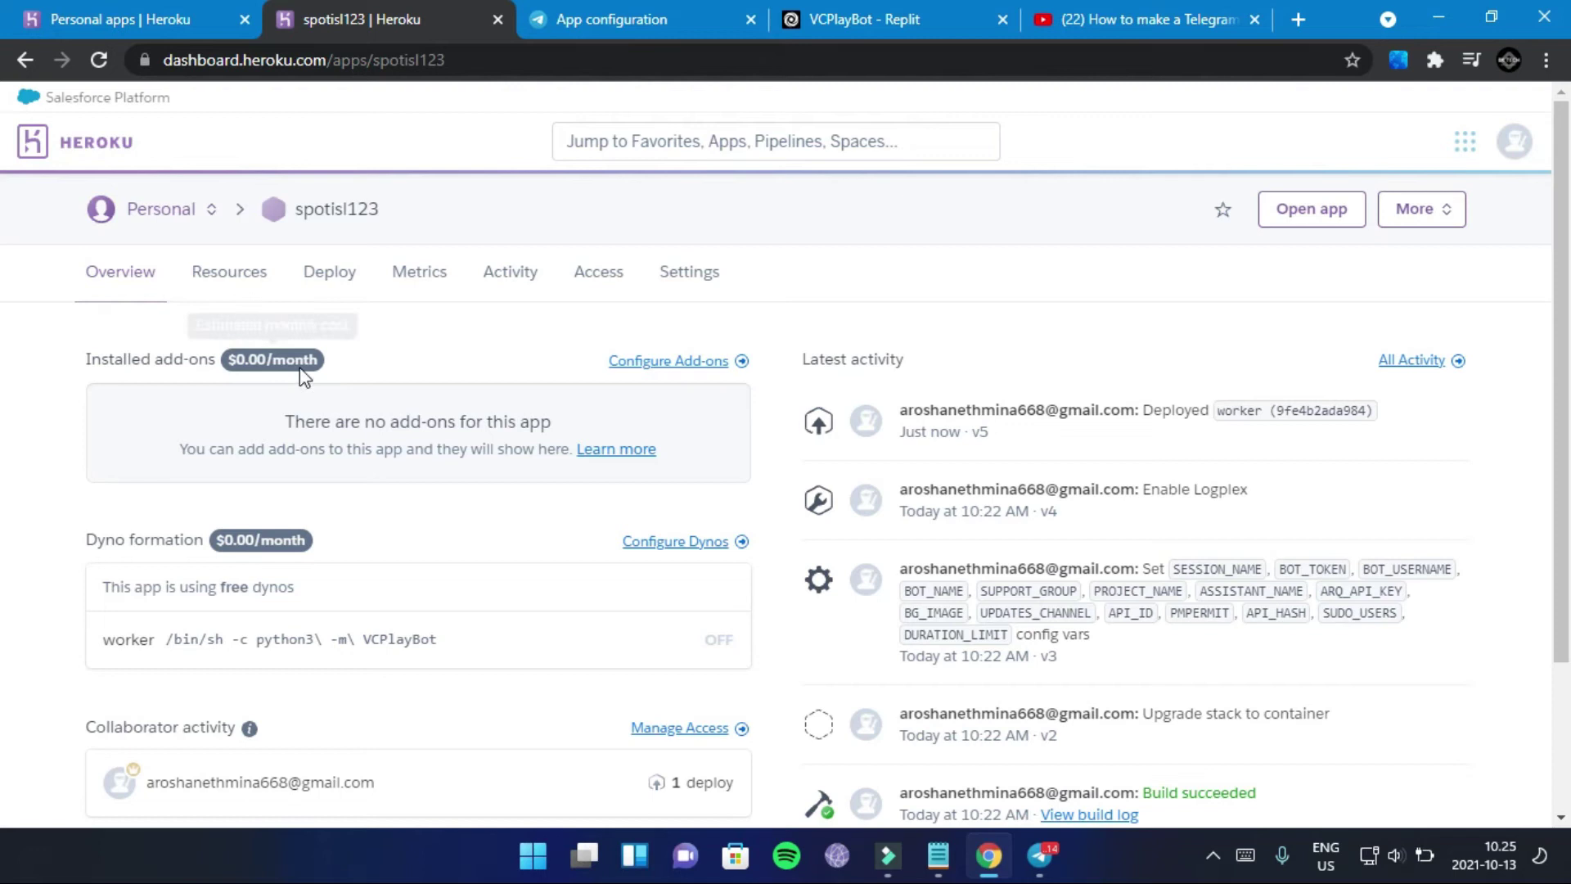
- Turn on the spotisl123 app's free worker dyno, confirm the change, and open the application logs
click(219, 282)
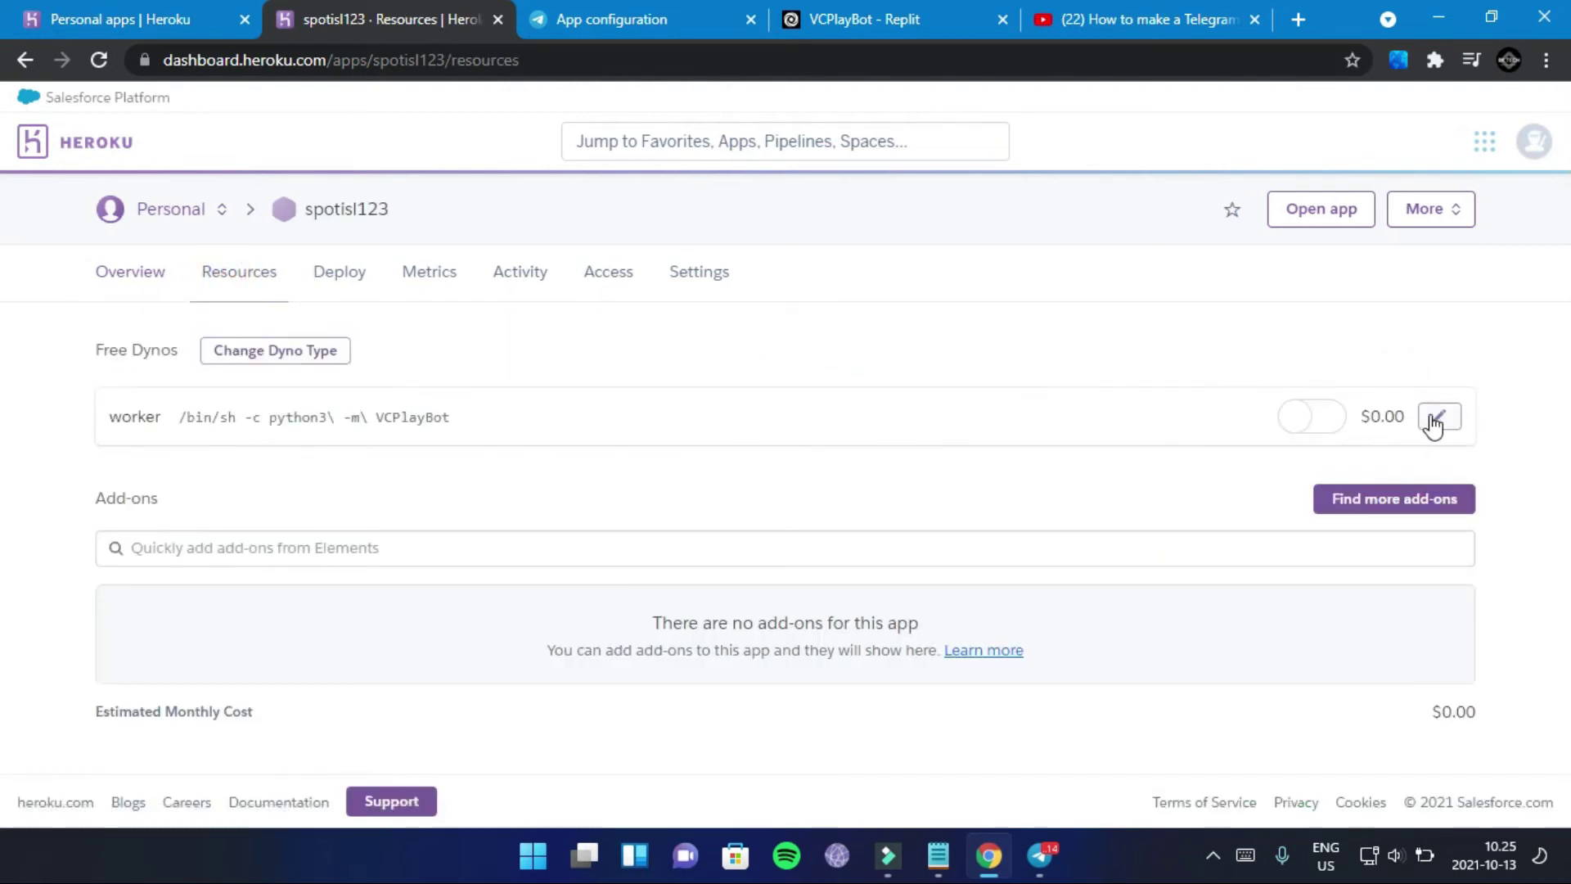
click(1438, 416)
click(1208, 417)
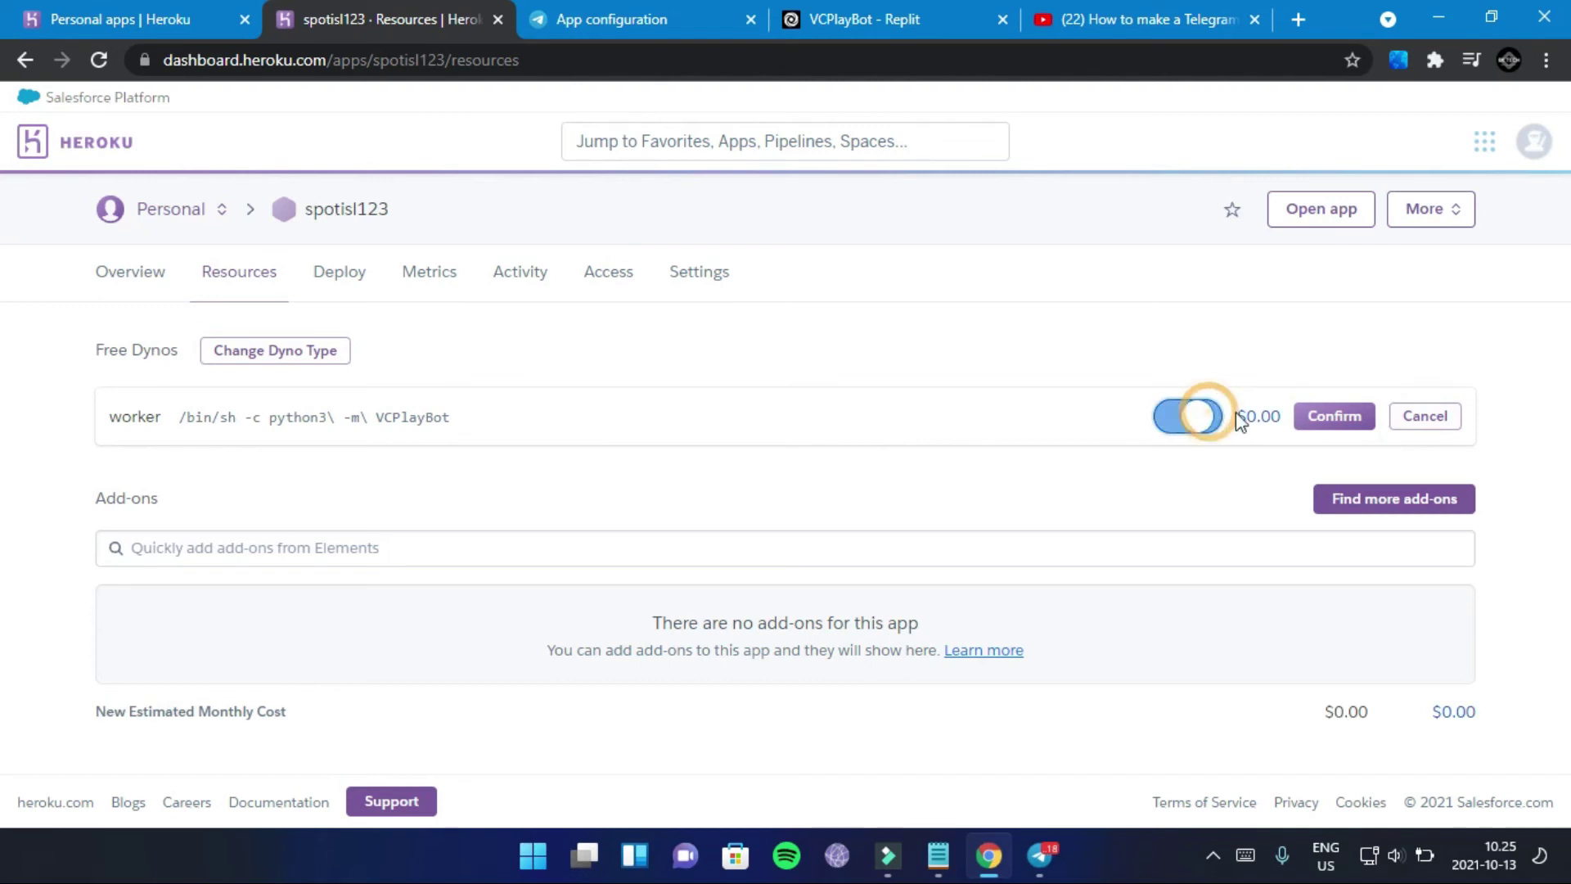
click(1325, 421)
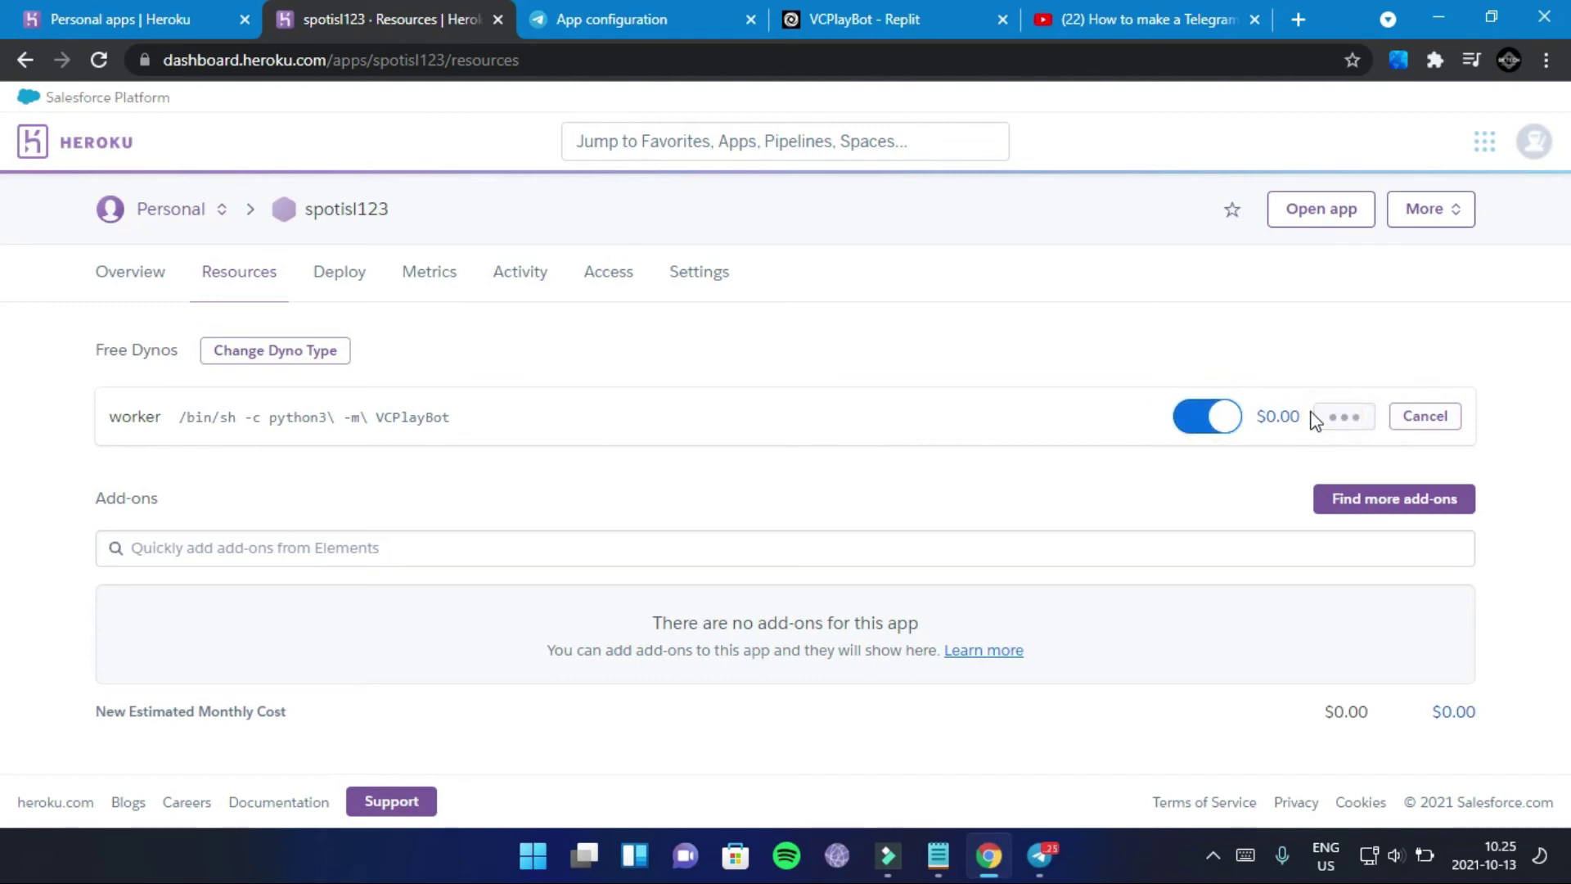
click(1423, 210)
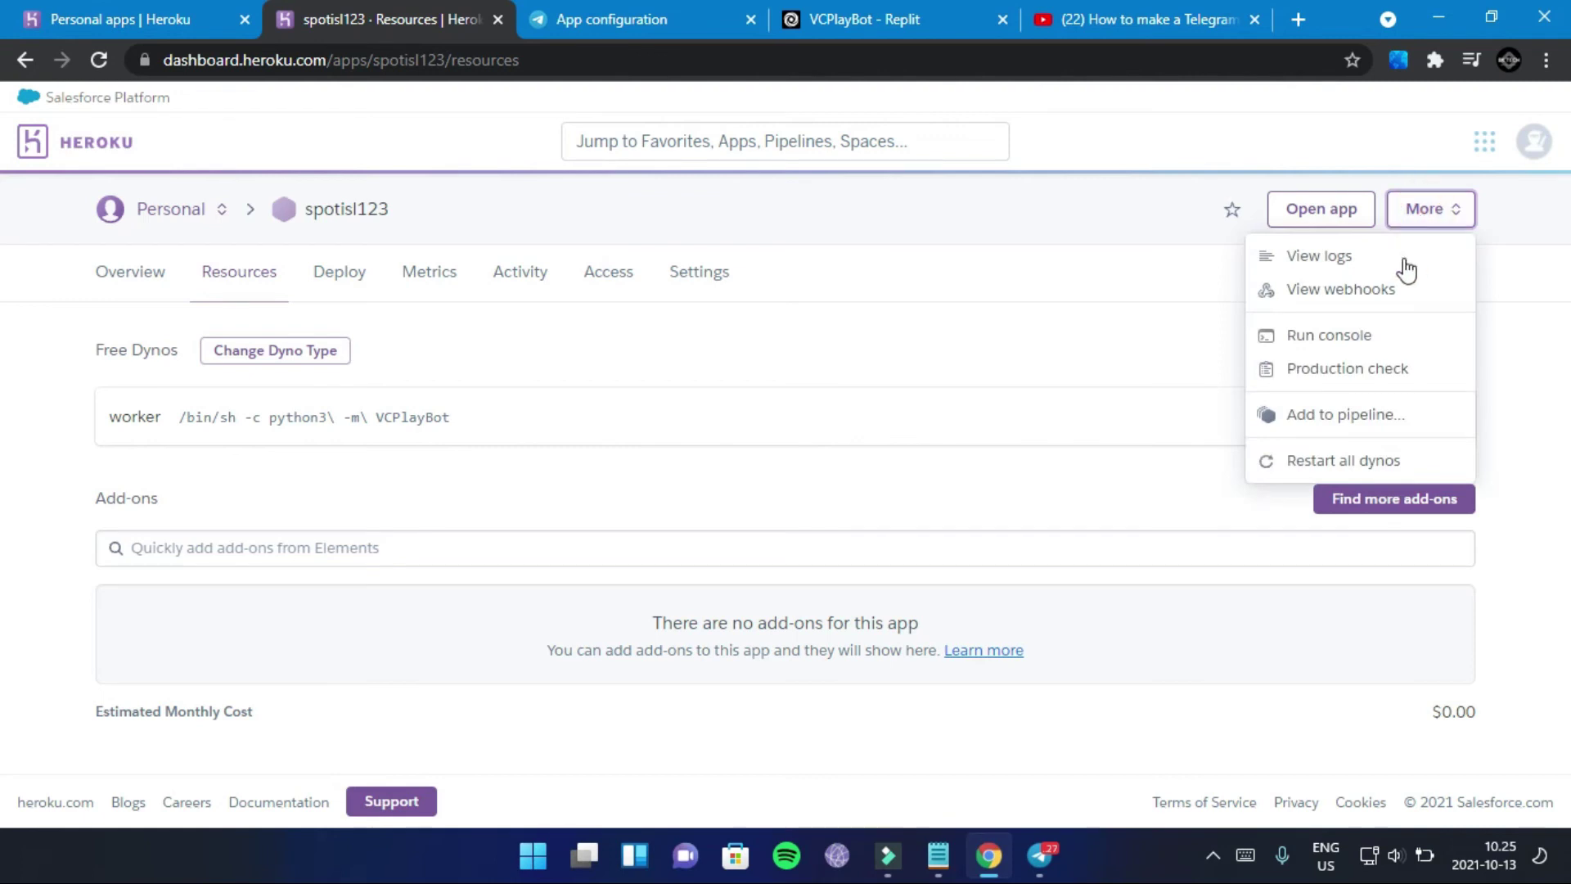
click(1328, 266)
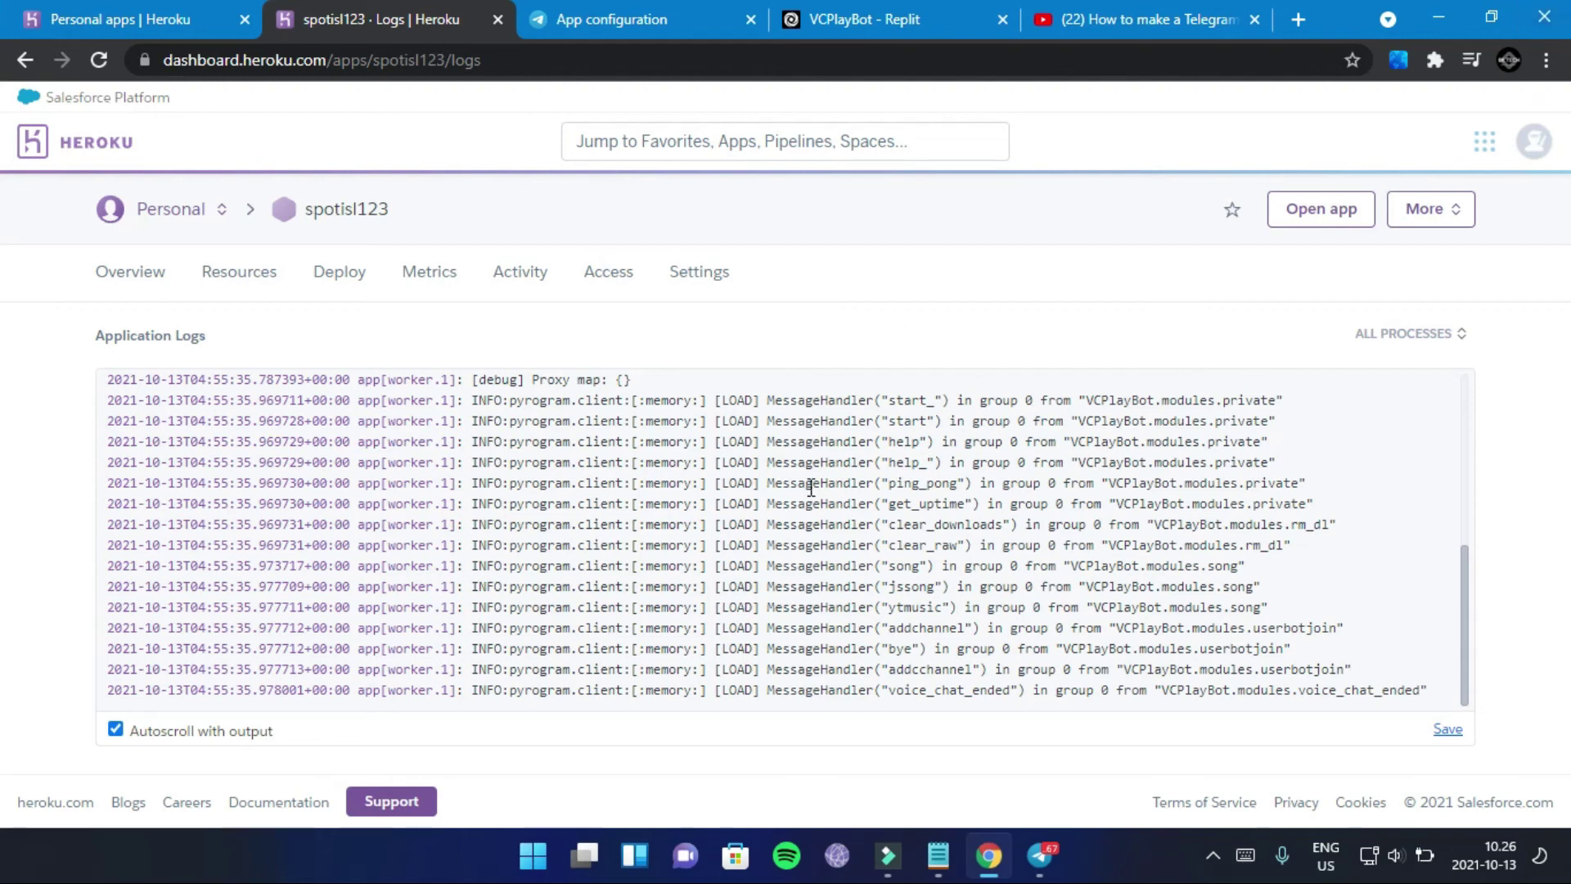
- Switch to Telegram, open the musicspoti224 bot from the BotFather chat, and start it
click(1039, 855)
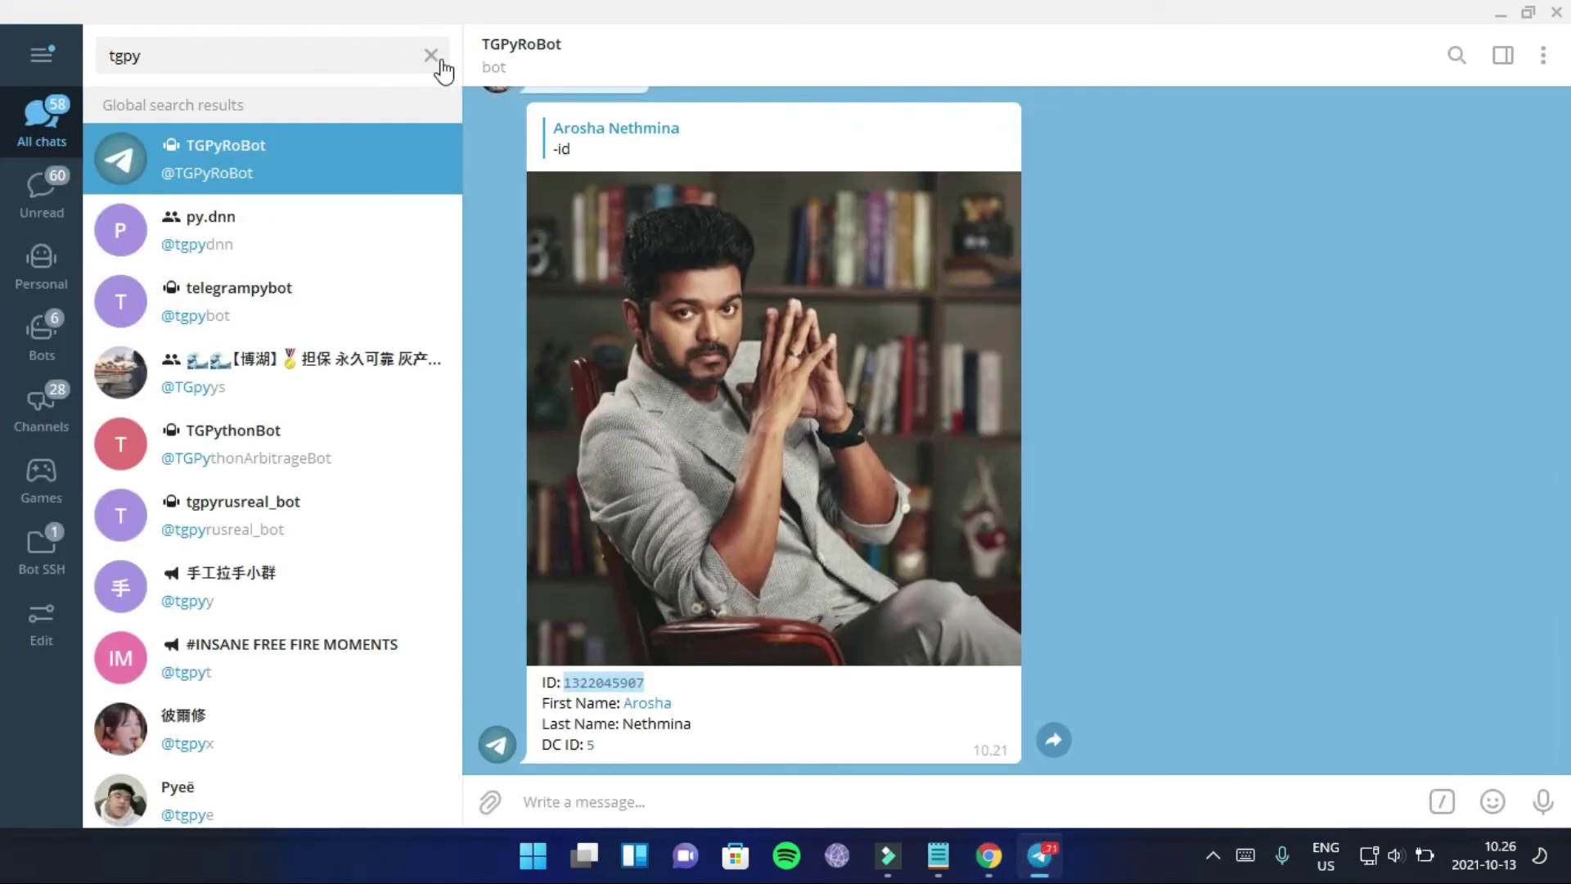
click(447, 64)
scroll(296, 610, down, 5)
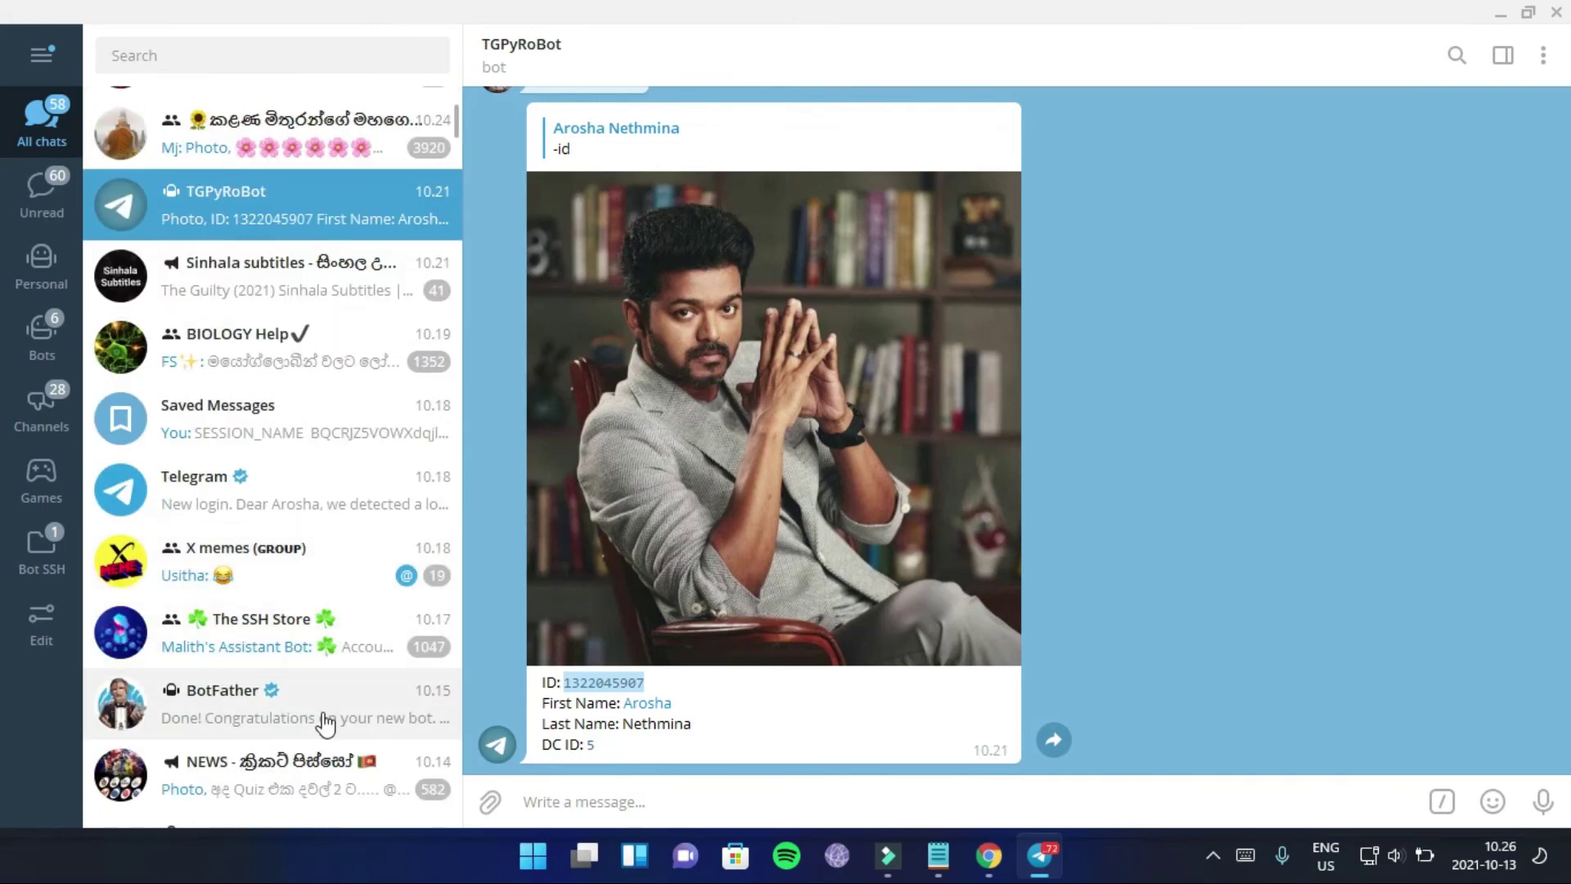
click(326, 724)
click(635, 495)
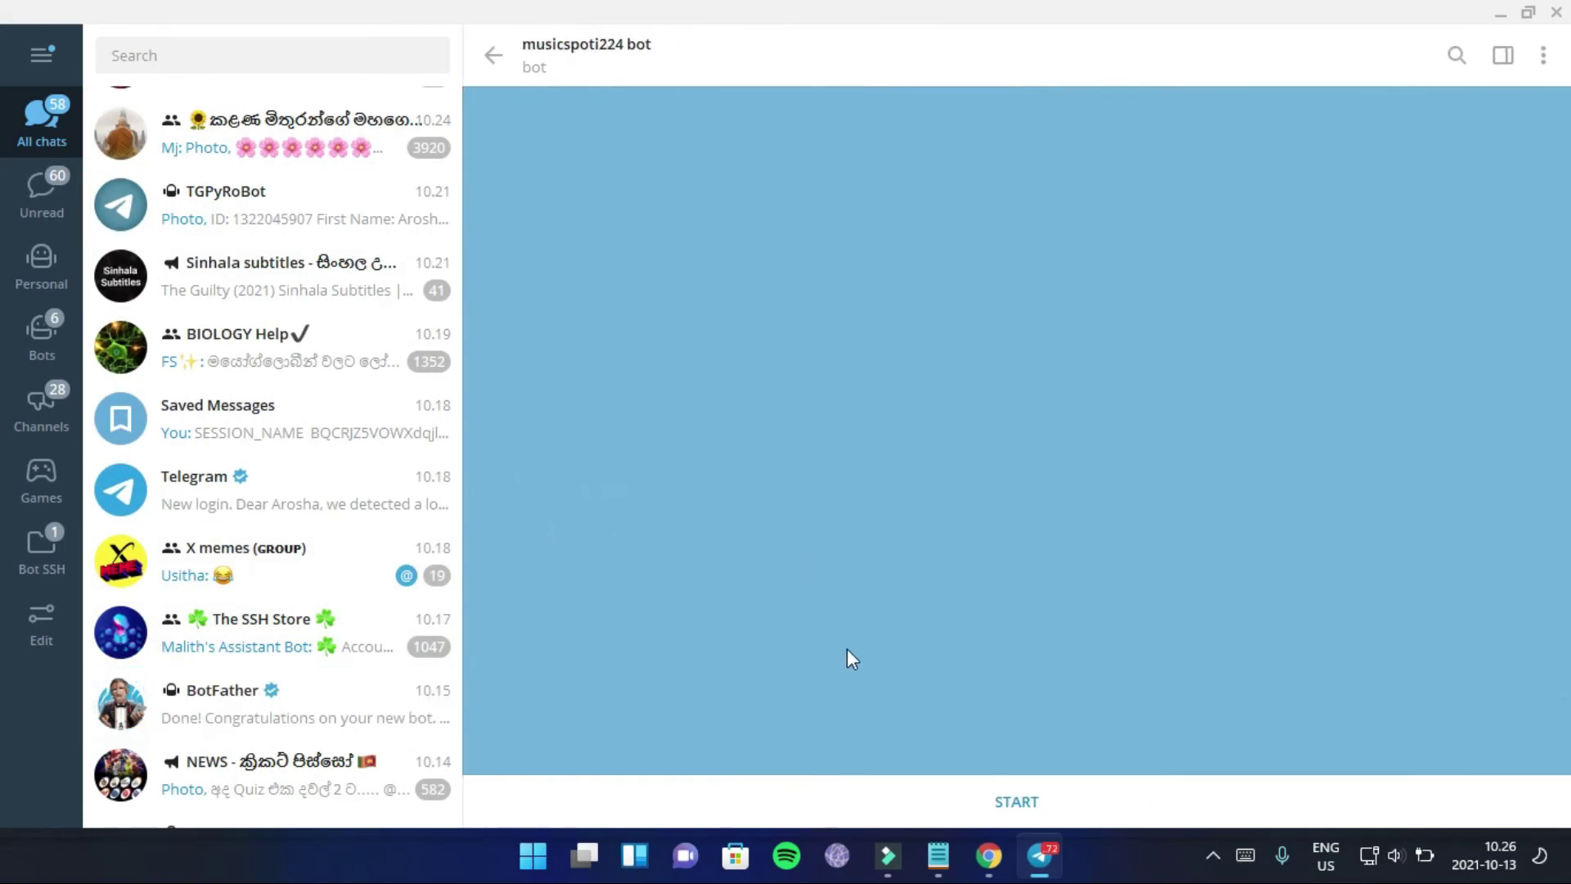
click(898, 806)
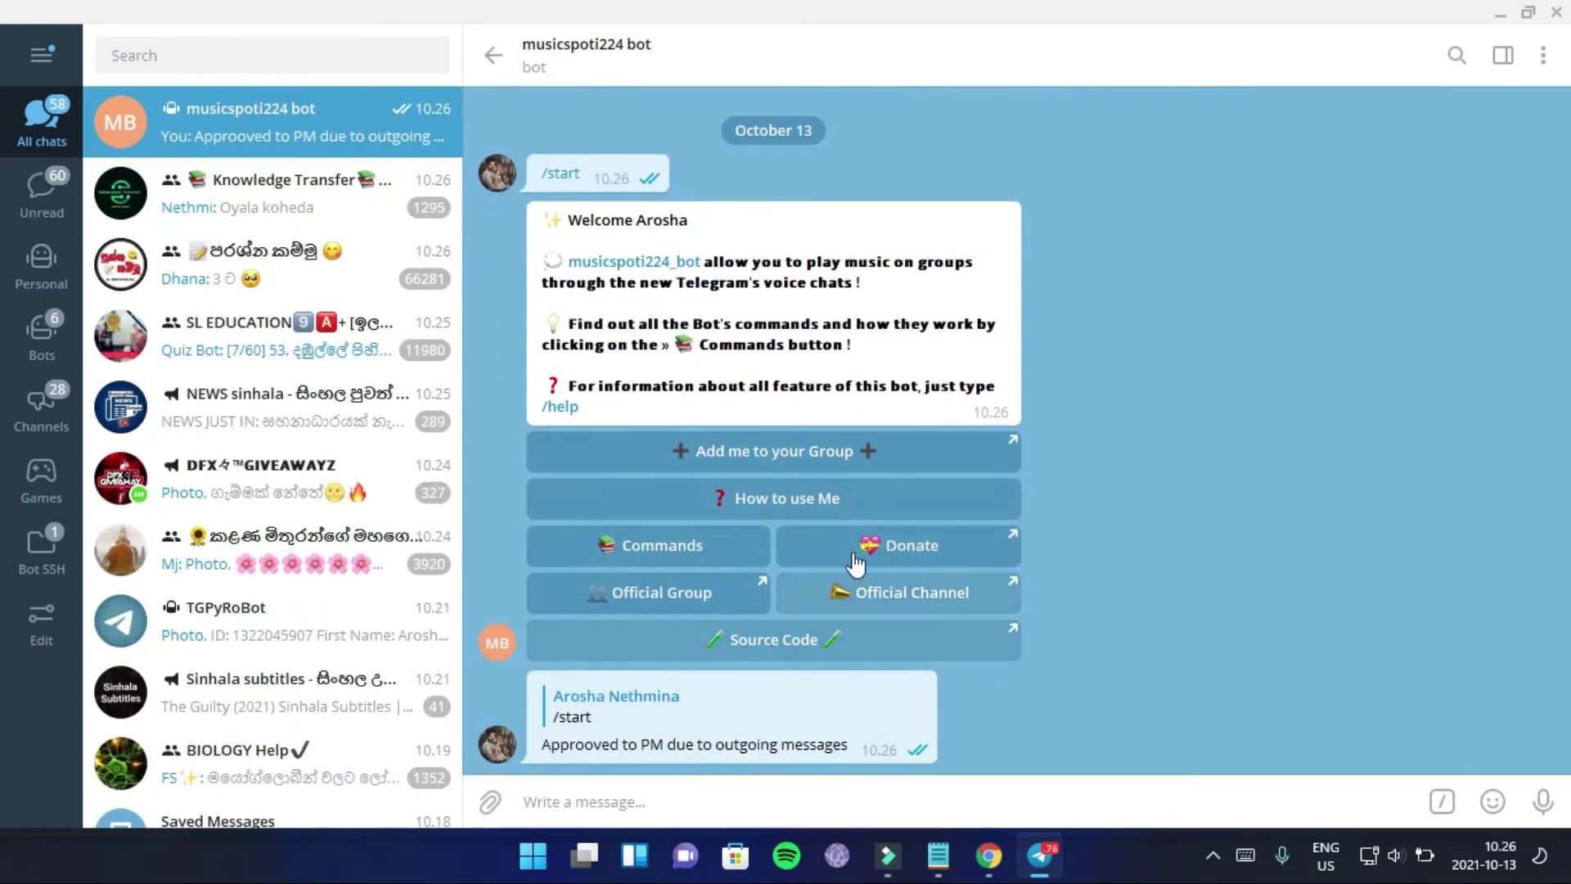
- Add the musicspoti224 bot to the ssl group from its welcome message and confirm
click(751, 798)
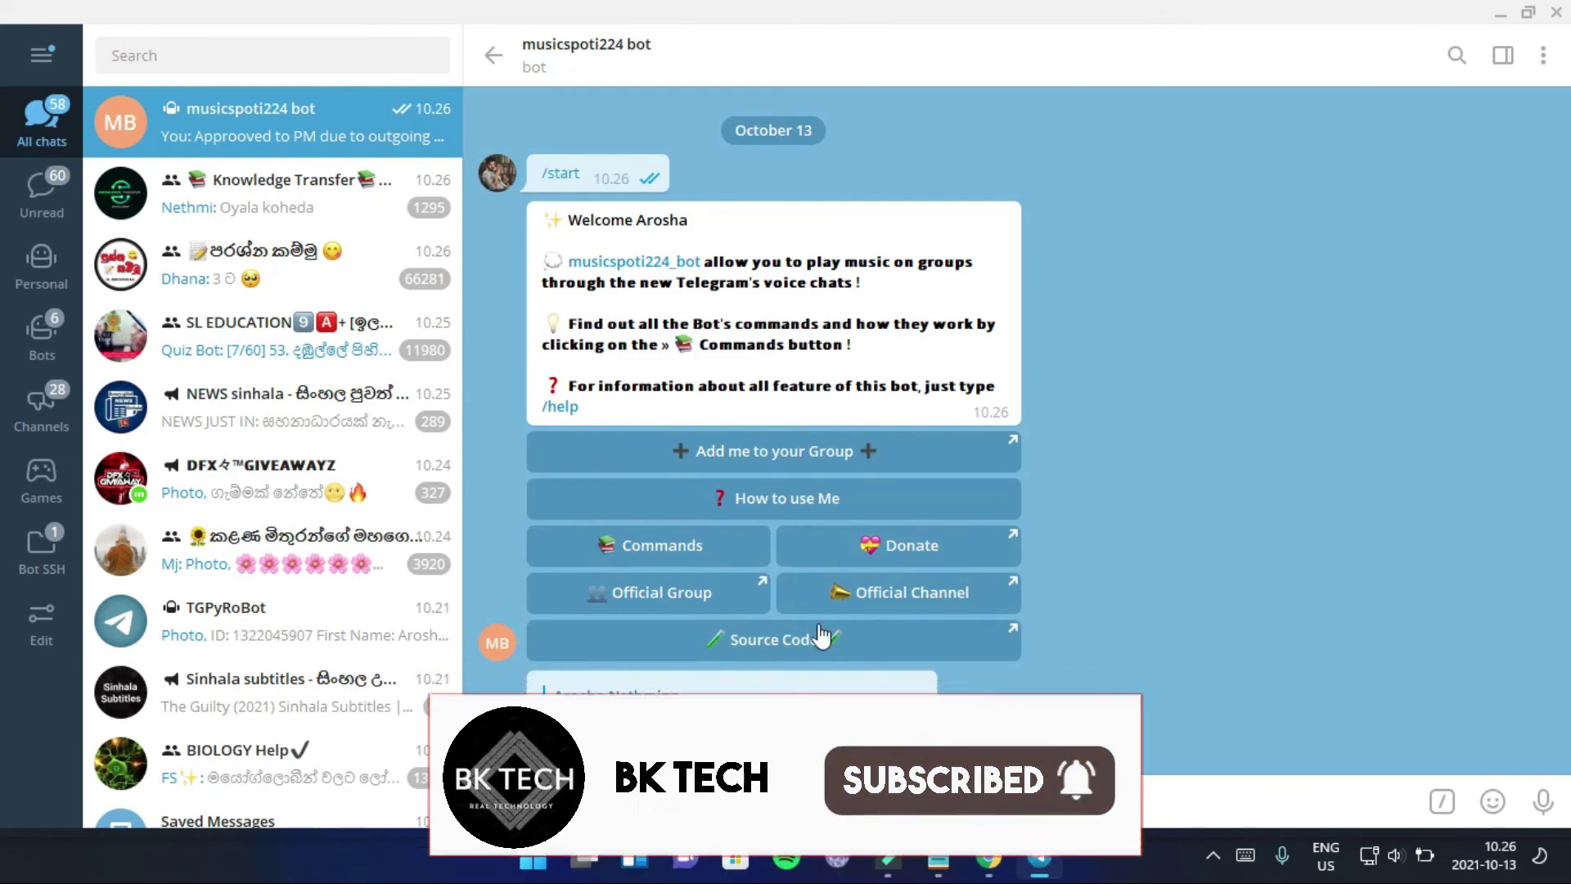
click(892, 448)
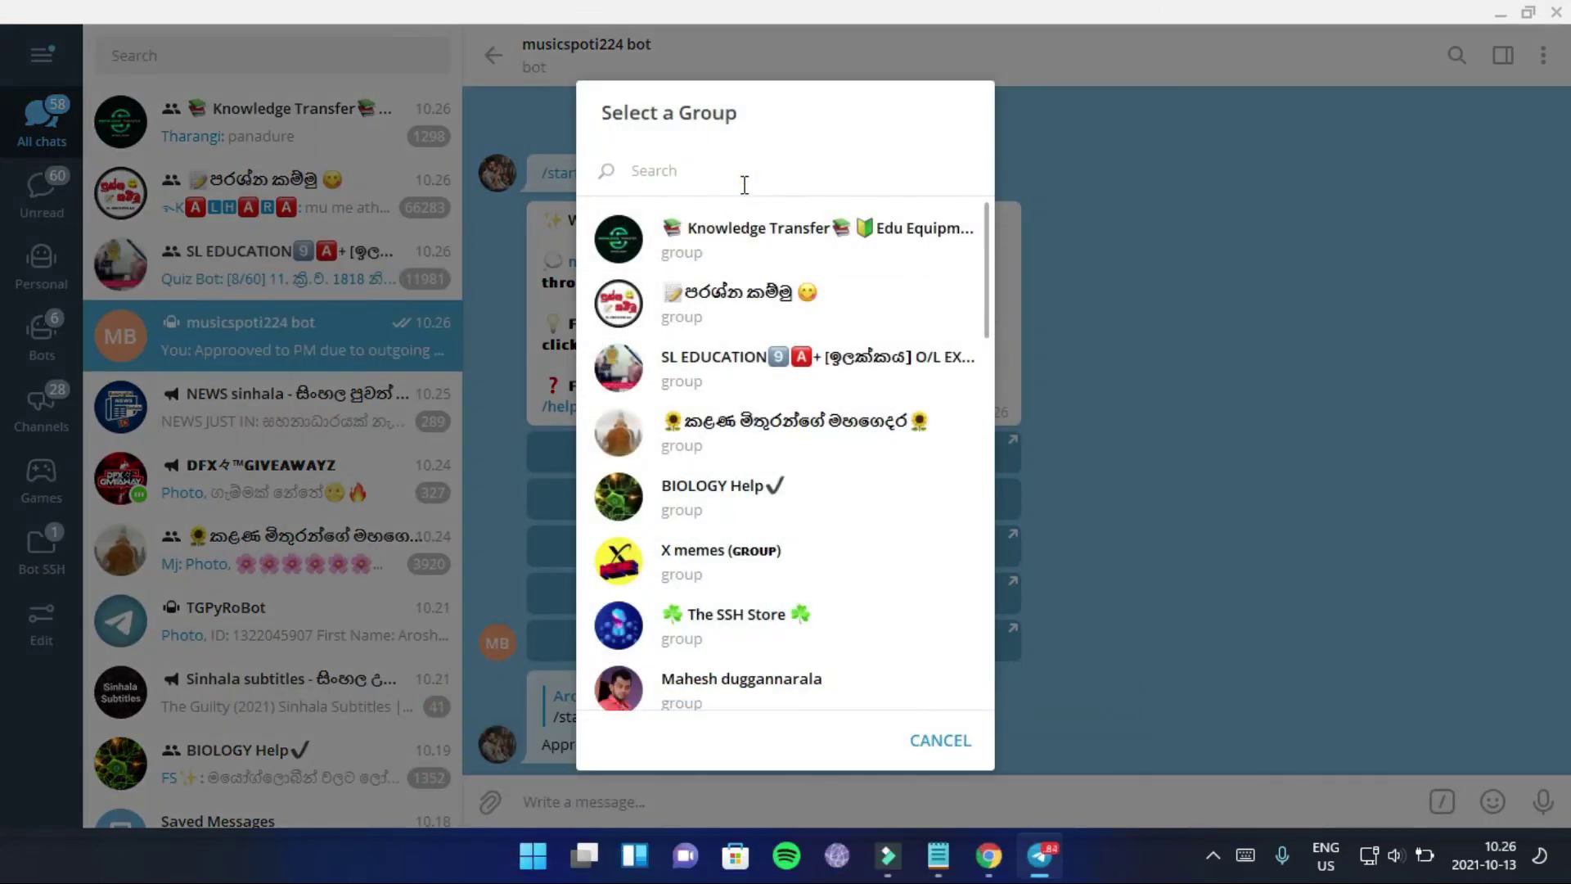
scroll(690, 242, down, 4)
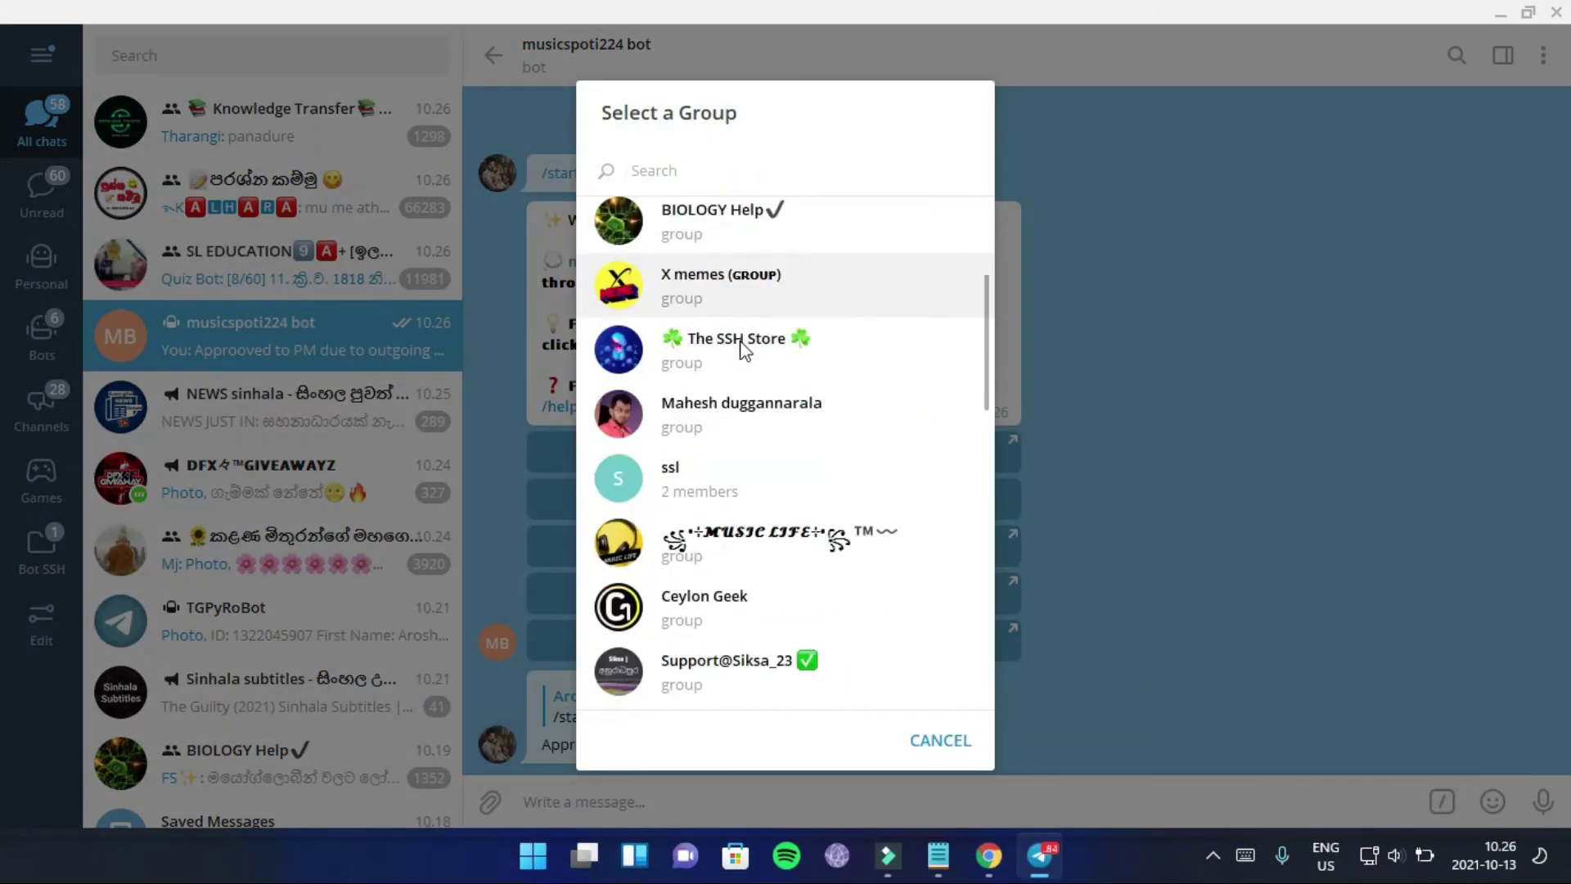
click(772, 491)
click(930, 463)
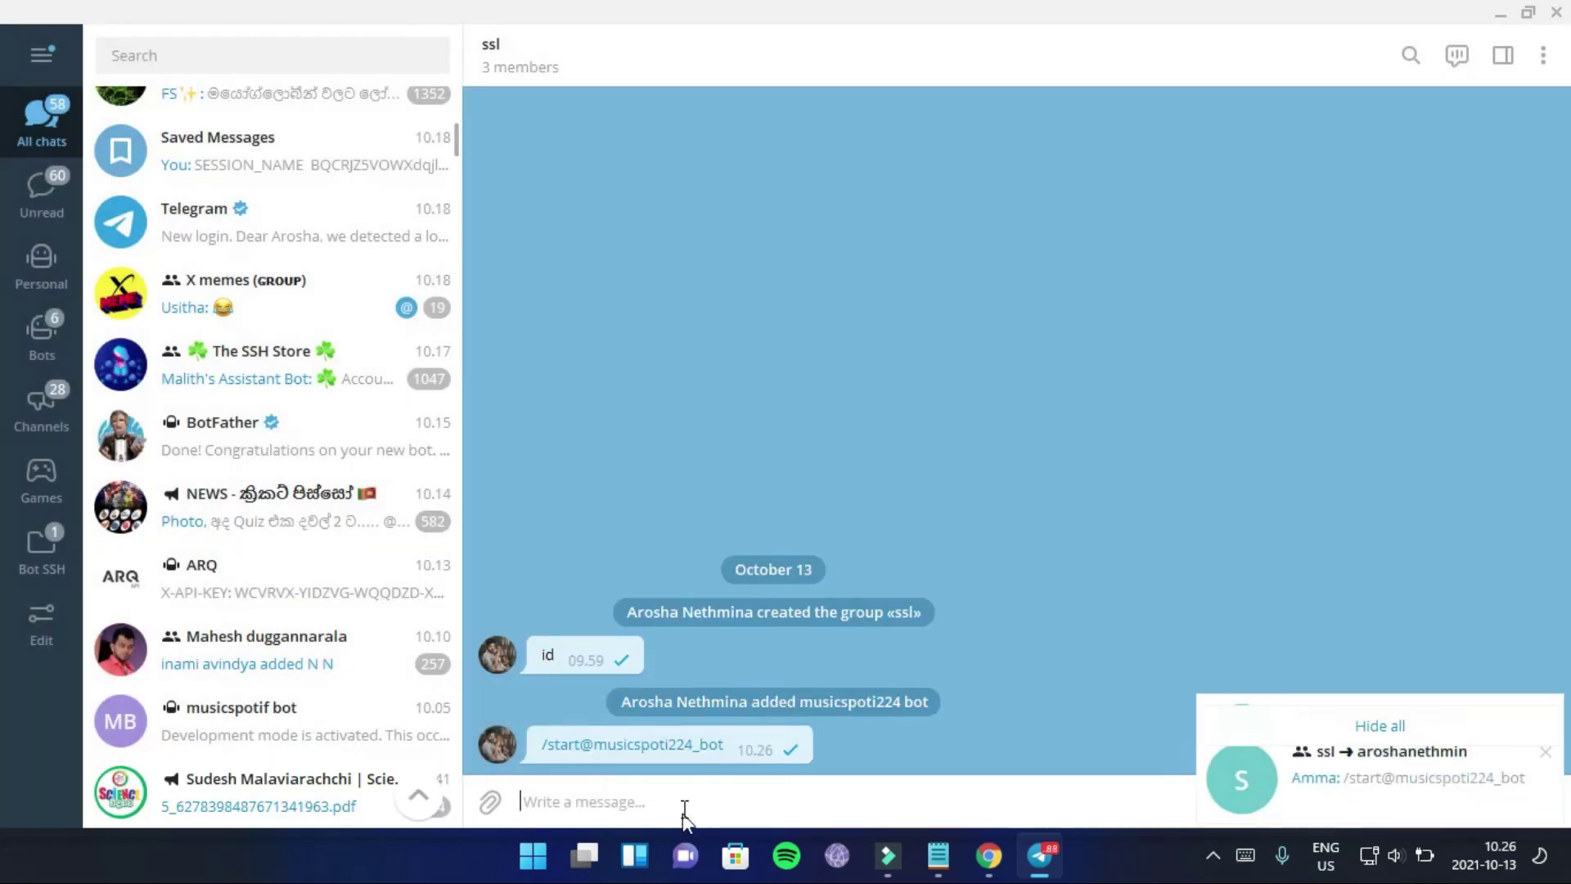
- Send "/song nelum vilen pana" in the ssl group to request the song from the bot
click(1310, 507)
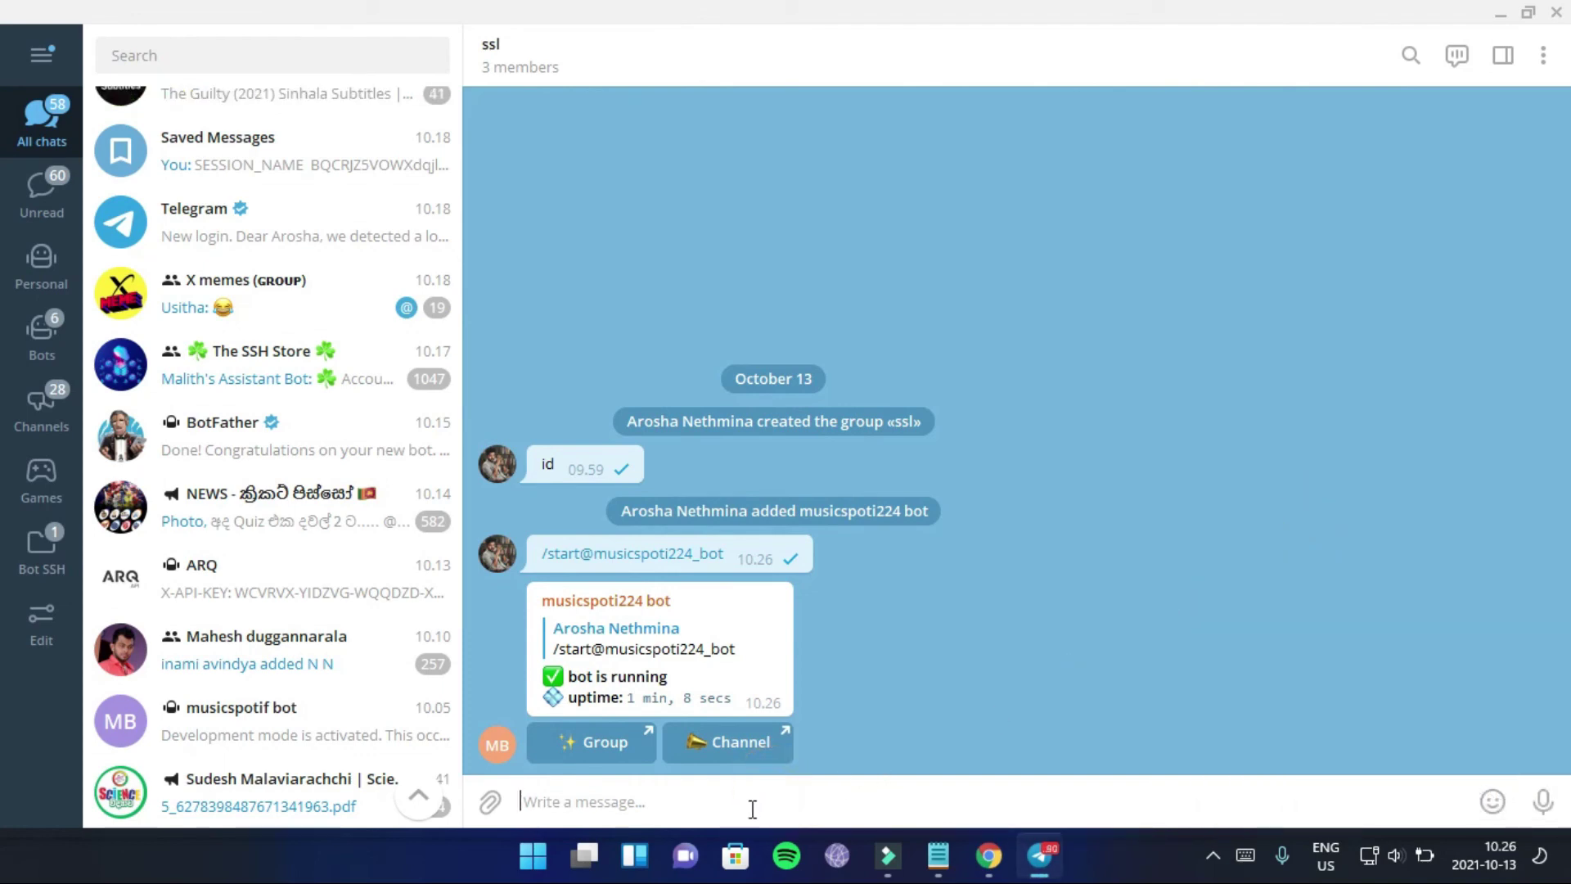
text(/song nelum v)
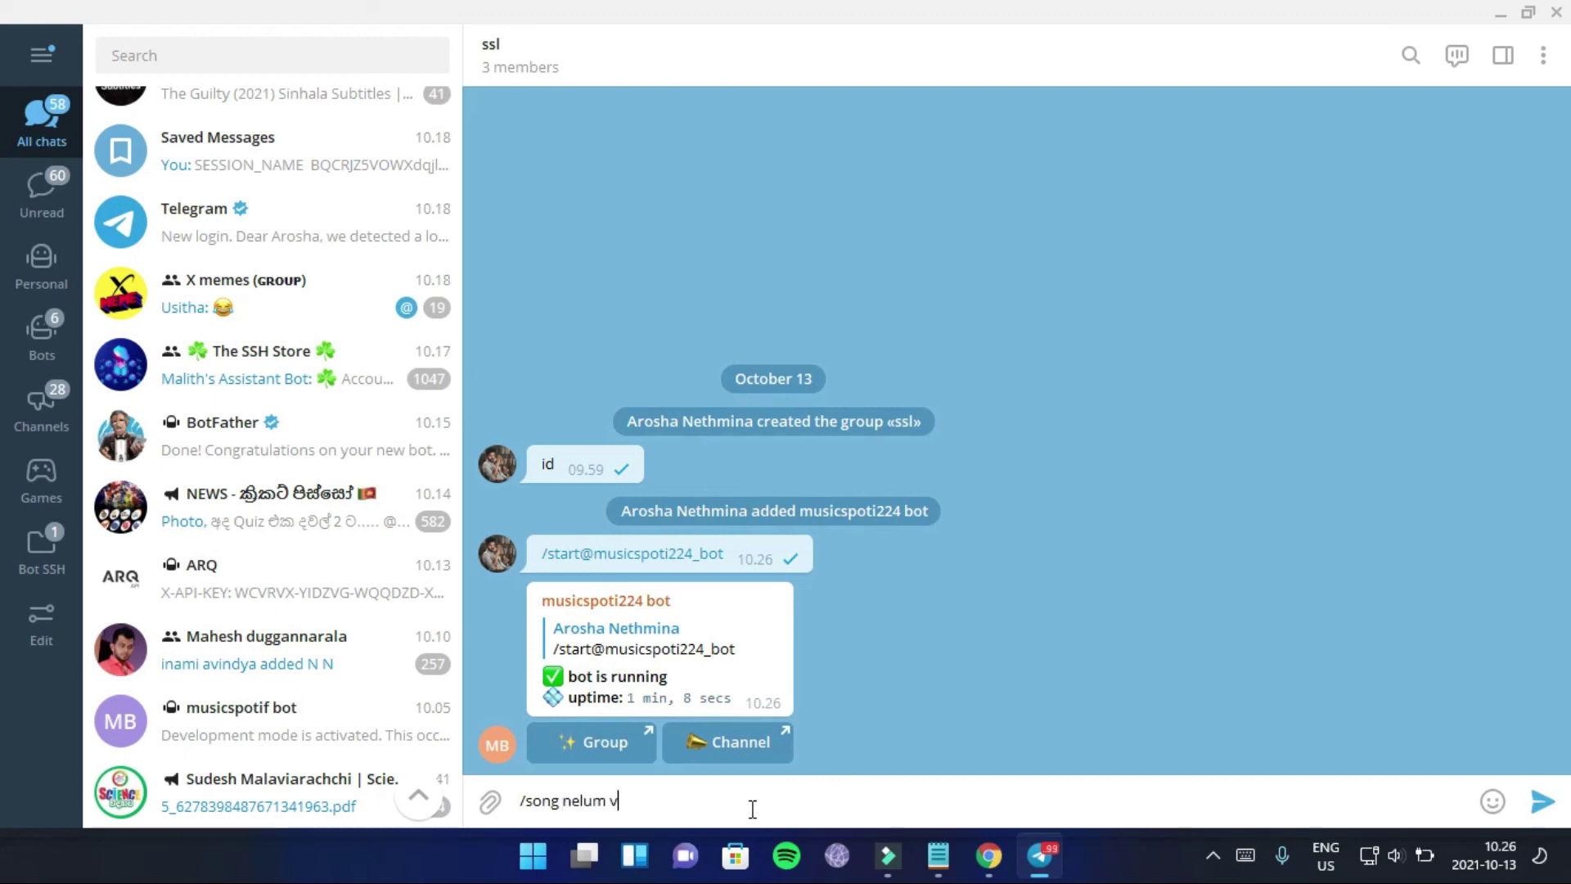
text(ilen pana)
key(Return)
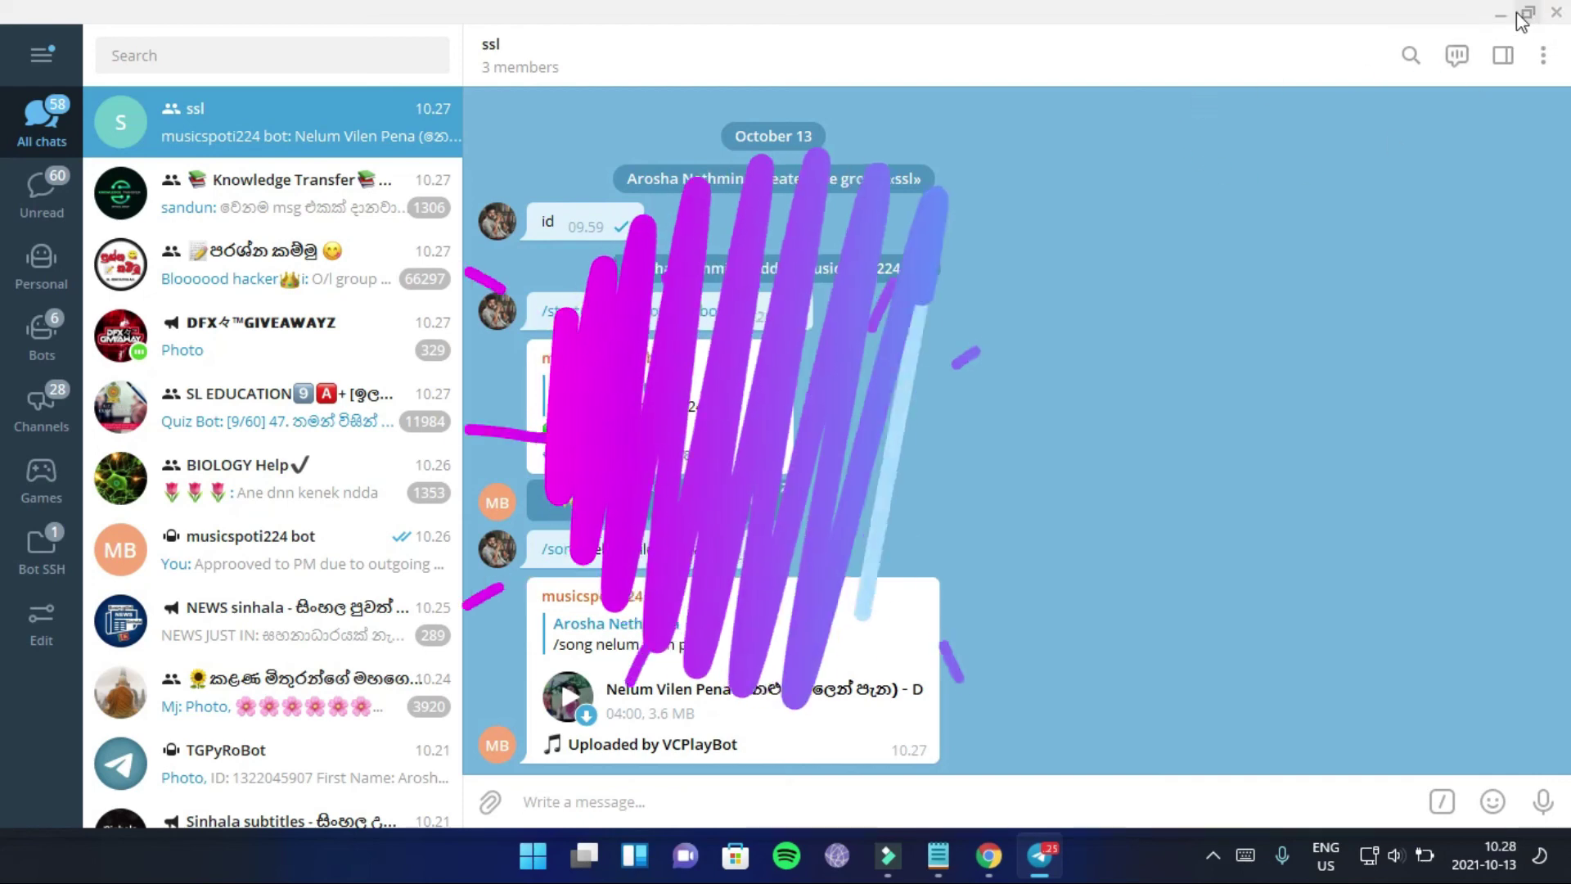
- Clear the desktop by closing Telegram, minimizing the browser and discarding the unsaved Notepad note
click(1557, 13)
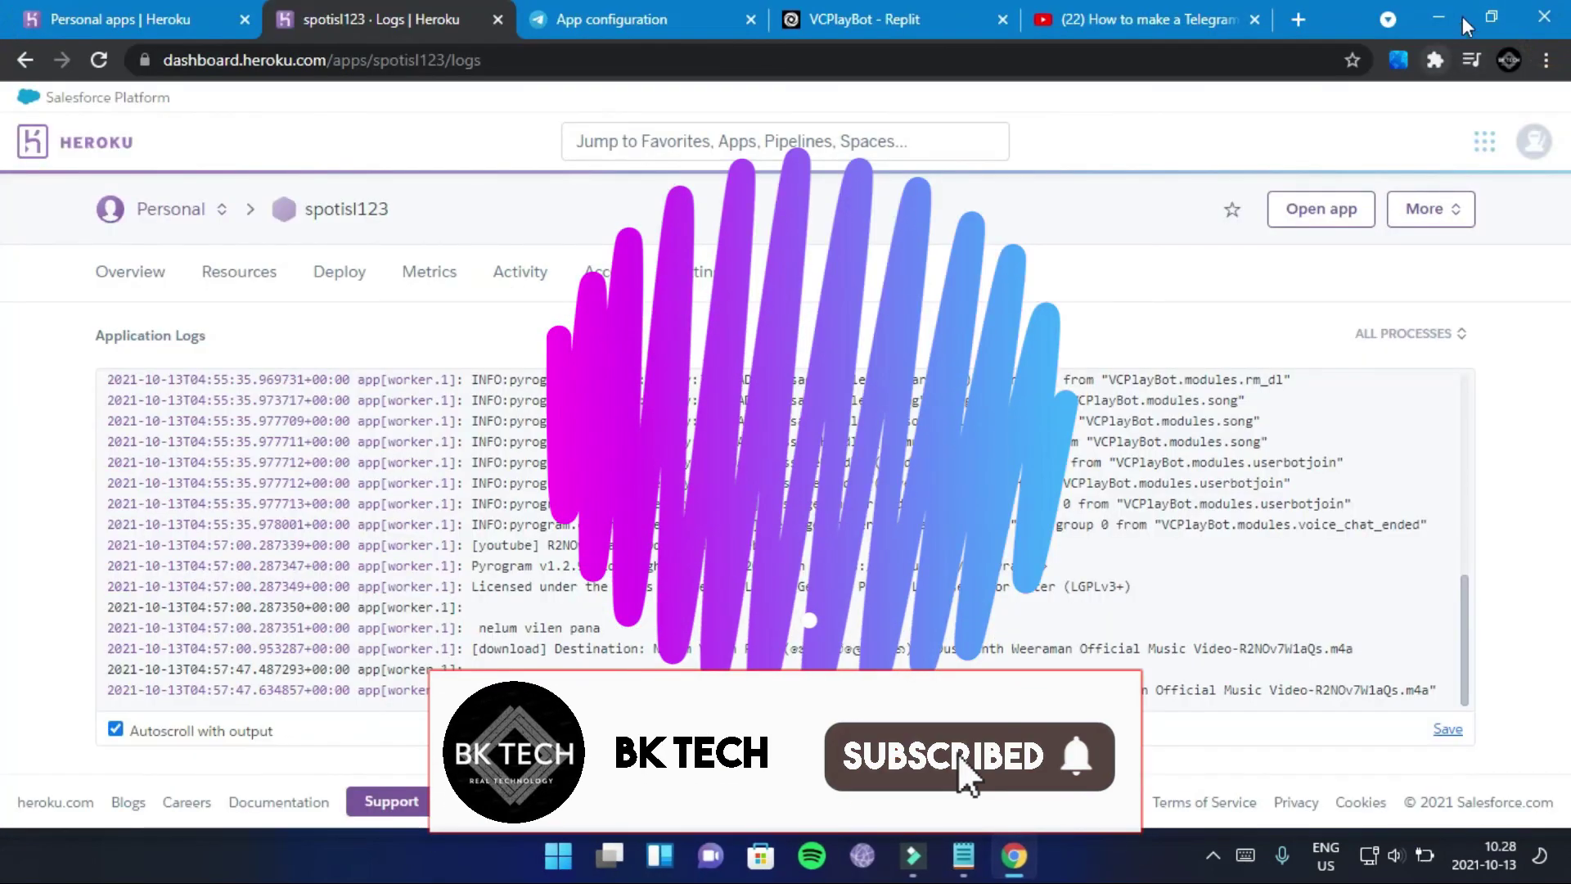
click(1398, 91)
click(1409, 59)
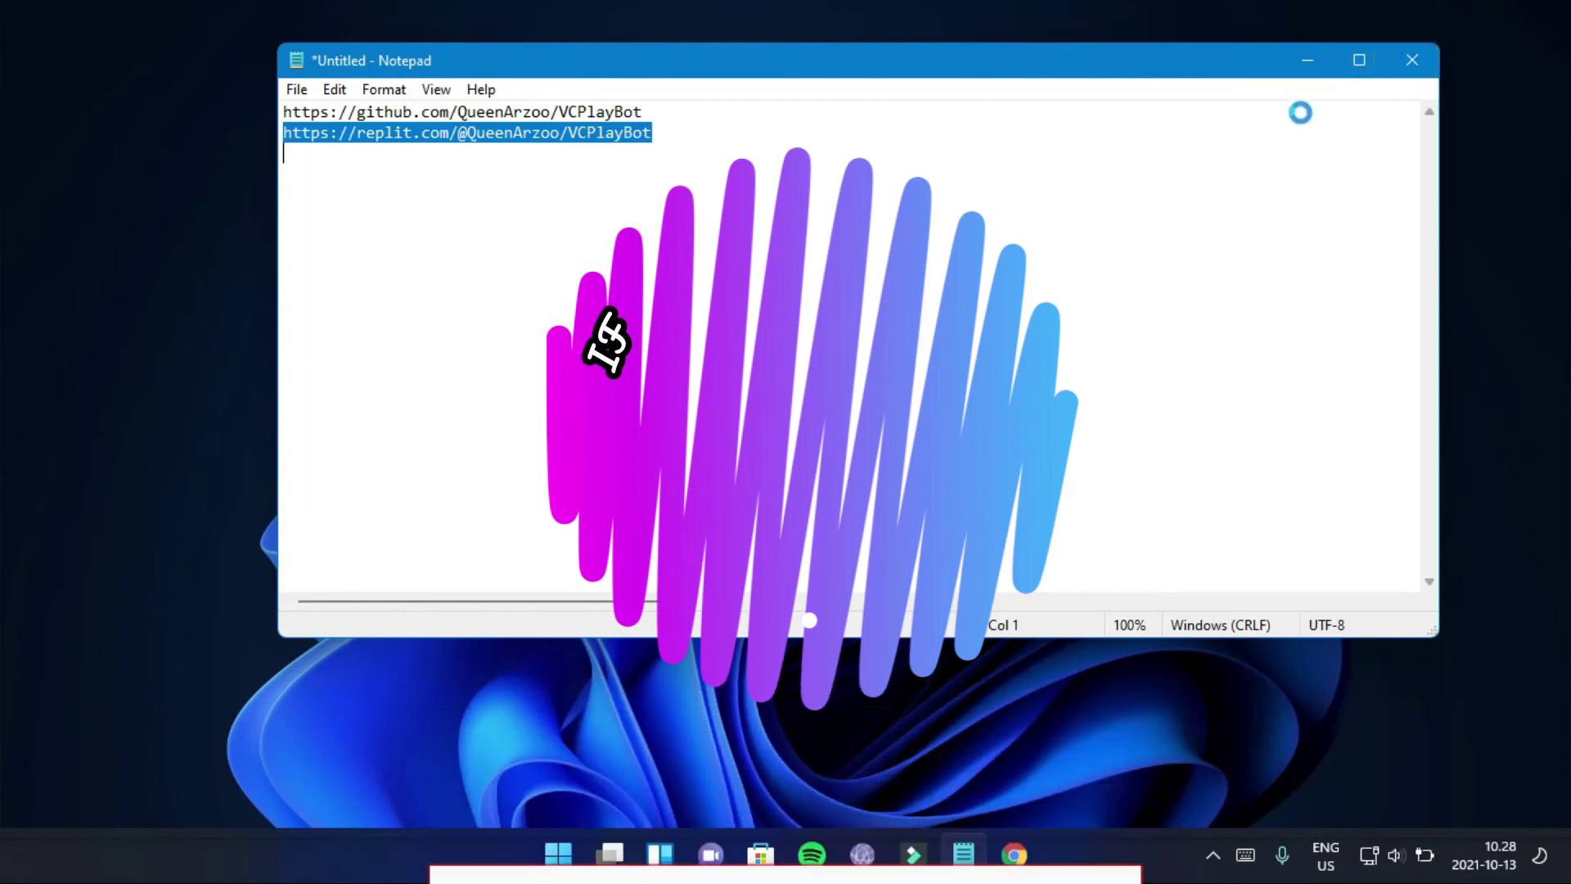
key(n)
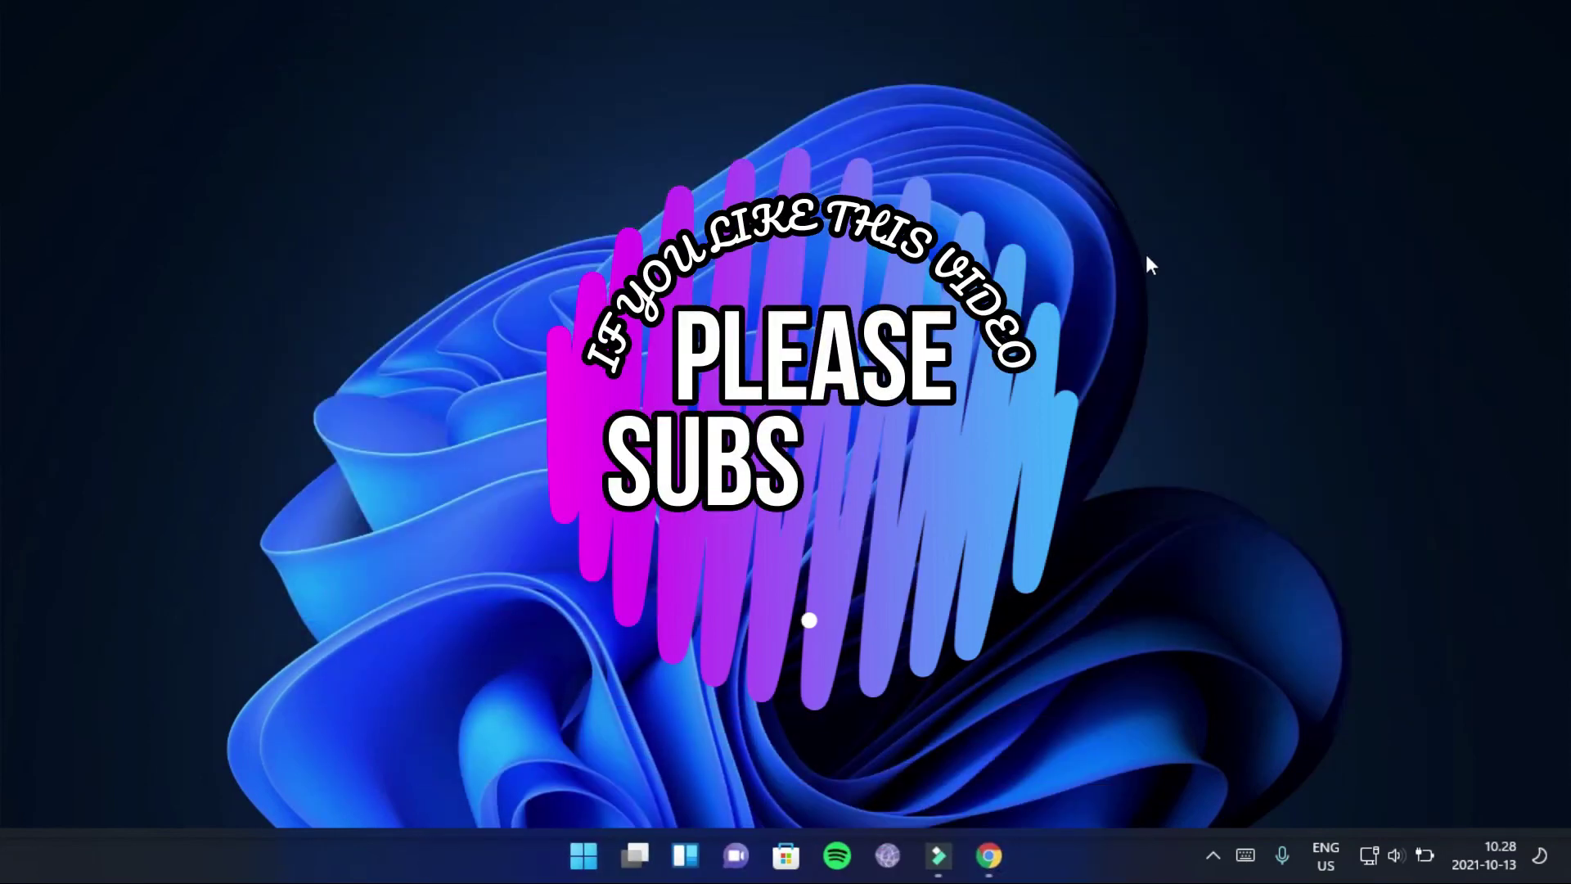
right_click(1119, 207)
click(1150, 299)
right_click(1189, 206)
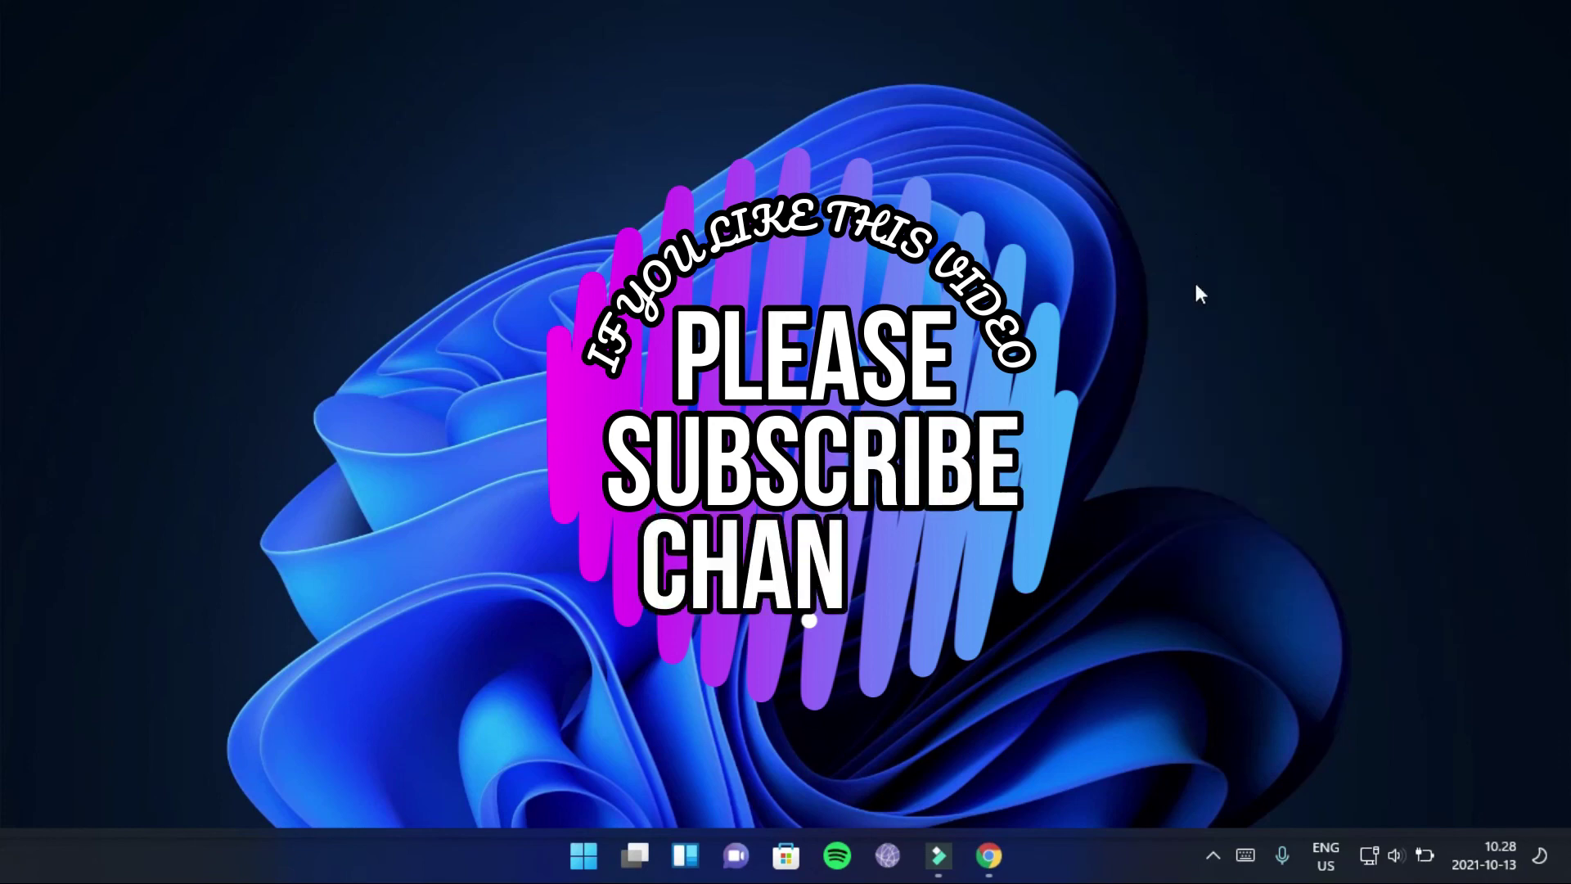
click(1211, 311)
right_click(1230, 288)
click(1233, 292)
right_click(1250, 314)
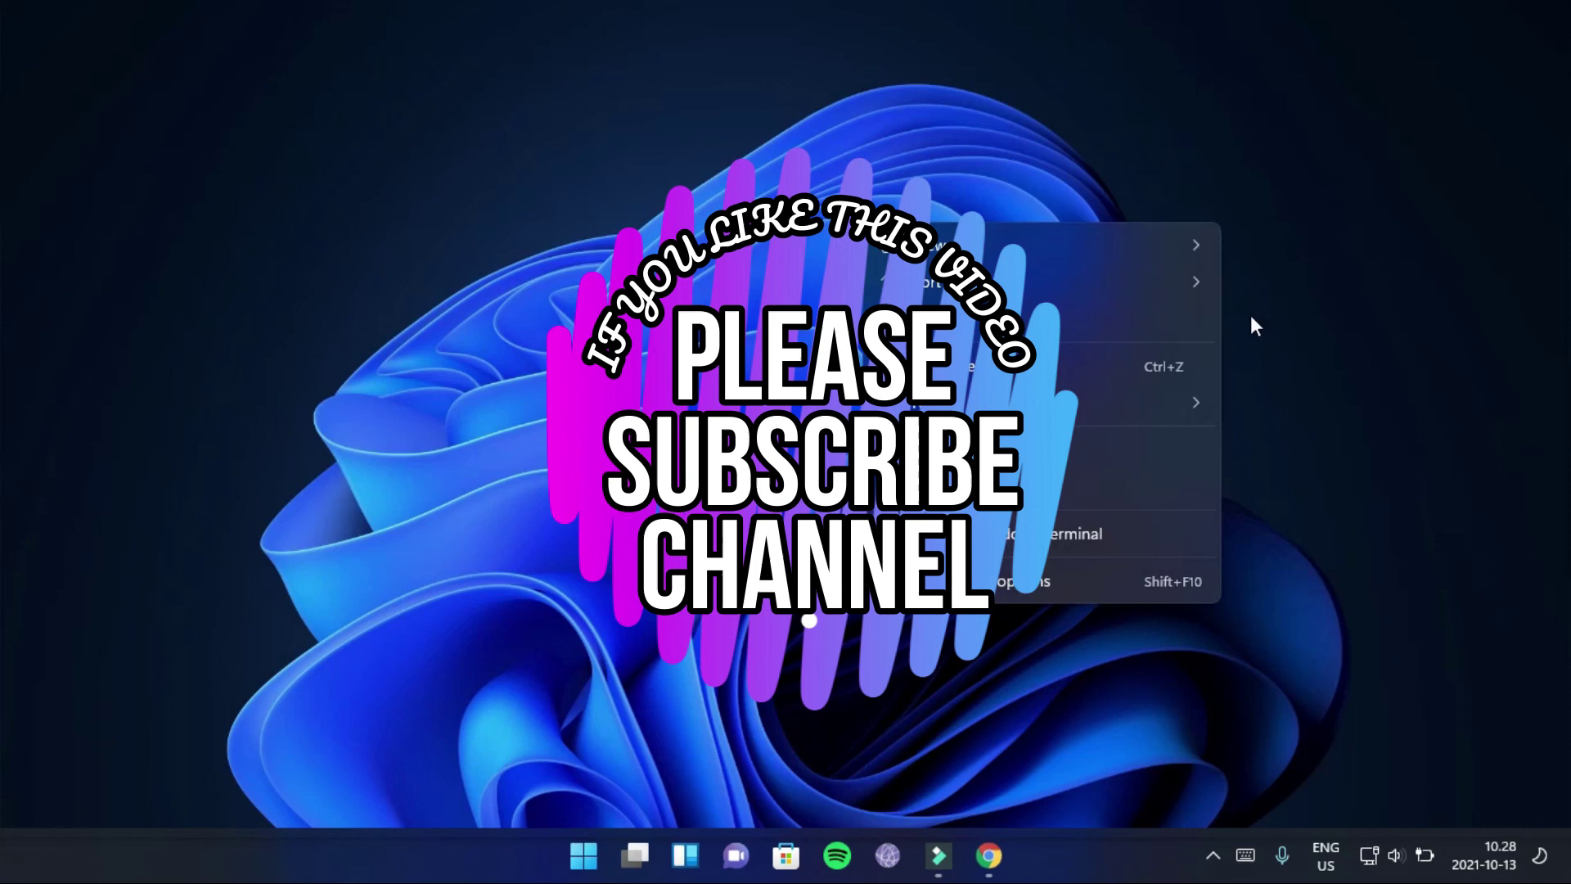
click(1186, 323)
right_click(1189, 318)
click(1188, 319)
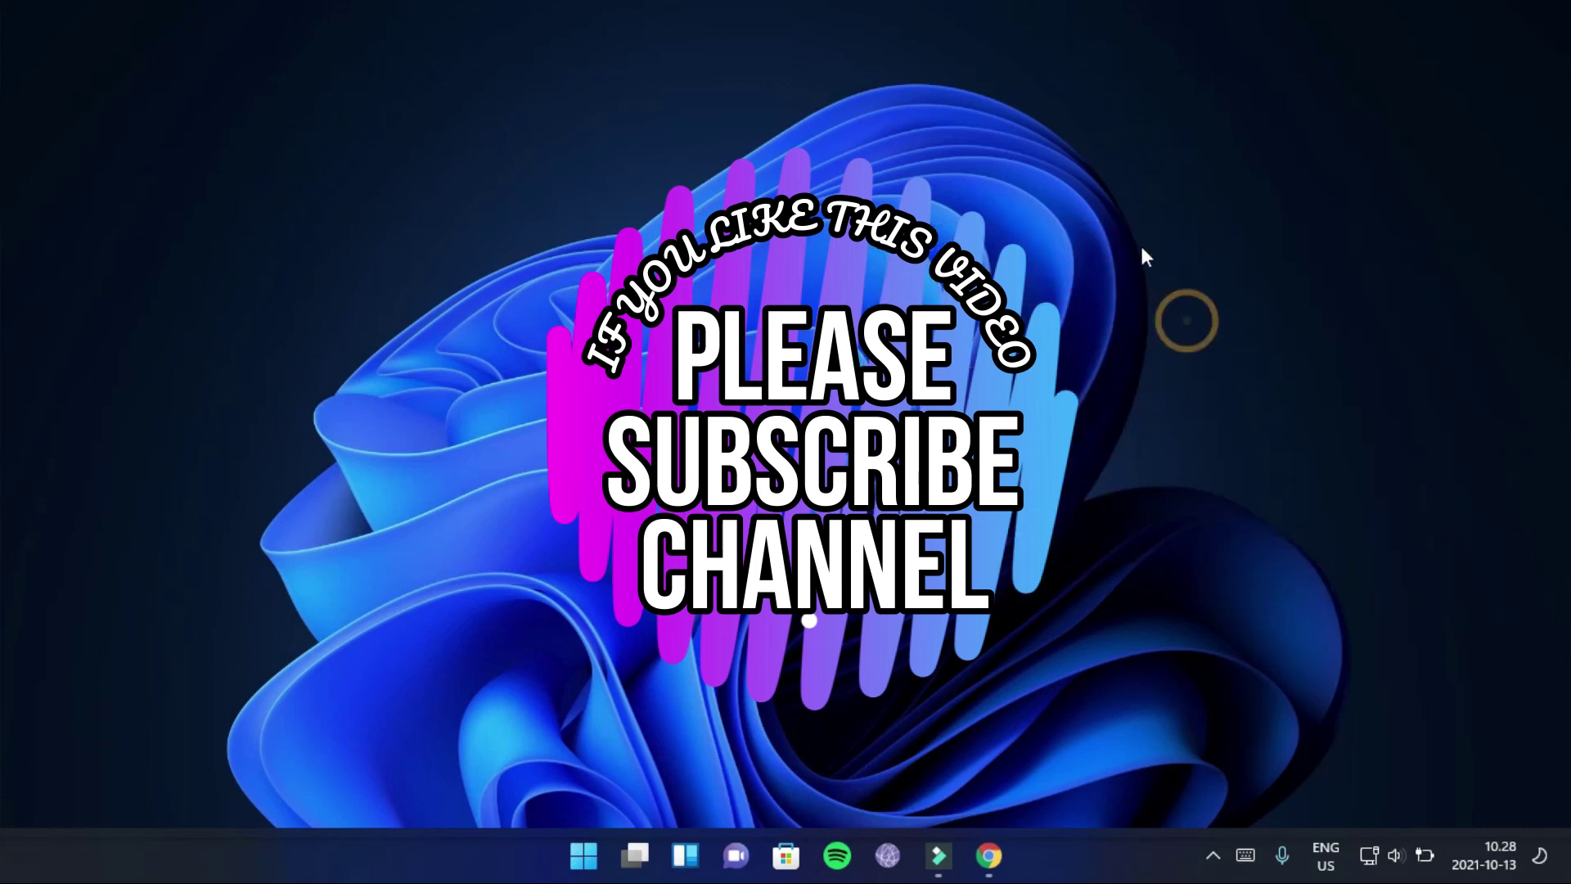